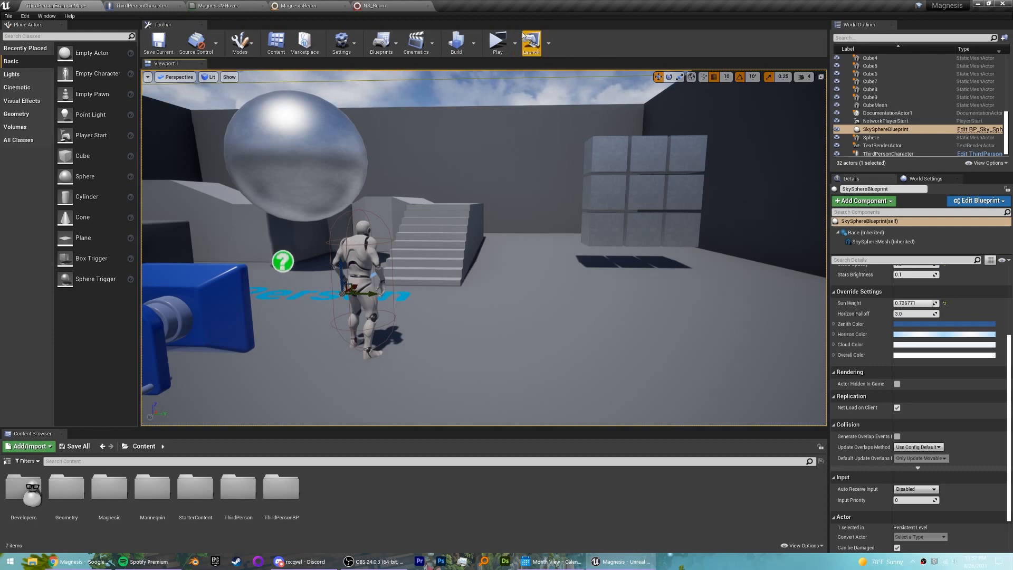
right_drag(601, 208, 574, 229)
key(s)
key(w)
key(s)
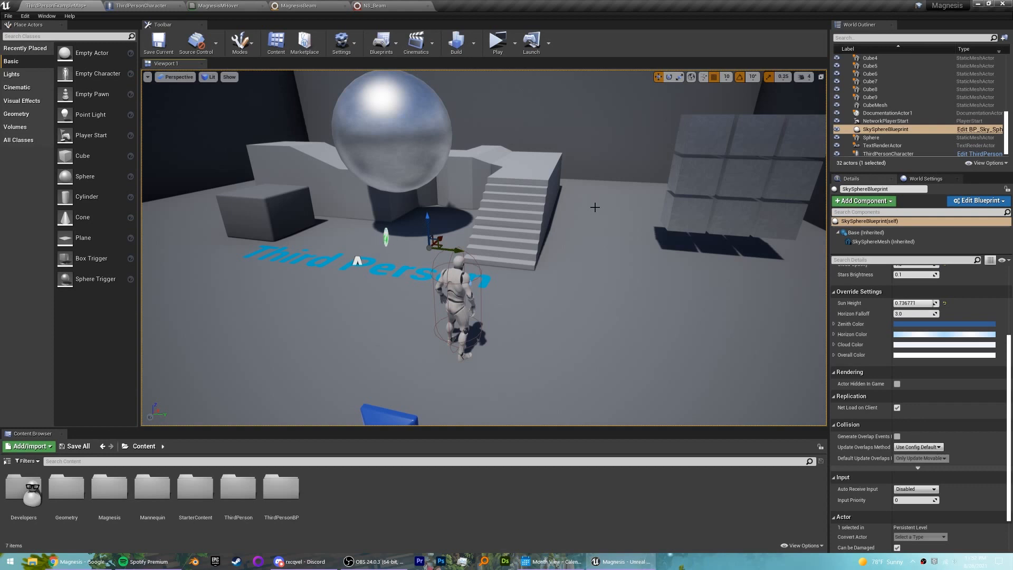
key(s)
mouse_move(593, 203)
right_down()
mouse_move(591, 185)
mouse_move(598, 198)
right_up()
key(w)
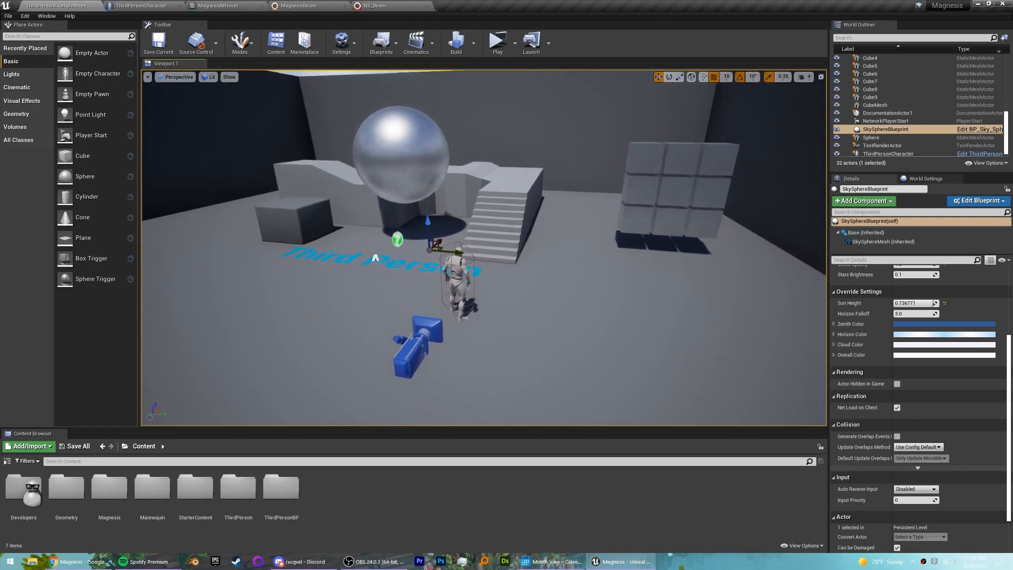
Play the finished Magnesis level, run the character around the arena and activate the magnesis mode that highlights metal objects
click(499, 42)
key(s)
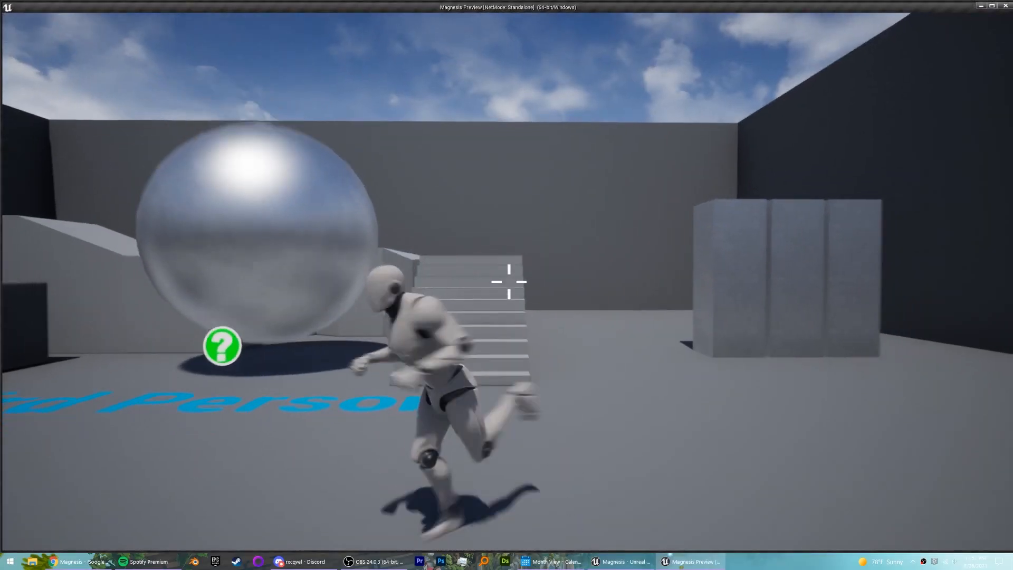
key(w)
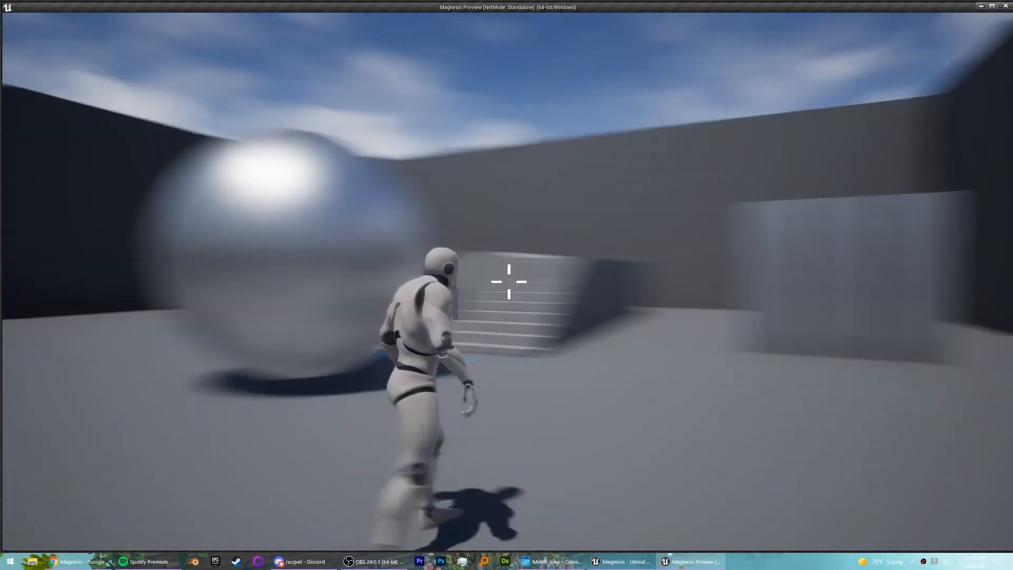
key(s)
key(w)
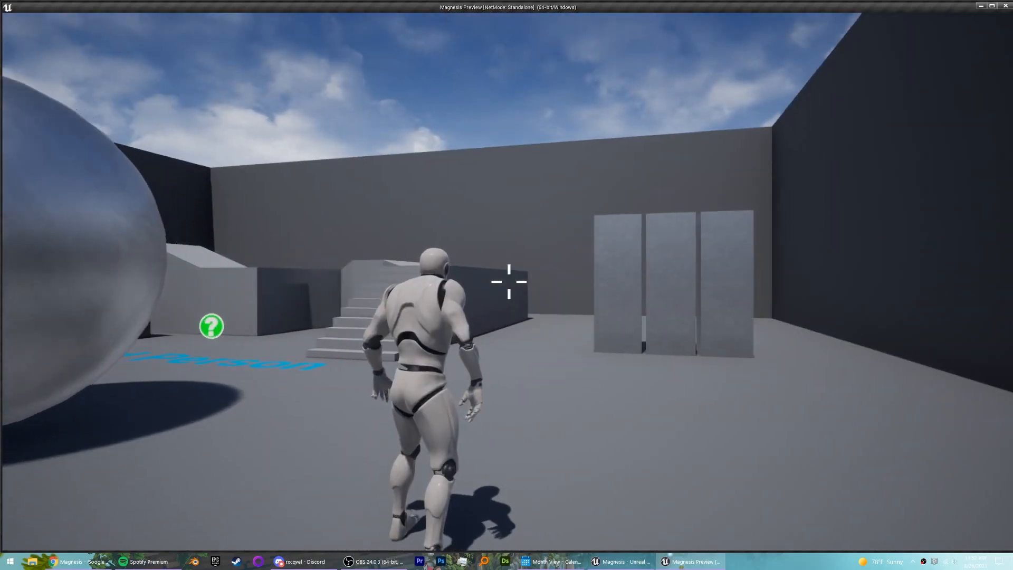
key(e)
key(s)
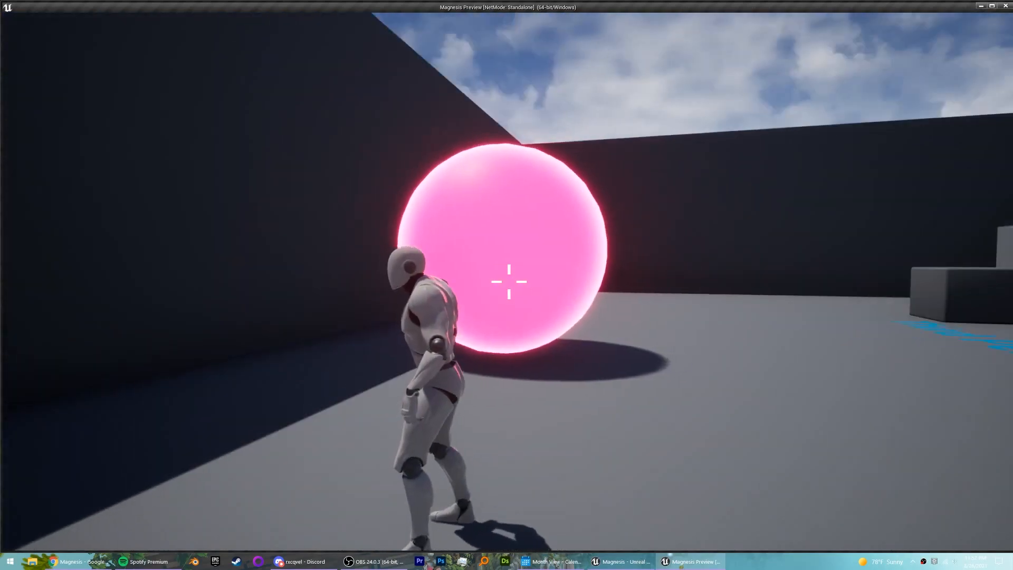
key(w)
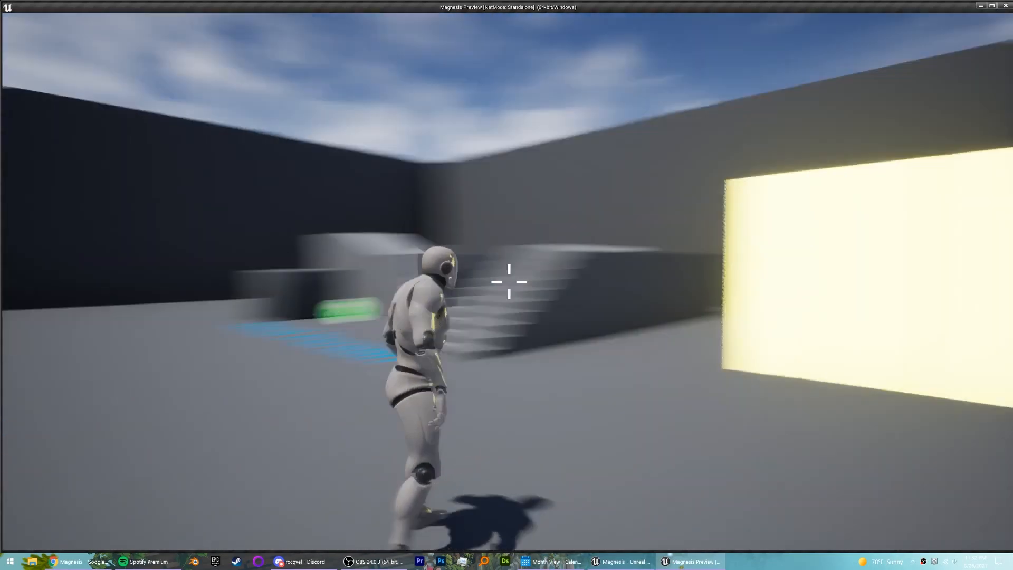
key(w)
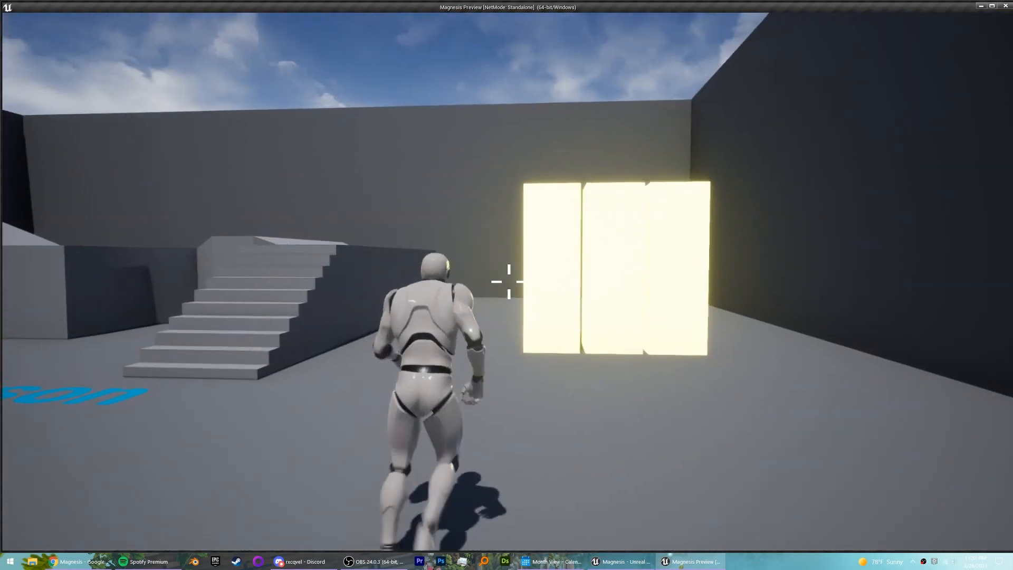
Grab an upper cube of the stack with the magnetic beam, carry it across the arena and end the preview
click(509, 282)
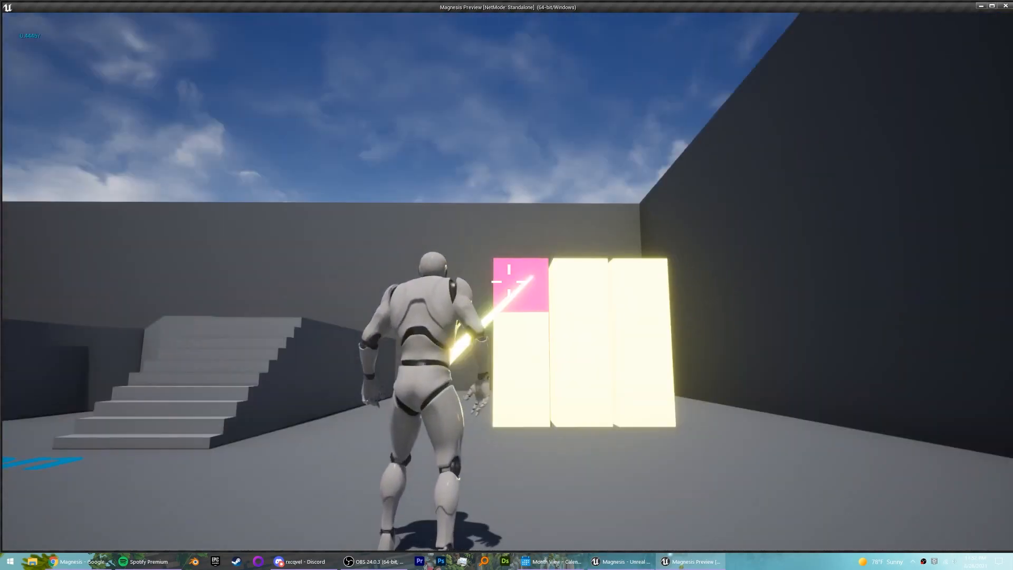
key(s)
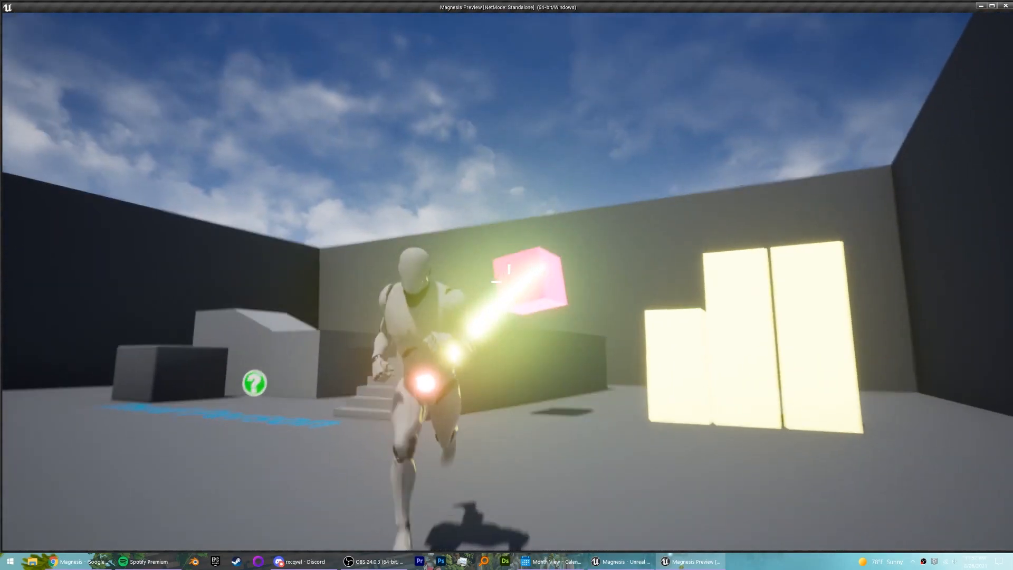
key(w)
key(d)
key(a)
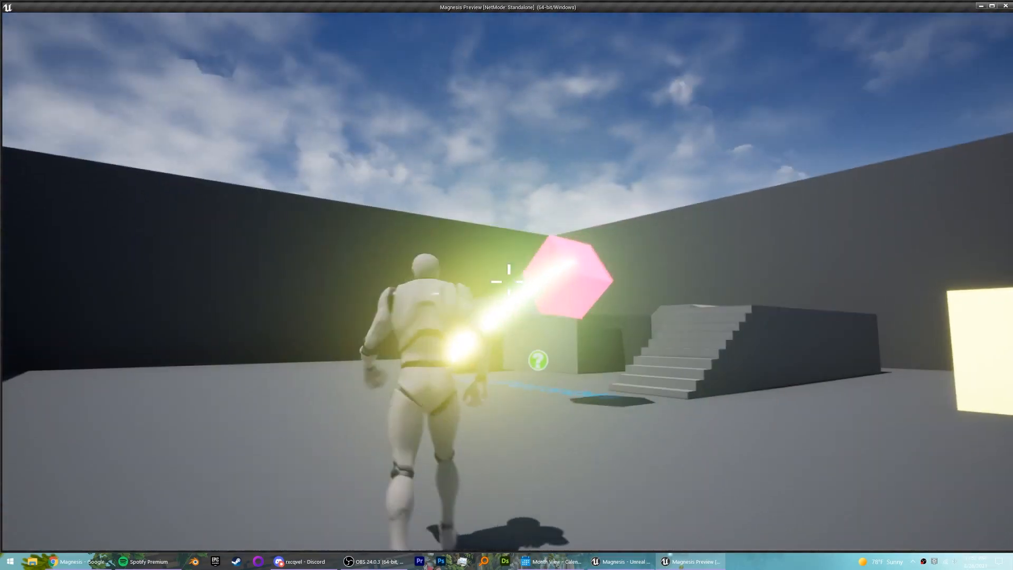
key(a)
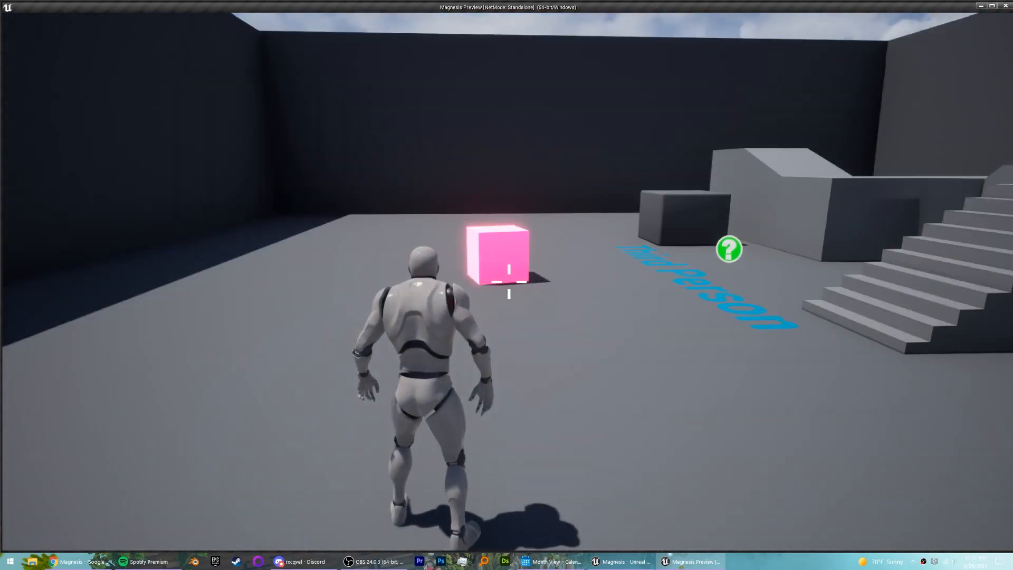
click(509, 281)
key(a)
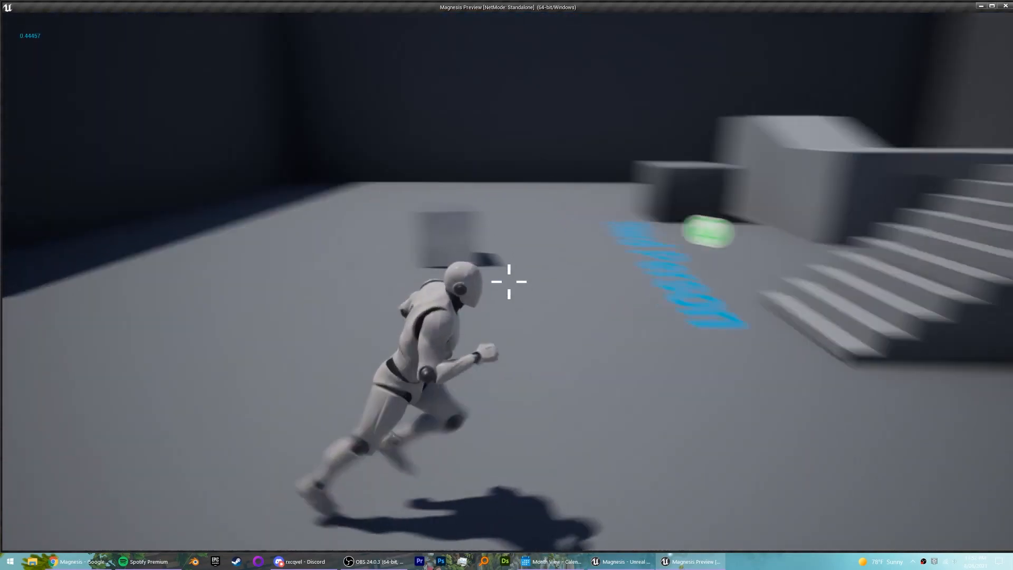
key(Escape)
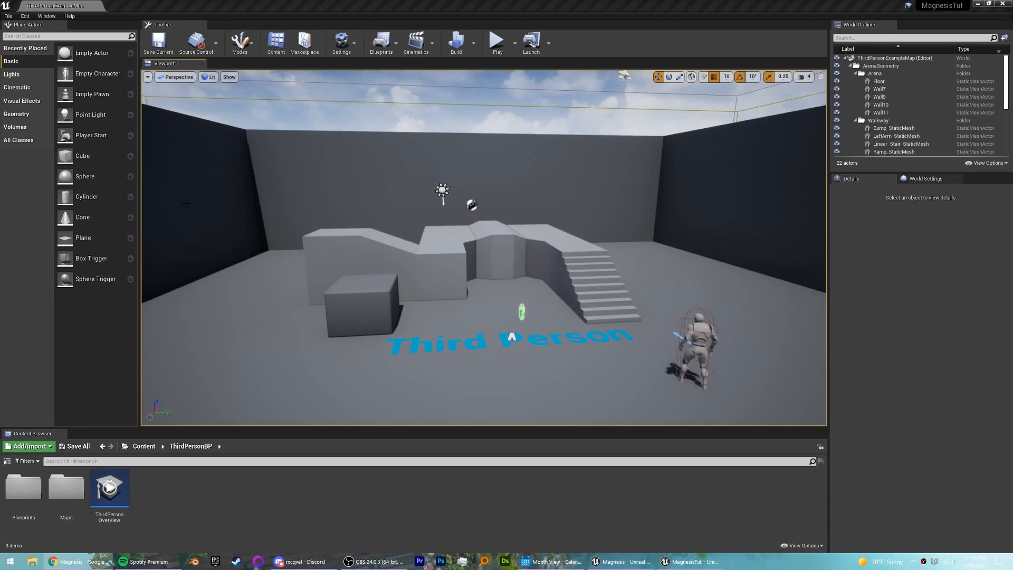
Place a Cube in the MagnesisTut level near the side wall and enable Simulate Physics on it
drag(82, 156, 246, 217)
scroll(897, 401, down, 2)
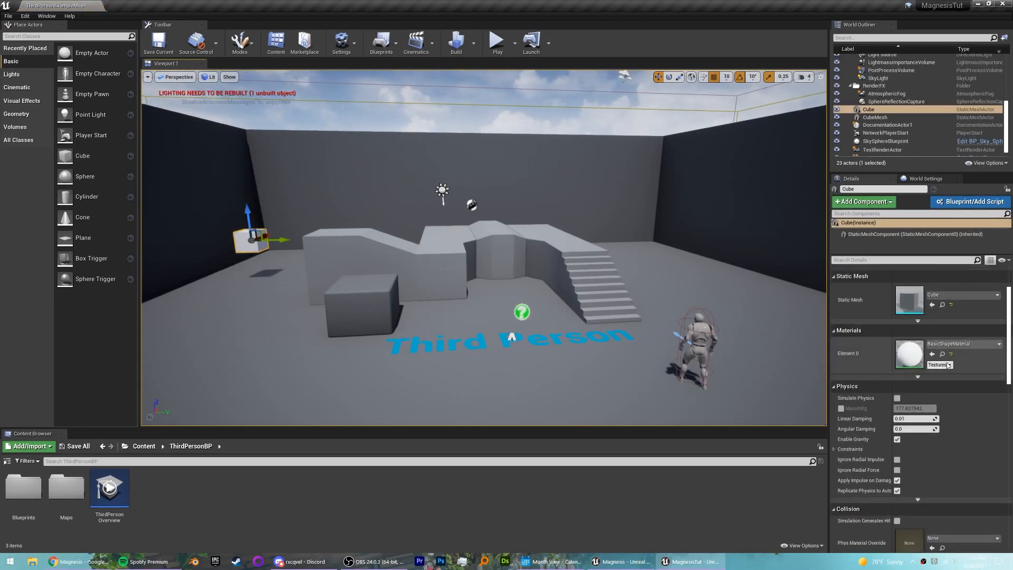
click(897, 398)
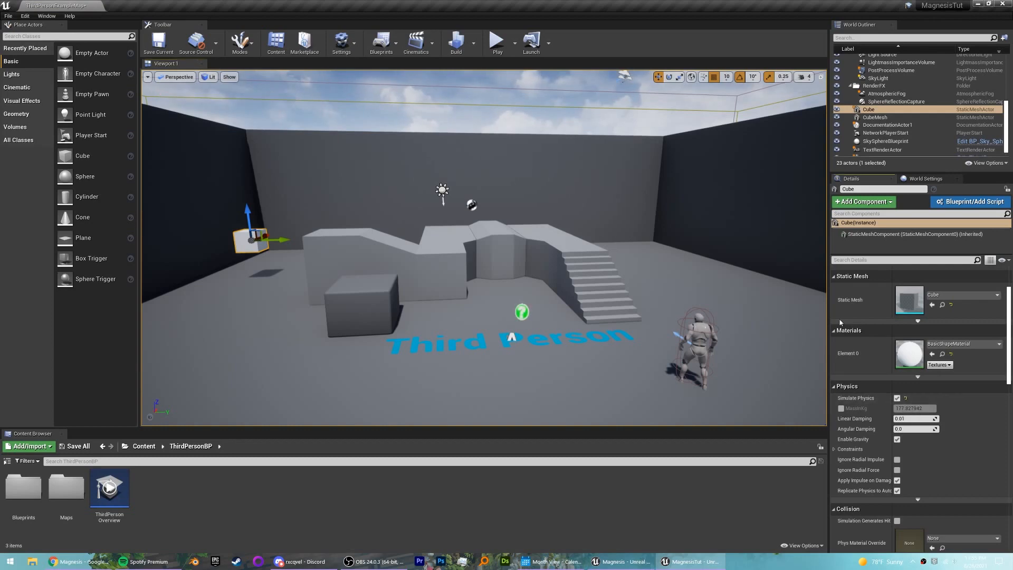
Play the level, run the character around the arena and stop the session
click(496, 41)
click(535, 125)
key(w)
key(a)
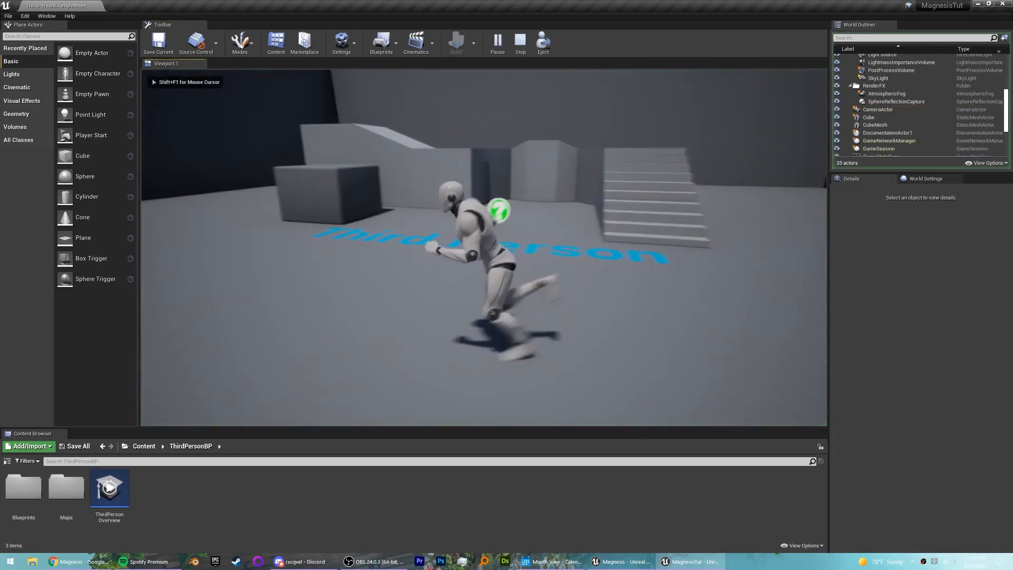
key(Escape)
Move the cube across the arena to the open floor beyond the stairs and play the level again
key(s)
right_drag(376, 178, 376, 193)
drag(343, 141, 661, 175)
key(alt+p)
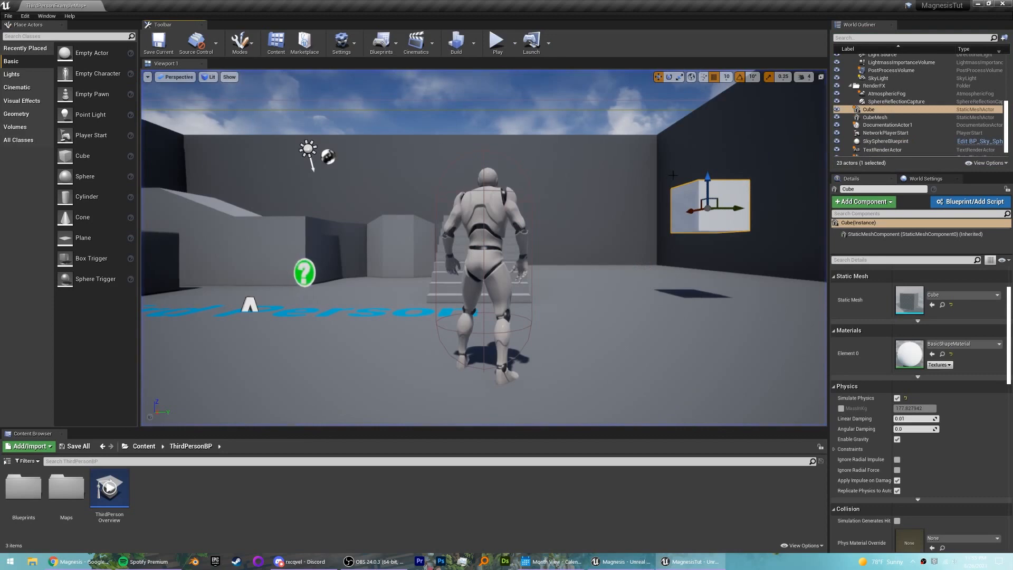
Replace the cube's Element 0 material with M_Metal_Brushed_Nickel
right_drag(590, 120, 578, 148)
mouse_move(778, 274)
right_down()
mouse_move(773, 262)
mouse_move(777, 274)
right_up()
scroll(965, 420, down, 1)
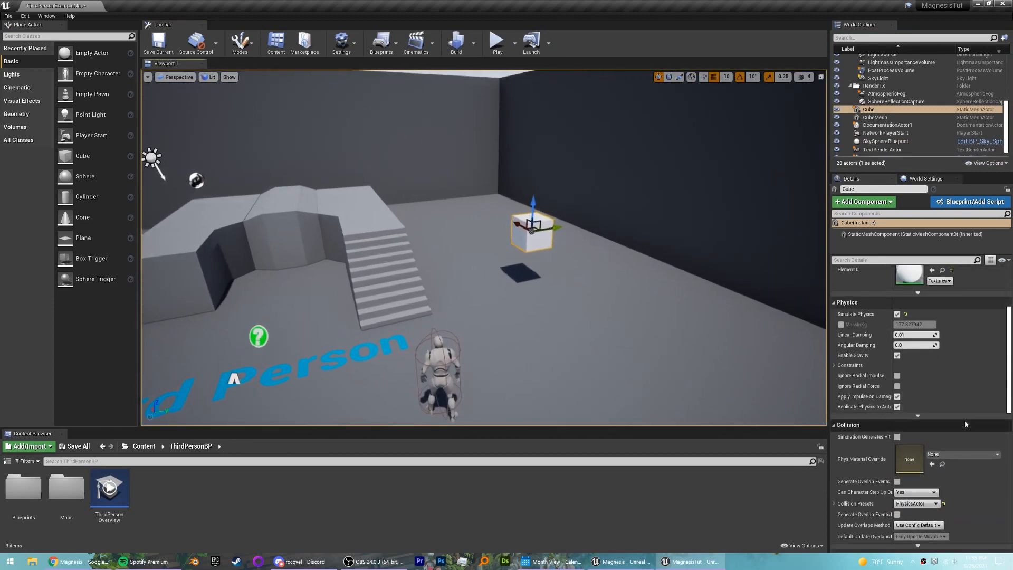
click(961, 331)
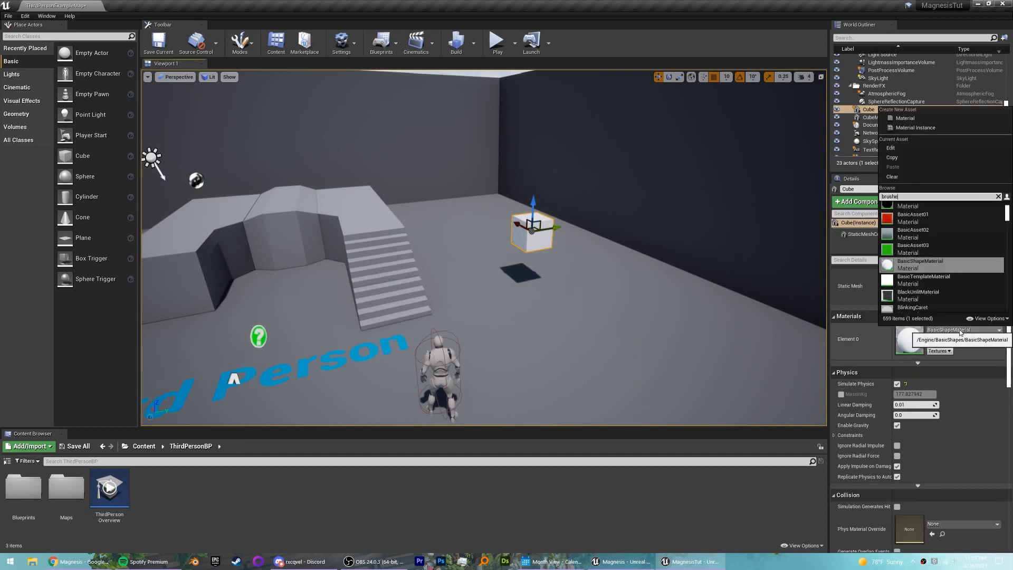
click(921, 209)
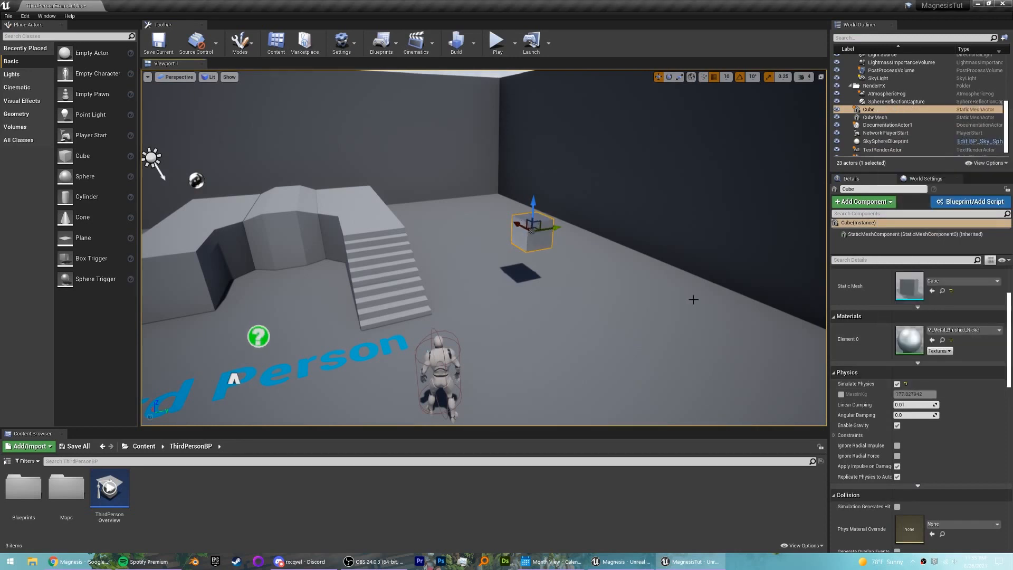
Open the cube's brushed nickel material in a docked editor and move its result node clear of the two constant nodes
double_click(898, 345)
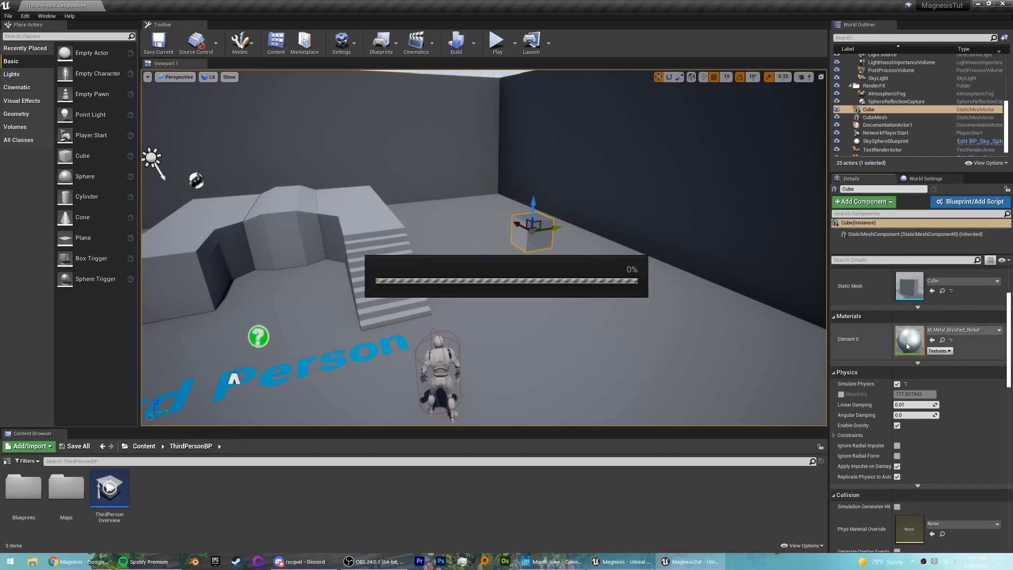
drag(343, 56, 147, 6)
scroll(480, 215, down, 4)
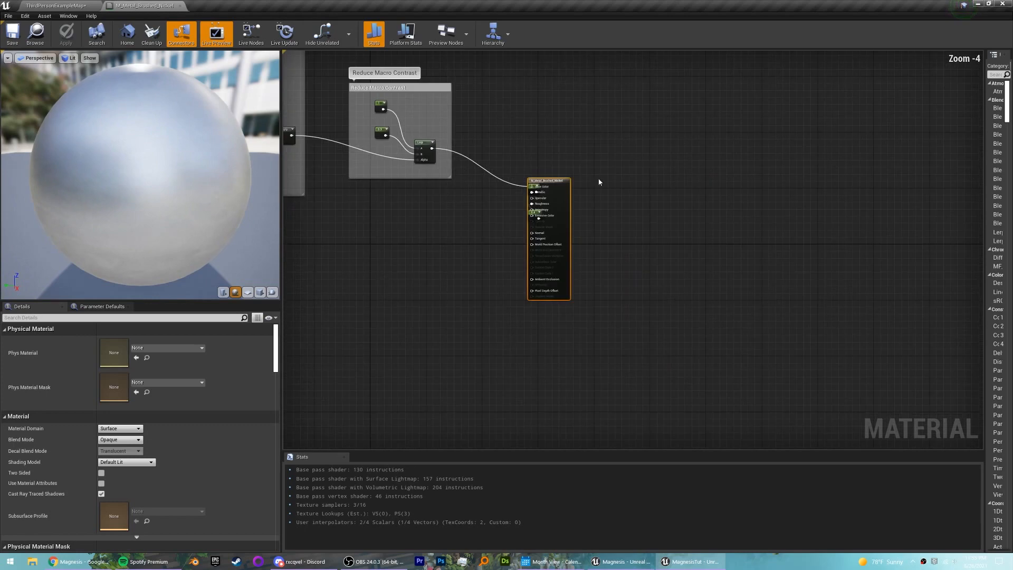
drag(564, 195, 614, 173)
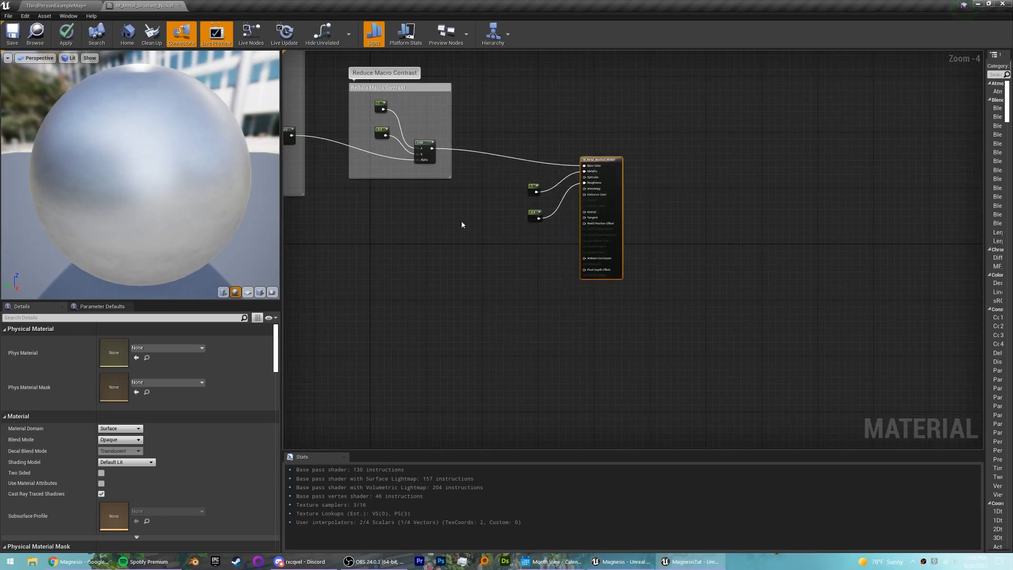
right_drag(462, 222, 543, 288)
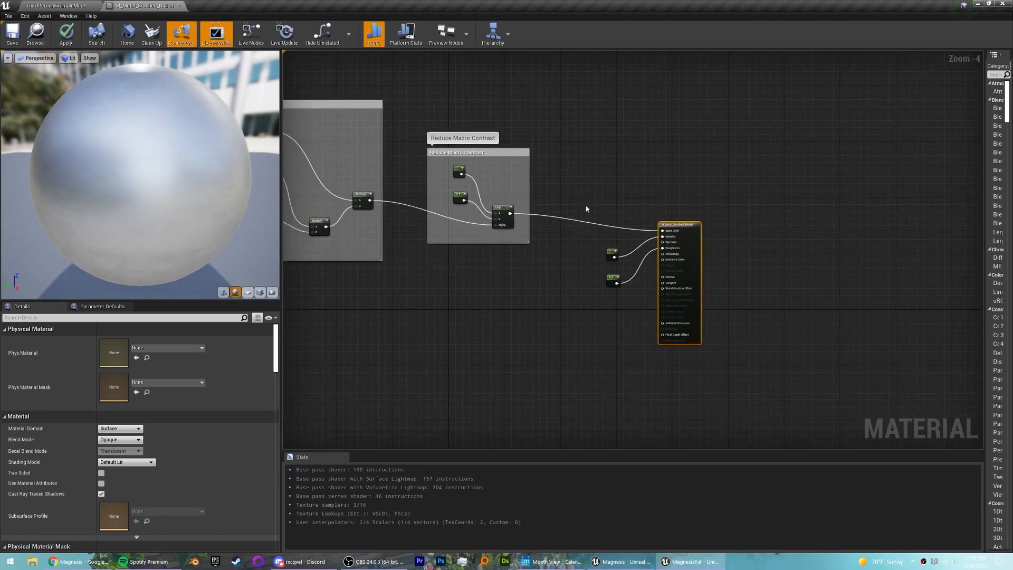
Return to the level and create a new folder named Magnesis in the Content folder
click(42, 4)
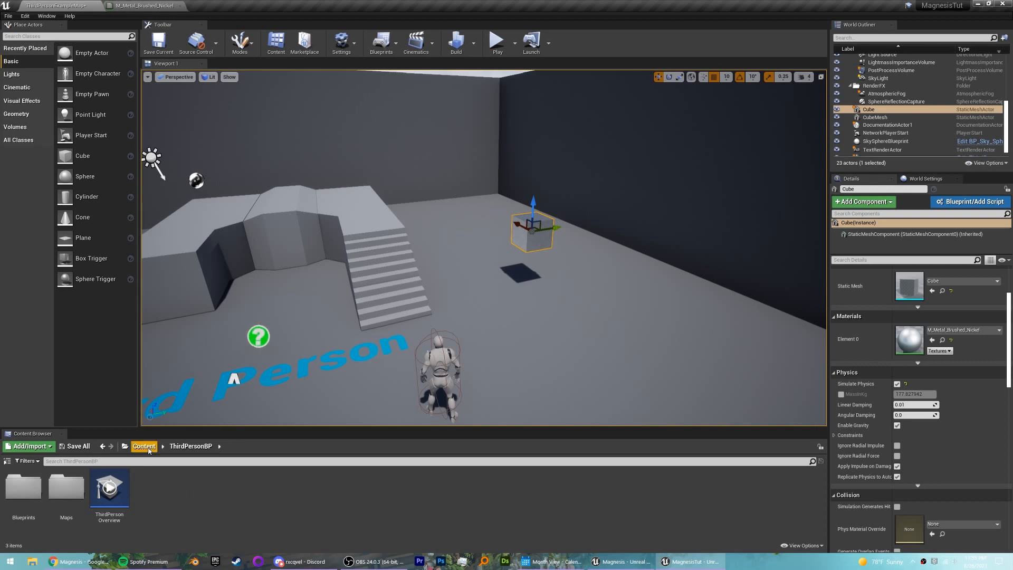
click(149, 446)
right_click(260, 515)
right_click(314, 517)
click(339, 497)
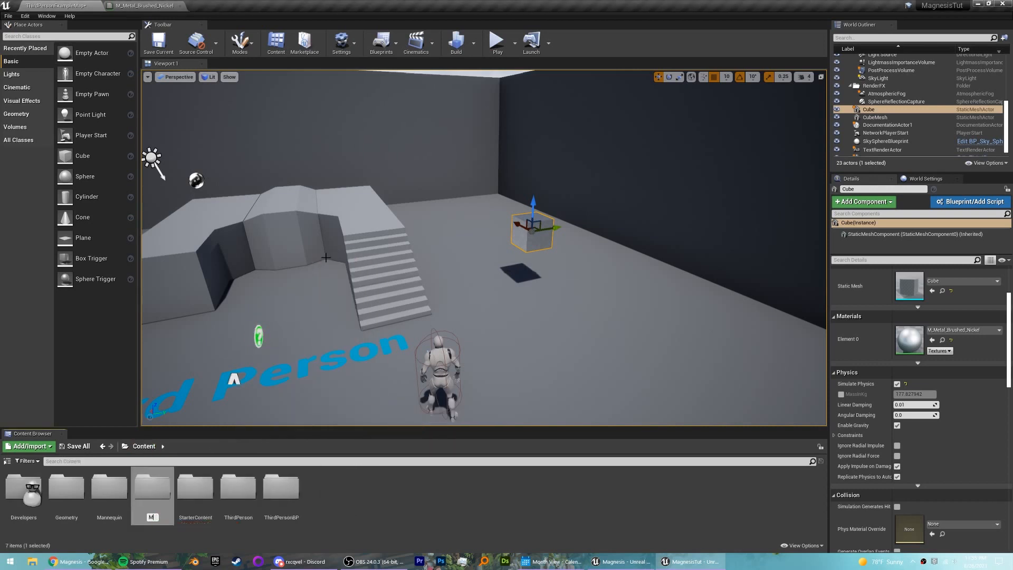
key(Return)
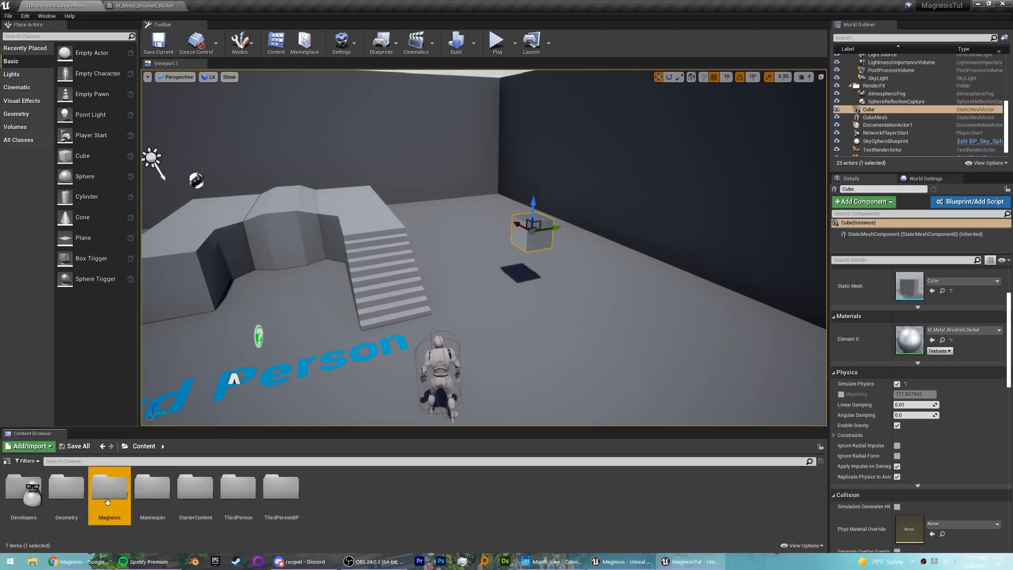
Create a Physical Material of class PhysicalMaterial in the Magnesis folder and name it PM_Magnesis
double_click(107, 502)
right_click(62, 497)
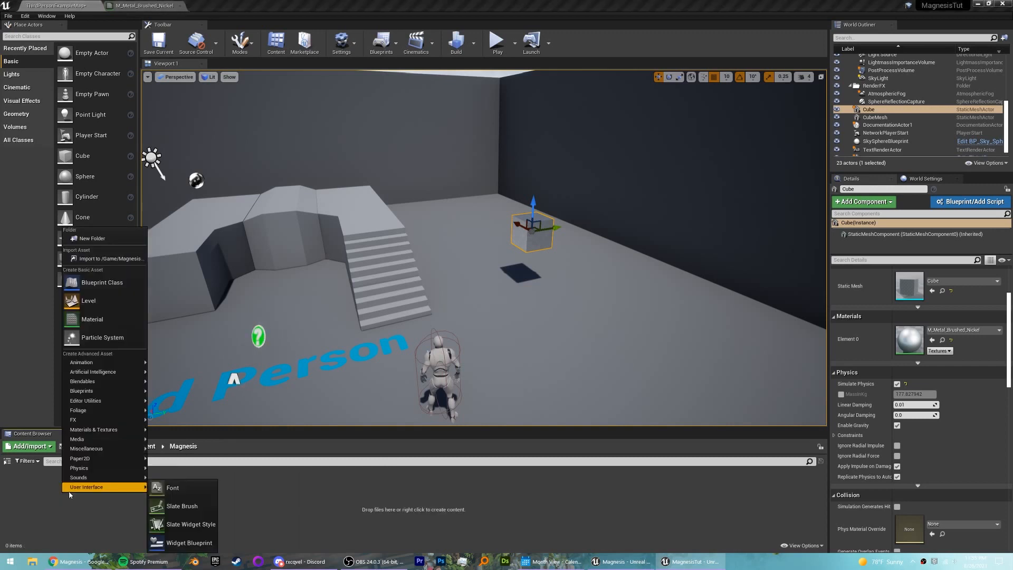
mouse_move(96, 449)
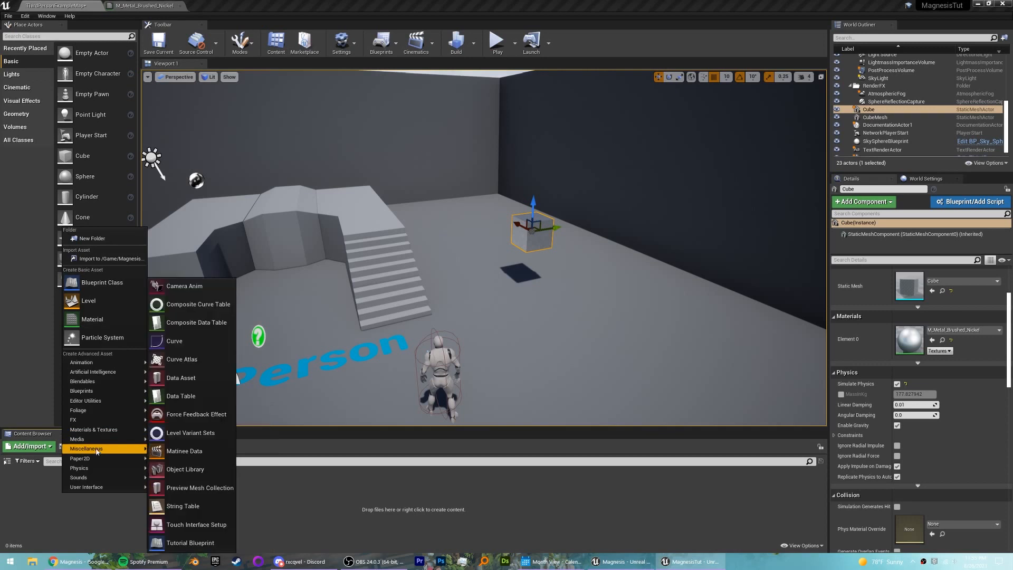
mouse_move(103, 468)
click(210, 499)
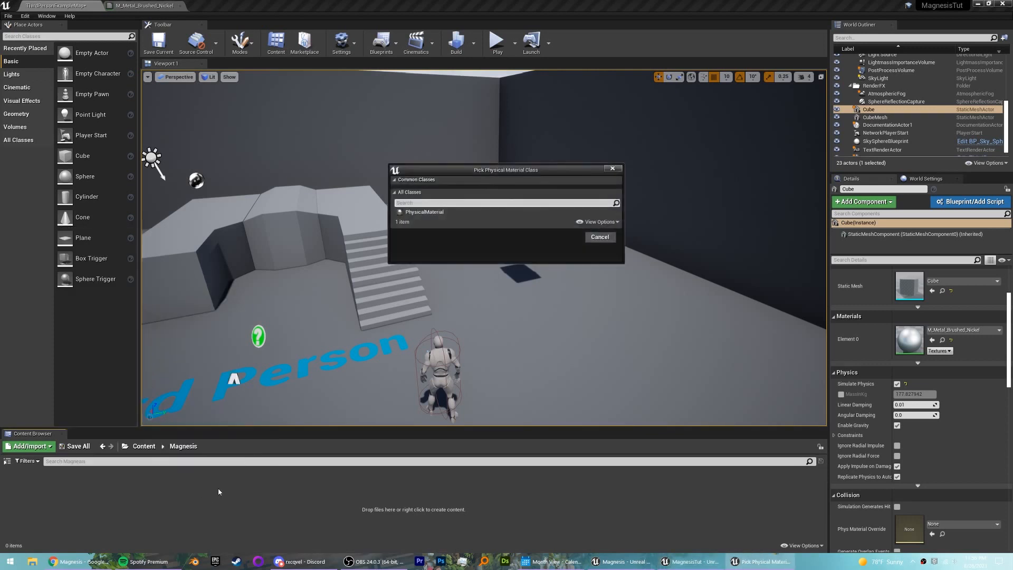
click(428, 212)
click(563, 237)
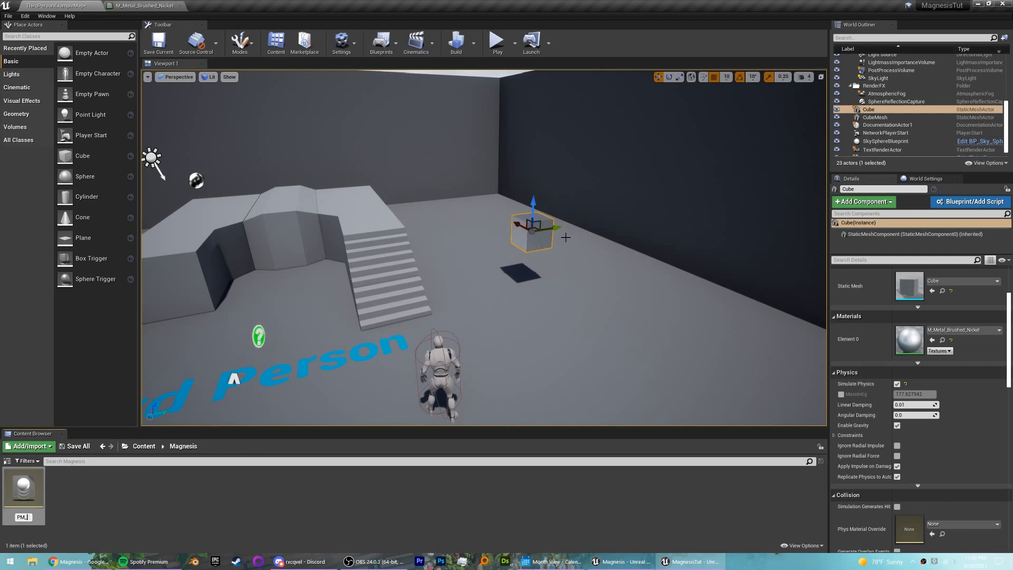
text(PM_Magnesis)
key(Return)
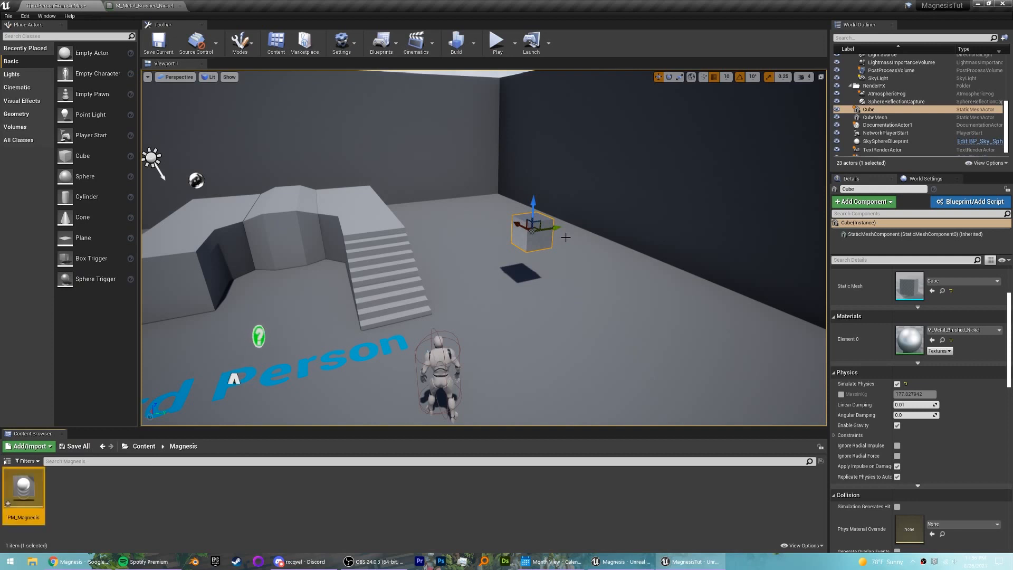
Open the PM_Magnesis physical material and examine its Surface Type setting
double_click(24, 491)
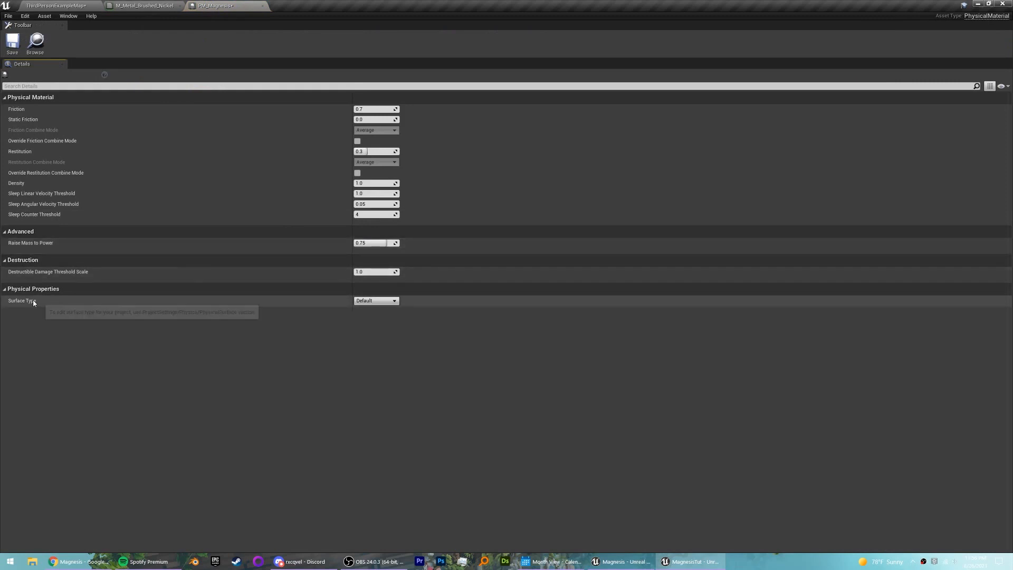
click(377, 308)
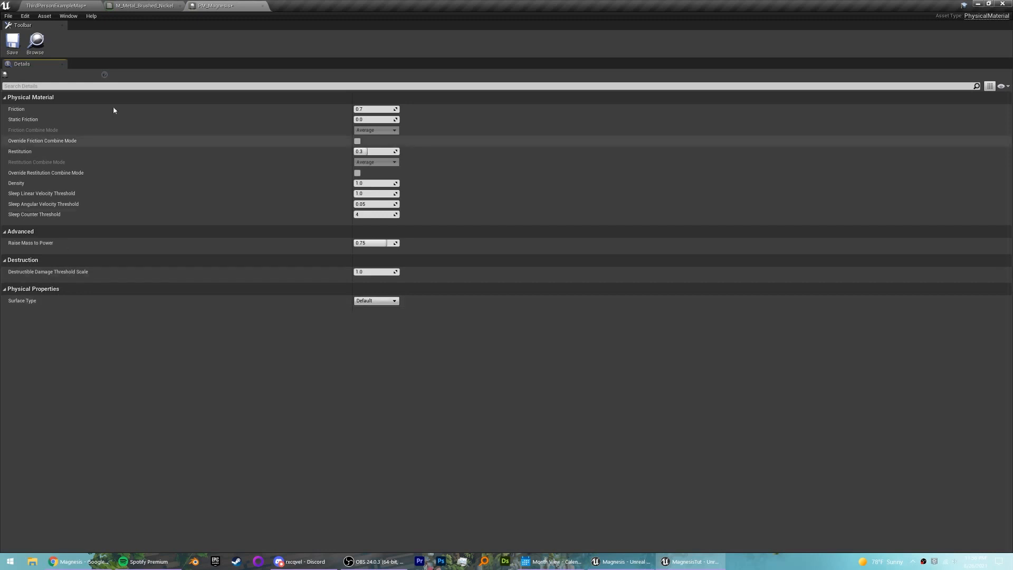
Search the project settings for "surface" and name the physical surface SurfaceType1 Magnetic
click(26, 17)
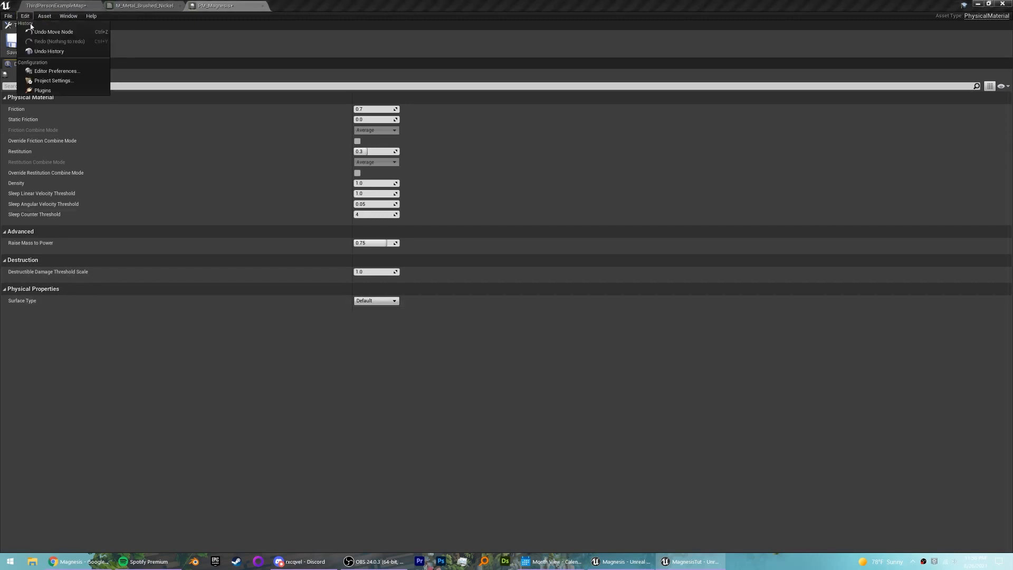
click(50, 82)
click(410, 103)
text(sur)
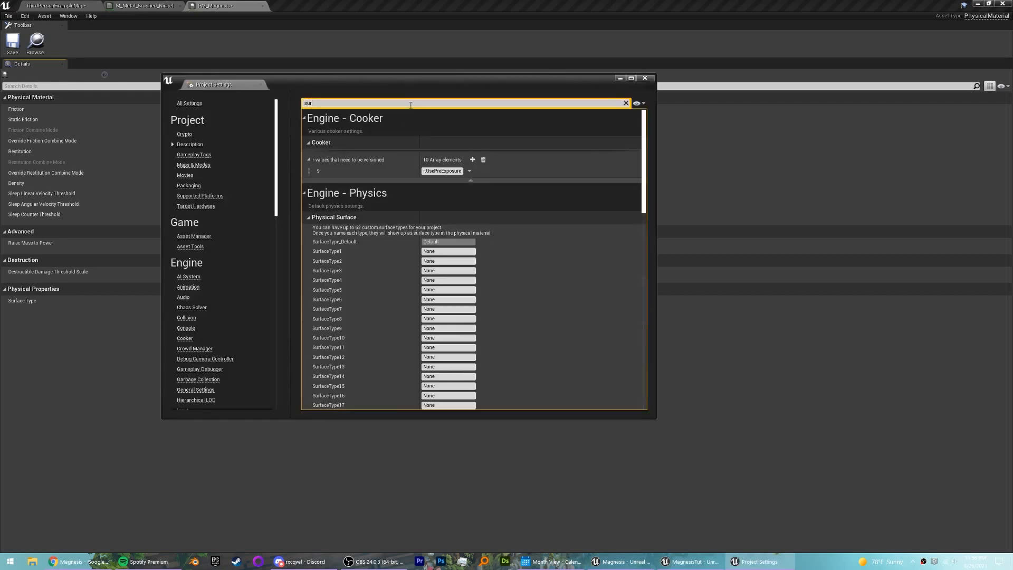
text(face)
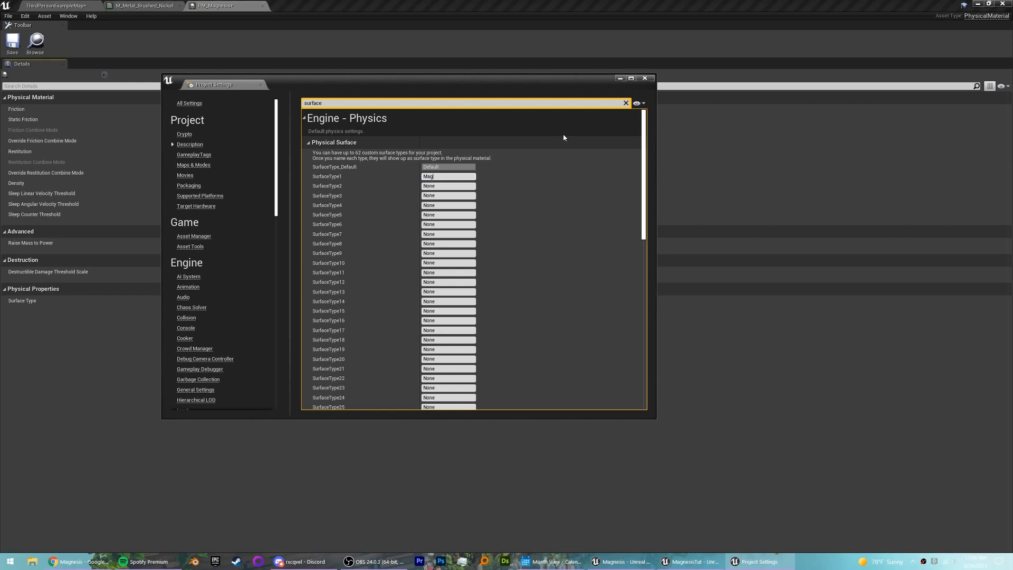
click(645, 79)
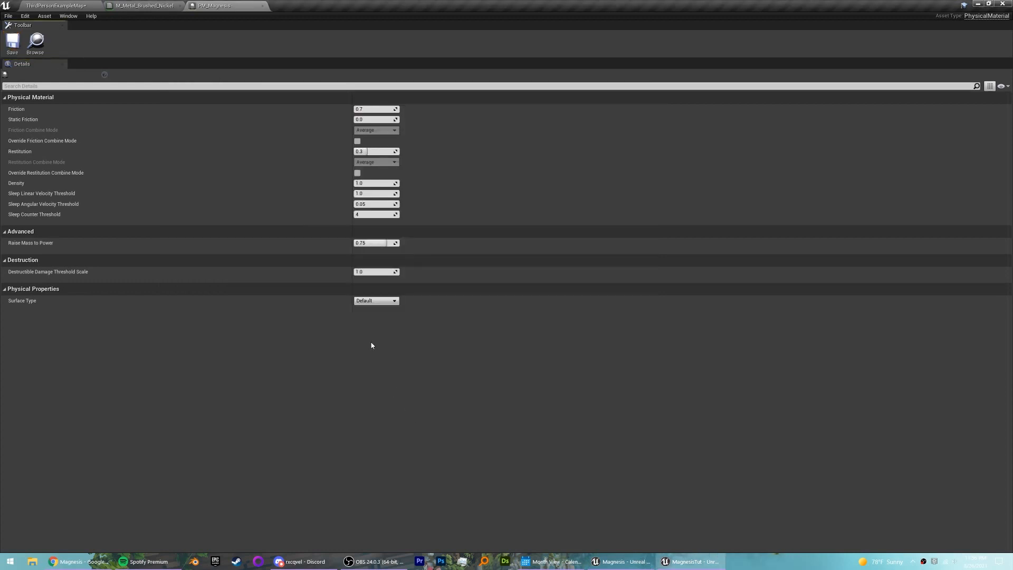
Set the PM_Magnesis physical material's Surface Type to Magnetic and close its editor
click(382, 301)
click(370, 315)
click(263, 6)
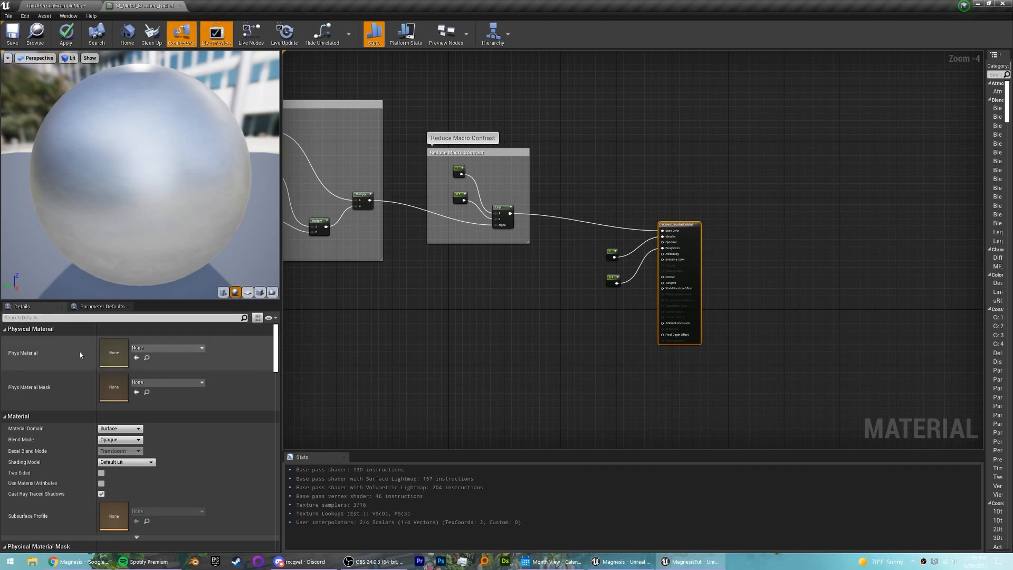
Assign PM_Magnesis as the Phys Material of the brushed nickel material
click(186, 349)
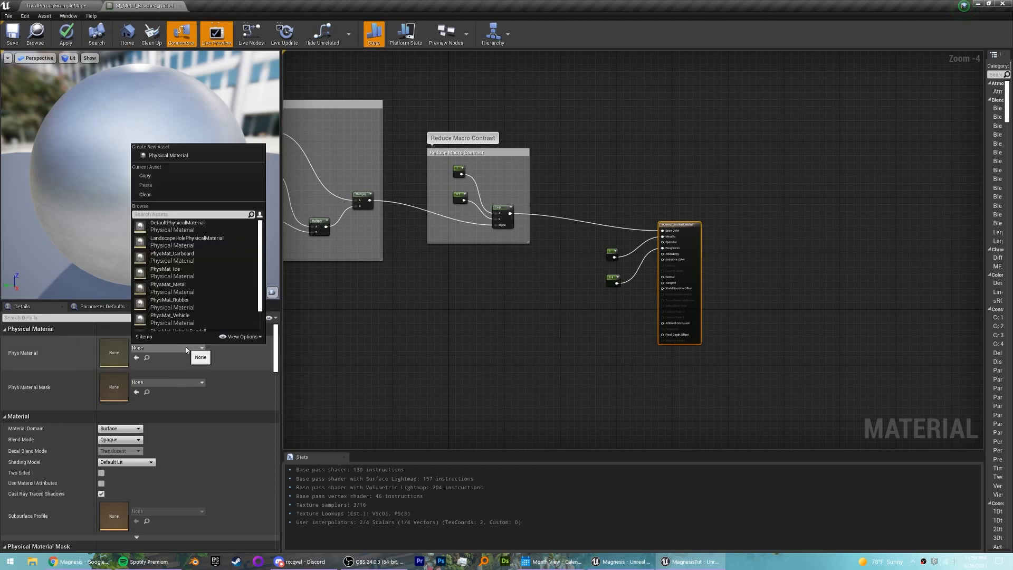
text(magn)
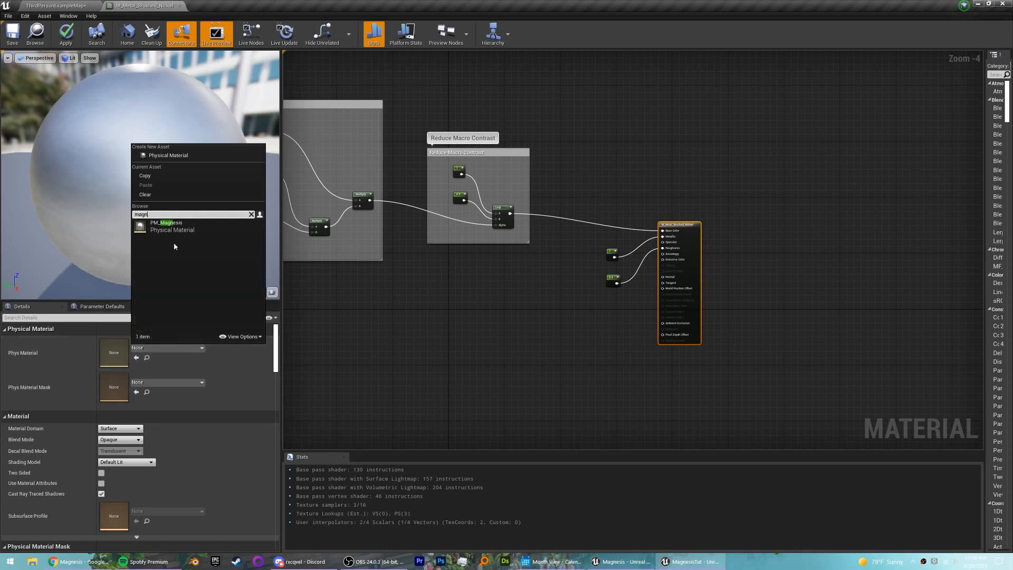
click(174, 227)
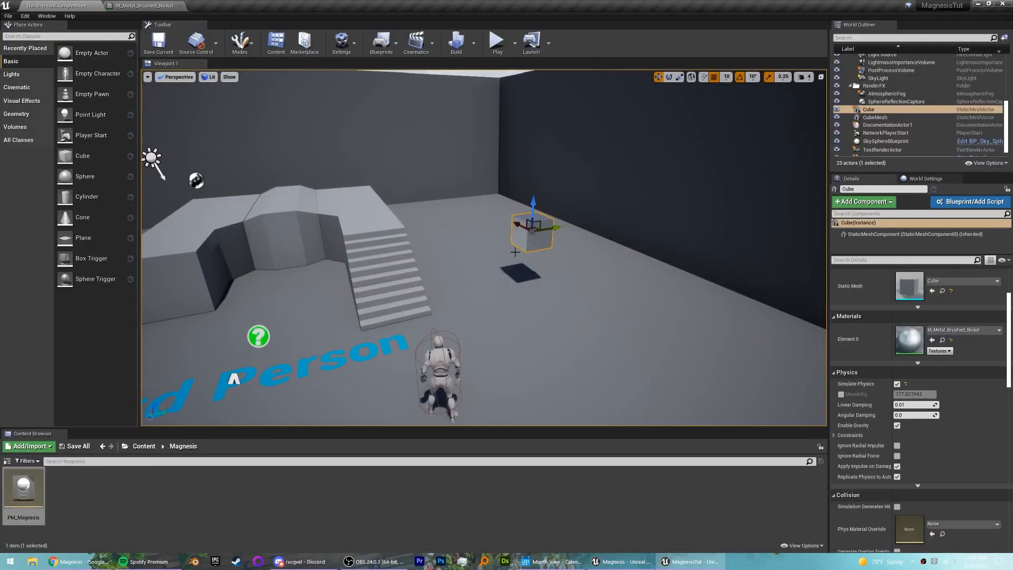
Select the ThirdPersonCharacter in the level and open its blueprint for editing
key(w)
right_drag(572, 254, 595, 258)
key(s)
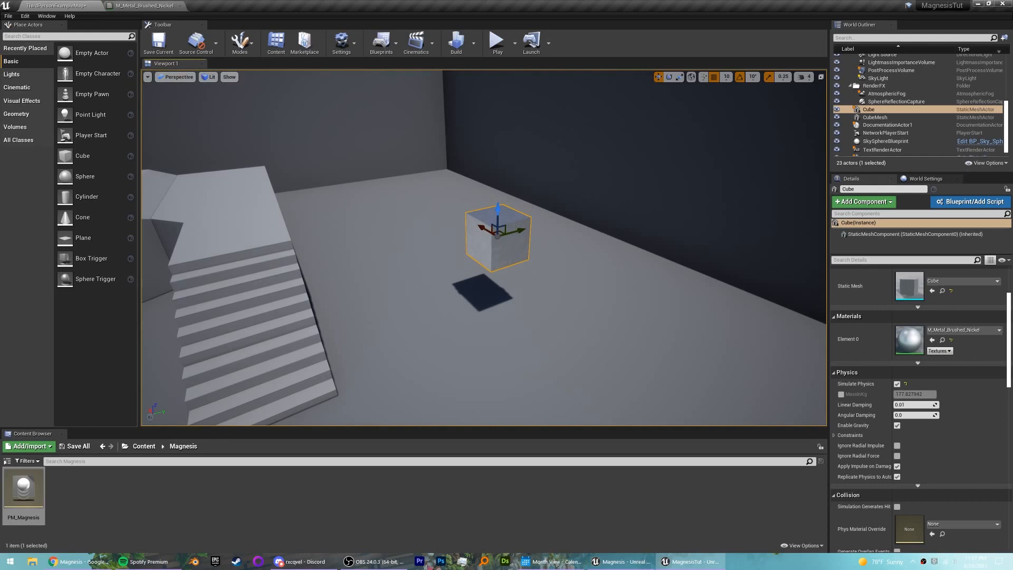
key(s)
mouse_move(398, 203)
right_down()
mouse_move(317, 204)
mouse_move(398, 203)
right_up()
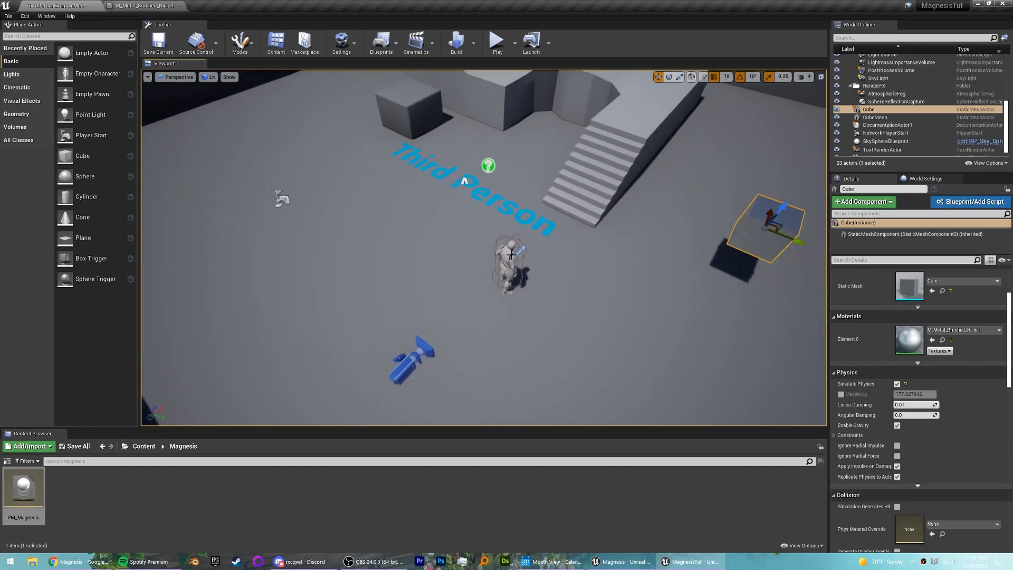
click(511, 255)
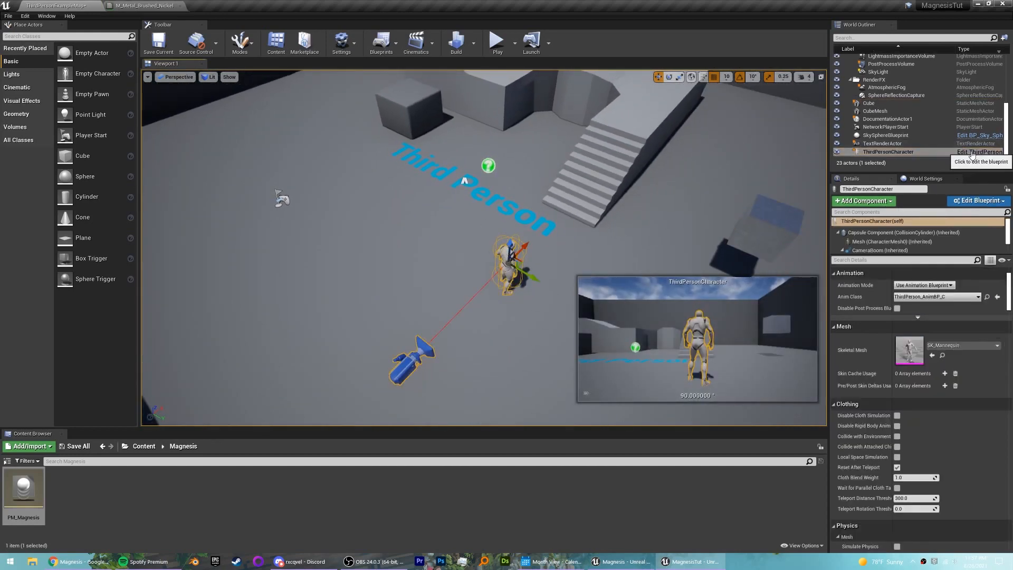
click(973, 152)
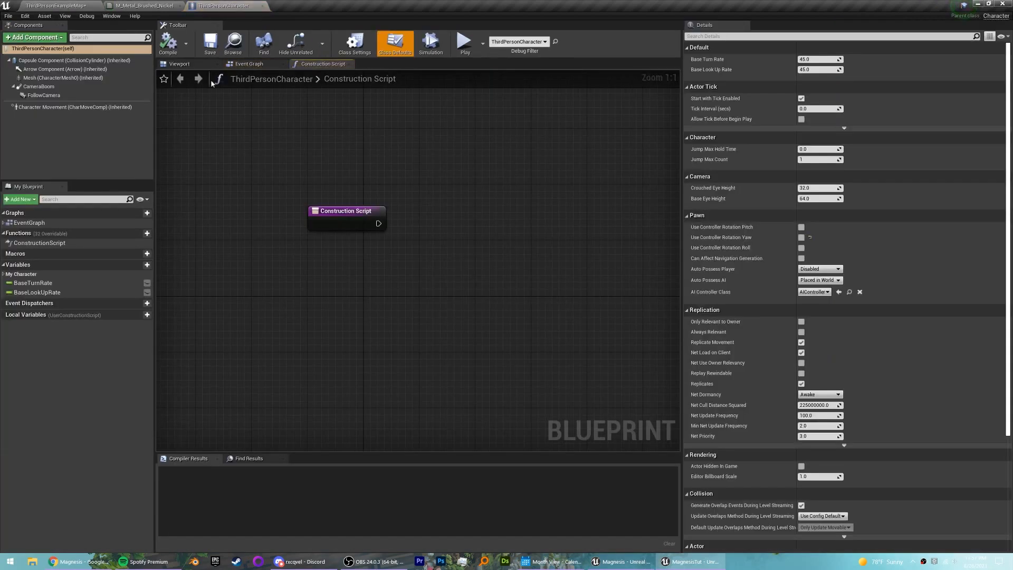
Add a Physics Handle component to the character and compile the blueprint
click(196, 65)
click(60, 40)
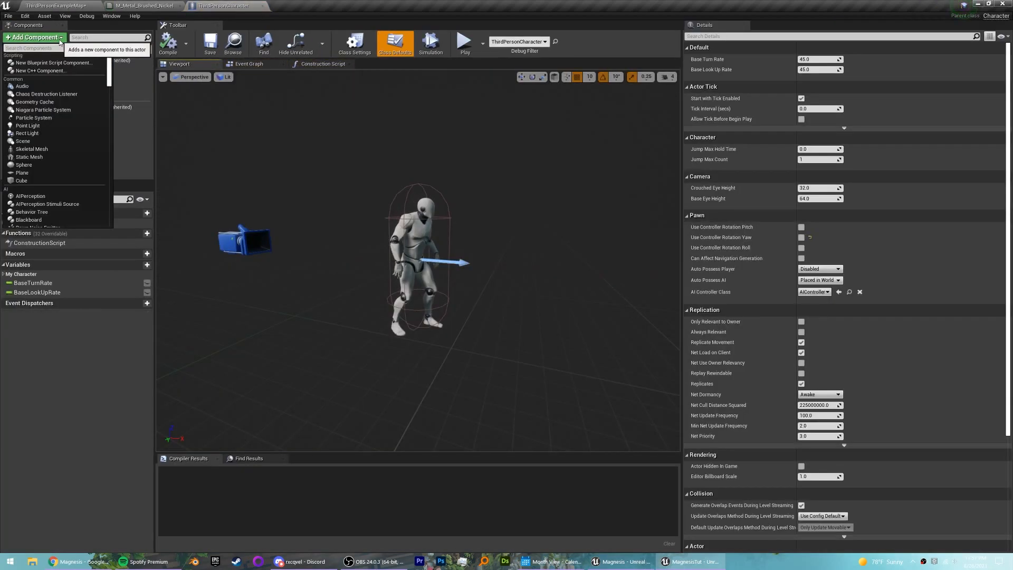
text(phys)
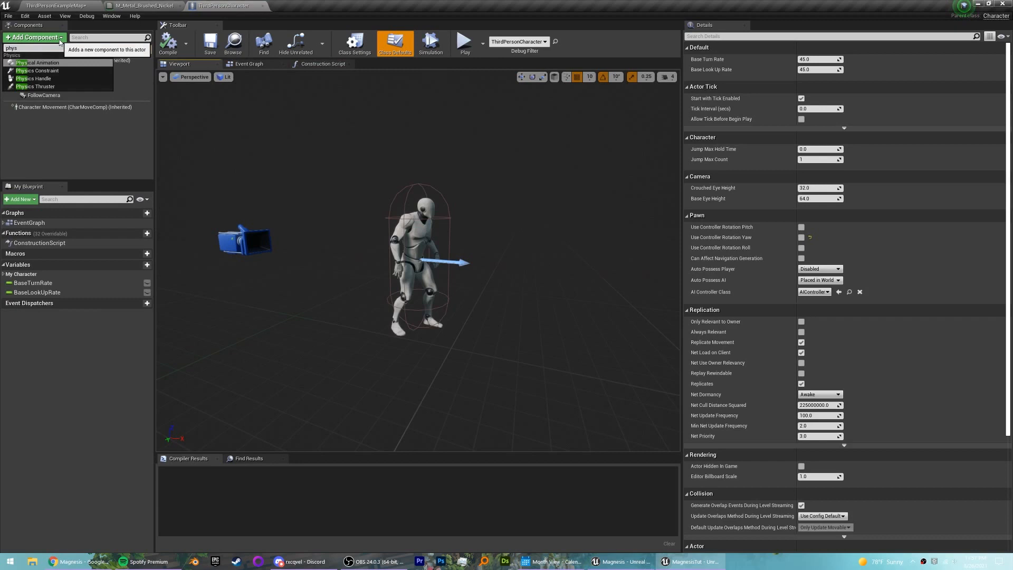
click(34, 78)
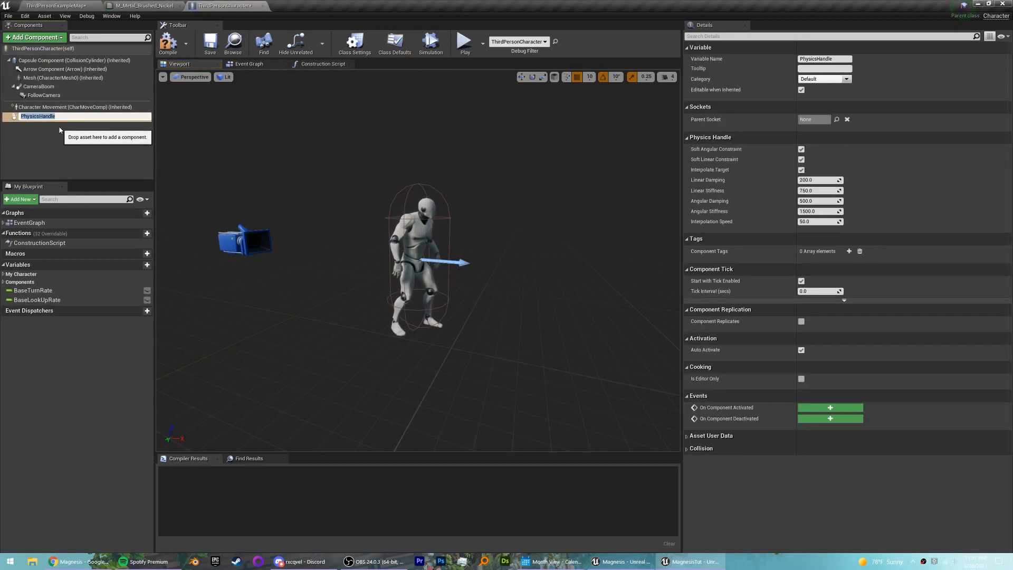
click(62, 134)
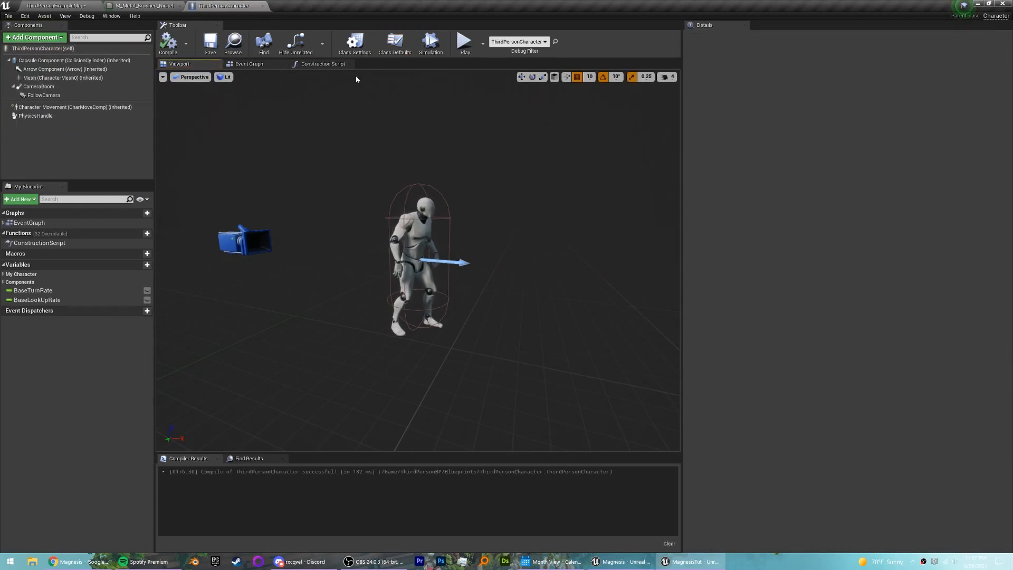
Add a Left Mouse Button event in an empty area of the Event Graph below the jump logic
click(320, 65)
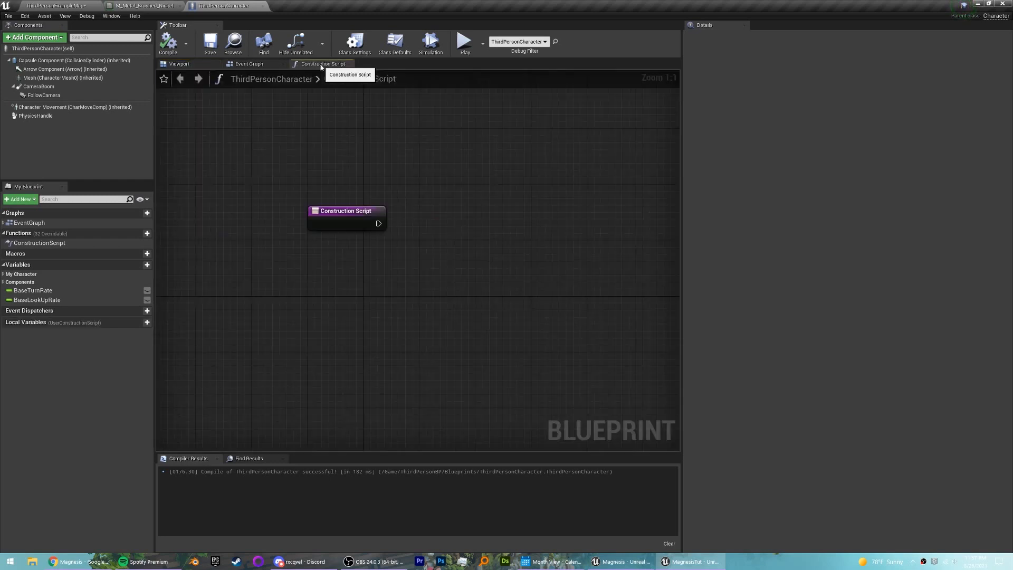
click(260, 65)
scroll(374, 236, down, 1)
right_drag(397, 446, 327, 222)
right_click(325, 219)
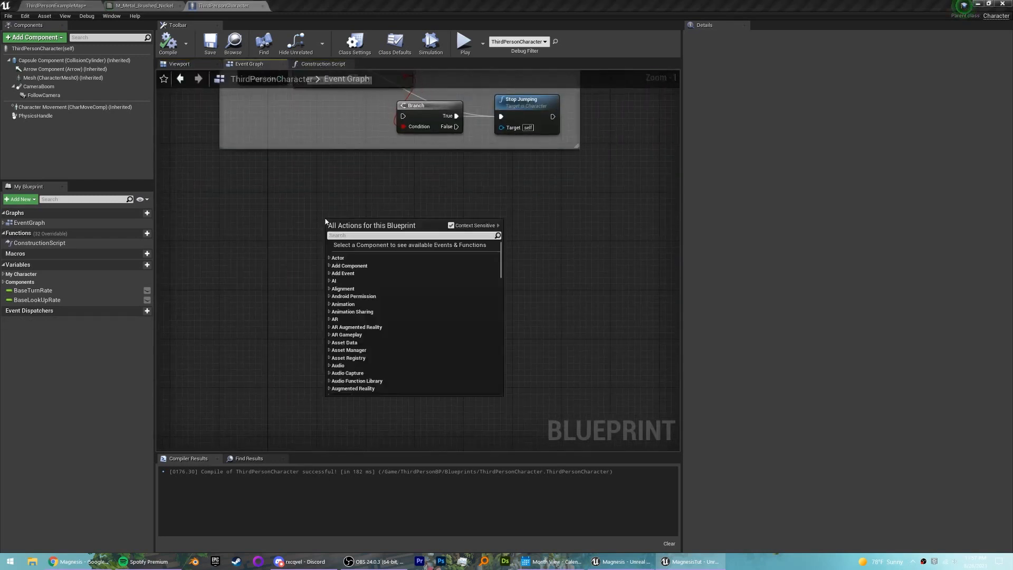
text(left mouse)
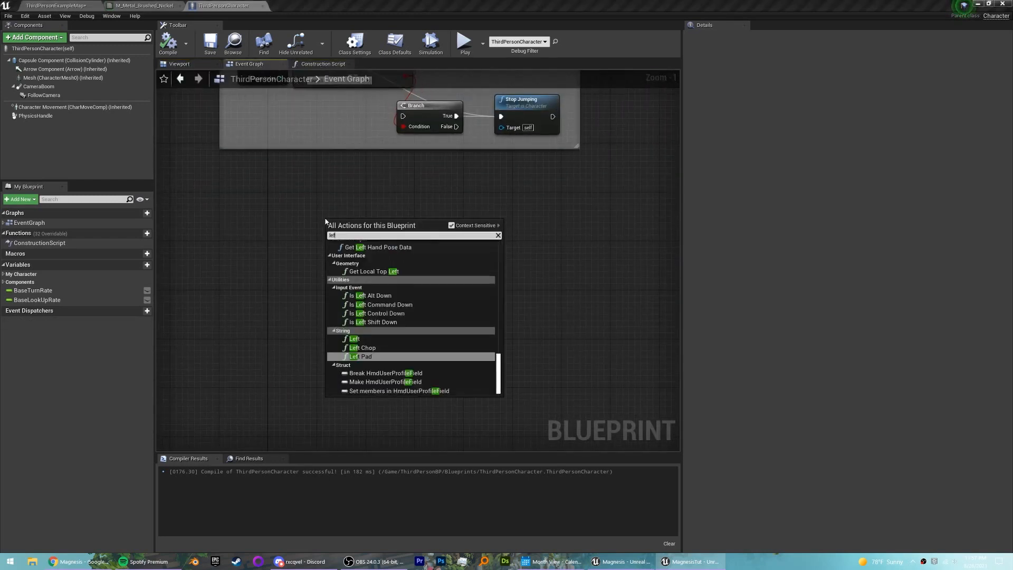
key(Return)
drag(337, 231, 285, 258)
click(374, 244)
Run a LineTraceByChannel node from the Left Mouse Button event's Pressed output and place it with room for its input nodes
right_drag(365, 260, 346, 206)
scroll(346, 208, up, 1)
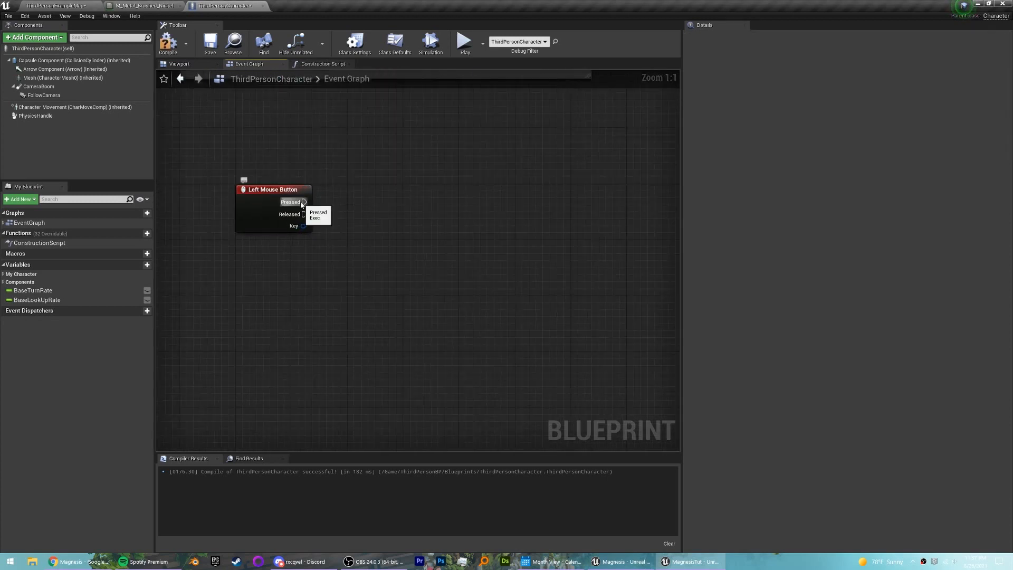
drag(427, 204, 426, 203)
text(line tr)
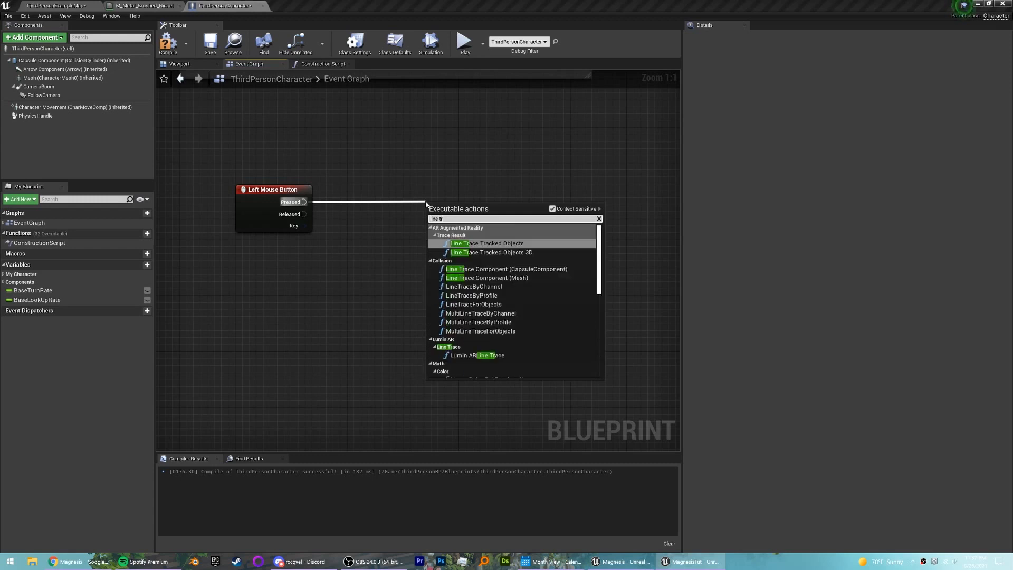
text(ace by)
key(Return)
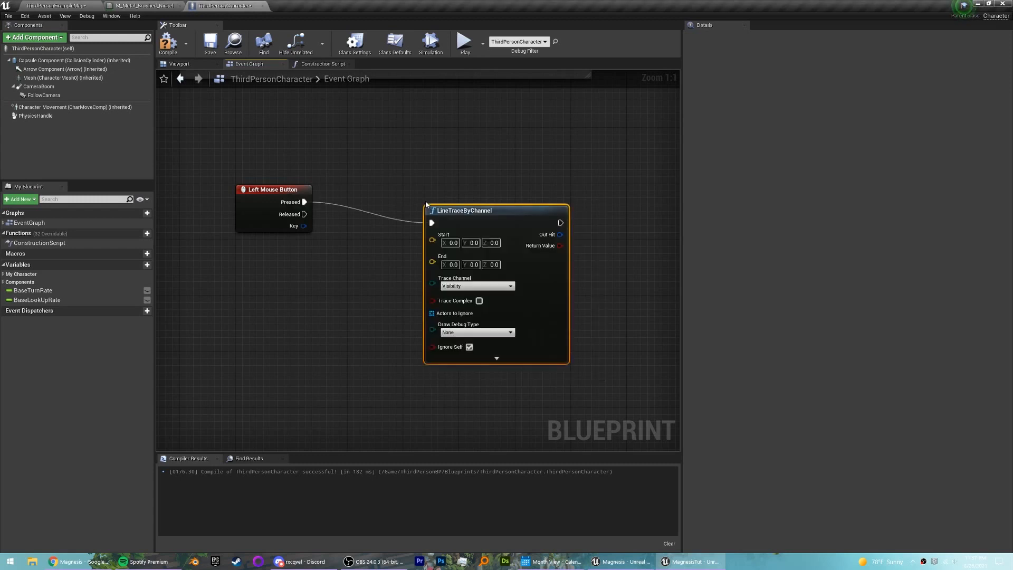
drag(448, 207, 582, 185)
Add GetWorldLocation and Get Forward Vector nodes for the Follow Camera and connect the world location to the line trace's Start
right_click(314, 265)
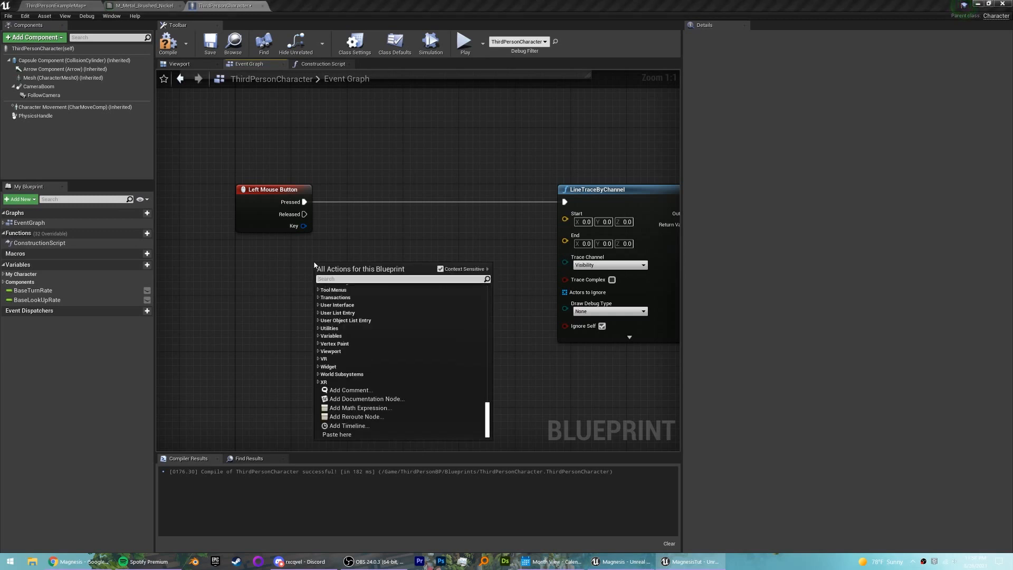
drag(44, 96, 225, 275)
text(get world location)
drag(269, 275, 296, 331)
key(Return)
text(get for)
key(Return)
drag(395, 286, 566, 218)
Multiply the camera's forward vector by a float of 3000
drag(381, 356, 455, 353)
text(*)
key(Return)
click(461, 370)
text(3000)
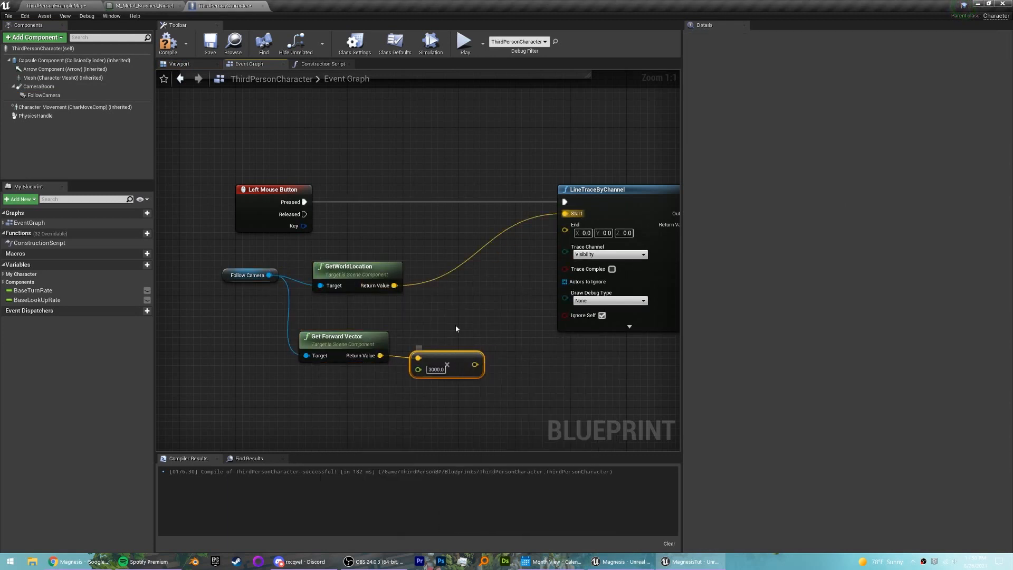
Add the scaled forward vector to the camera's world location and connect the vector sum to the line trace's End
drag(395, 285, 500, 294)
text(+)
key(Down)
key(Down)
key(Return)
drag(475, 365, 502, 308)
drag(542, 296, 565, 231)
drag(596, 190, 652, 183)
click(622, 364)
Add a Branch after the line trace with the trace's Return Value as its Condition, aligned with the trace node
right_drag(623, 364, 343, 365)
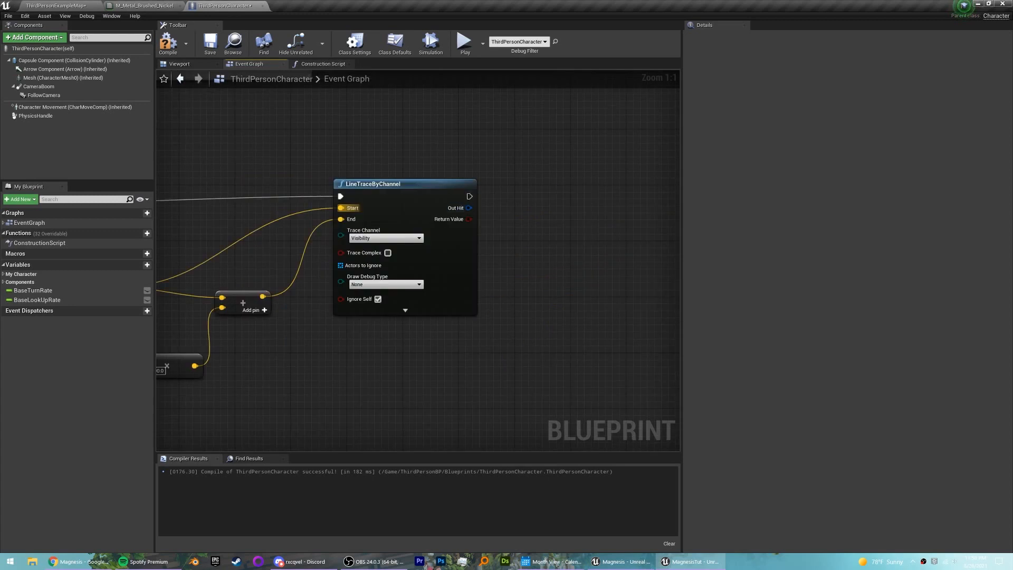
drag(469, 219, 529, 201)
text(branch)
key(Return)
key(q)
click(528, 274)
Break the line trace's Out Hit with a Break Hit Result node and expand it to show all its pins
right_drag(528, 274, 447, 281)
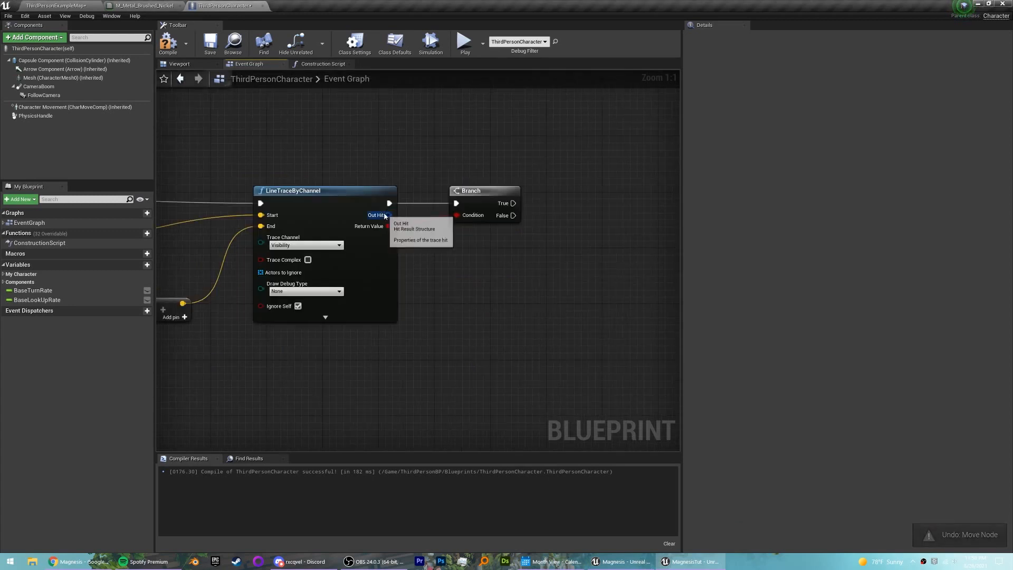
drag(388, 216, 428, 255)
text(break)
key(Return)
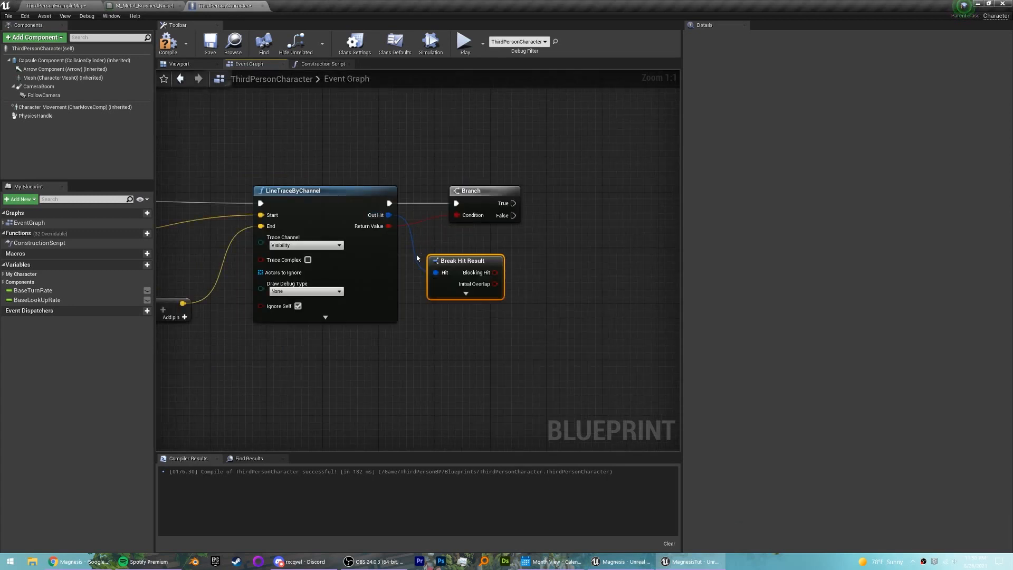
click(466, 293)
Add an Is Simulating Physics node targeting the Hit Component of the hit result
right_drag(566, 284, 484, 223)
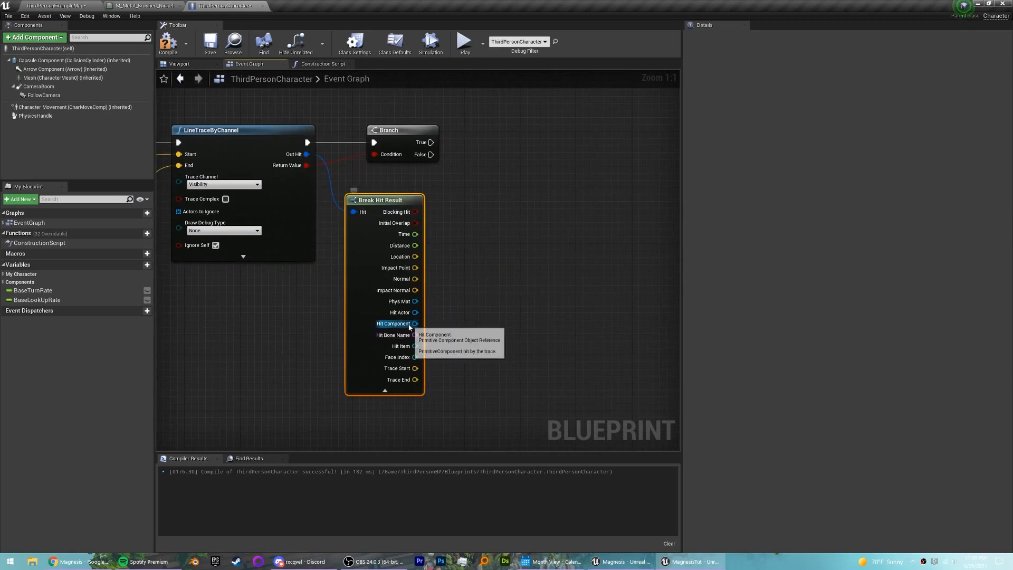
drag(416, 323, 527, 226)
text(is simu)
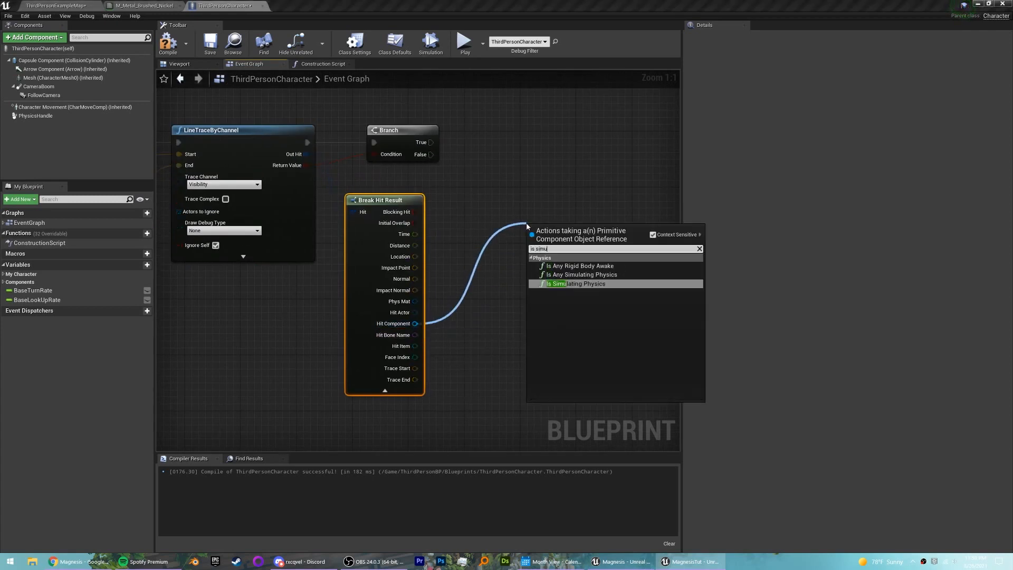
key(Return)
click(443, 231)
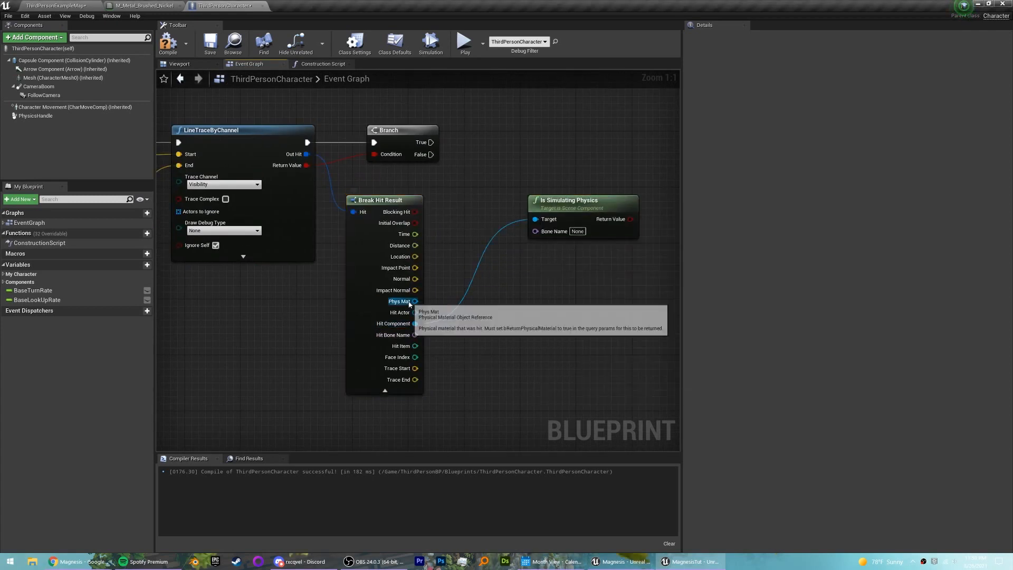
Get the Surface Type from the hit result's Phys Mat and compare it for equality with Magnetic
drag(415, 302, 544, 299)
text(sur)
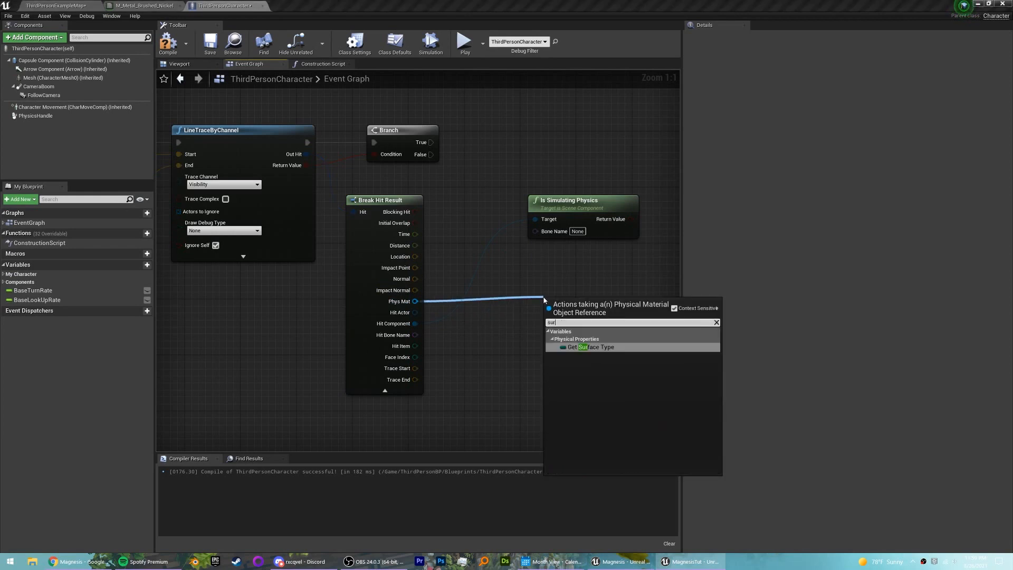
key(Return)
right_drag(566, 275, 369, 271)
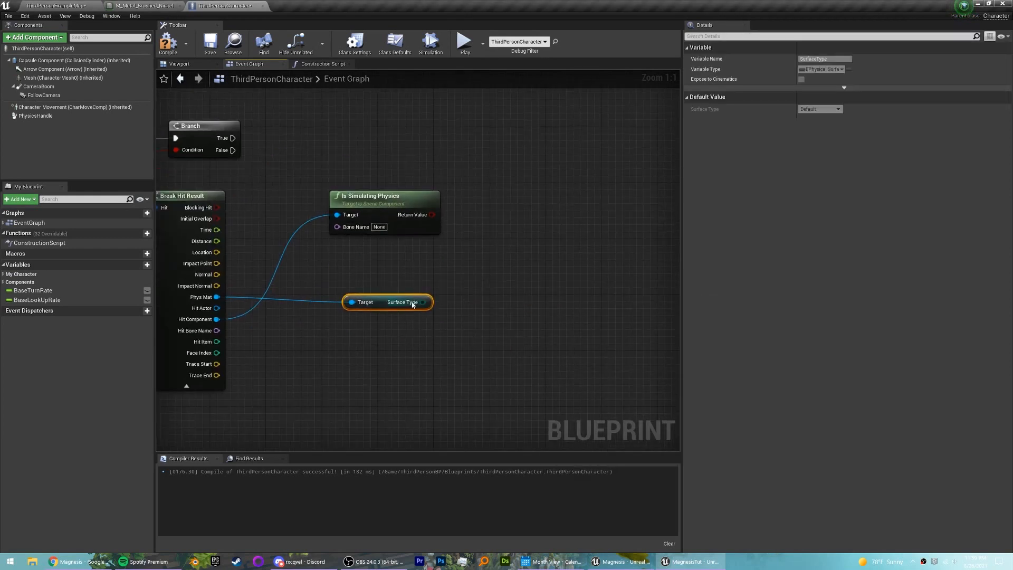
drag(423, 303, 470, 302)
text(==)
key(Return)
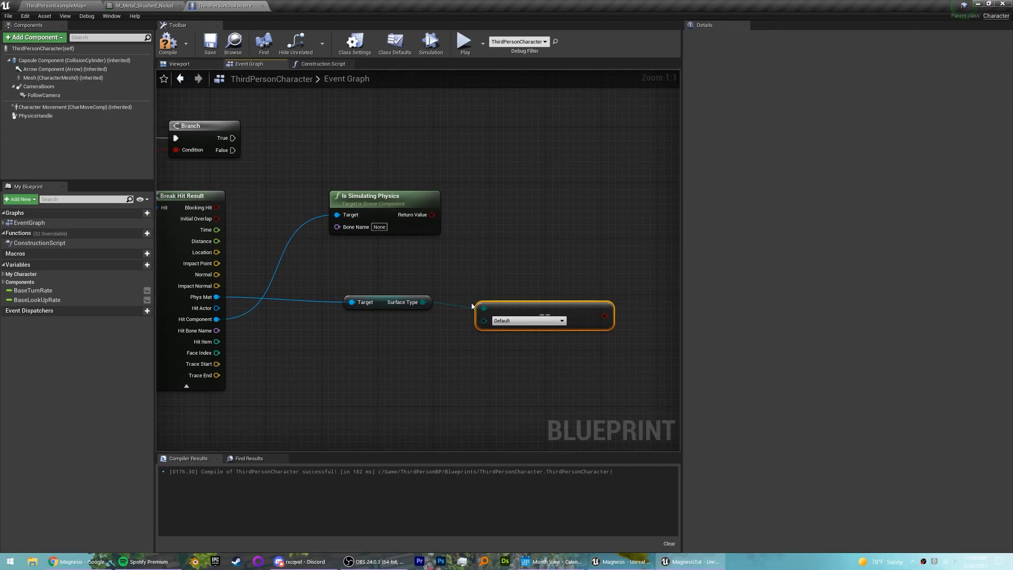
click(510, 334)
Combine the Is Simulating Physics result and the Magnetic surface comparison in an AND node
scroll(392, 245, down, 1)
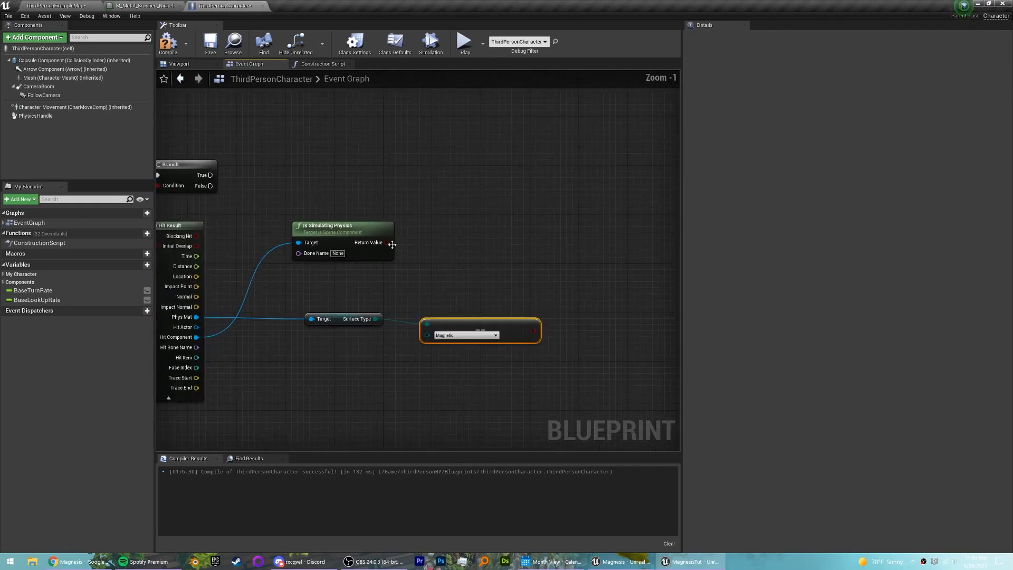
drag(537, 240, 538, 240)
text(and)
key(Return)
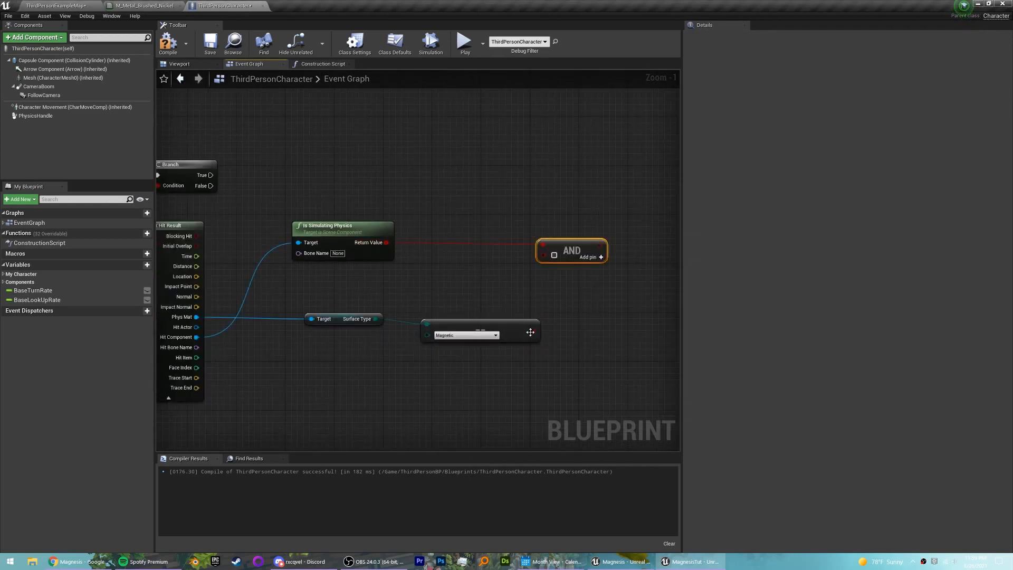
drag(533, 331, 553, 258)
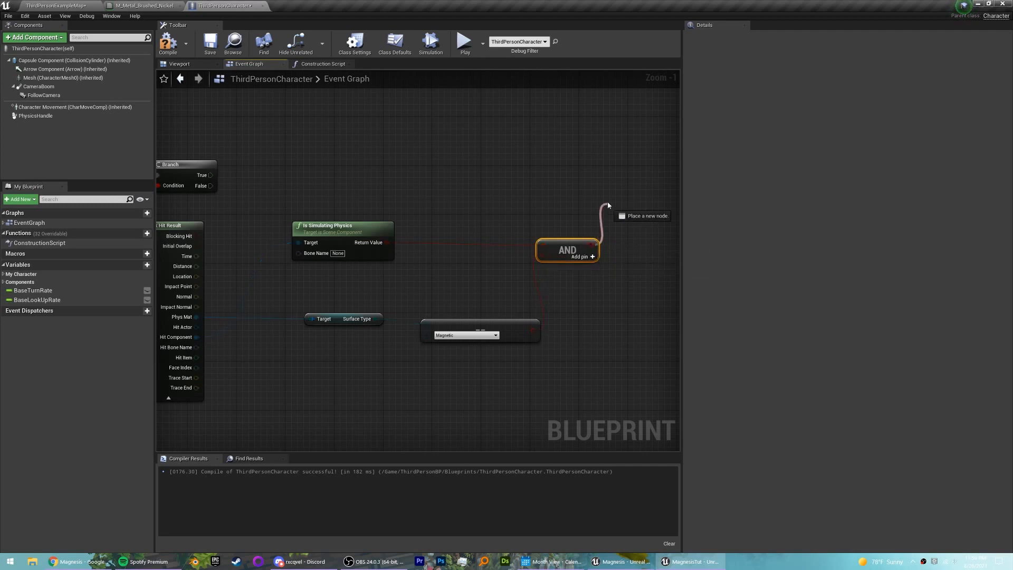
Add a second Branch conditioned on the AND result, run it from the first Branch's True output, and save the blueprint
drag(608, 205, 608, 205)
text(branch)
key(Return)
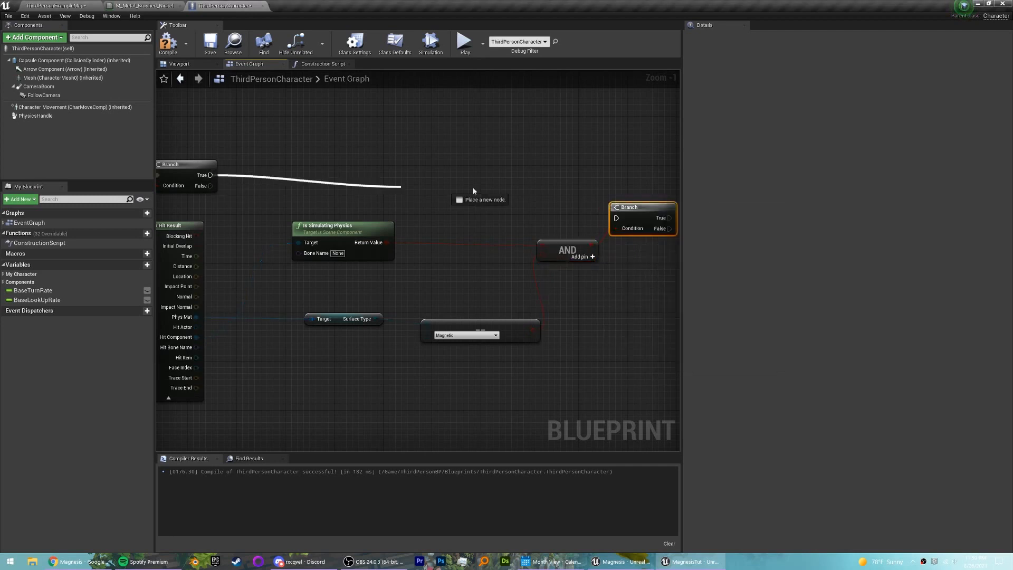
drag(474, 191, 632, 175)
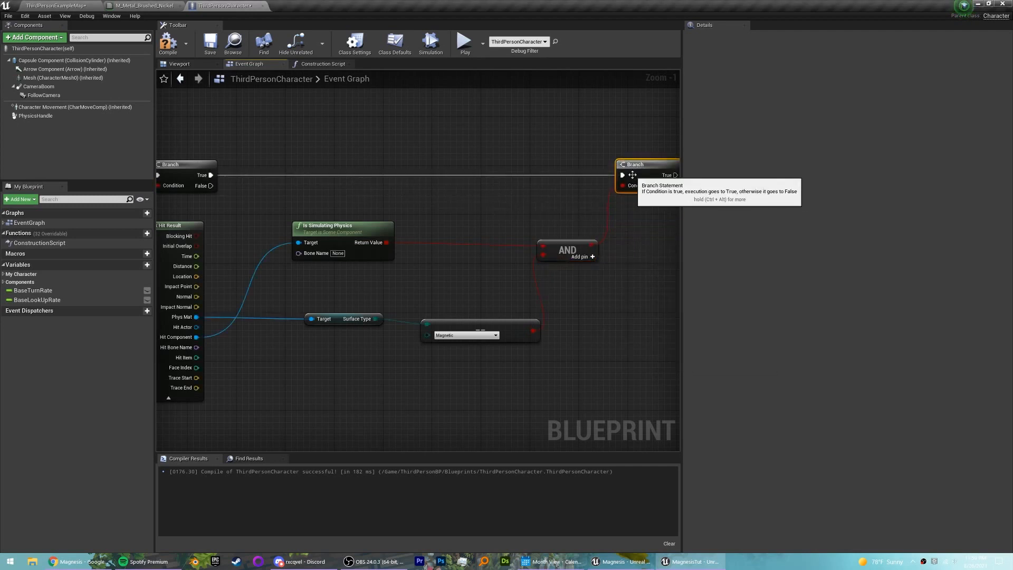
key(ctrl+s)
Add Grab Component at Location from PhysicsHandle on the new Branch's True output, with the trace's Hit Component as its Component
right_drag(633, 175, 246, 156)
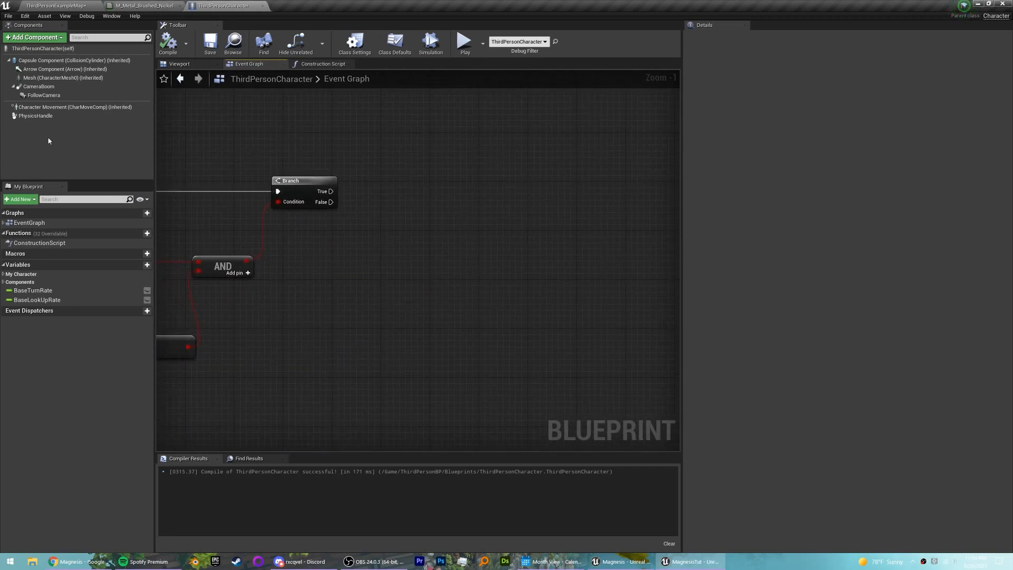
drag(36, 116, 430, 197)
text(grab)
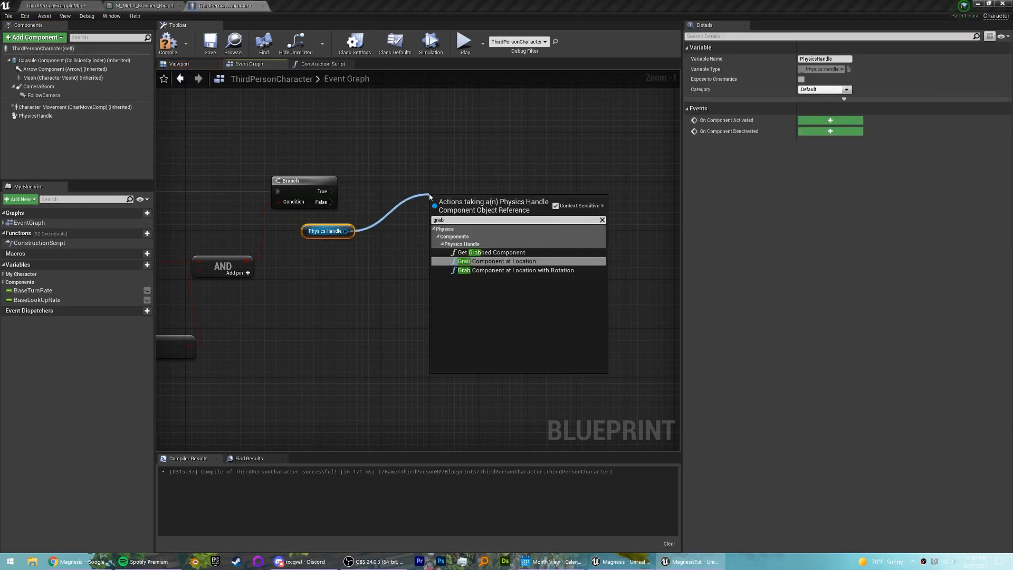
key(Return)
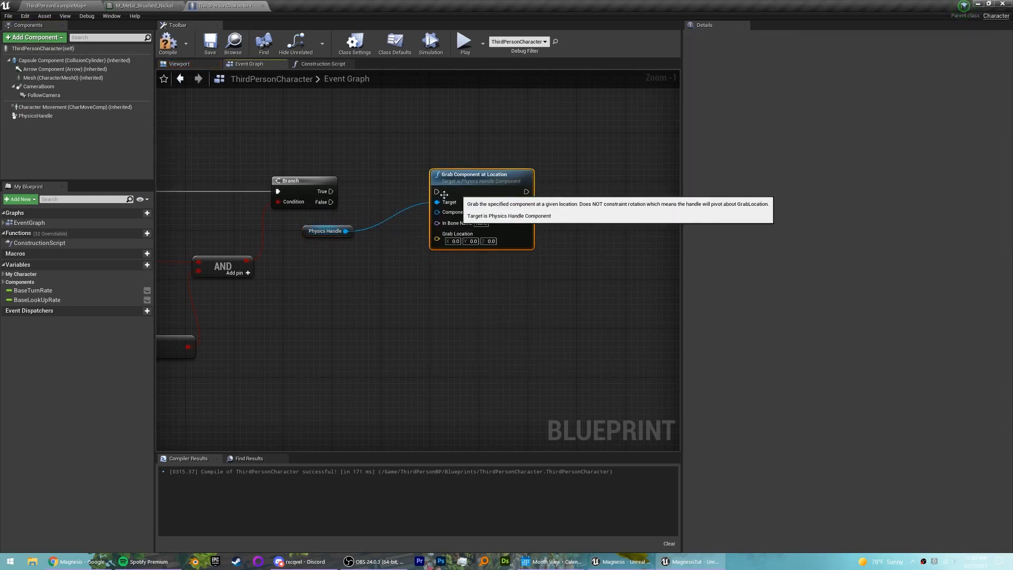
drag(438, 212, 254, 355)
right_drag(523, 270, 170, 310)
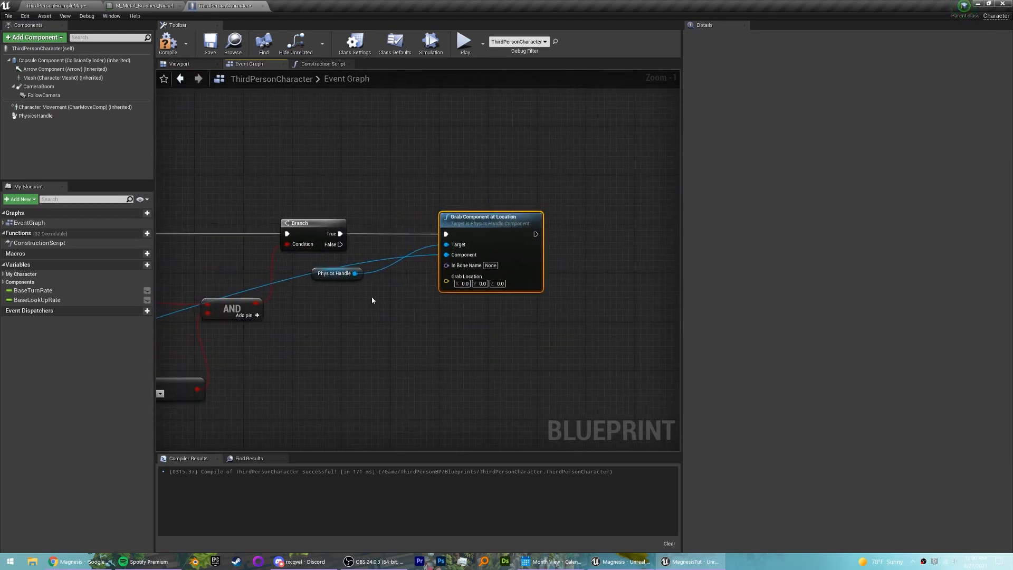
Get the Hit Component's world location with GetWorldLocation and feed it into Grab Location
right_drag(353, 320, 361, 244)
drag(335, 319, 530, 342)
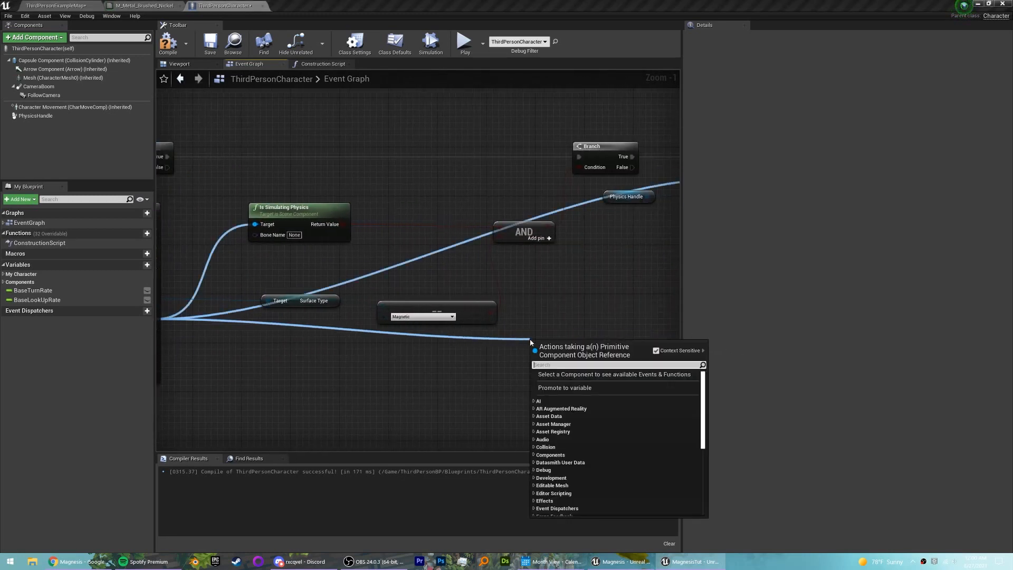
text(world loc)
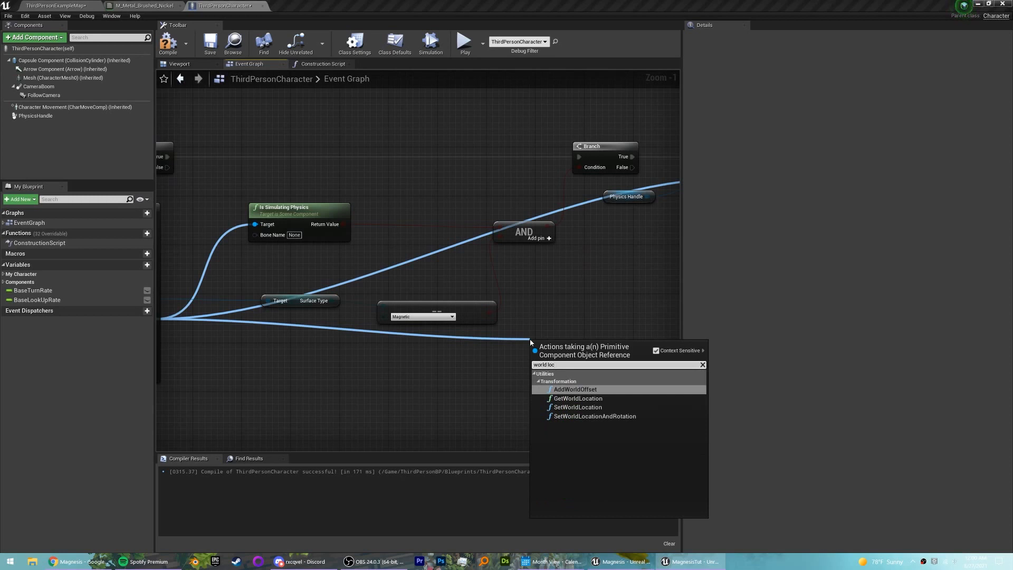
key(Down)
key(Return)
right_drag(613, 317, 398, 377)
drag(392, 418, 541, 262)
scroll(414, 295, down, 1)
right_drag(387, 298, 514, 272)
scroll(451, 276, down, 1)
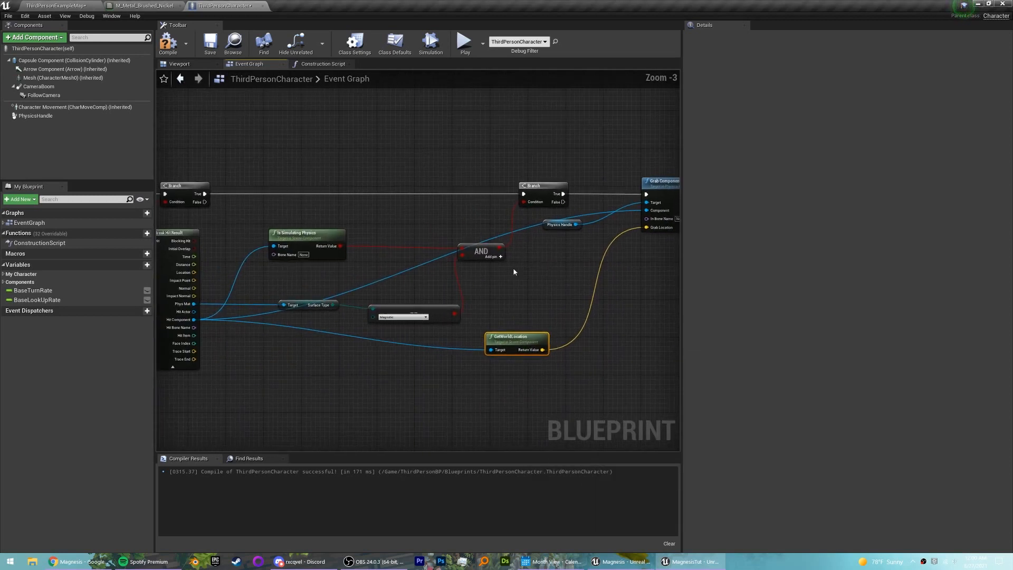
Promote the hit result's Hit Component to a variable named hitComponent
drag(194, 319, 590, 240)
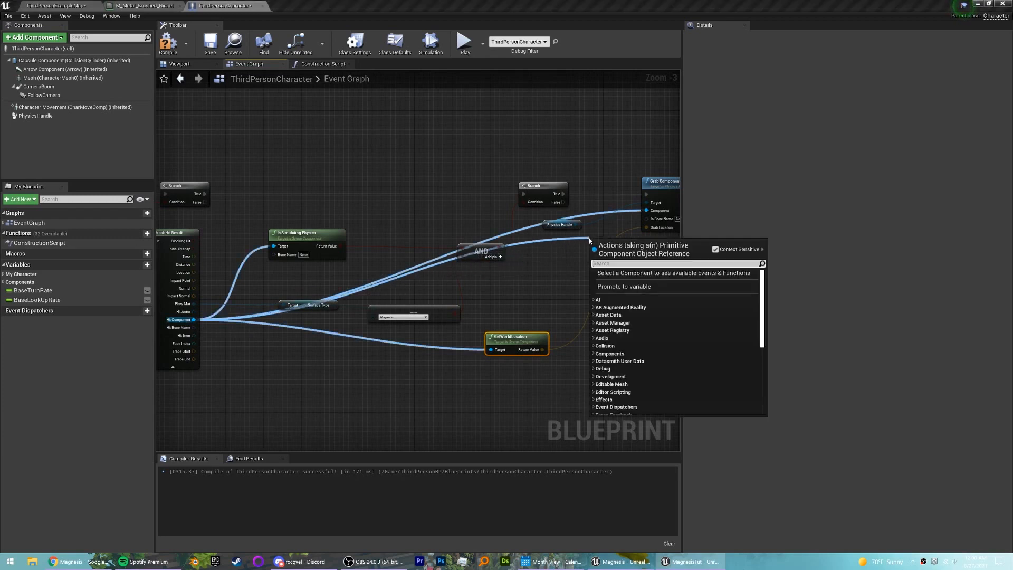
click(624, 286)
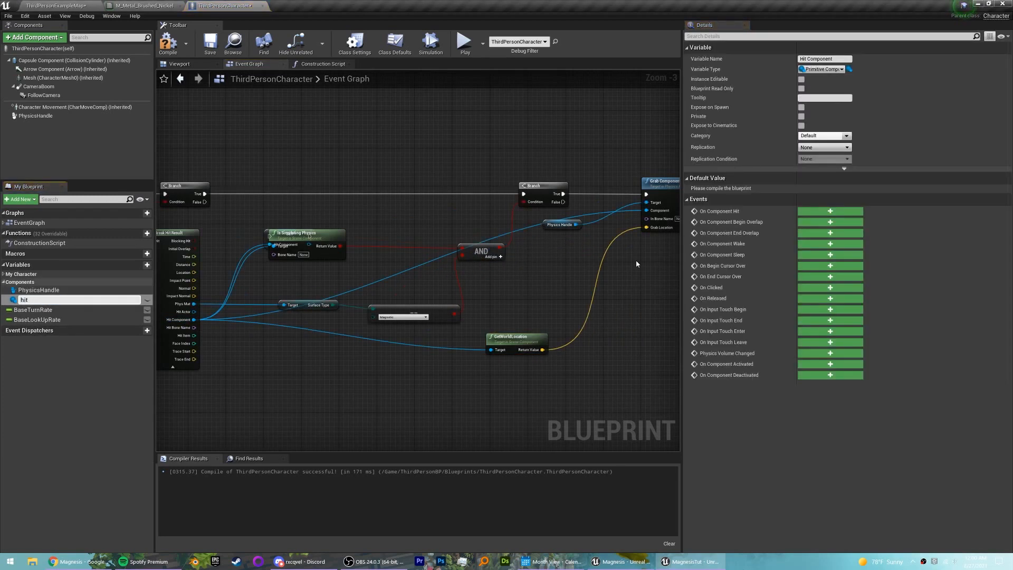
text(hitComponent)
key(Return)
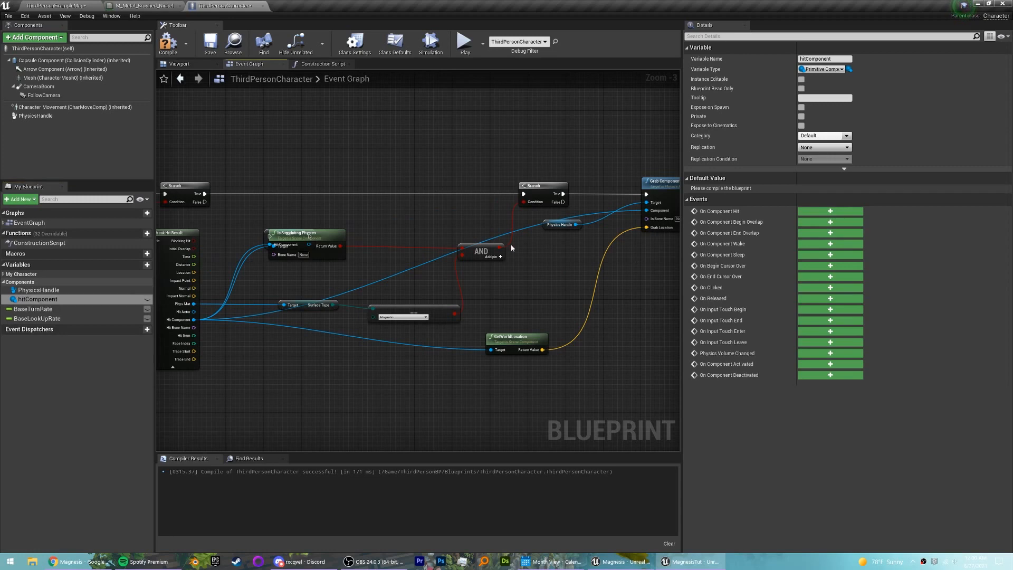
Place the hitComponent SET node between the second Branch and Grab Component at Location, then compile and save the blueprint
mouse_move(264, 235)
mouse_down()
mouse_move(581, 193)
mouse_move(648, 195)
mouse_up()
right_drag(528, 370, 463, 372)
drag(494, 227, 542, 246)
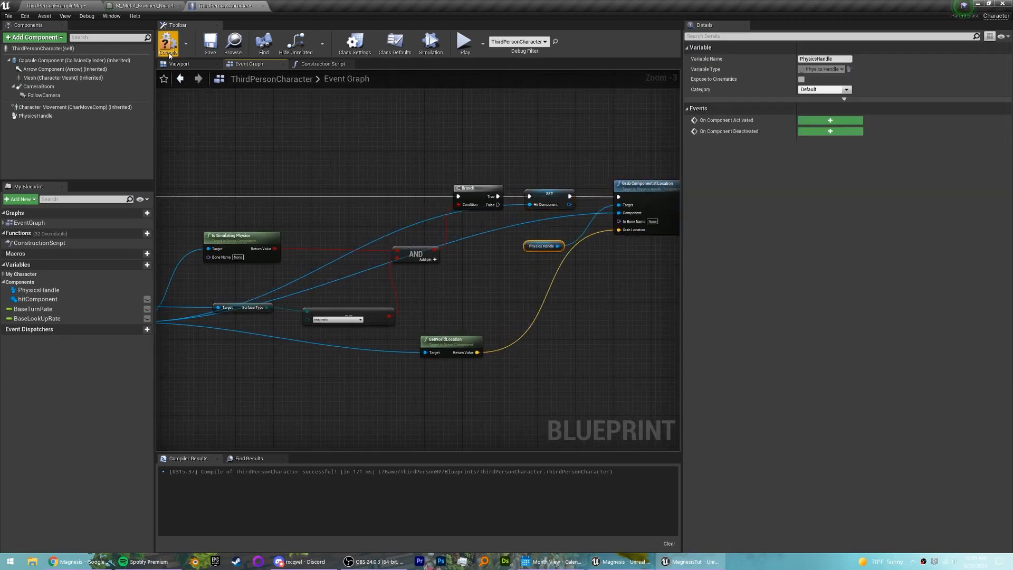
click(168, 44)
click(209, 45)
Play-test the example map, moving the character around the cube to check how the grabbed object behaves
click(55, 5)
click(491, 42)
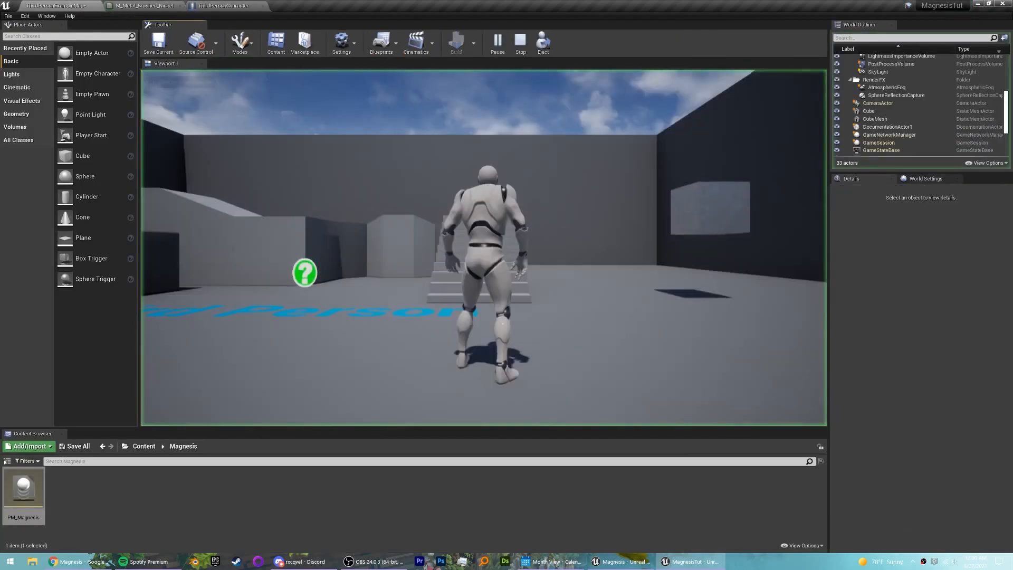
key(w)
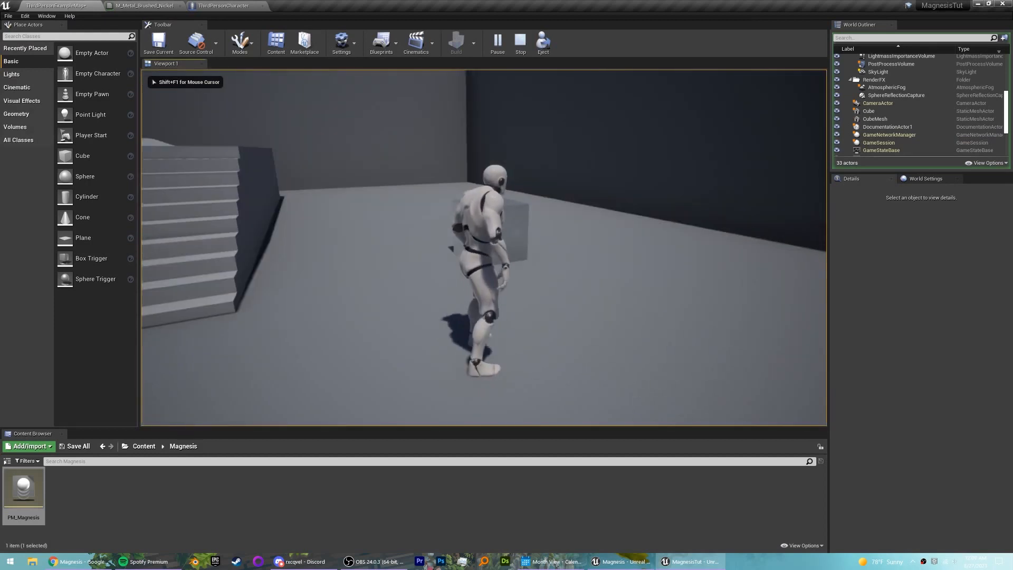
key(s)
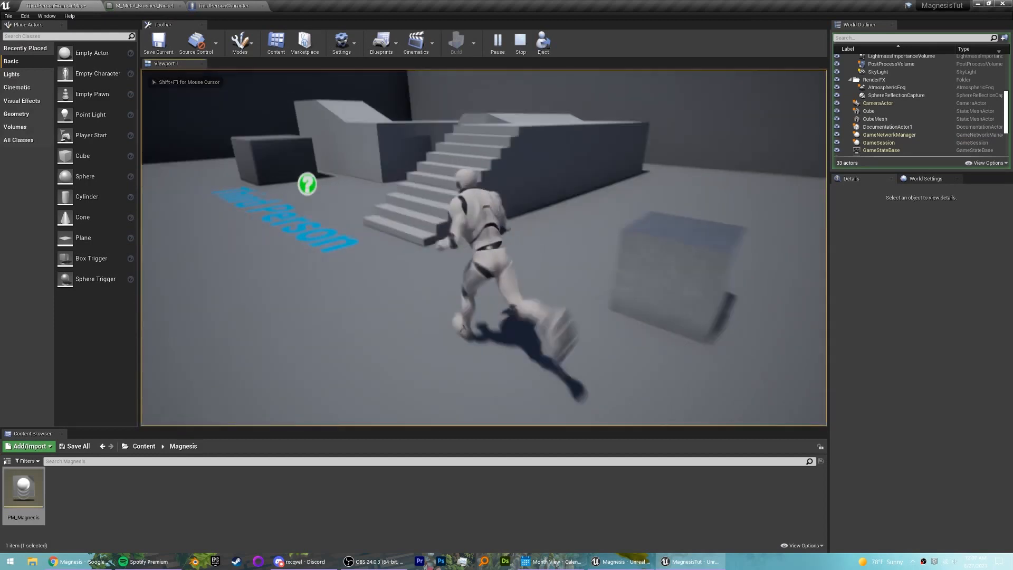
key(Escape)
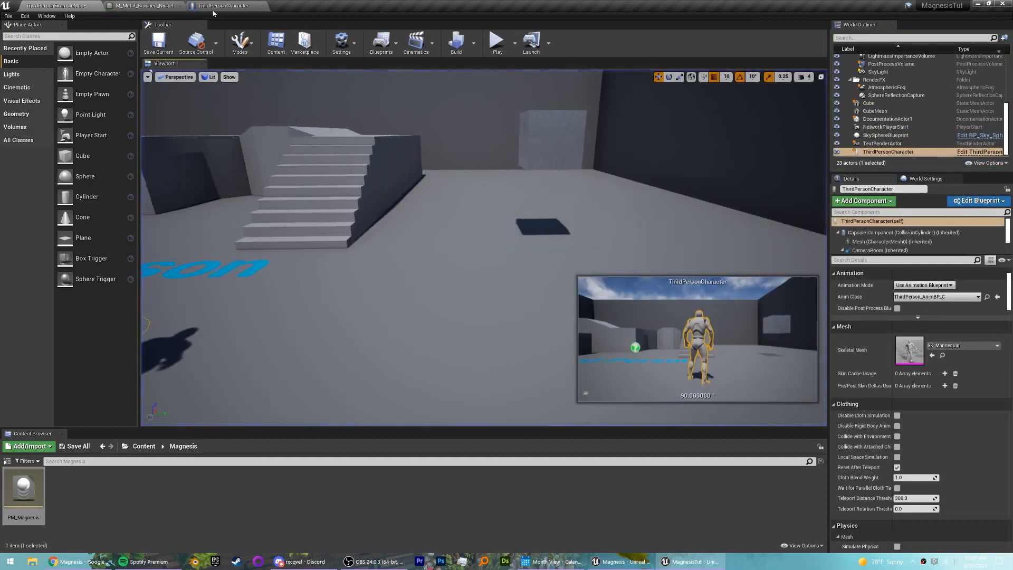
Add a Scene component to the ThirdPersonCharacter blueprint and attach it under FollowCamera
click(216, 6)
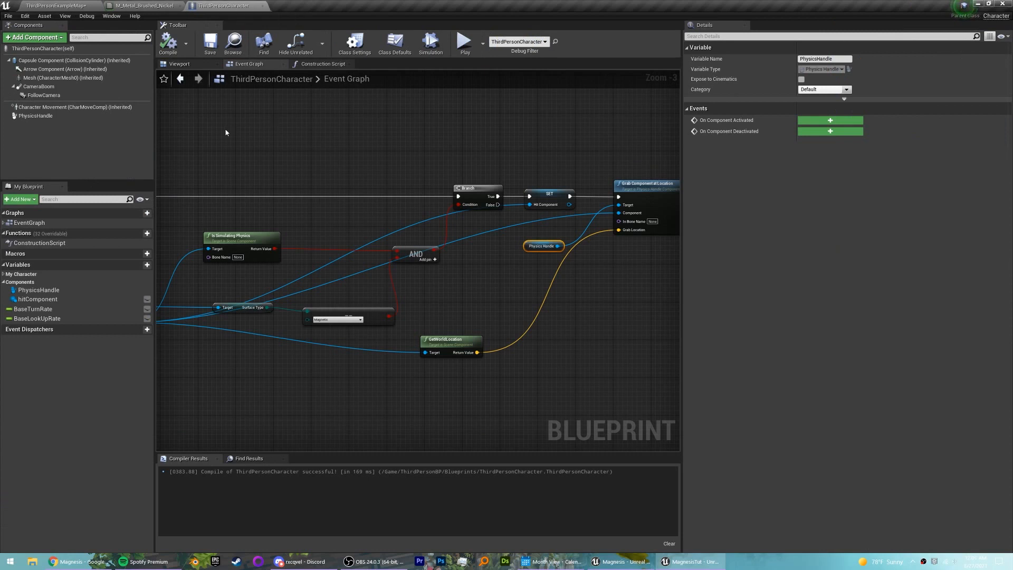
click(48, 38)
text(scen)
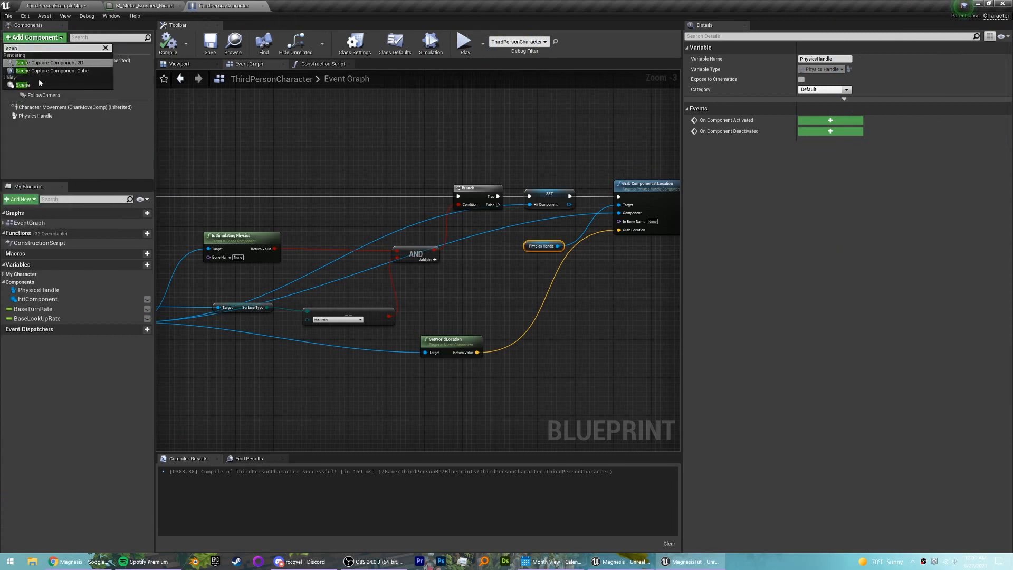
click(32, 85)
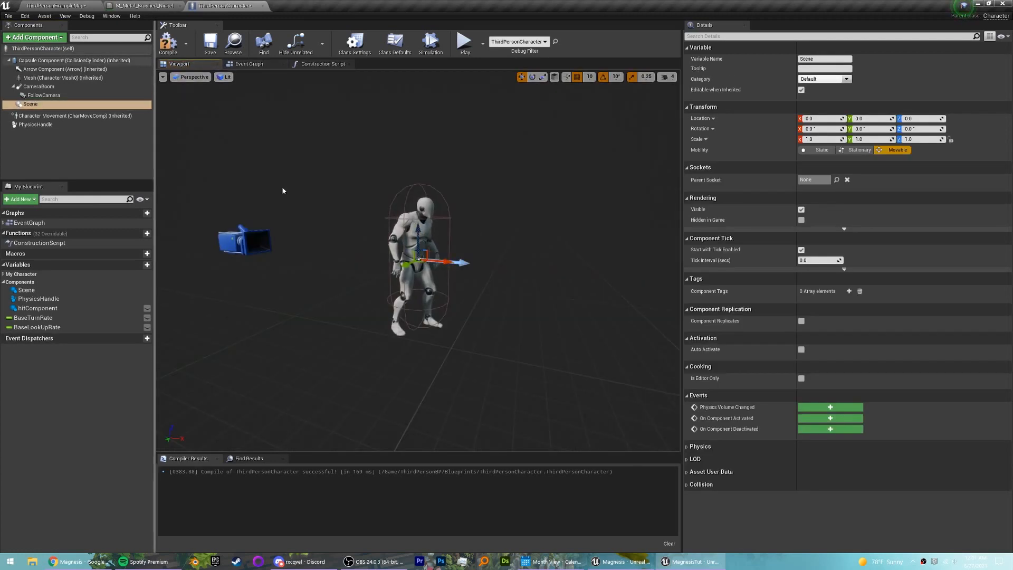
drag(36, 109, 42, 96)
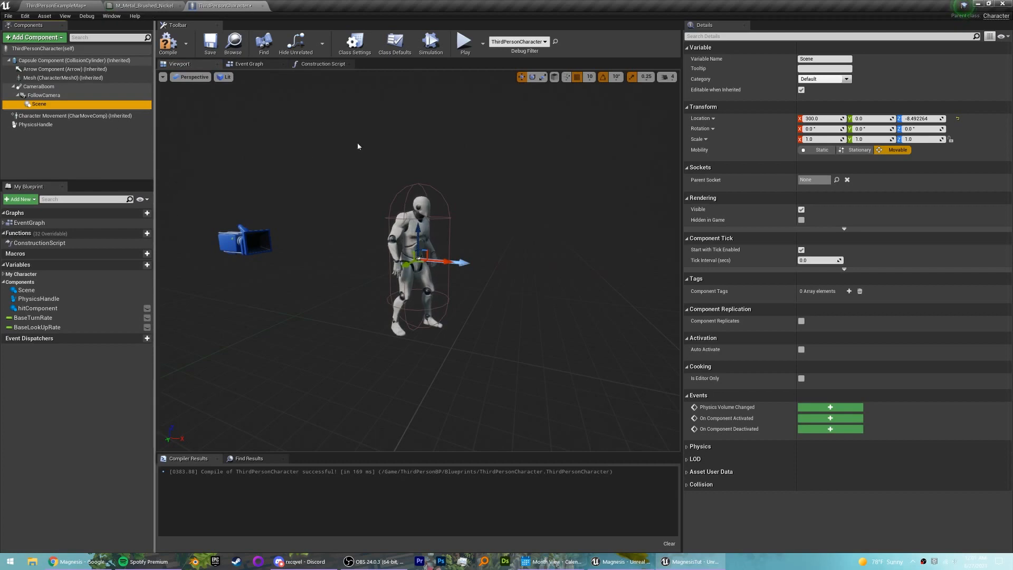
Add a SetWorldLocation node targeting the Scene component in the event graph, executed after Grab Component at Location
click(249, 64)
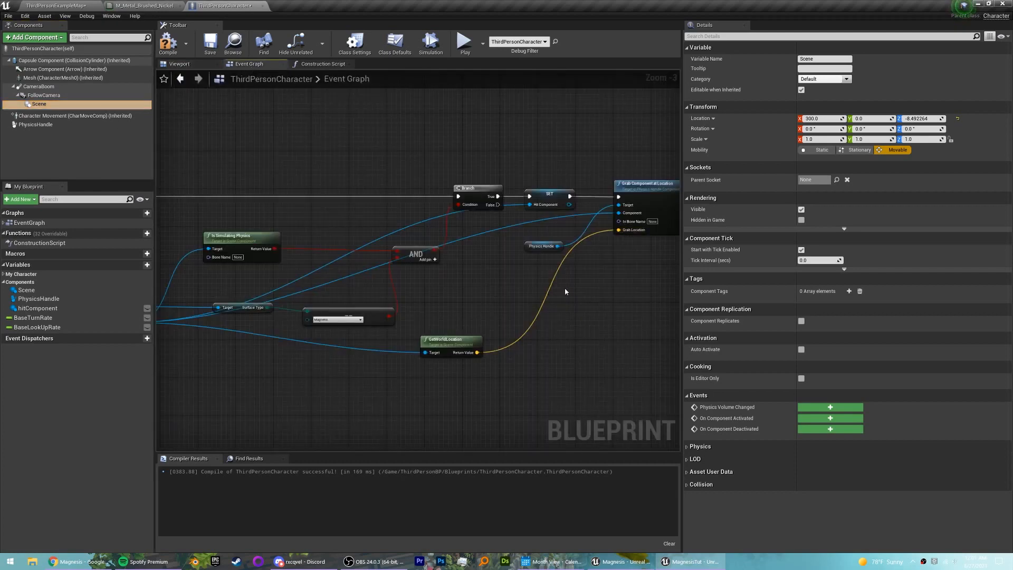
right_drag(565, 292, 433, 285)
scroll(435, 265, up, 2)
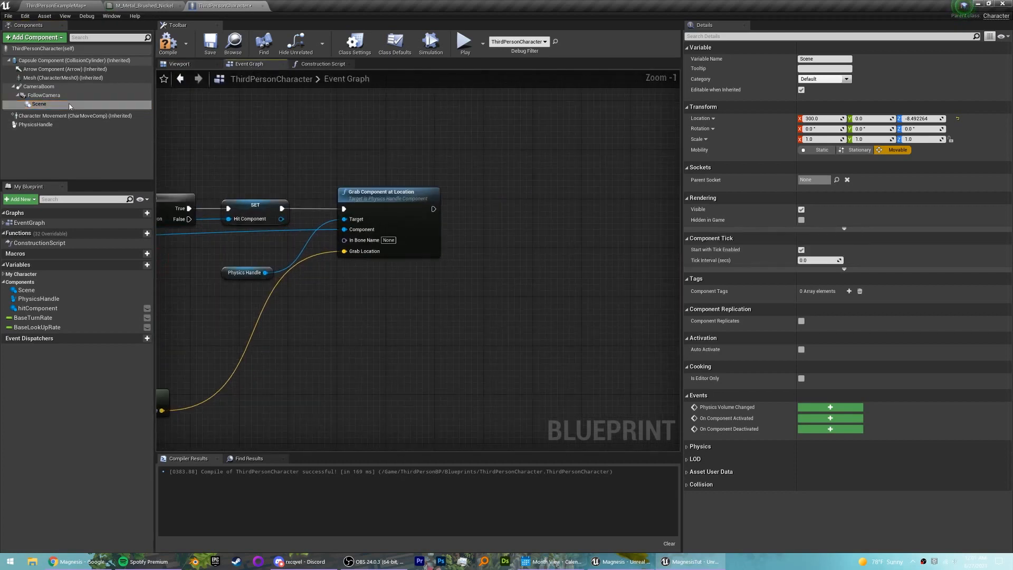
drag(69, 105, 513, 215)
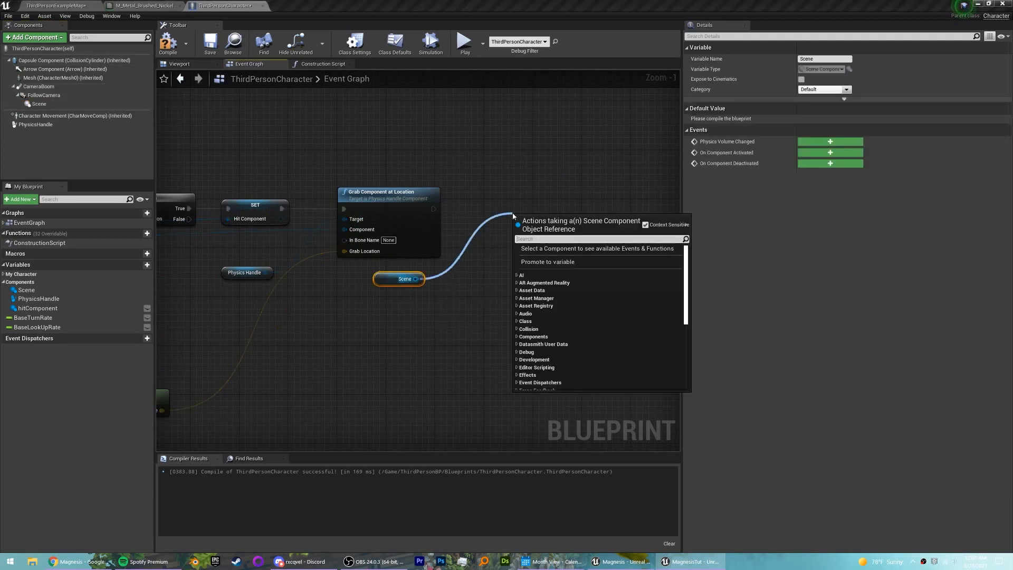
text(set world loc)
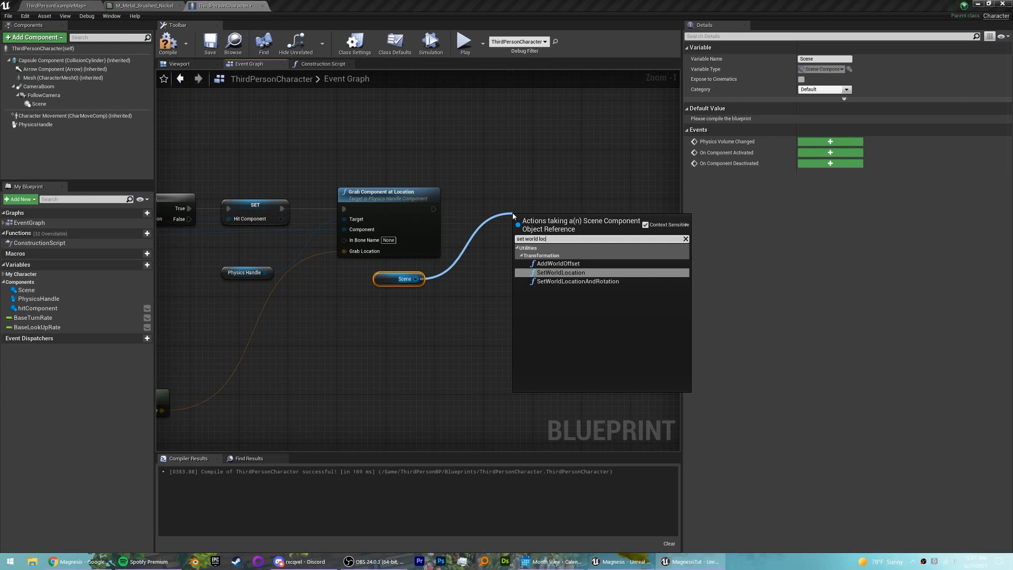
key(Return)
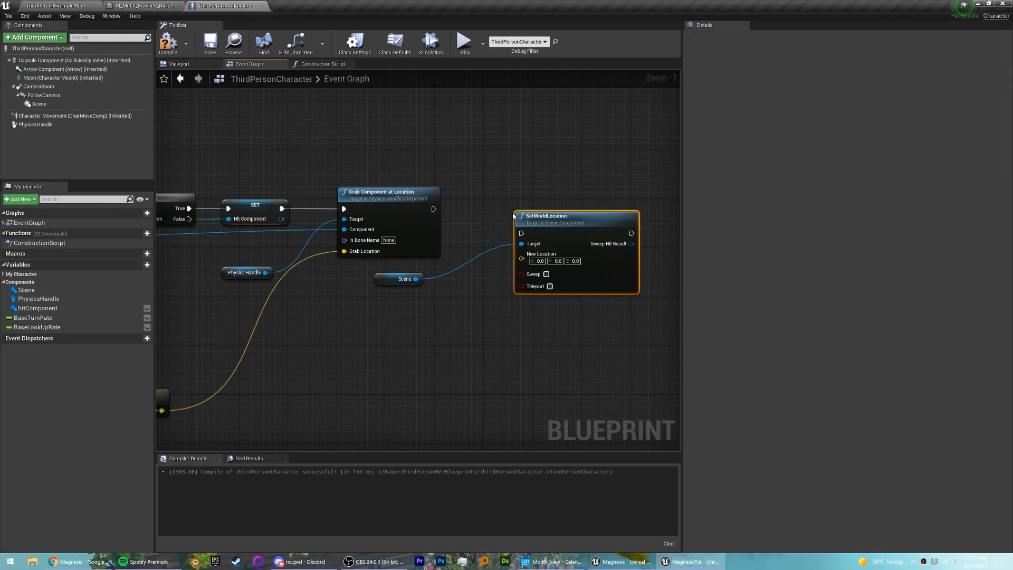
drag(538, 212, 531, 197)
drag(433, 209, 517, 216)
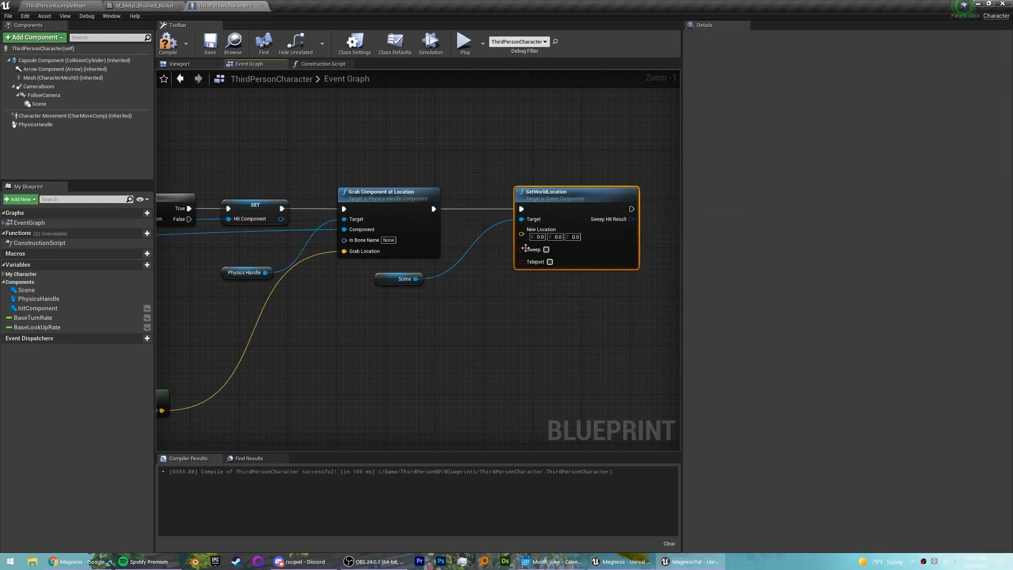
Feed the GetWorldLocation return value into the New Location of SetWorldLocation
scroll(346, 358, down, 1)
right_drag(347, 357, 500, 312)
drag(337, 335, 647, 183)
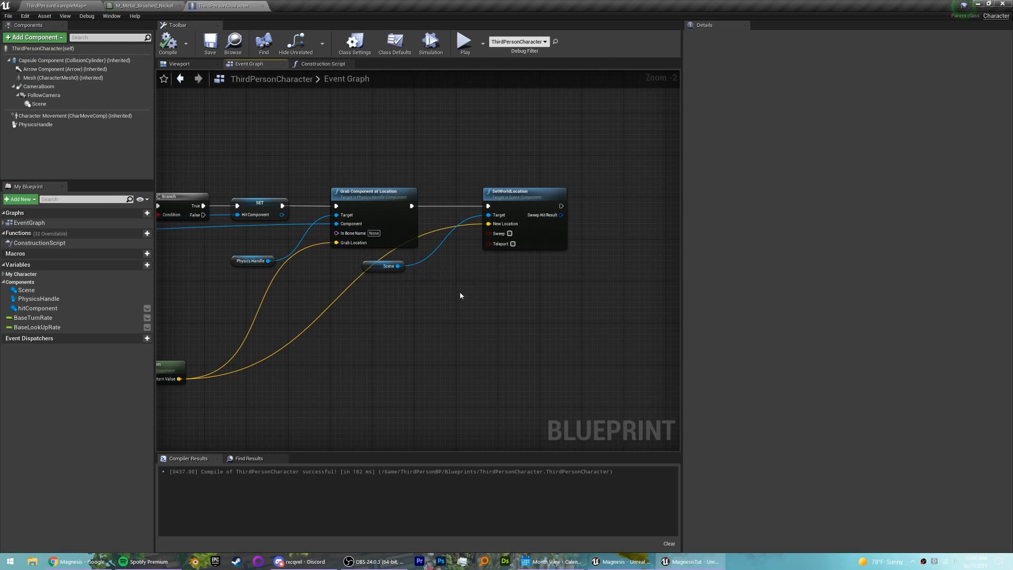
Add an Event Tick node in the empty area below the line trace setup
scroll(460, 295, down, 1)
right_drag(383, 340, 516, 292)
scroll(515, 293, down, 1)
right_drag(390, 324, 635, 272)
scroll(329, 312, down, 1)
right_drag(346, 313, 603, 269)
scroll(389, 280, up, 1)
right_drag(389, 281, 300, 307)
right_click(296, 305)
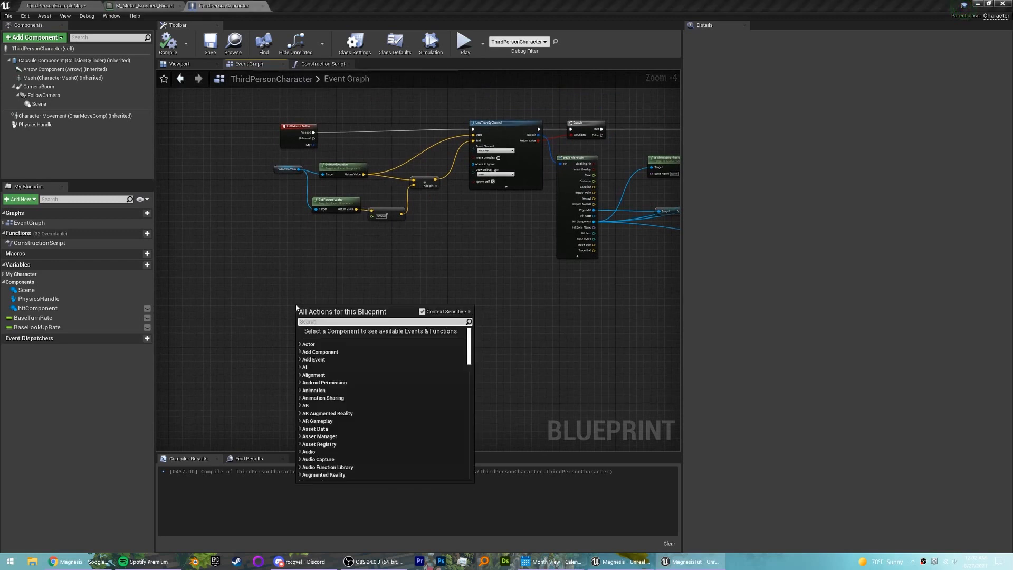
text(tick)
key(Return)
scroll(295, 319, up, 4)
drag(293, 287, 268, 263)
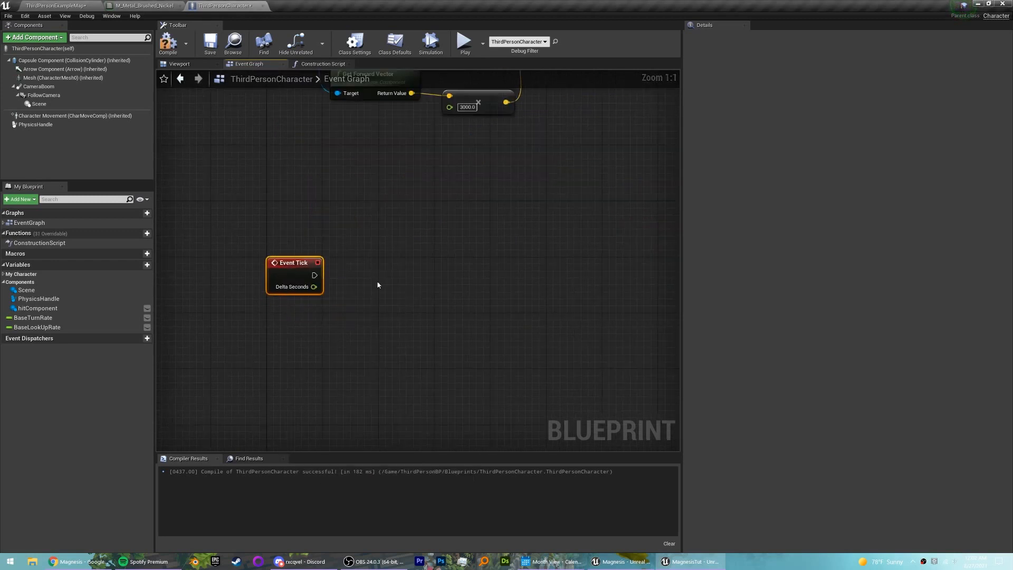
Add an Is Valid check with execution pins on the hitComponent variable, executed from Event Tick
right_drag(374, 272, 350, 259)
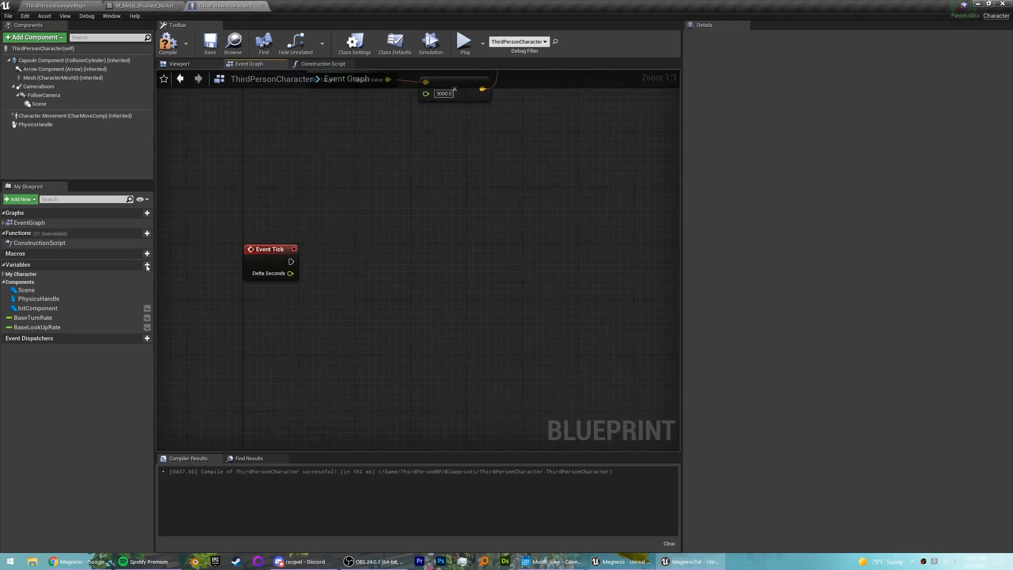
drag(38, 309, 348, 287)
click(291, 311)
text(is vl)
key(BackSpace)
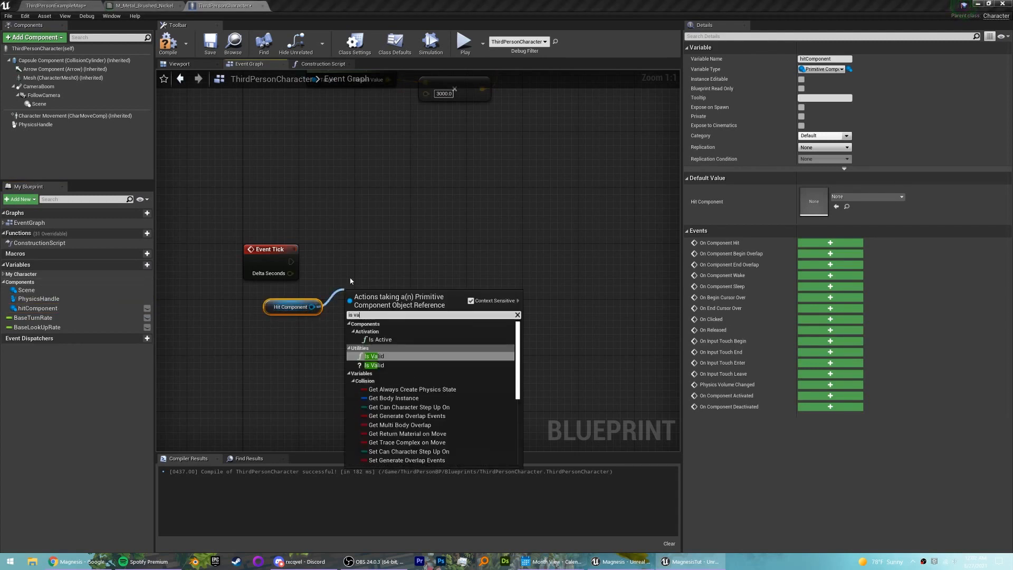
text(alid)
key(Down)
key(Return)
drag(370, 299, 392, 260)
click(423, 297)
Add a Set Target Location node for the Physics Handle and execute it from the Is Valid output of the Event Tick check
right_drag(437, 305, 371, 299)
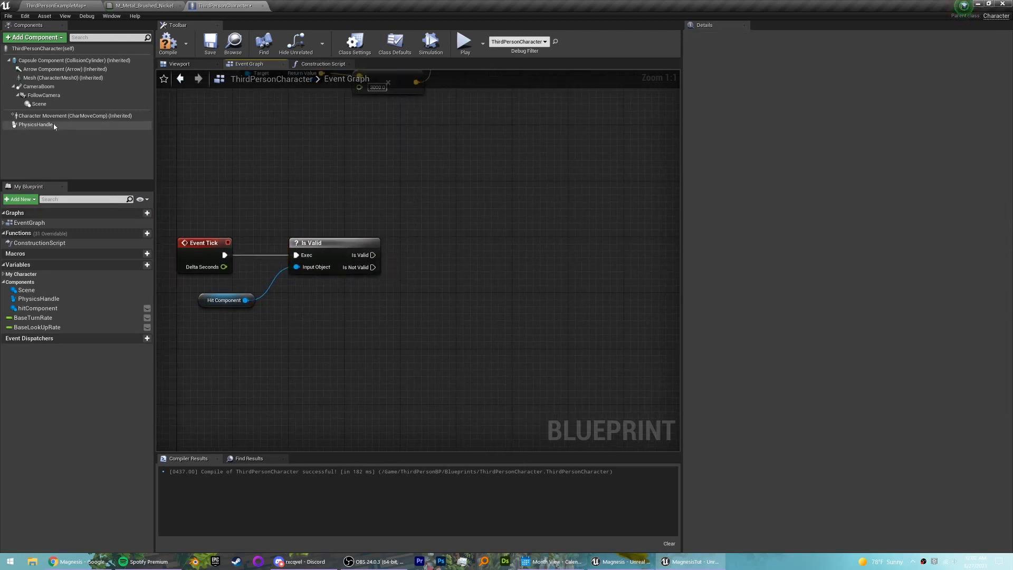
drag(53, 123, 433, 234)
text(set)
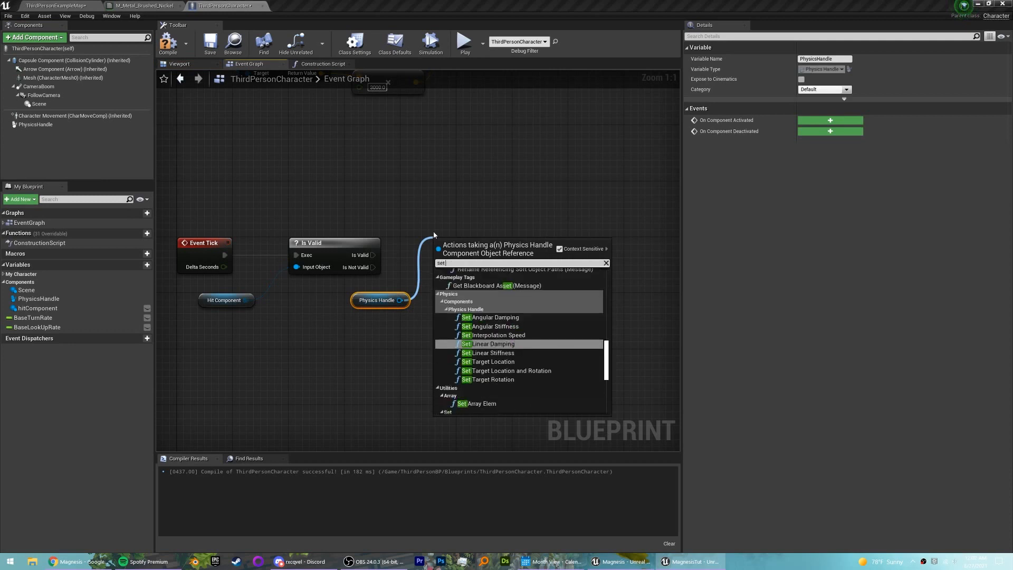
text( target loc)
key(Return)
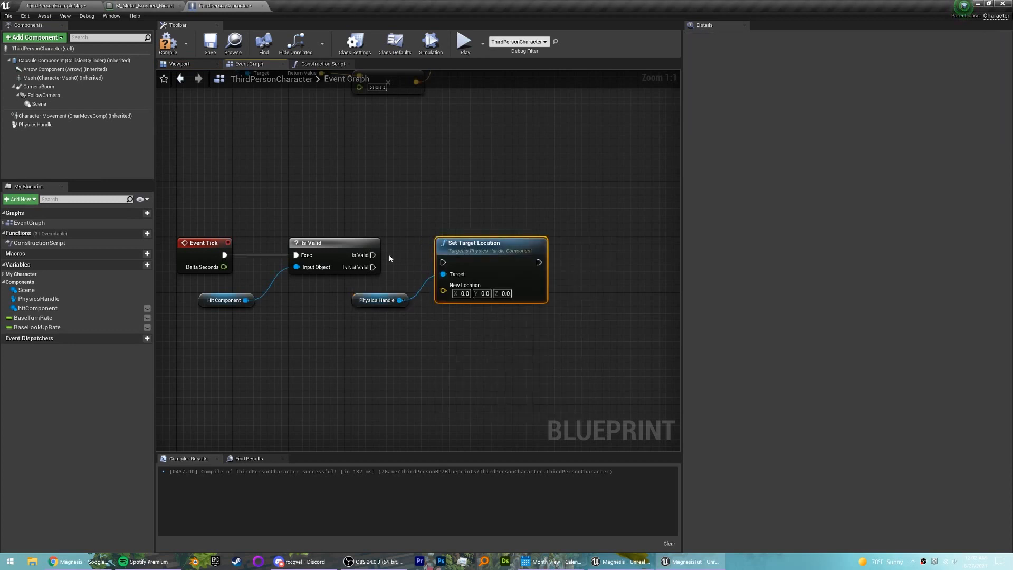
drag(373, 254, 441, 262)
drag(455, 253, 471, 245)
Feed the Scene component's GetWorldLocation into the New Location of Set Target Location
drag(39, 104, 281, 319)
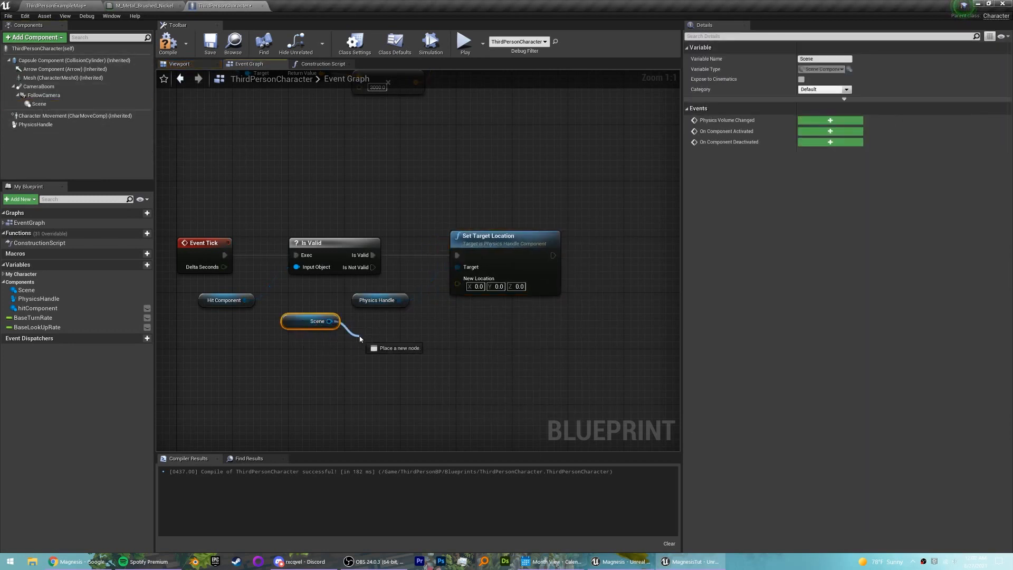
drag(360, 339, 361, 338)
text(world loc)
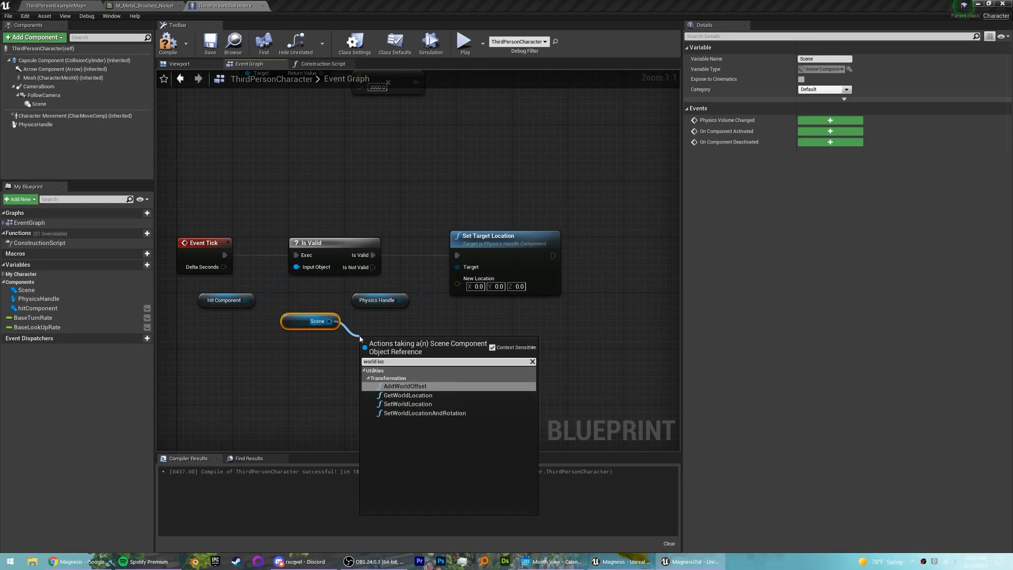
click(408, 395)
drag(440, 359, 458, 278)
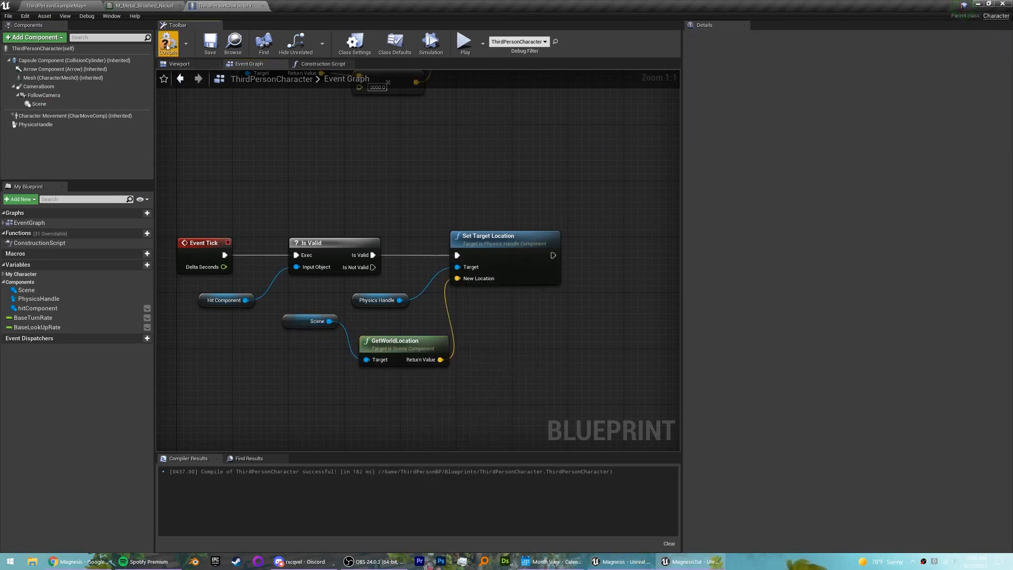
Compile the blueprint and play-test grabbing the cube and moving it around the level with the camera
click(206, 47)
key(alt+p)
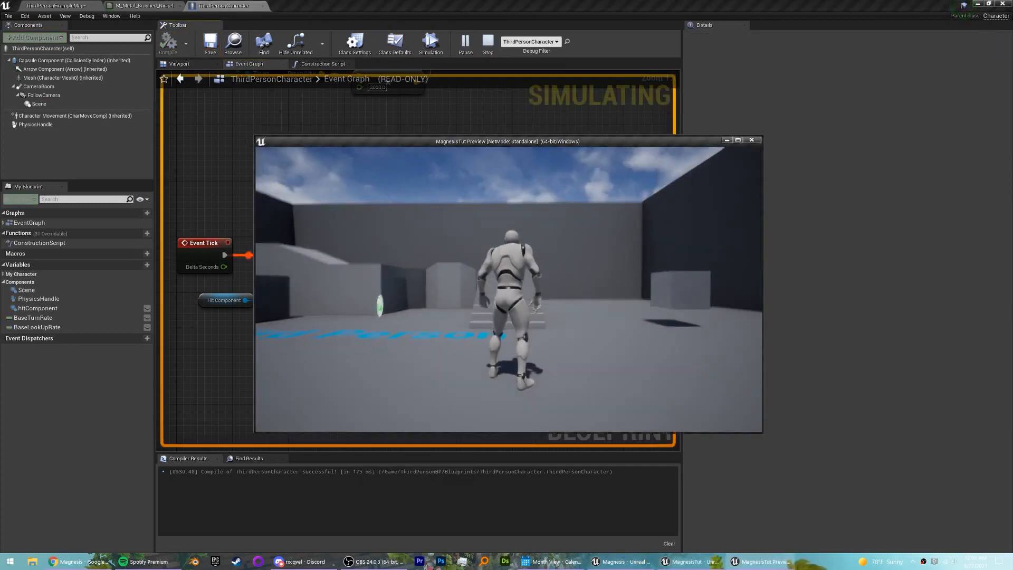
key(w)
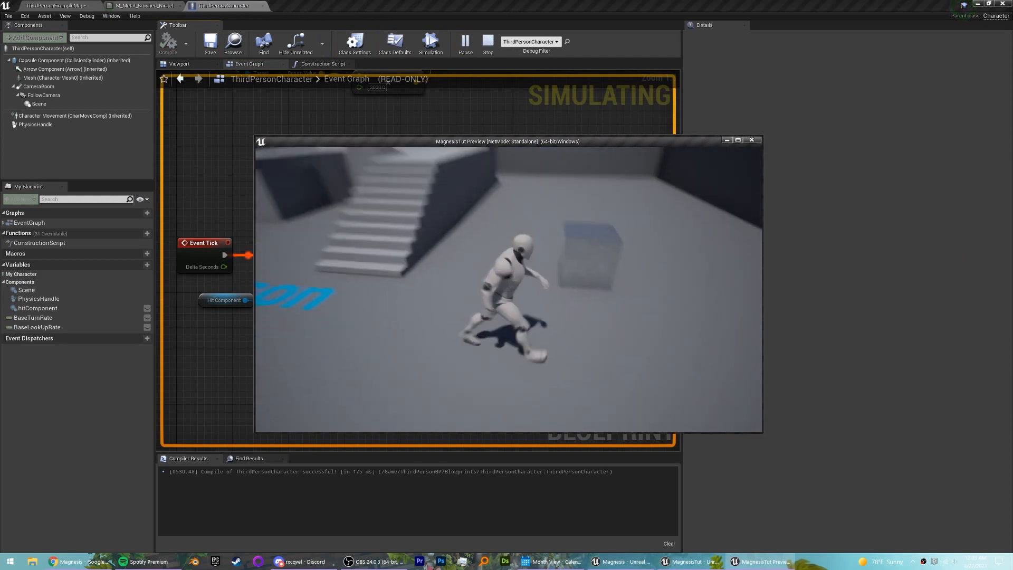
key(a)
key(s)
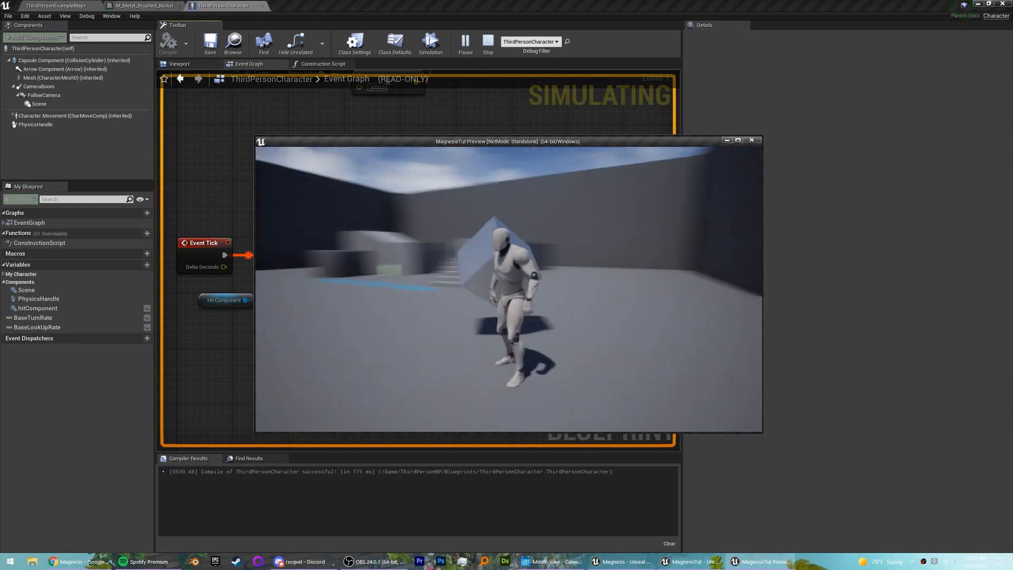
key(w)
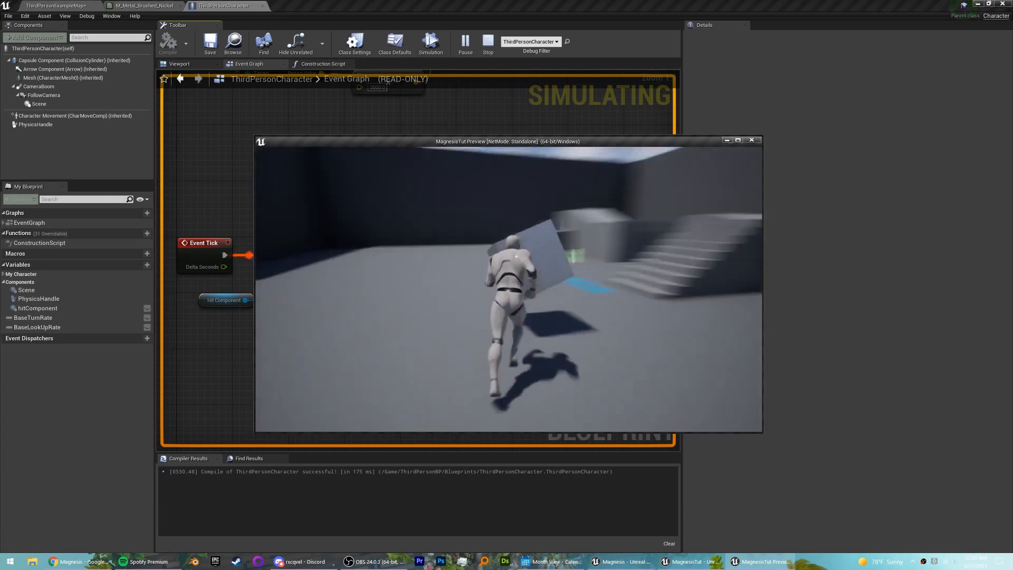
key(d)
key(w)
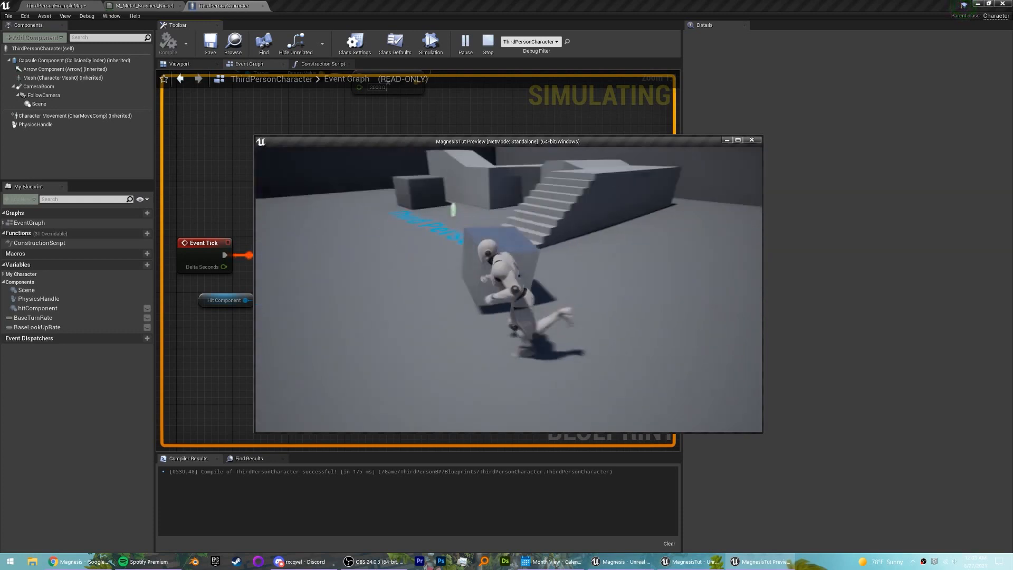
key(d)
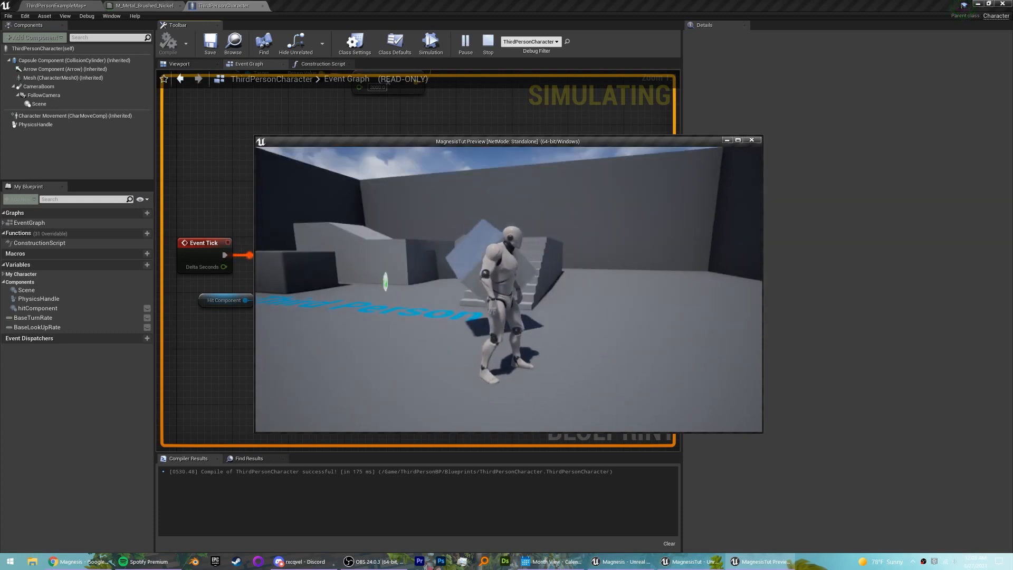
key(Escape)
Move the Left Mouse Button event farther away from LineTraceByChannel to make room for more nodes
scroll(423, 207, down, 1)
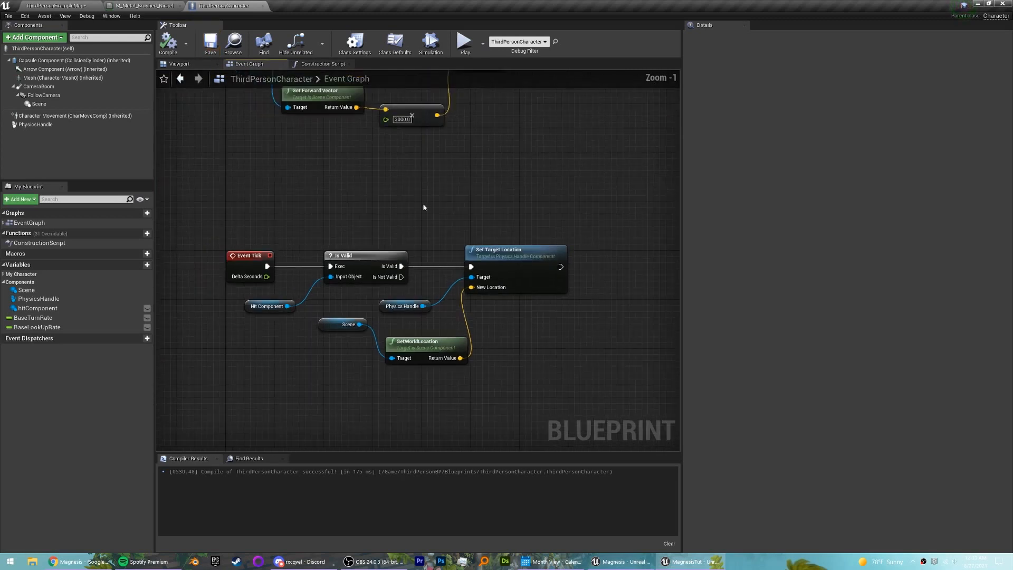
scroll(440, 204, down, 1)
right_drag(450, 158, 473, 323)
right_drag(283, 185, 350, 193)
drag(350, 194, 182, 192)
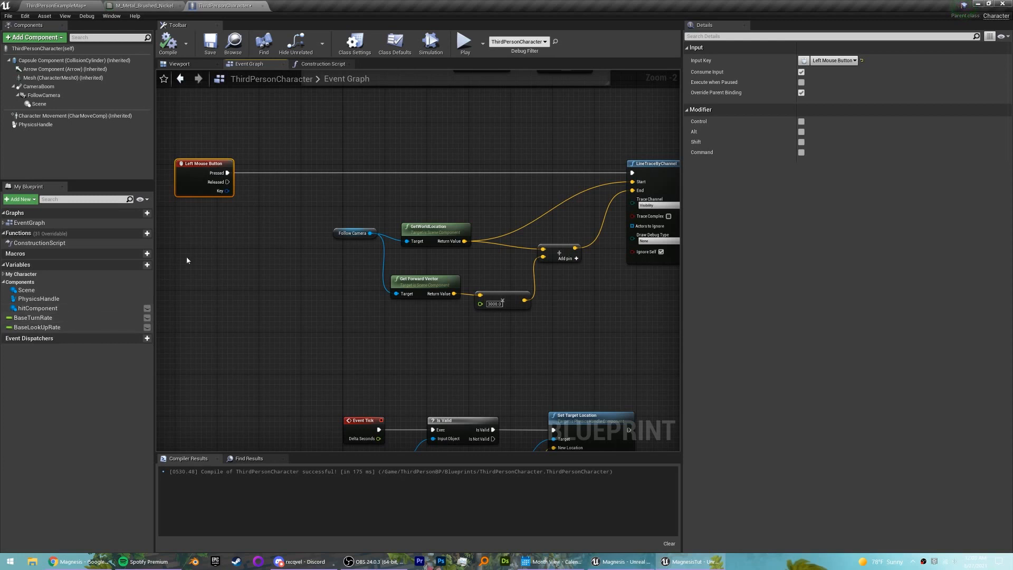
Insert an Is Valid check on hitComponent after Left Mouse Button Pressed, with its Is Not Valid output executing LineTraceByChannel
right_drag(186, 260, 190, 271)
drag(61, 309, 304, 202)
click(225, 248)
text(is vali)
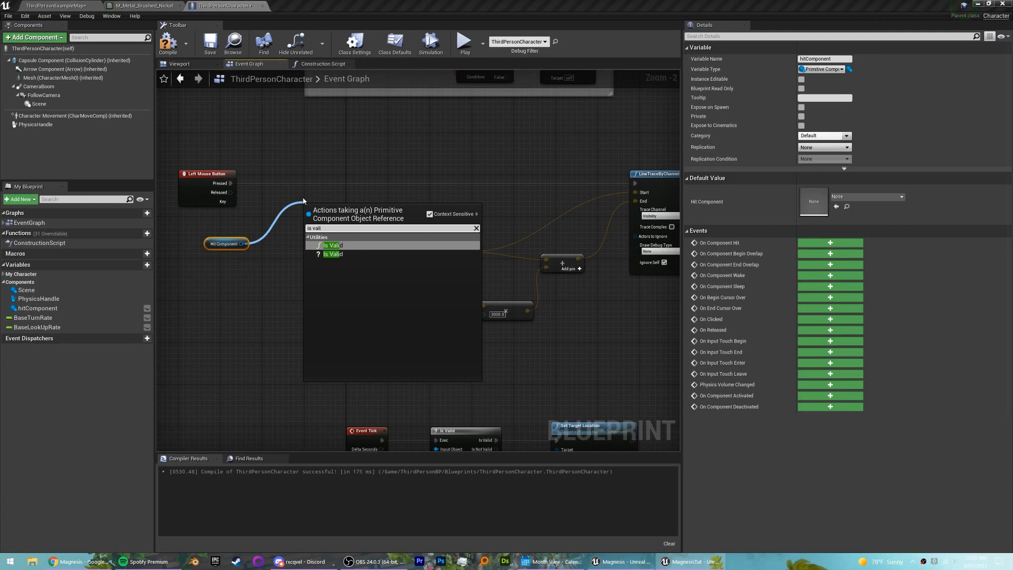
click(333, 254)
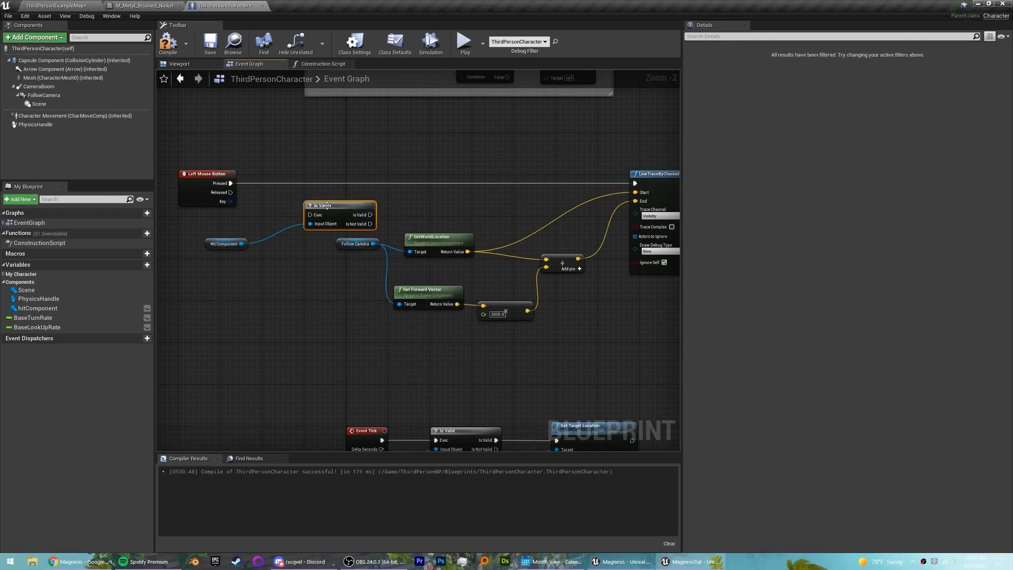
drag(342, 212, 338, 184)
drag(230, 184, 426, 138)
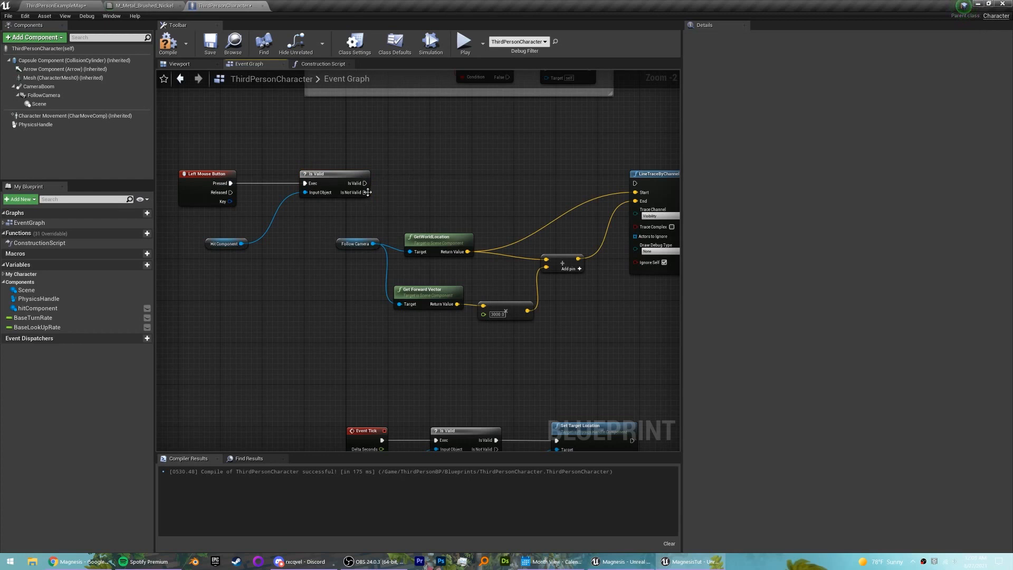
drag(365, 193, 633, 183)
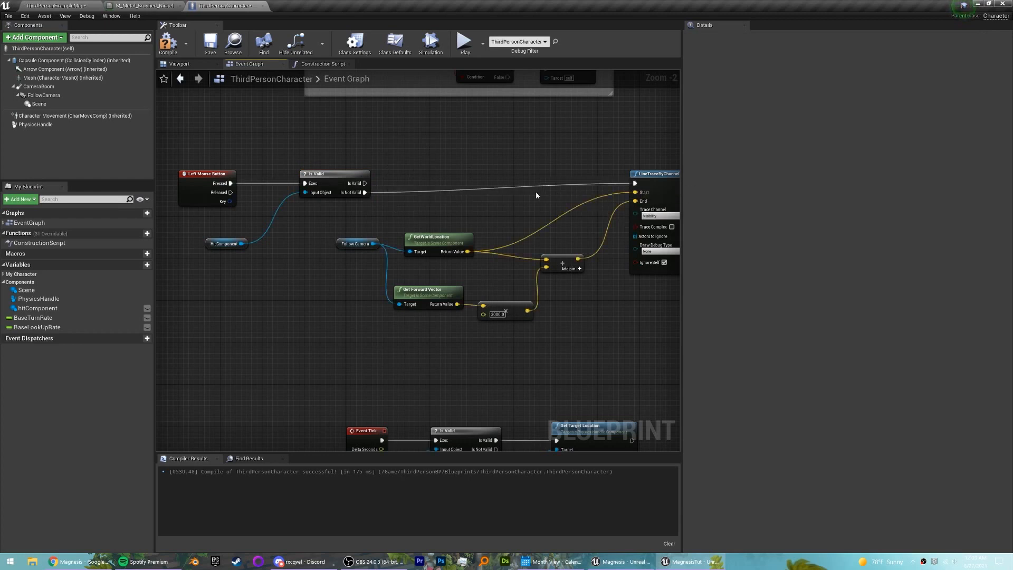
Shift the line trace nodes down and execute a Release Component node for the Physics Handle from the Is Valid output
scroll(536, 192, down, 7)
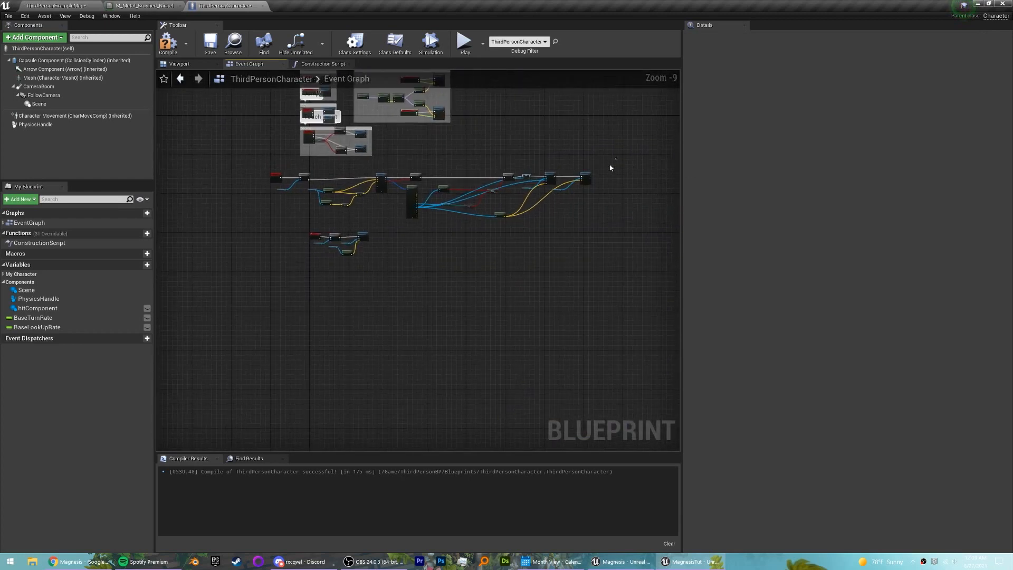
scroll(406, 207, up, 8)
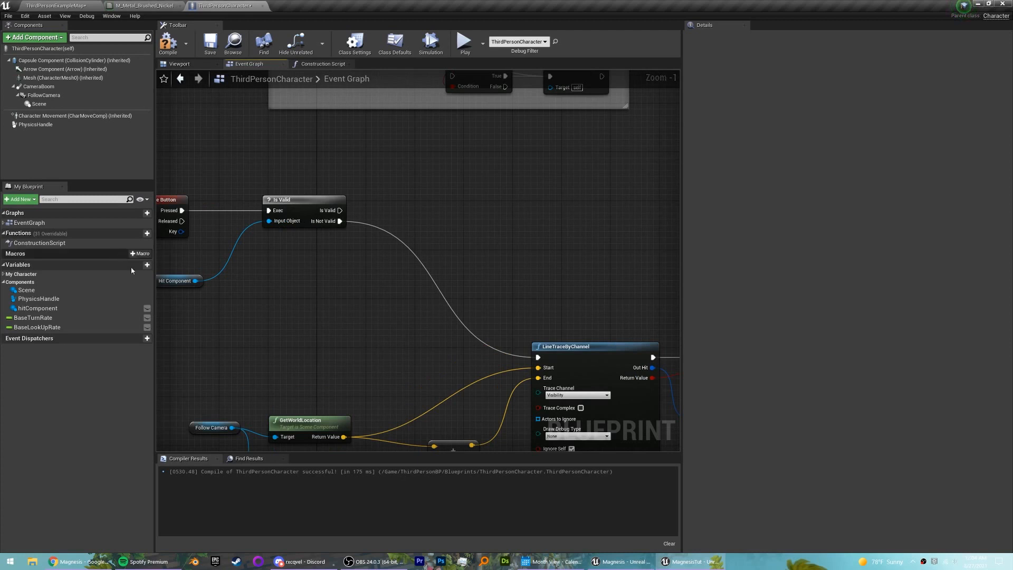
click(52, 299)
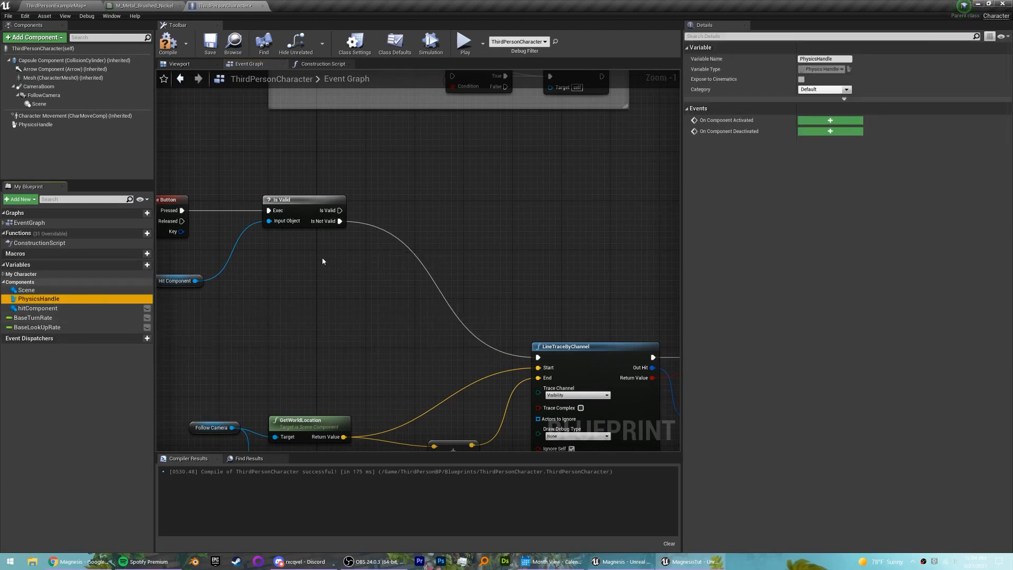
click(350, 278)
drag(322, 258, 448, 203)
text(rele)
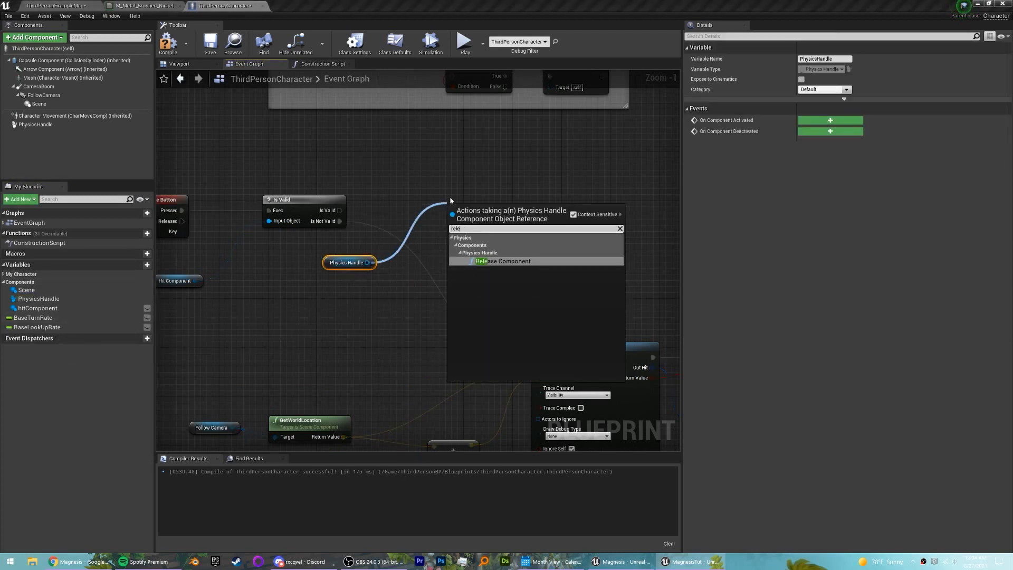
key(Return)
drag(340, 210, 509, 195)
Add a SetRelativeLocation node for the Scene component with New Location 0, 0, 0, executed after Release Component
right_drag(603, 226, 454, 236)
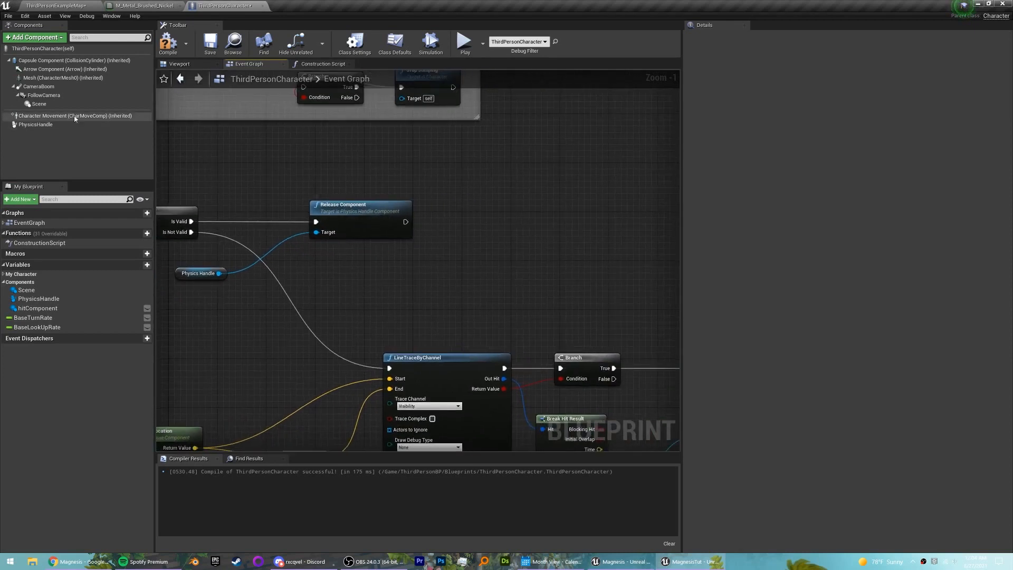
drag(39, 104, 465, 203)
click(389, 275)
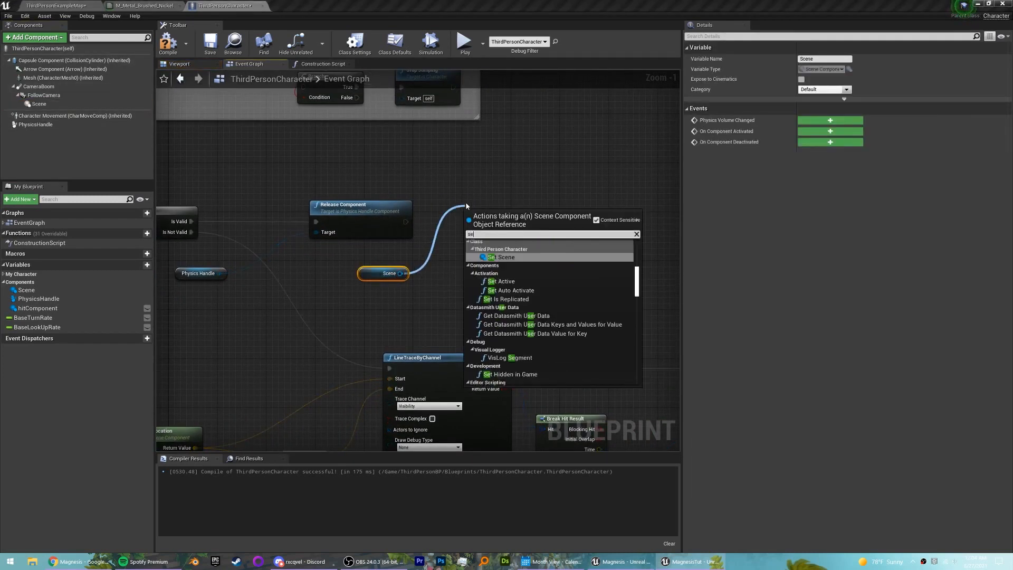
text(set relative)
key(Down)
key(Return)
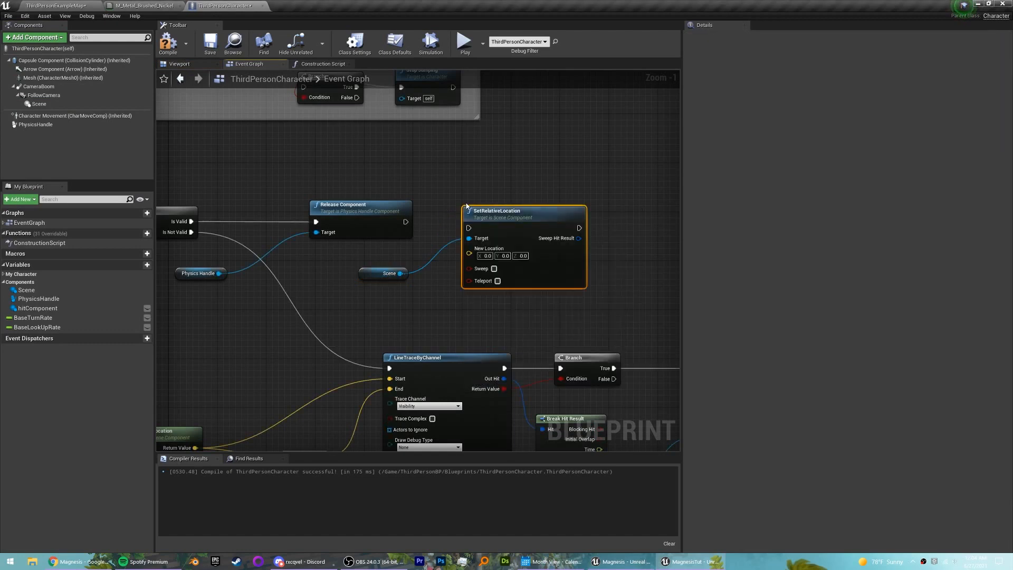
drag(411, 221, 469, 228)
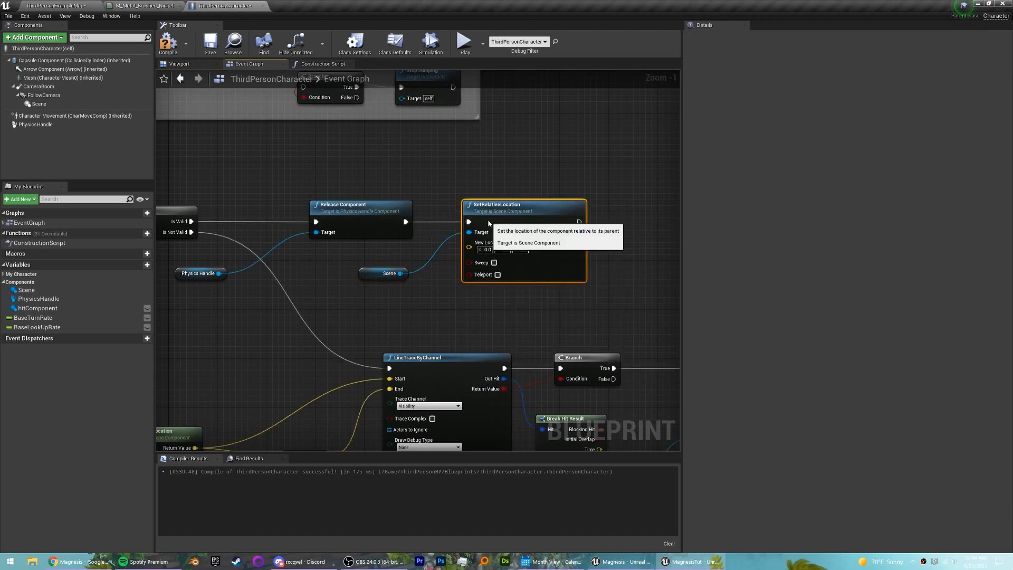
Add a SET hitComponent node with an empty value after SetRelativeLocation and compile the blueprint
right_drag(577, 159, 493, 163)
drag(48, 309, 551, 225)
click(560, 240)
click(505, 186)
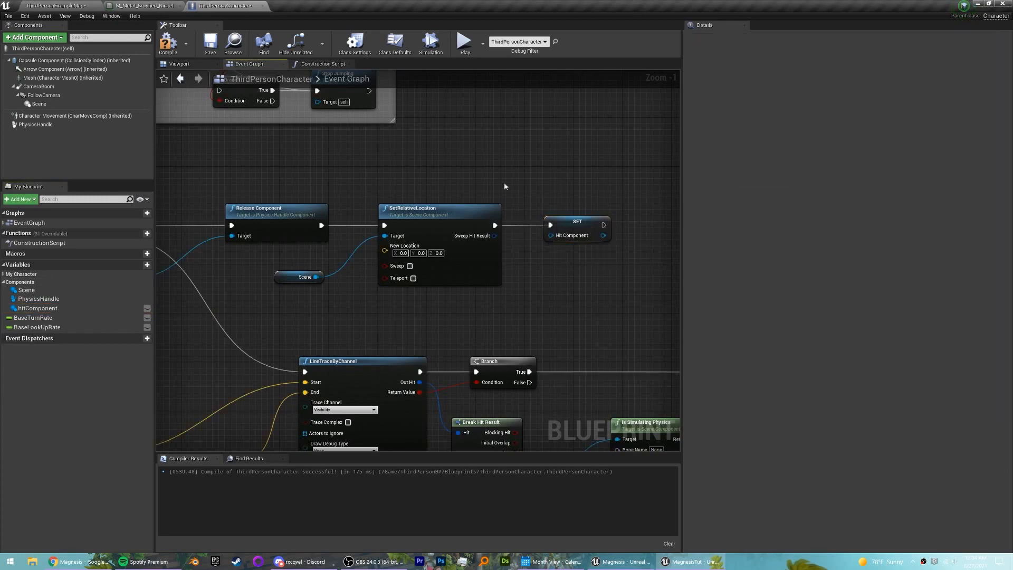
click(176, 53)
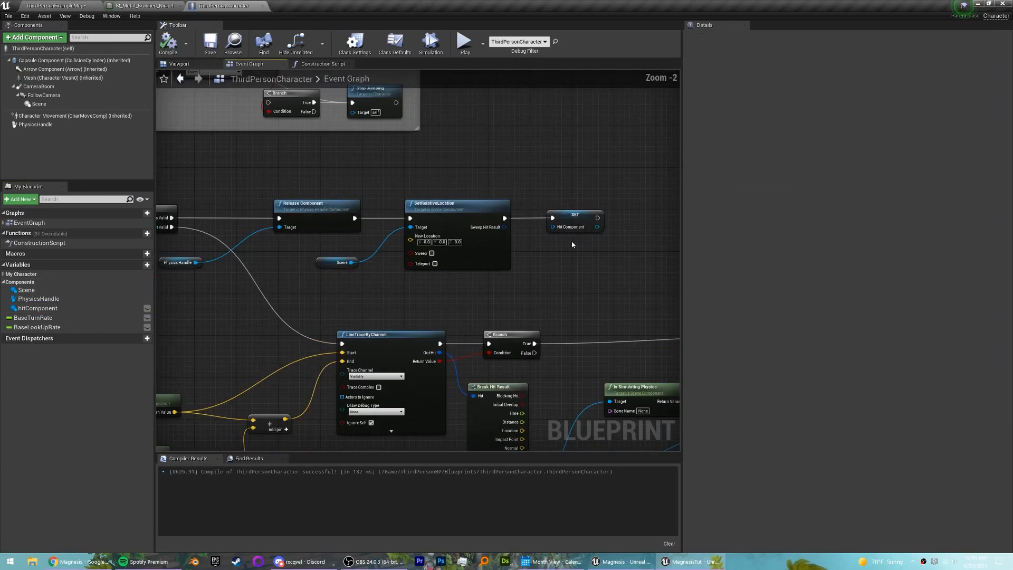
Playtest the level by running around and moving and releasing the metal cube with the Magnesis ability, and stop the session
right_drag(518, 246, 712, 211)
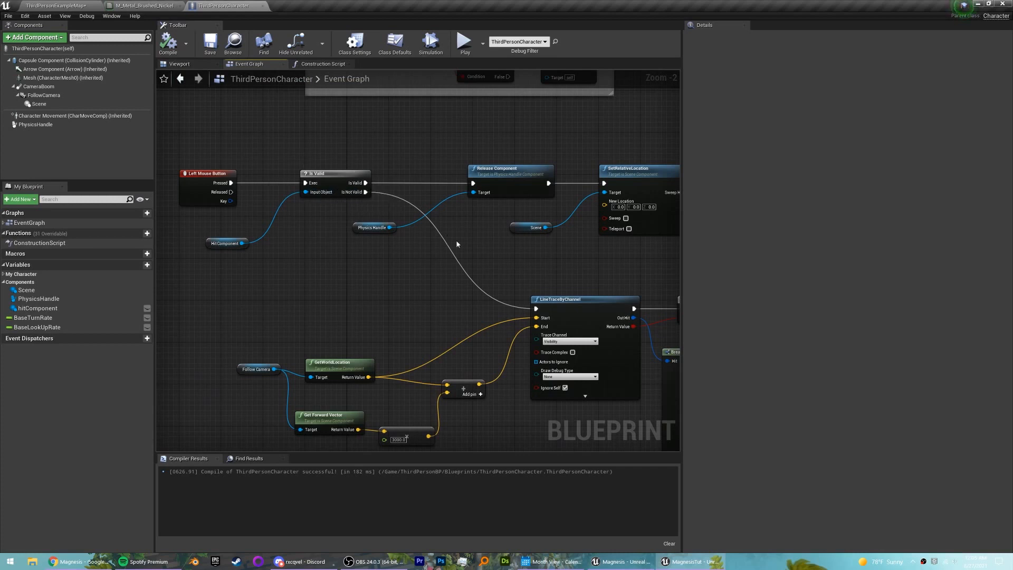
click(38, 3)
click(496, 41)
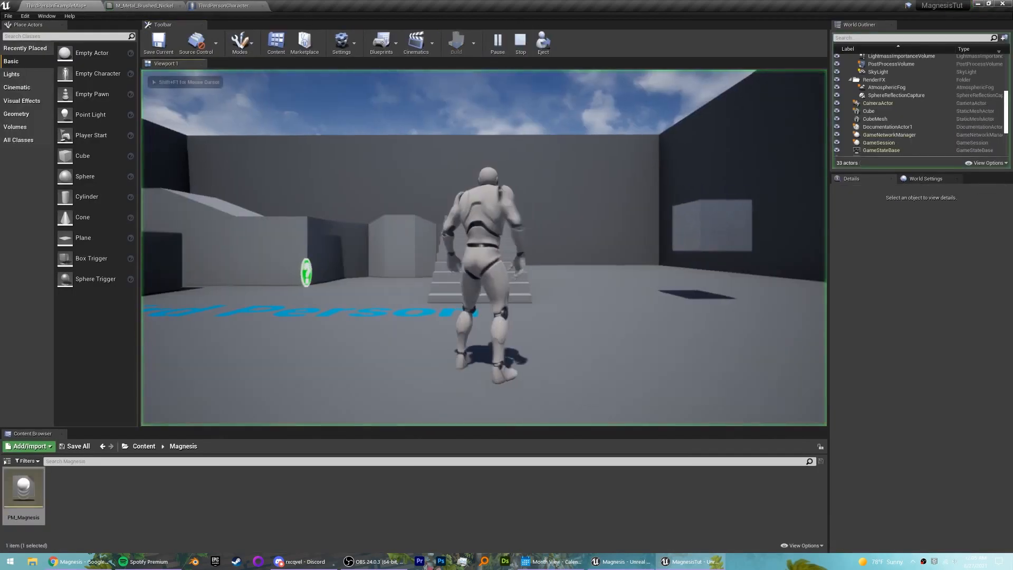
key(s)
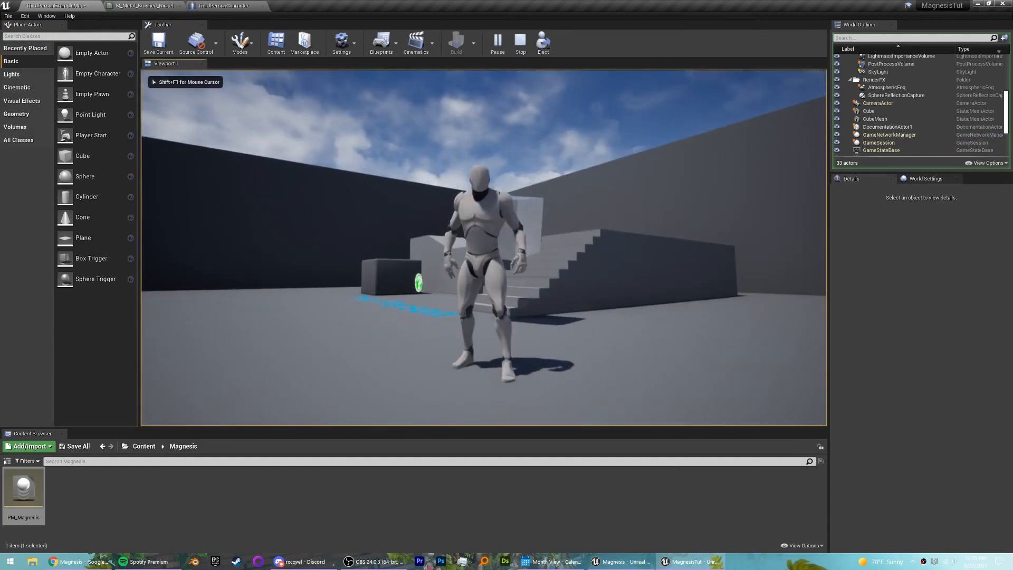
key(s)
key(w)
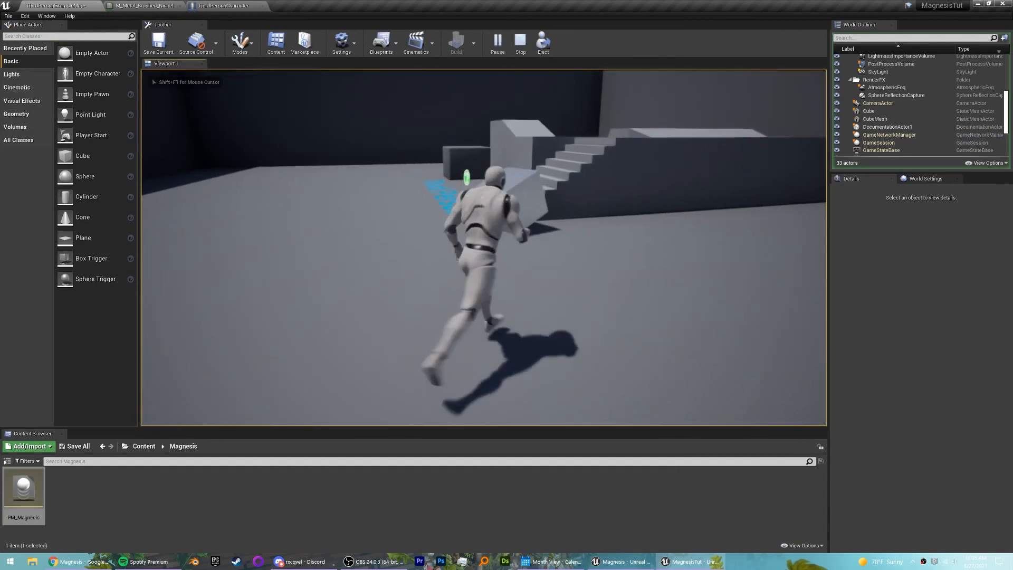
key(w)
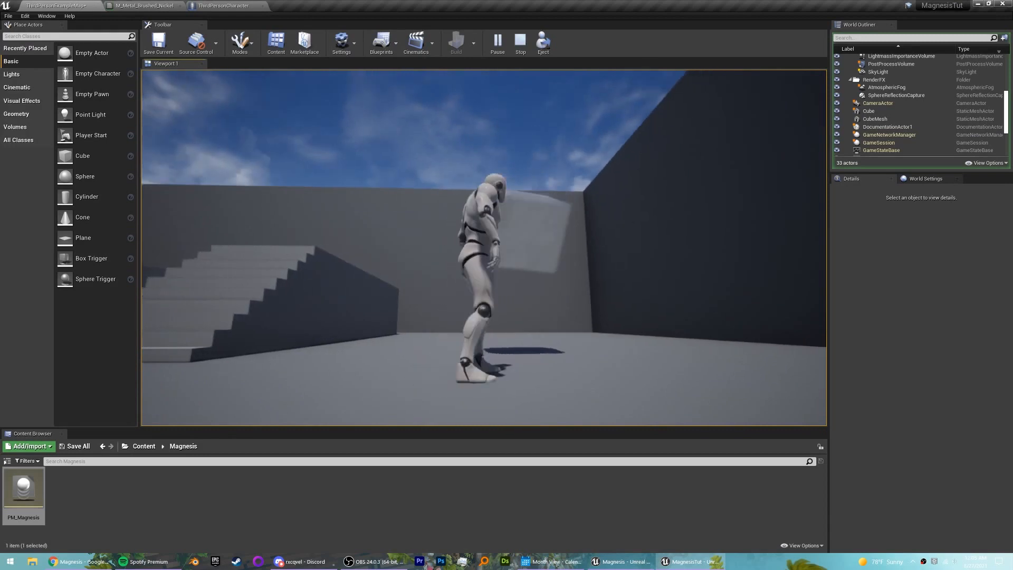
key(Escape)
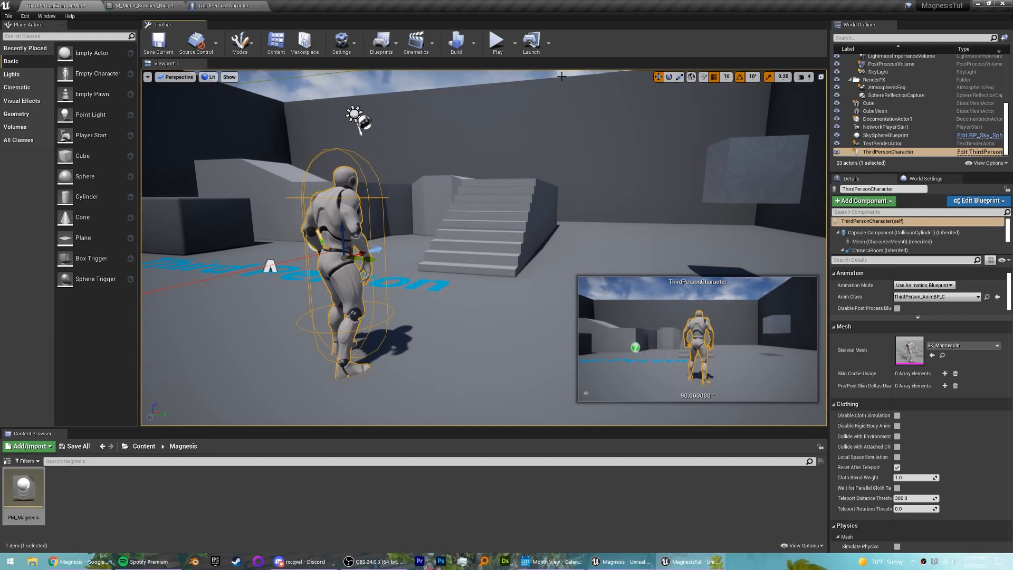
Add an E keyboard event in an empty area of the ThirdPersonCharacter event graph
click(238, 6)
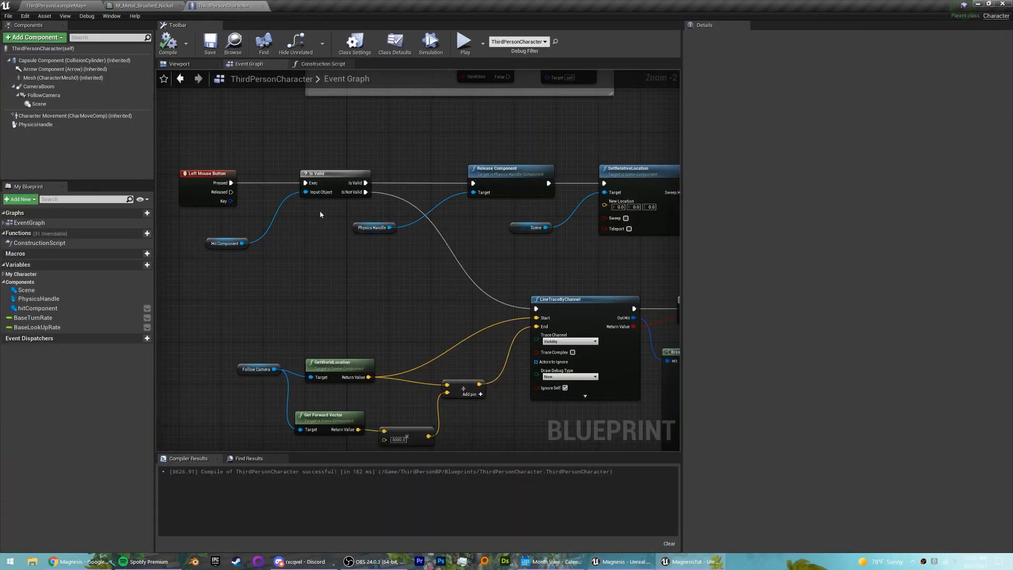
scroll(317, 218, down, 6)
scroll(448, 208, up, 2)
right_drag(434, 179, 386, 219)
scroll(376, 213, up, 3)
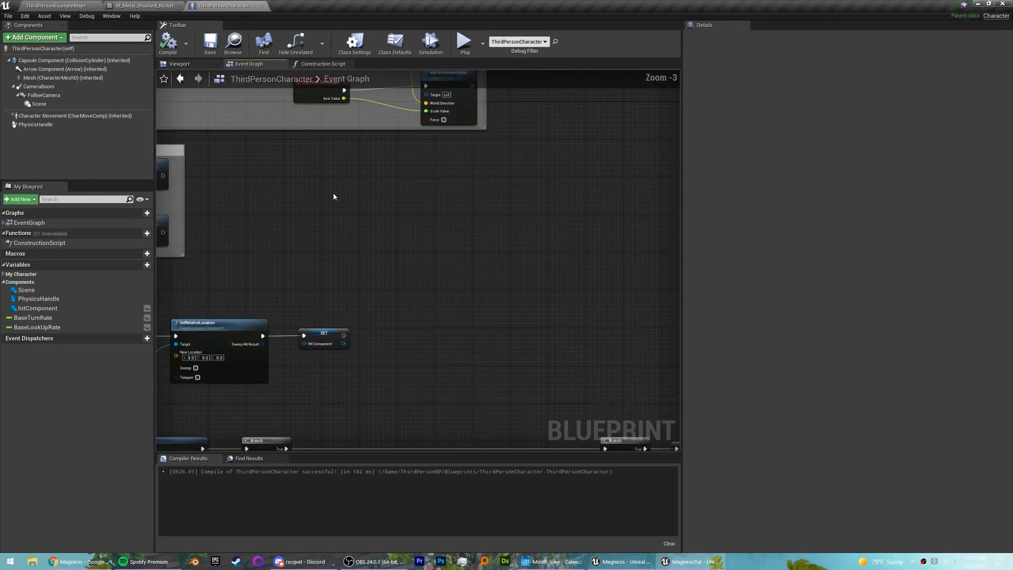
right_click(334, 197)
text(input)
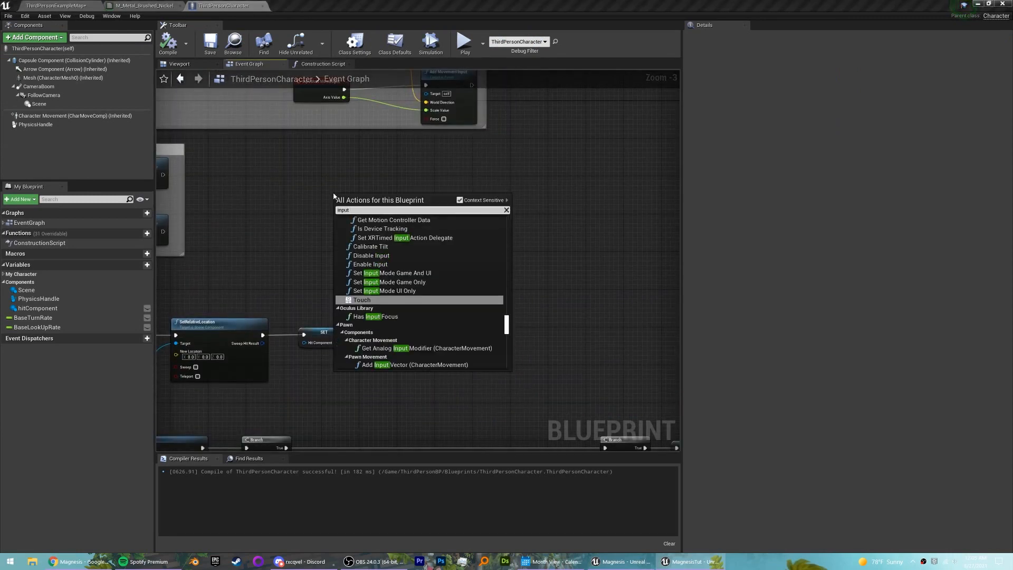
text( e)
key(Return)
scroll(328, 219, up, 3)
Create a Boolean variable named magnesisActive and compile the blueprint
click(143, 265)
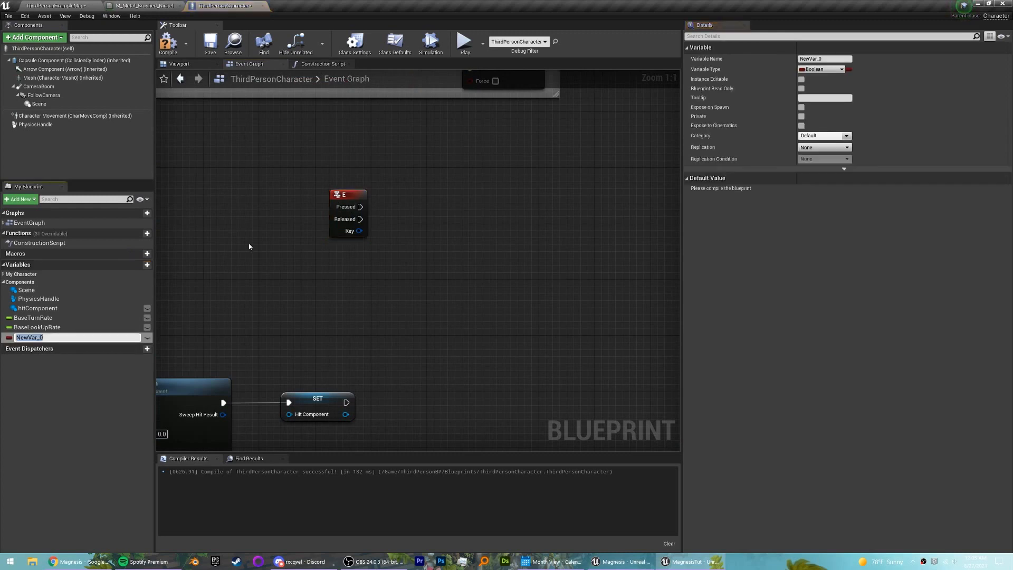
text(magnesisActive)
key(Return)
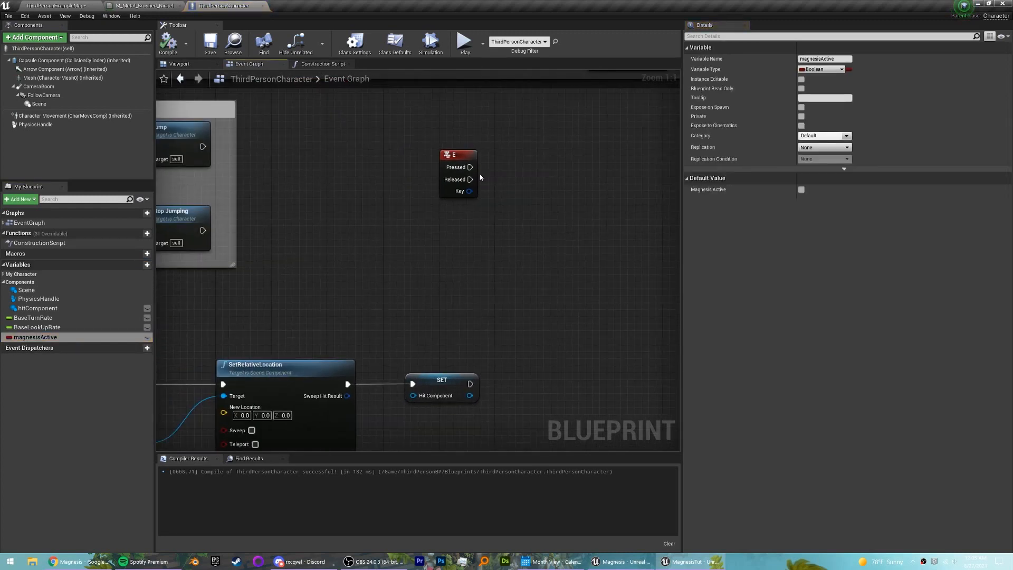
Move the Left Mouse Button event away from Is Valid and add a Branch between them with magnesisActive as its condition
scroll(481, 177, down, 1)
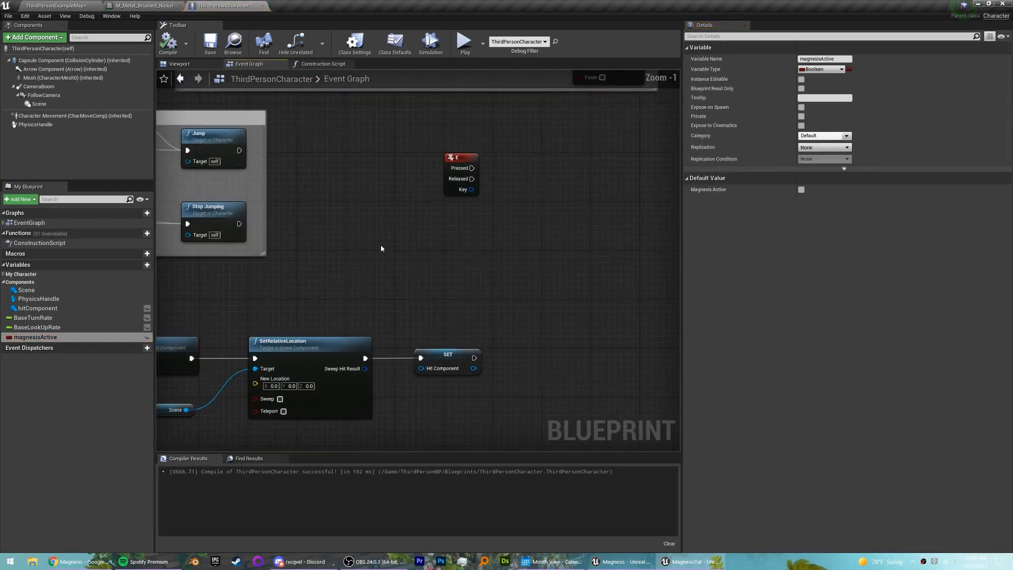
right_drag(300, 281, 580, 250)
scroll(581, 250, down, 1)
right_drag(186, 308, 487, 251)
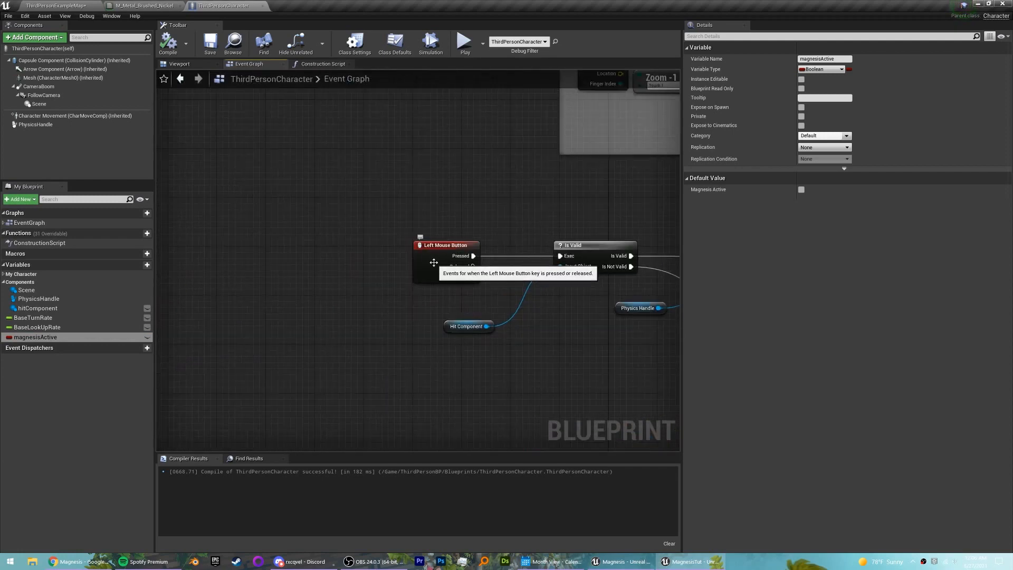
scroll(438, 262, up, 2)
drag(509, 215, 306, 215)
click(72, 337)
ctrl+drag(72, 339, 466, 203)
text(if)
key(Return)
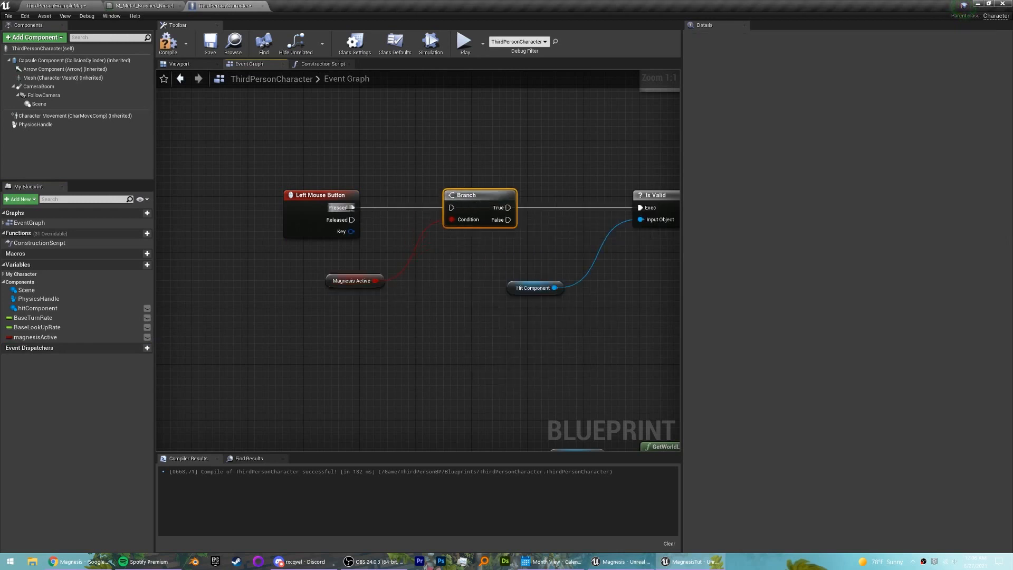
Connect Left Mouse Button Pressed to the Branch and its True output to Is Valid, and compile the blueprint
drag(353, 207, 452, 208)
right_drag(523, 214, 454, 219)
drag(440, 213, 572, 213)
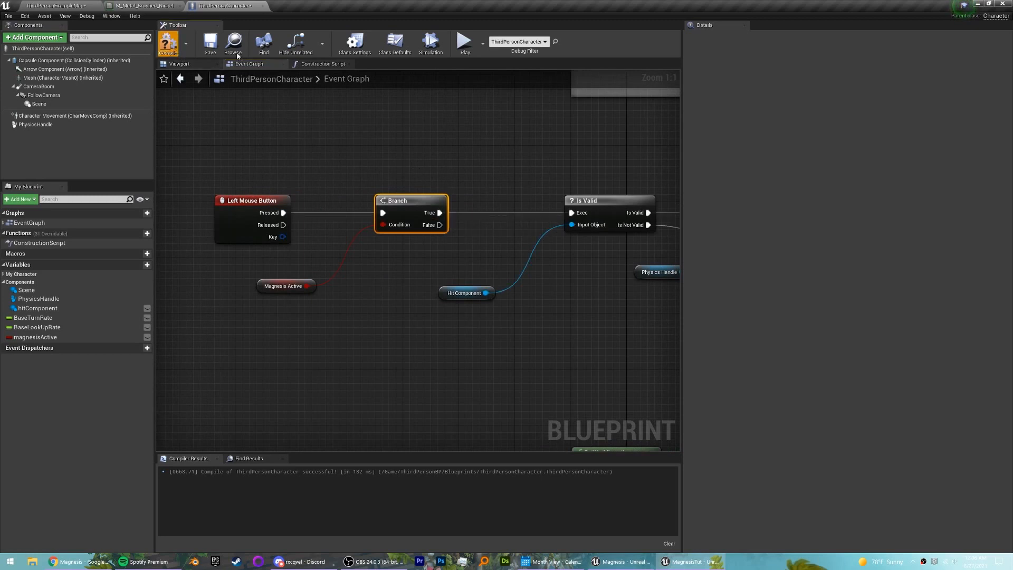
Add a Branch with magnesisActive as its condition beside the E event and execute it from Pressed
scroll(311, 133, down, 2)
right_drag(450, 165, 258, 249)
scroll(258, 249, down, 3)
right_drag(493, 224, 362, 237)
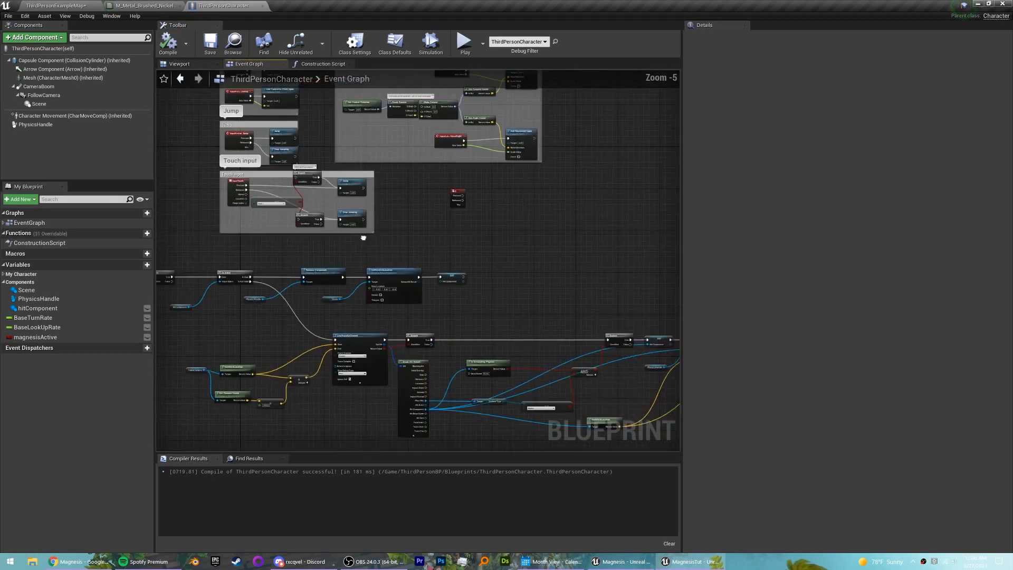
right_drag(457, 205, 327, 228)
scroll(347, 215, up, 5)
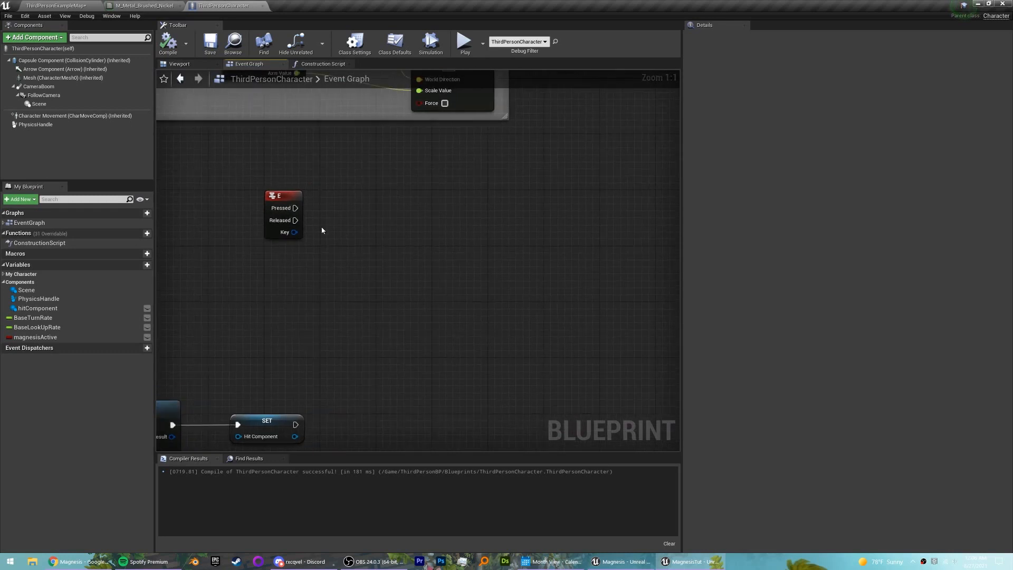
ctrl+drag(34, 336, 357, 214)
text(branch)
key(Return)
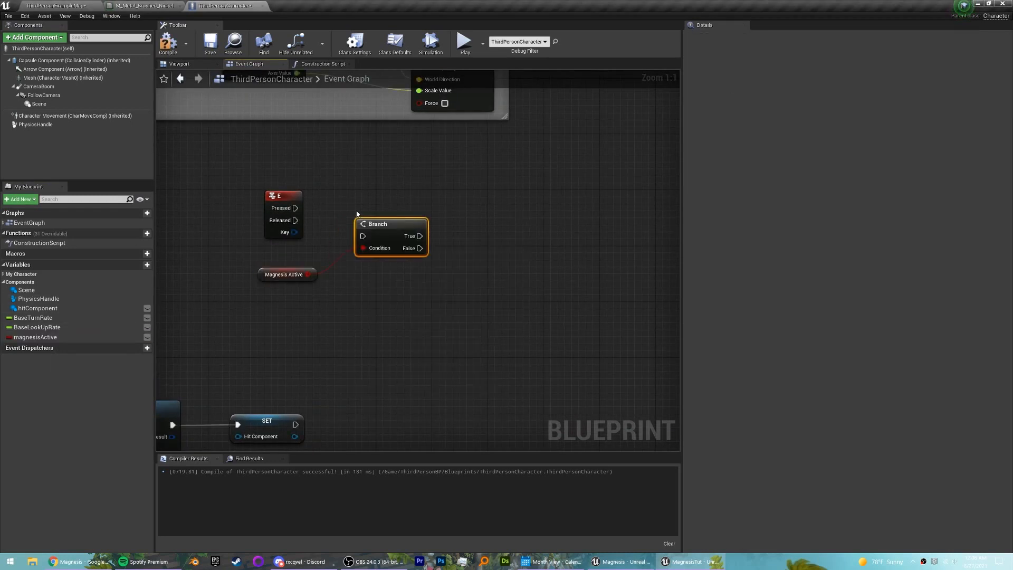
drag(404, 239, 397, 209)
click(315, 195)
drag(295, 208, 393, 206)
Set magnesisActive to false from the Branch's True output and to true from its False output, and compile the blueprint
drag(34, 337, 483, 186)
drag(420, 208, 490, 194)
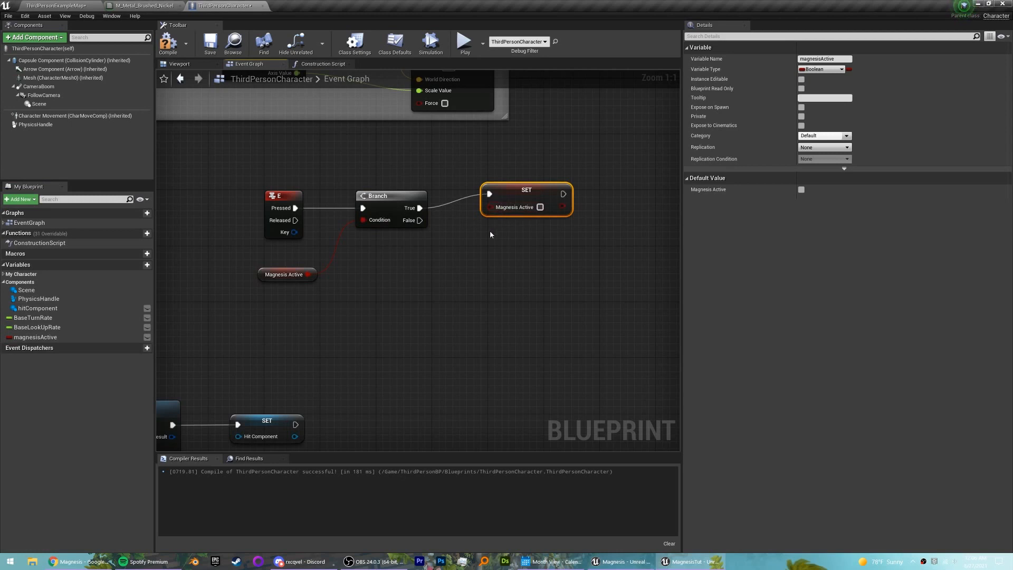
key(ctrl+c)
click(467, 232)
key(ctrl+v)
drag(420, 220, 476, 243)
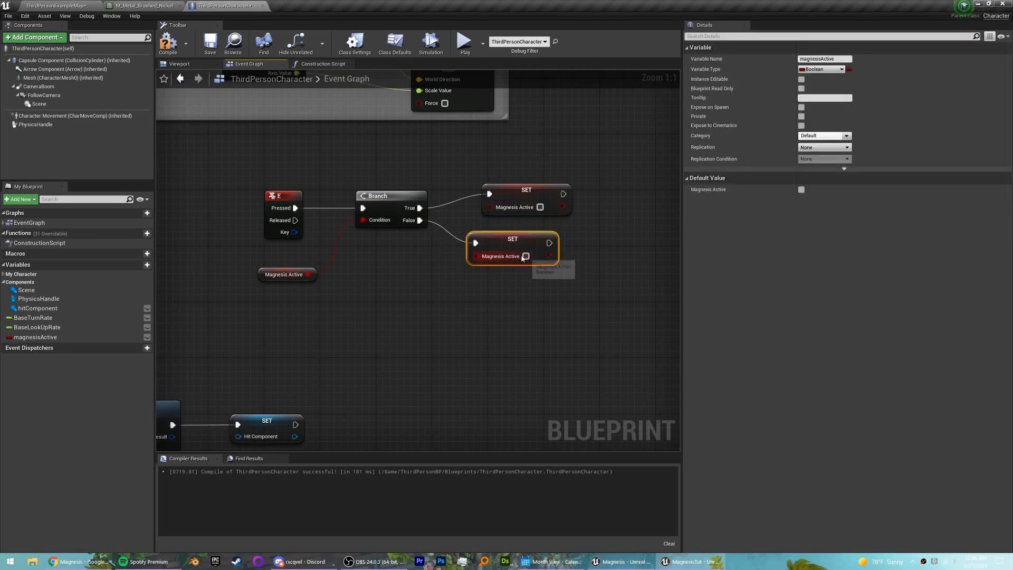
click(539, 292)
click(525, 256)
click(168, 42)
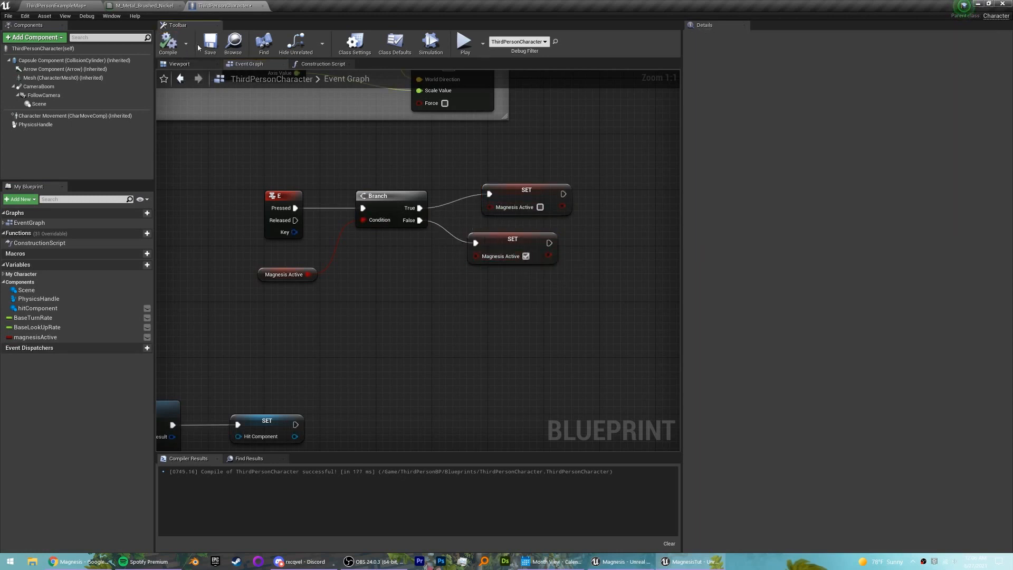
Playtest the level to check toggling Magnesis with E and grabbing the metal cube, and stop the session
click(81, 5)
click(498, 41)
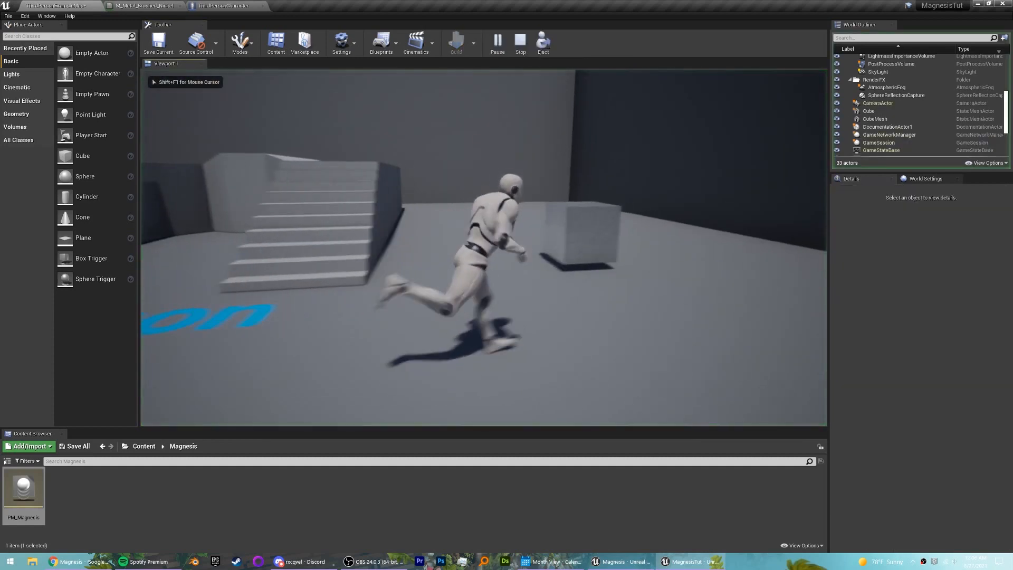
key(w)
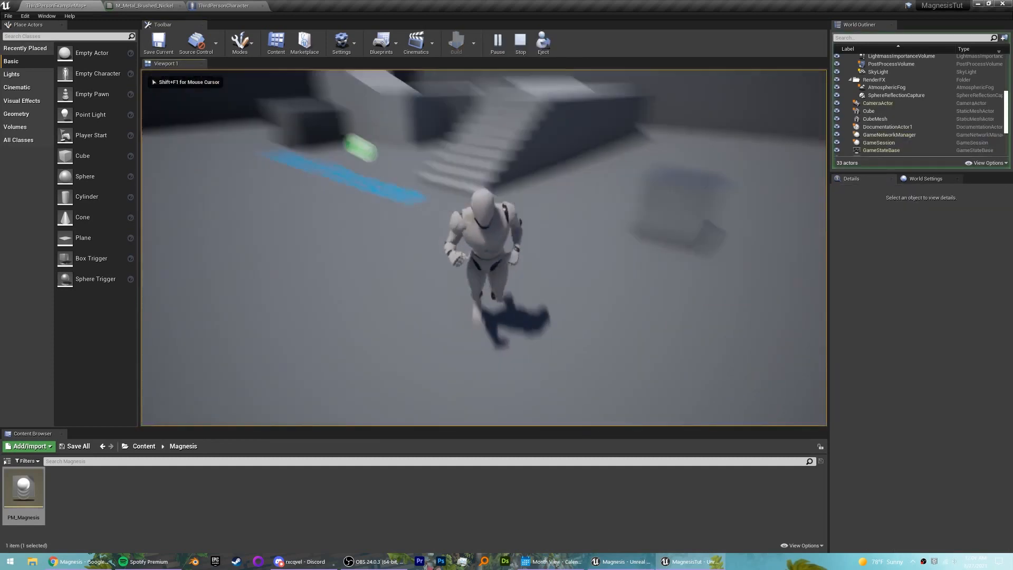
key(w)
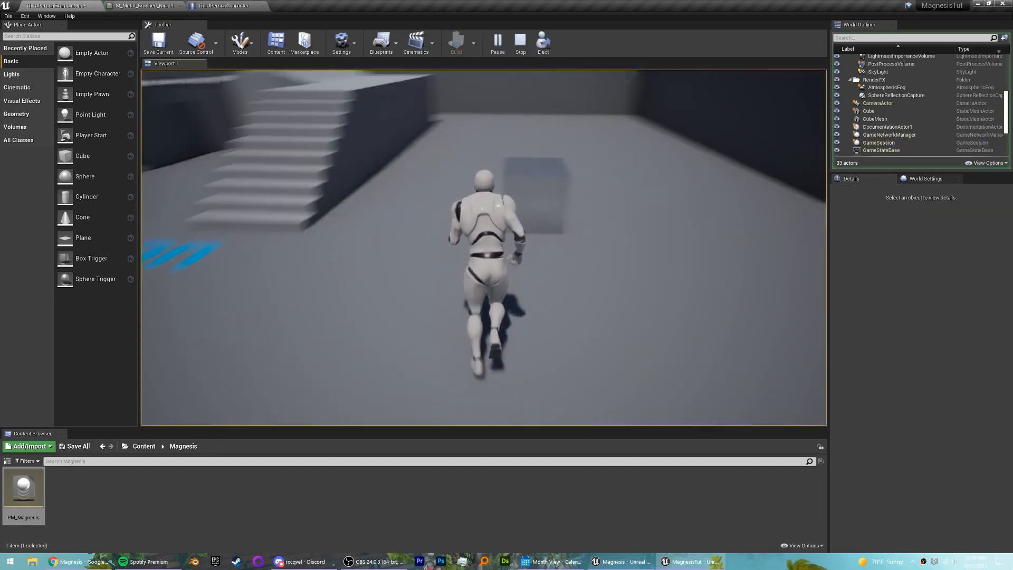
key(w)
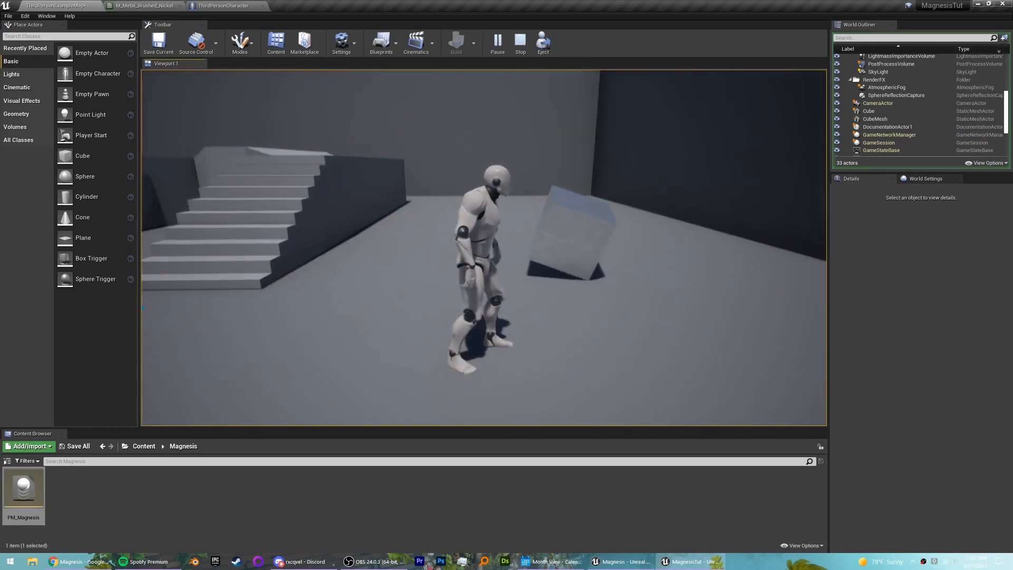
key(w)
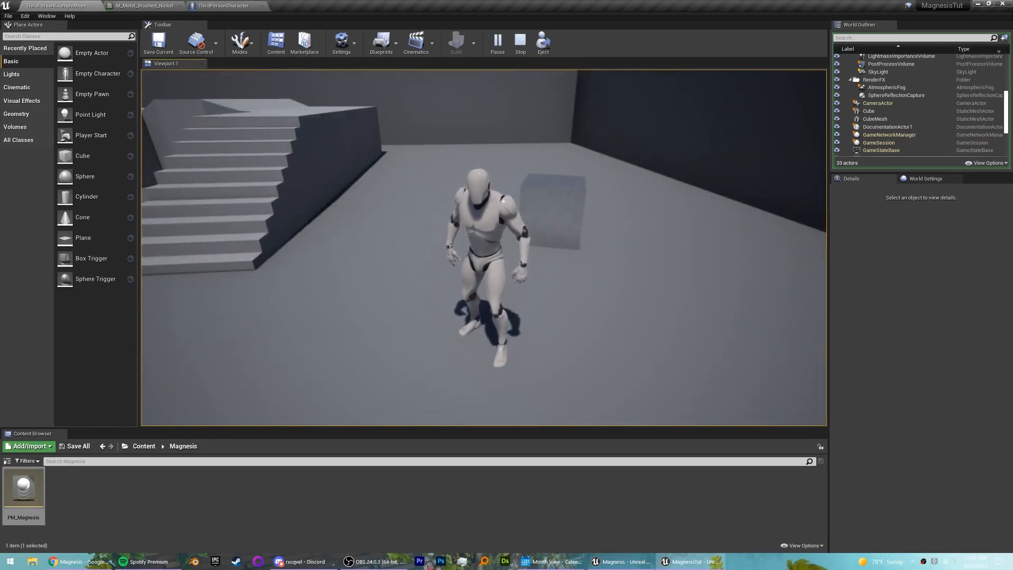
key(Escape)
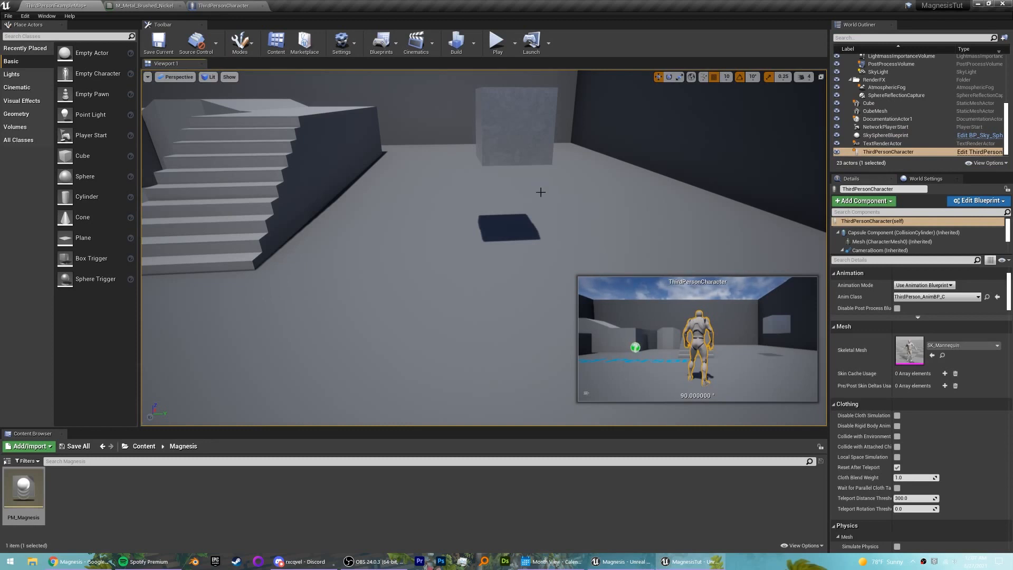
Create a material named M_Magnesis in the Magnesis folder and open it for editing
right_click(142, 489)
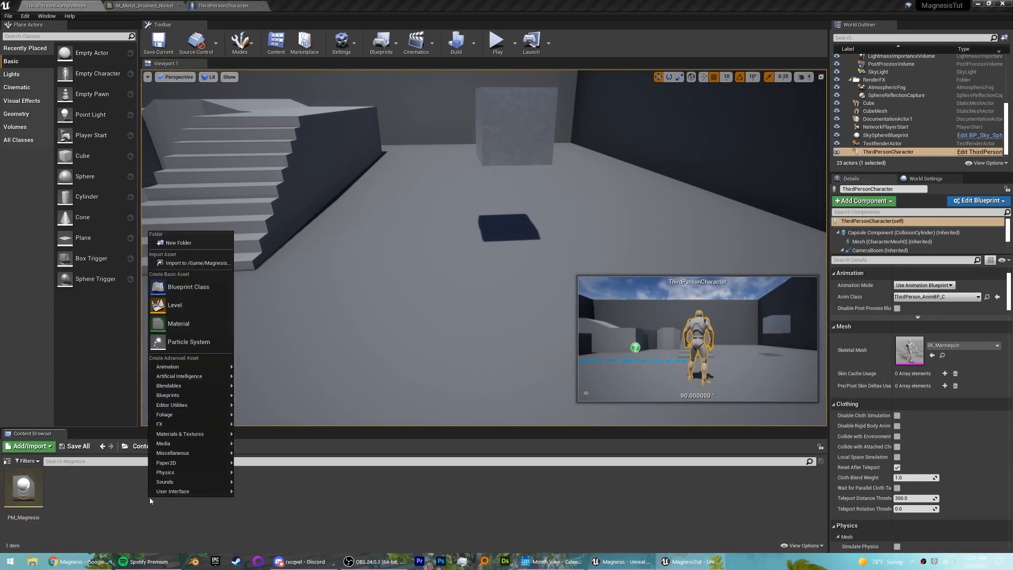
click(196, 324)
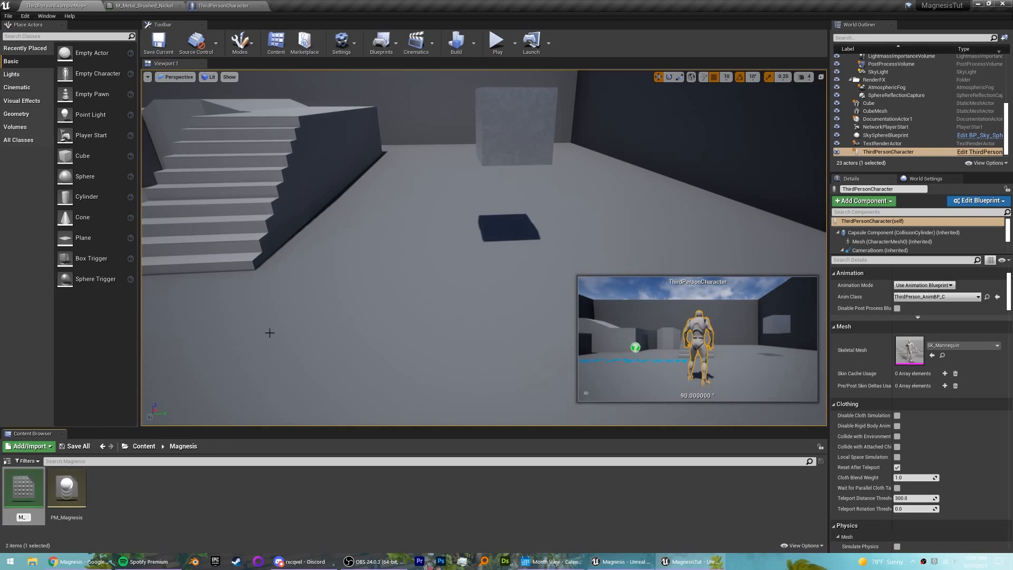
text(M_Magnesis)
key(Return)
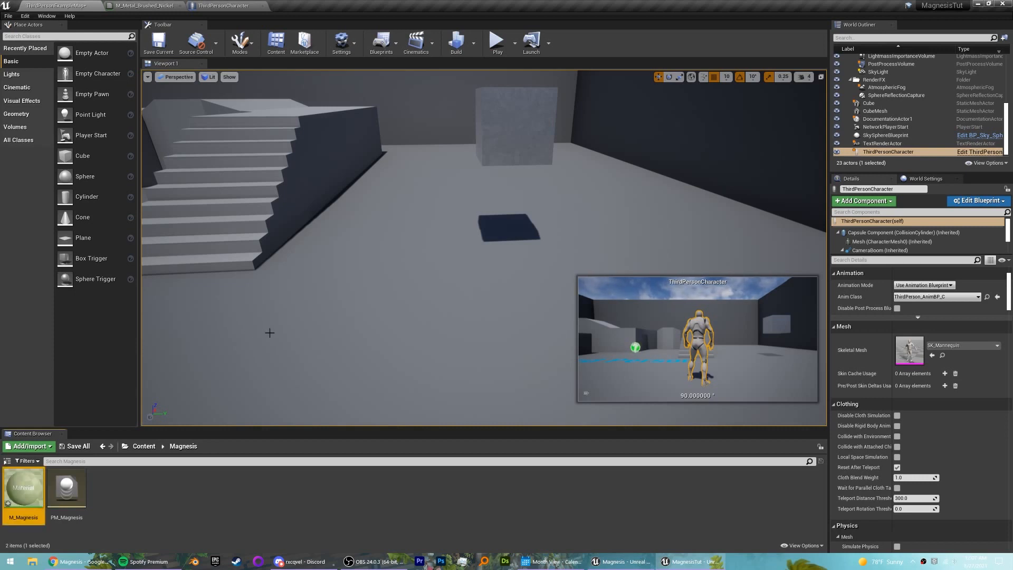
double_click(24, 488)
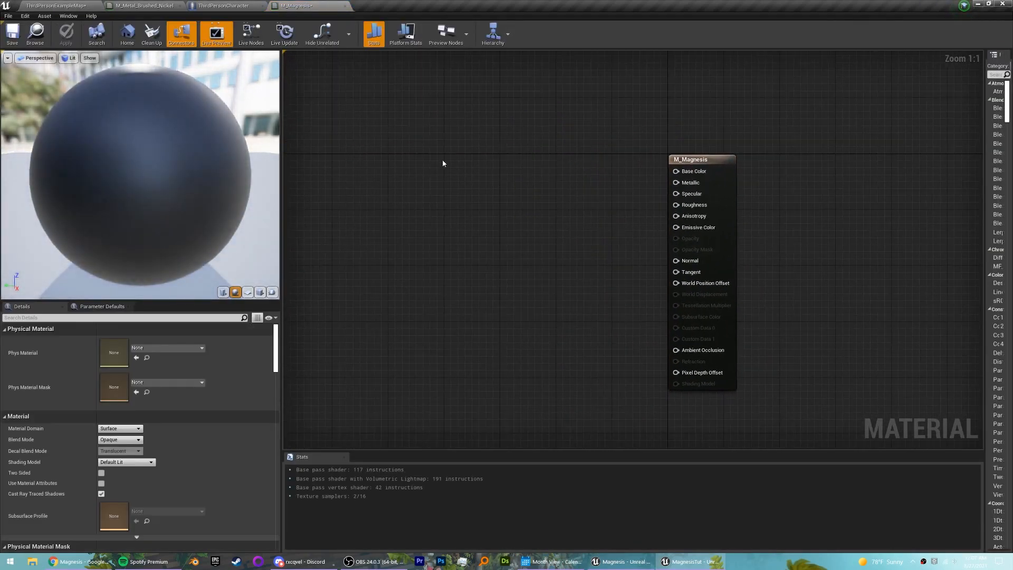
Add a Constant3Vector node to the material graph and convert it to a parameter named Color
click(443, 160)
right_click(467, 163)
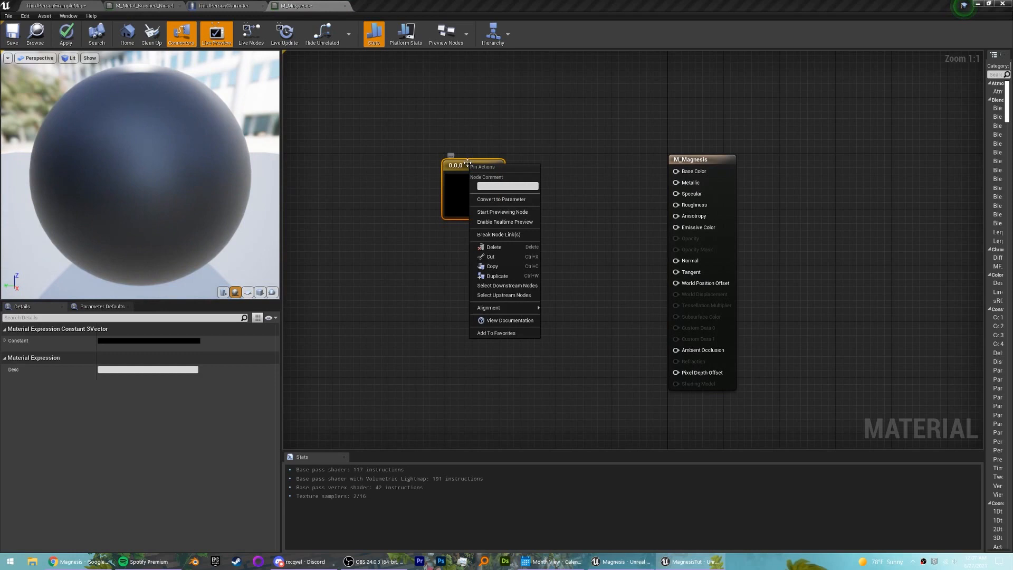
click(499, 198)
text(Color)
key(Return)
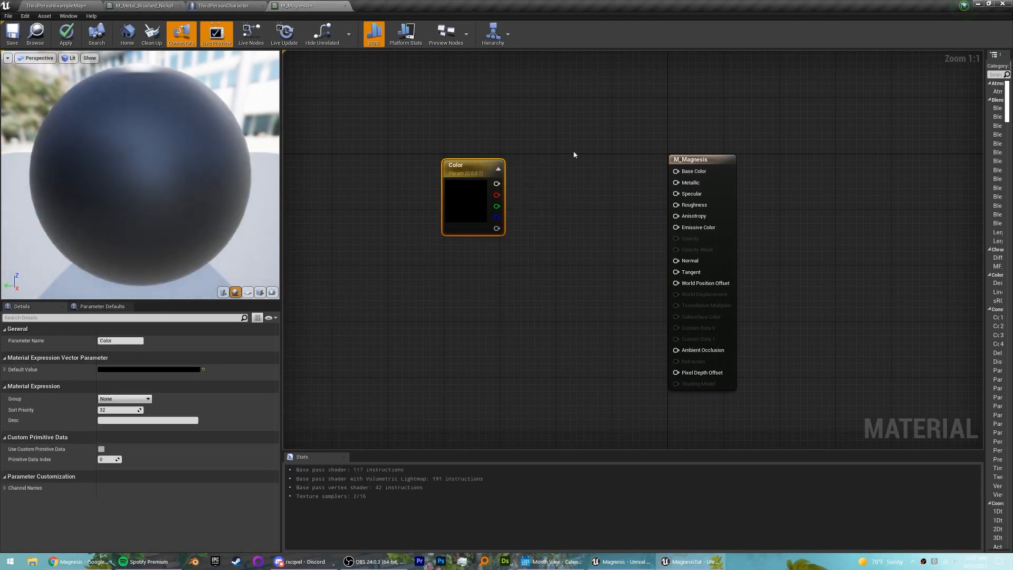
Set the Color parameter's default to yellow (0.923, 0.881, 0.0886) and connect it to M_Magnesis's Base Color, aligning the node
click(150, 370)
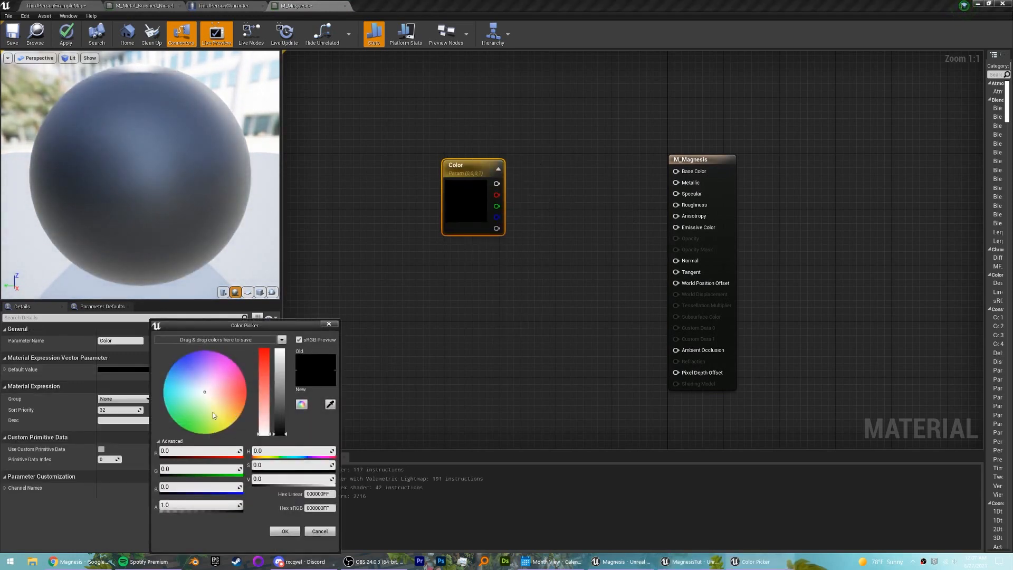
drag(214, 415, 281, 359)
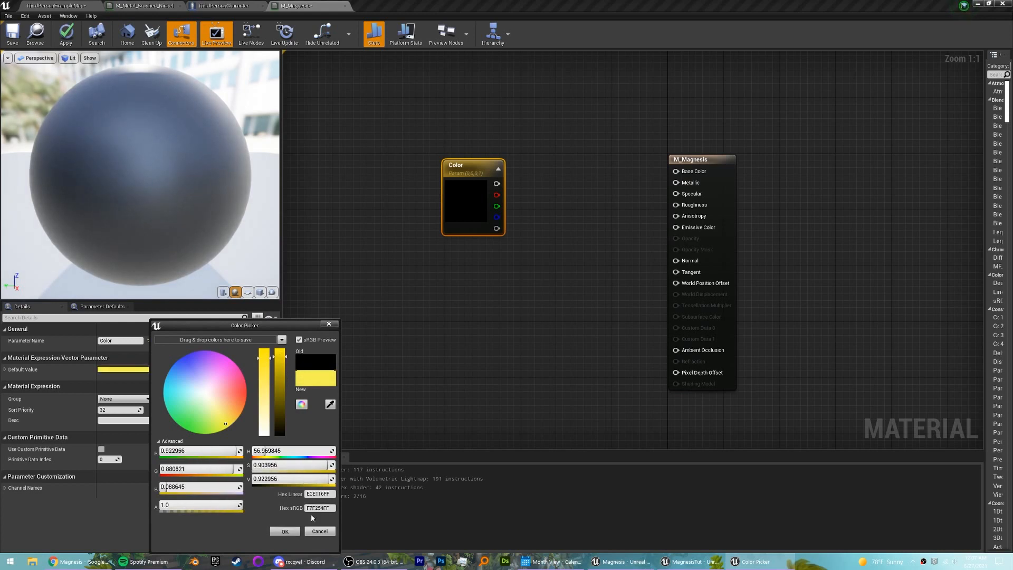
click(285, 531)
click(463, 322)
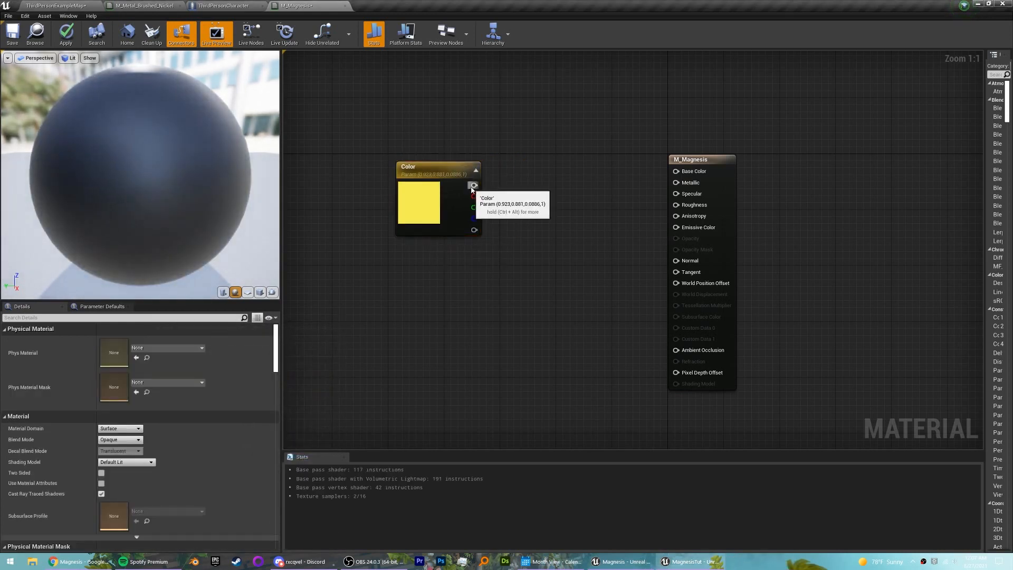
drag(473, 186, 676, 171)
drag(425, 228, 422, 213)
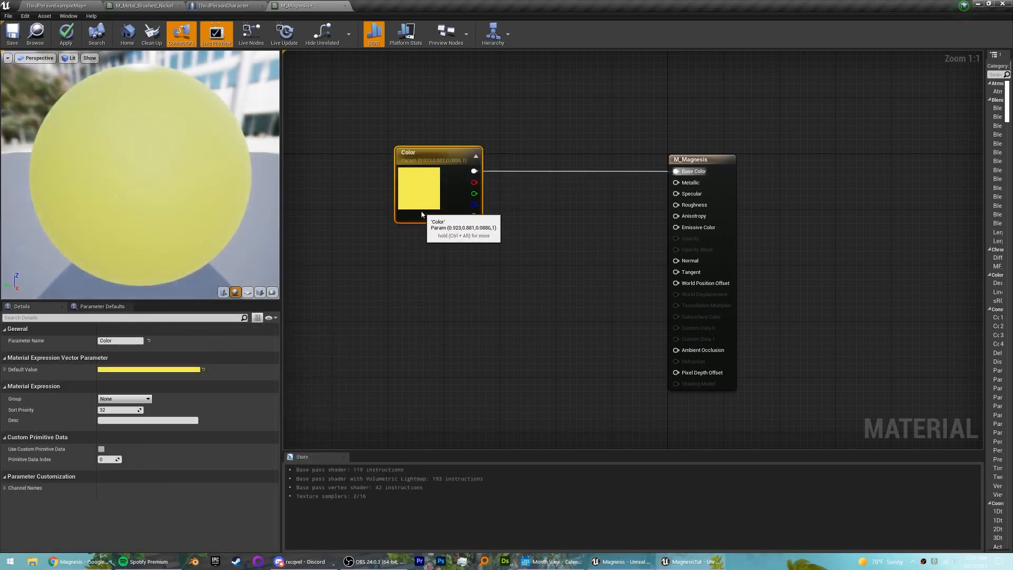
Add a scalar parameter named Emissive below the Color node in the material graph
click(533, 260)
click(462, 267)
text(sss)
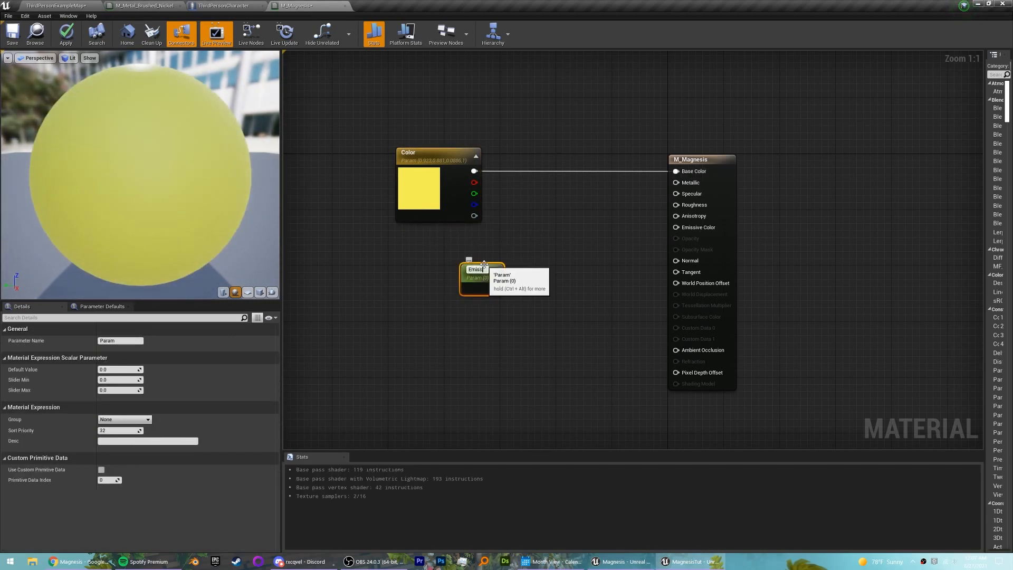
click(532, 244)
Add a Multiply node with Color in A and Emissive in B, and connect its result to Emissive Color
click(558, 227)
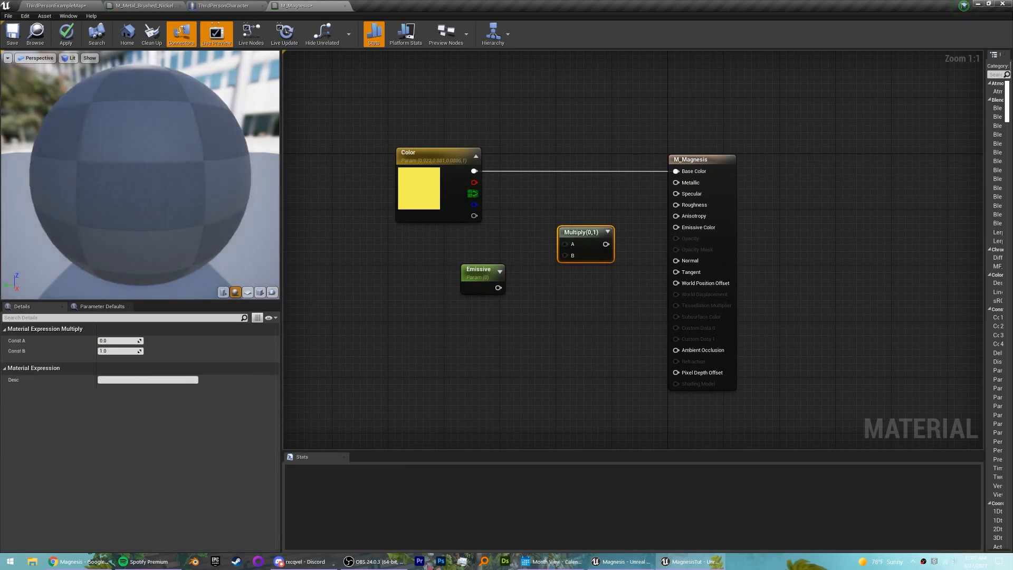
drag(473, 171, 498, 287)
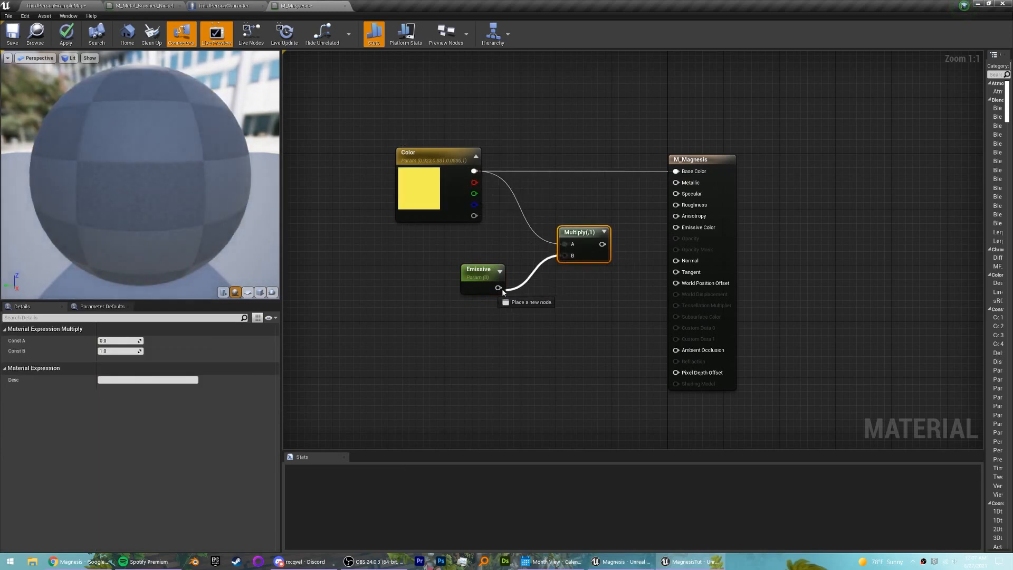
drag(580, 232, 676, 227)
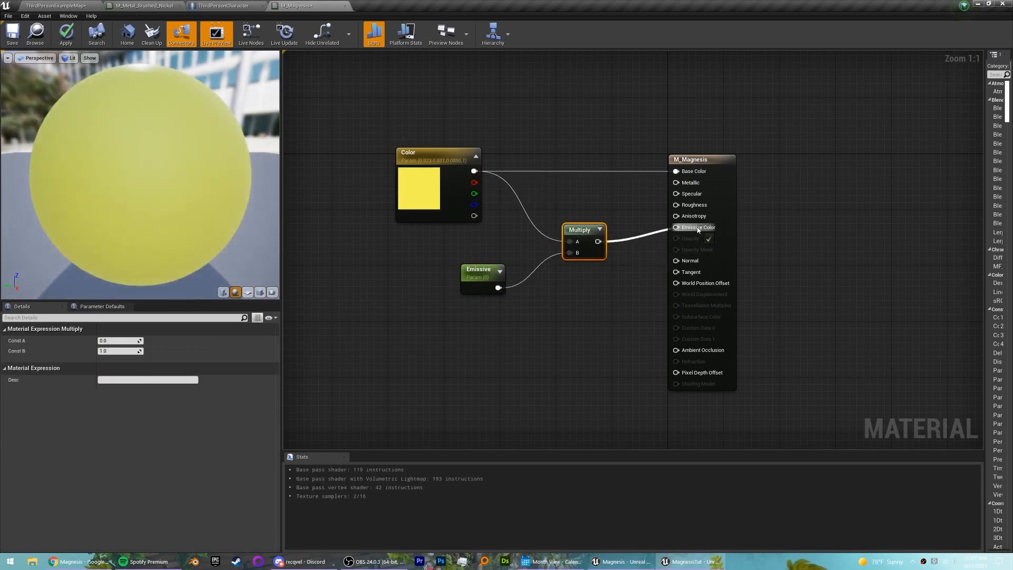
click(586, 304)
Set the Emissive parameter's default value to 10 and save the material
click(477, 276)
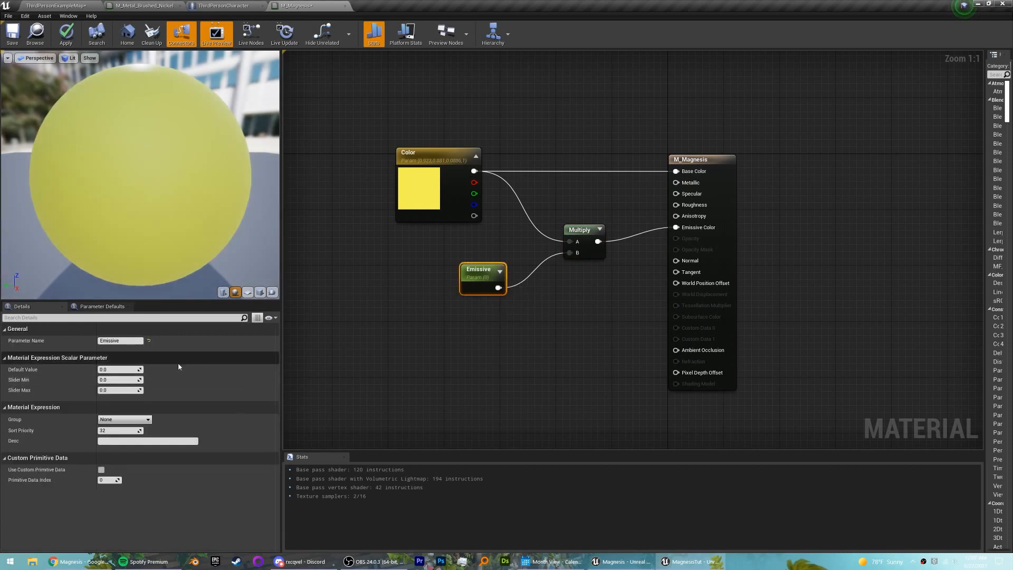
click(116, 370)
text(10)
key(Return)
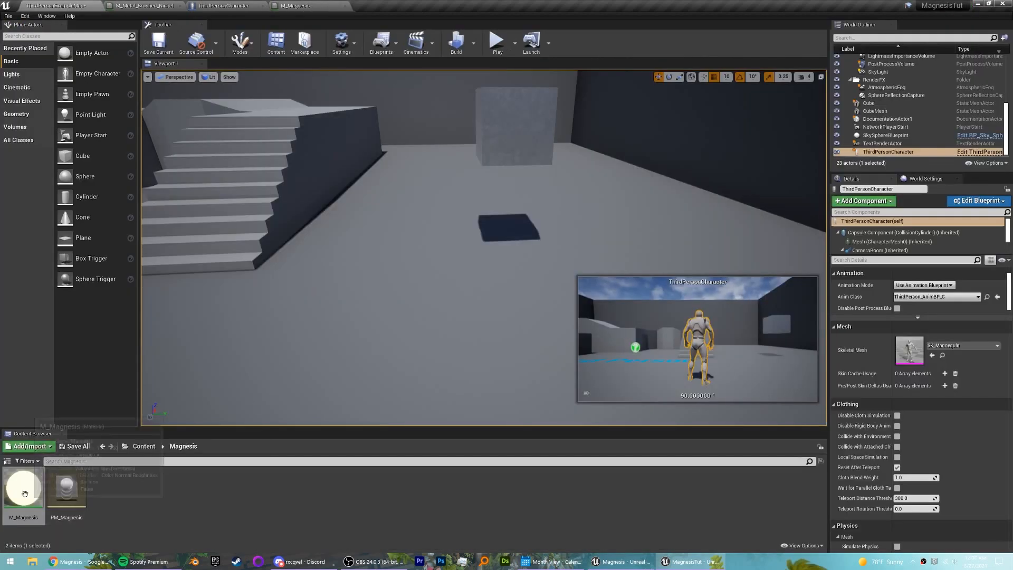
Create a material instance of M_Magnesis in the Magnesis folder and name it M_MagnesisNormal
right_click(23, 488)
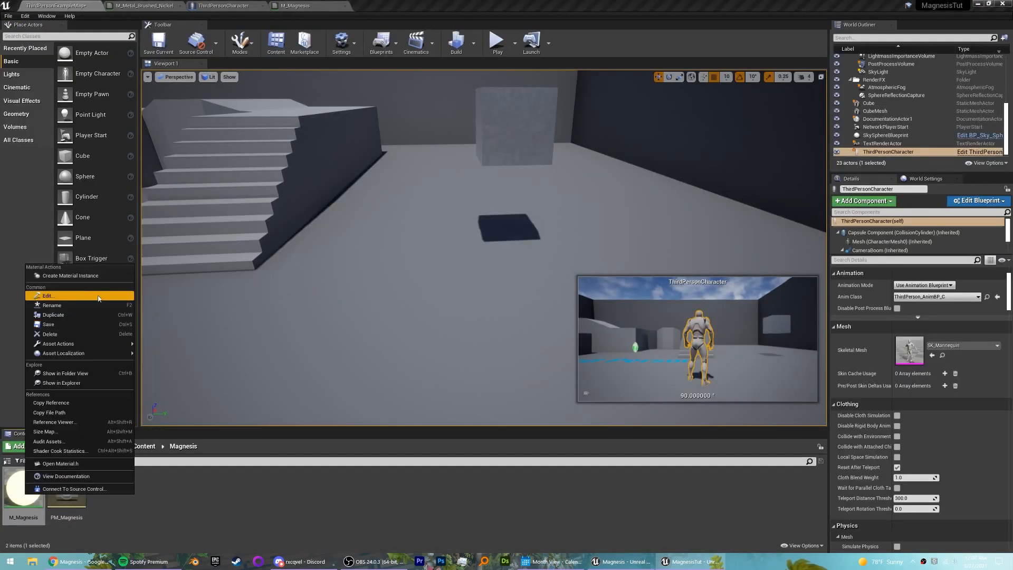
click(53, 276)
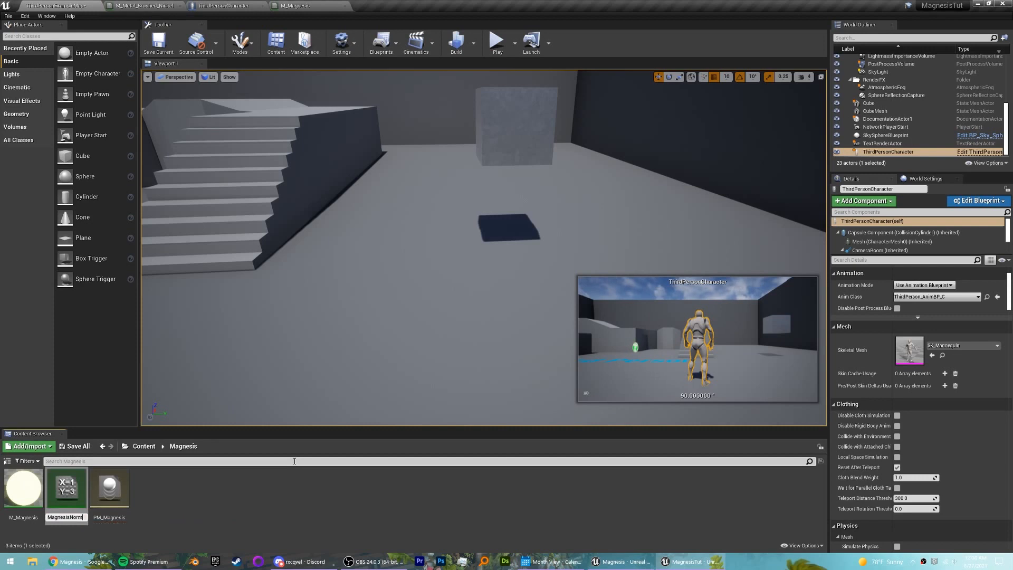
key(Return)
Create a second material instance of M_Magnesis and name it M_MagnesisHover
right_click(26, 488)
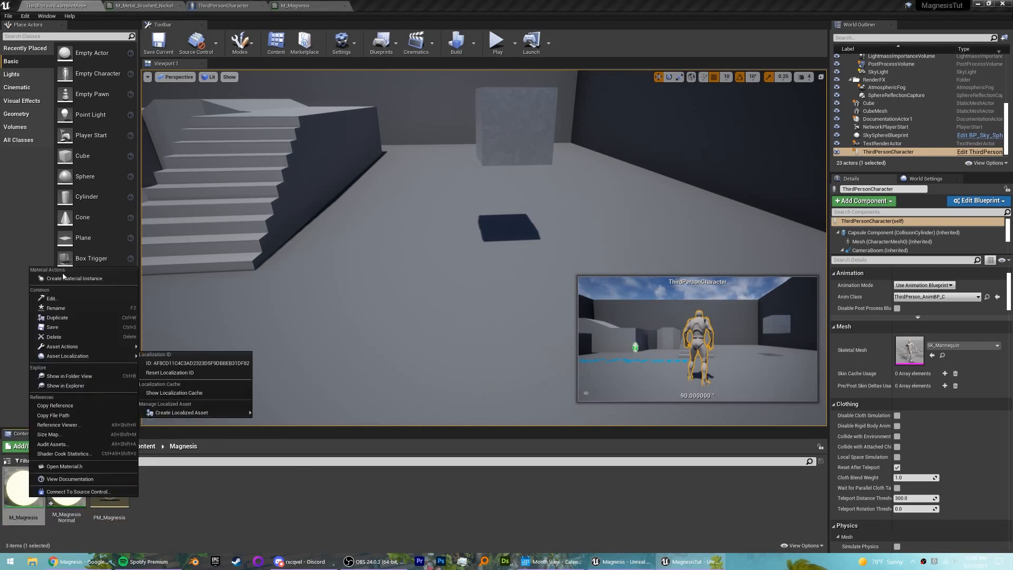
click(116, 288)
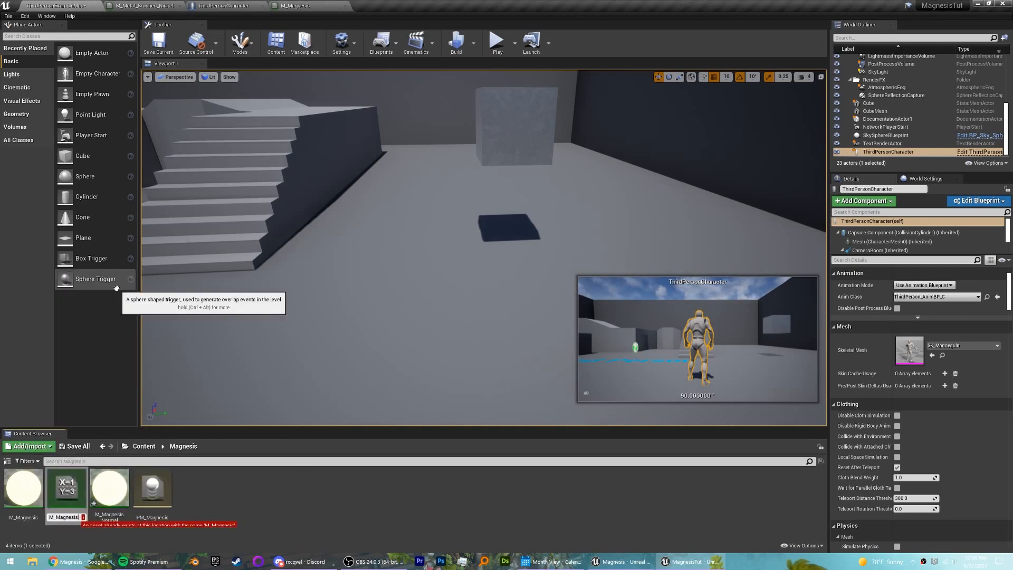
text(Hover)
key(Return)
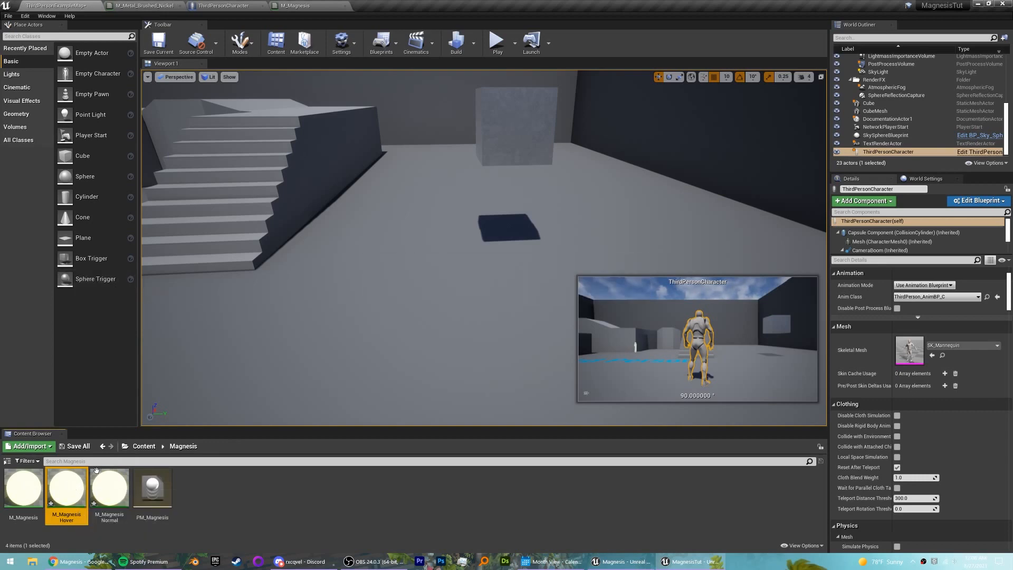
Open the M_MagnesisHover instance and override its Color with pink
double_click(66, 489)
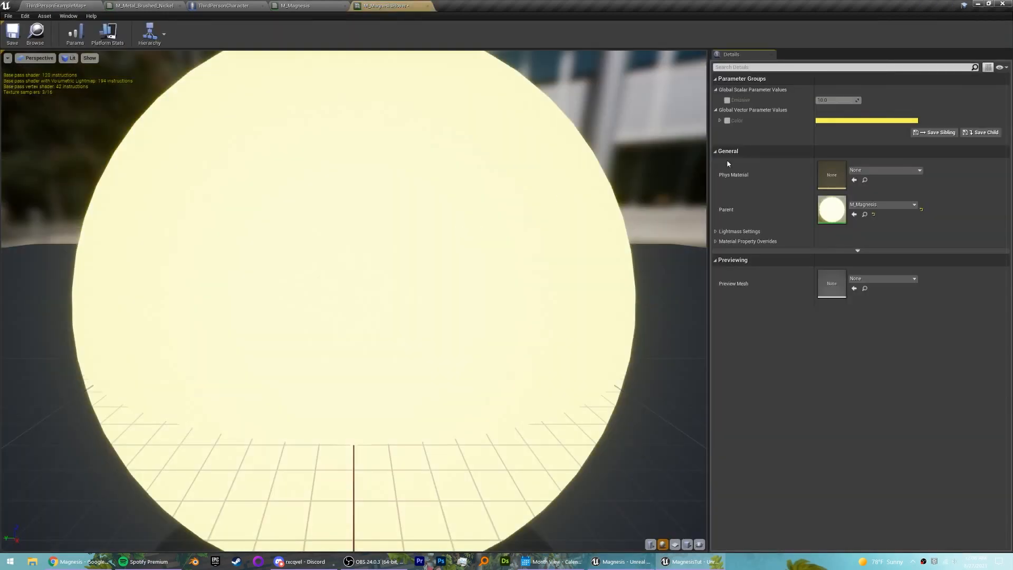
click(841, 124)
drag(745, 186, 751, 184)
click(800, 335)
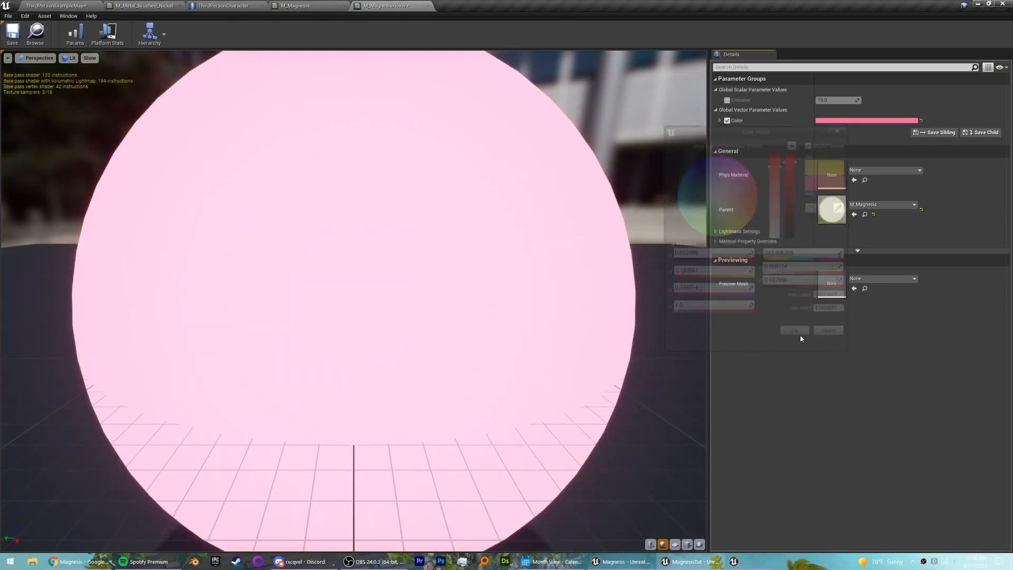
Override the Emissive value of M_MagnesisHover with 25 and save the instance
click(832, 101)
text(25)
key(Return)
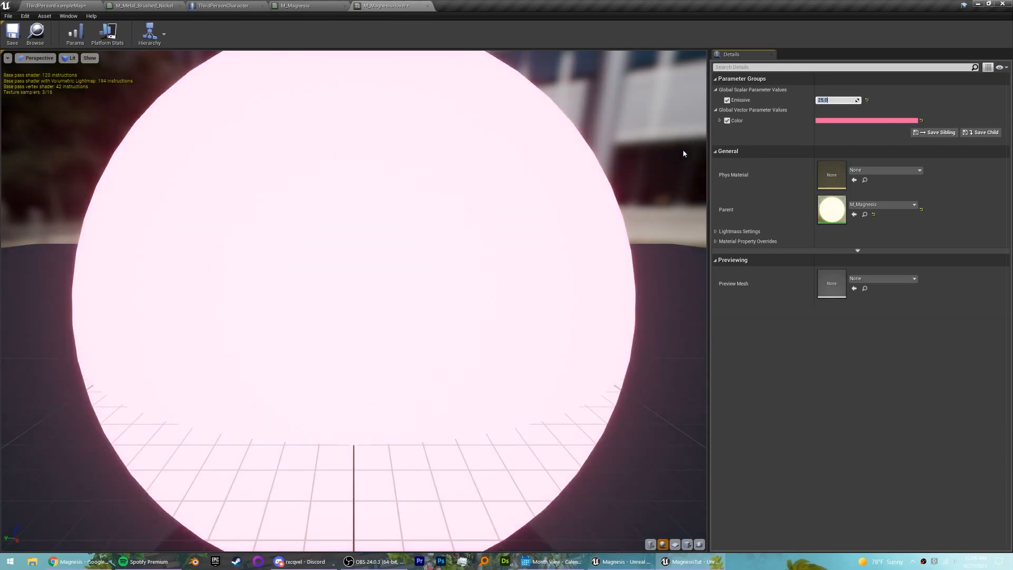
scroll(544, 144, down, 3)
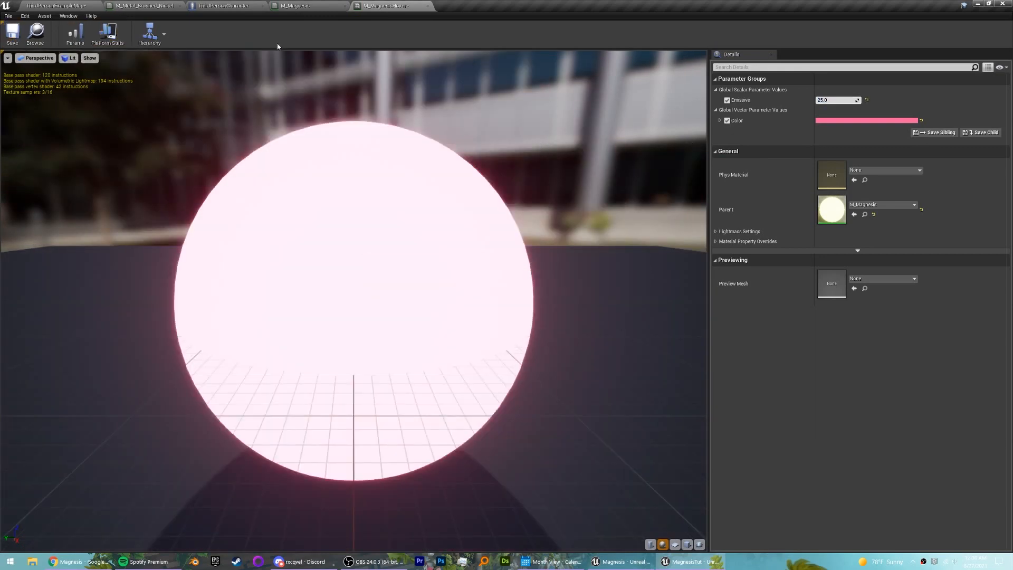
Assign PM_Magnesis as the physical material of the M_Magnesis parent material and save it
click(309, 5)
click(357, 4)
click(338, 5)
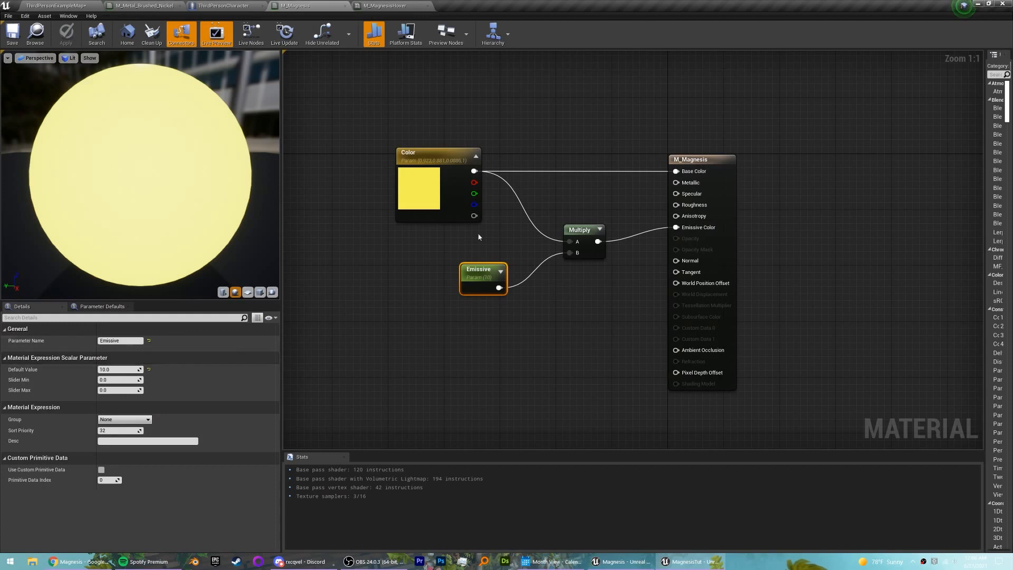
click(731, 195)
click(172, 348)
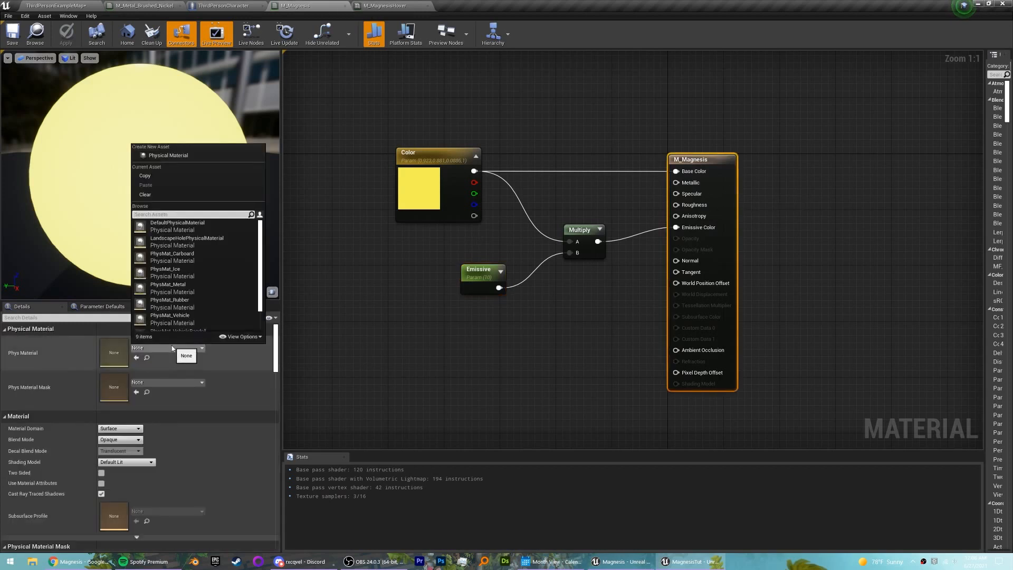
text(magn)
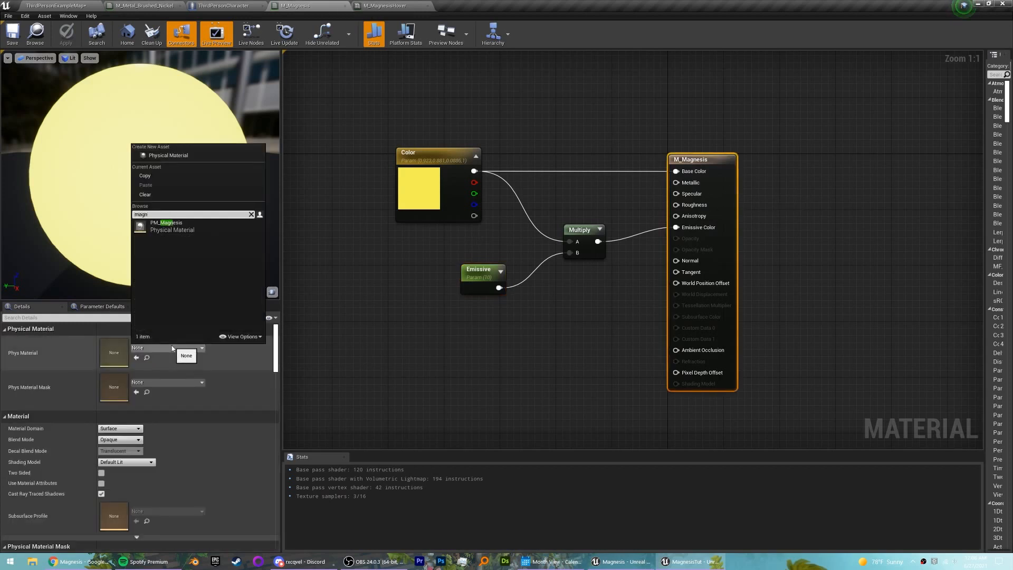
click(175, 225)
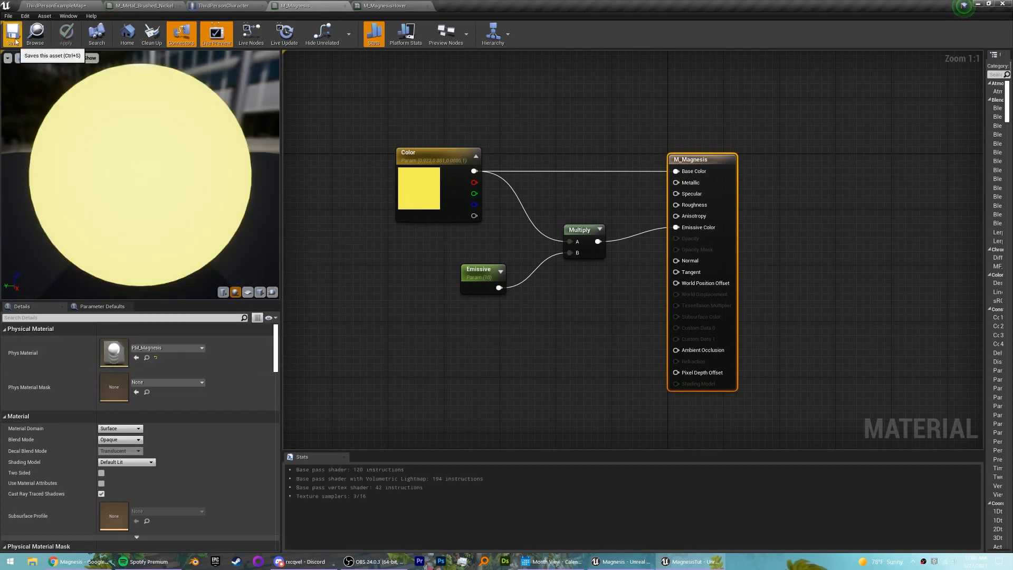
Save the current level and return to the ThirdPersonCharacter blueprint's event graph
click(52, 4)
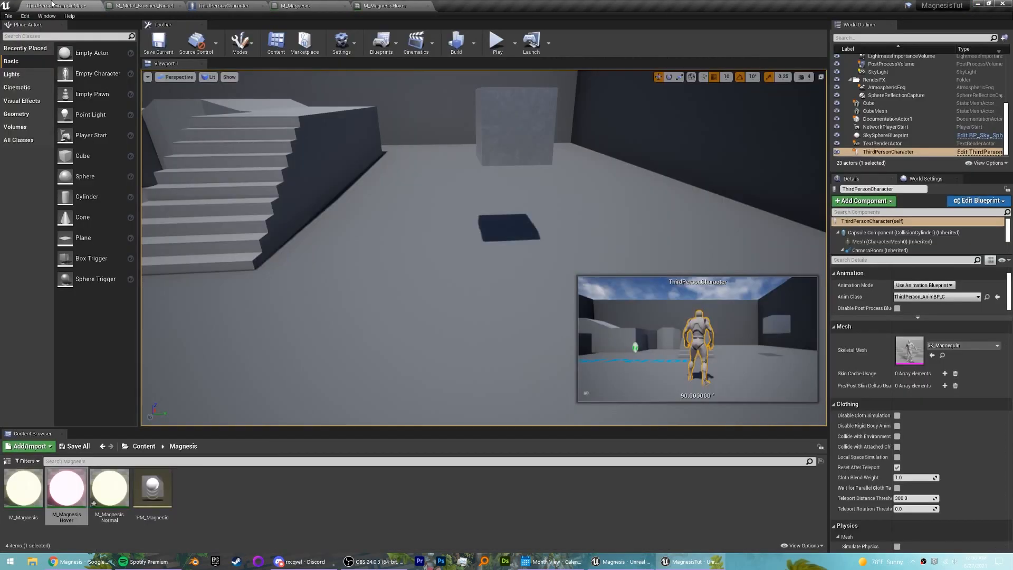
click(158, 42)
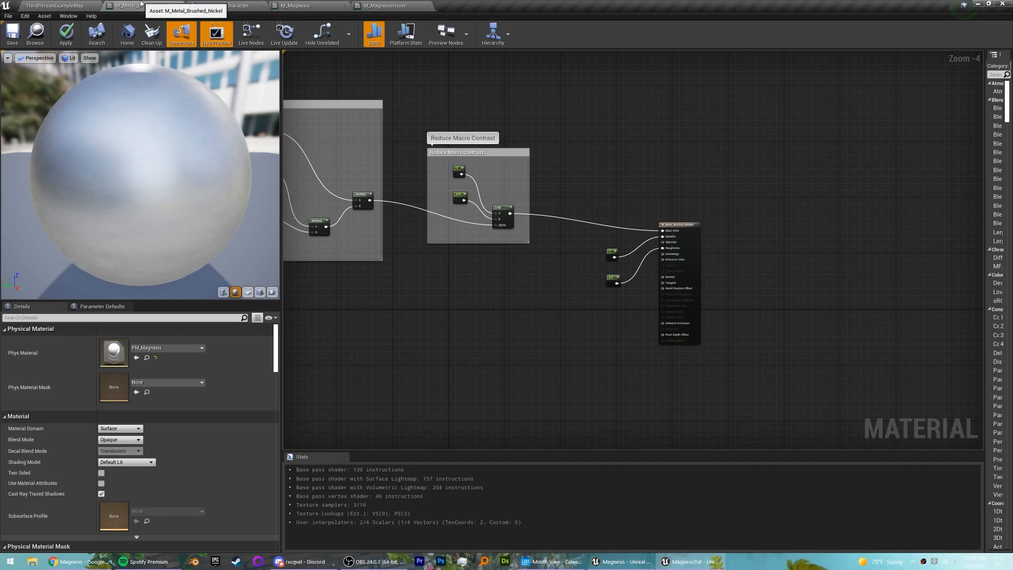
click(145, 5)
click(194, 6)
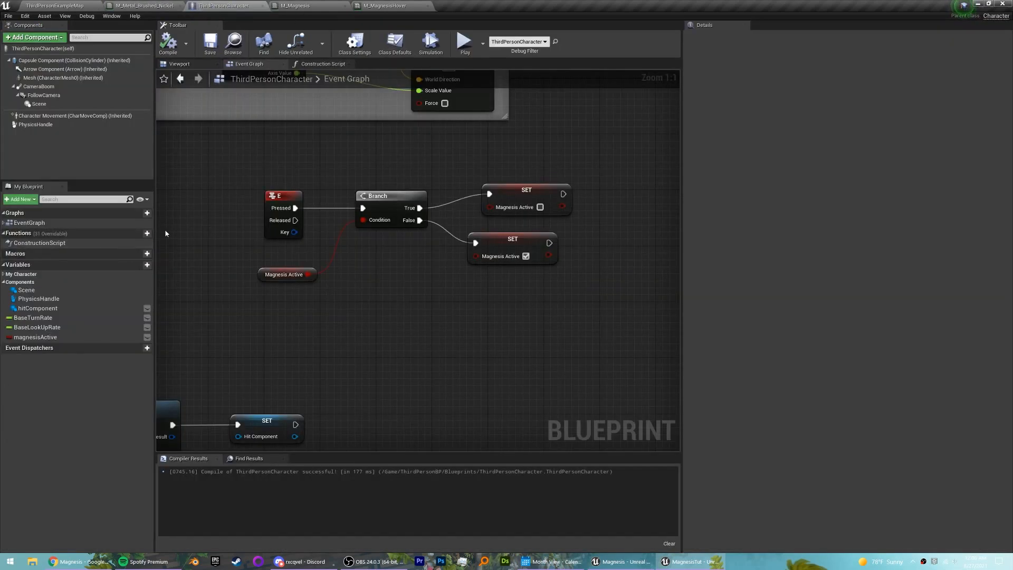
Create a variable named hoveredComponent of type Primitive Component object reference and compile the blueprint
click(146, 265)
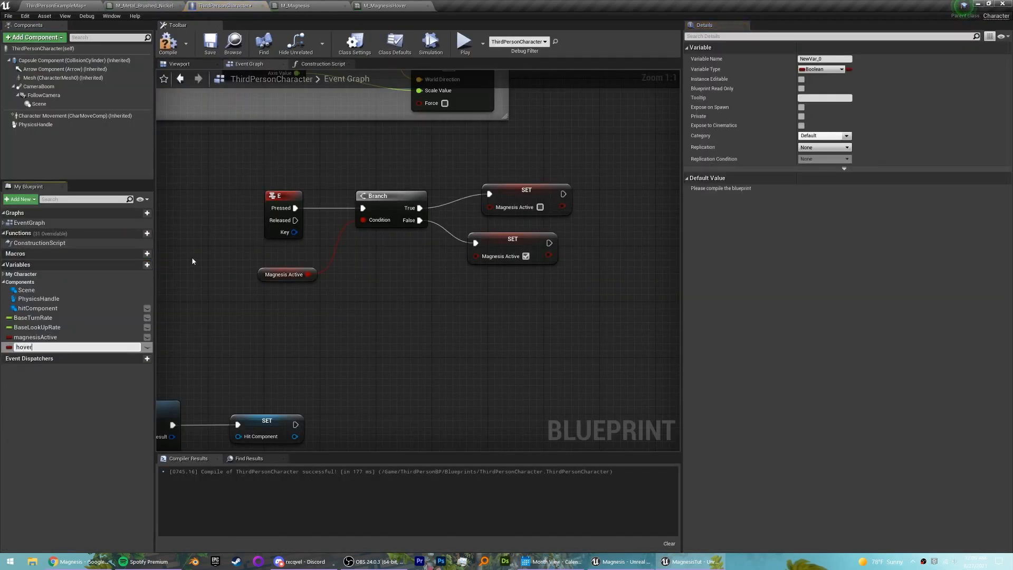
text(hoveredComponent)
key(Return)
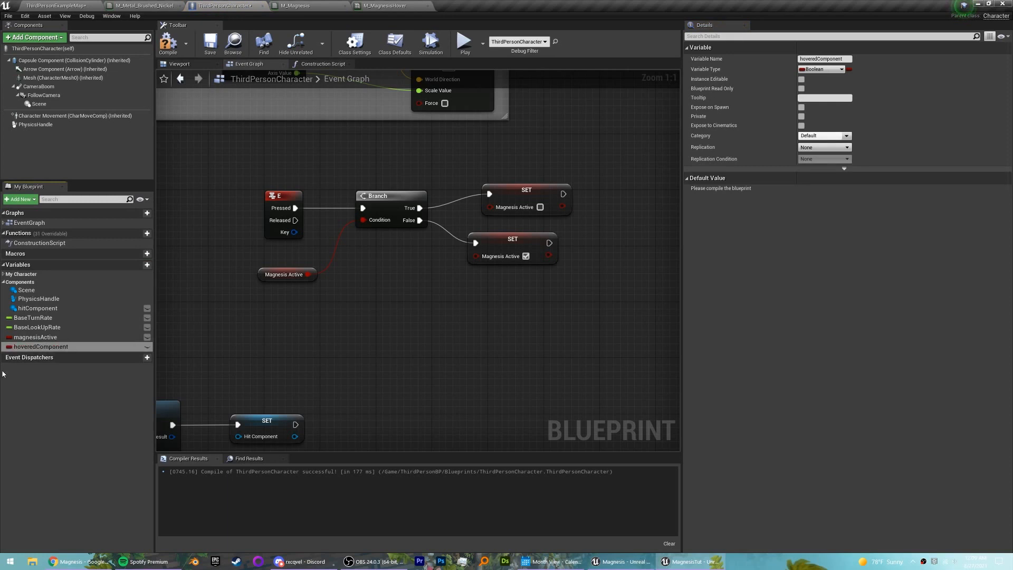
click(9, 348)
text(primiti)
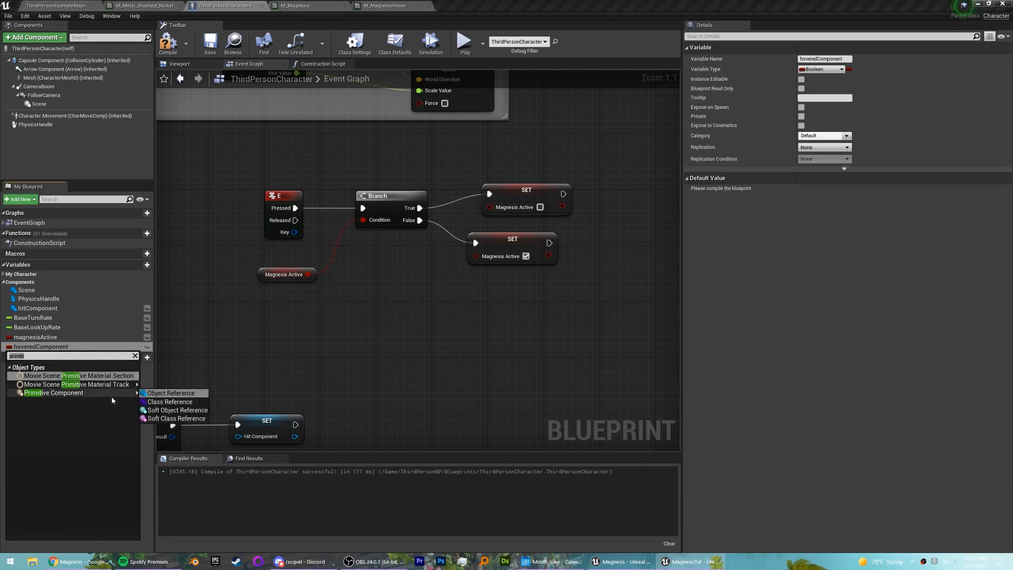
click(112, 394)
click(168, 44)
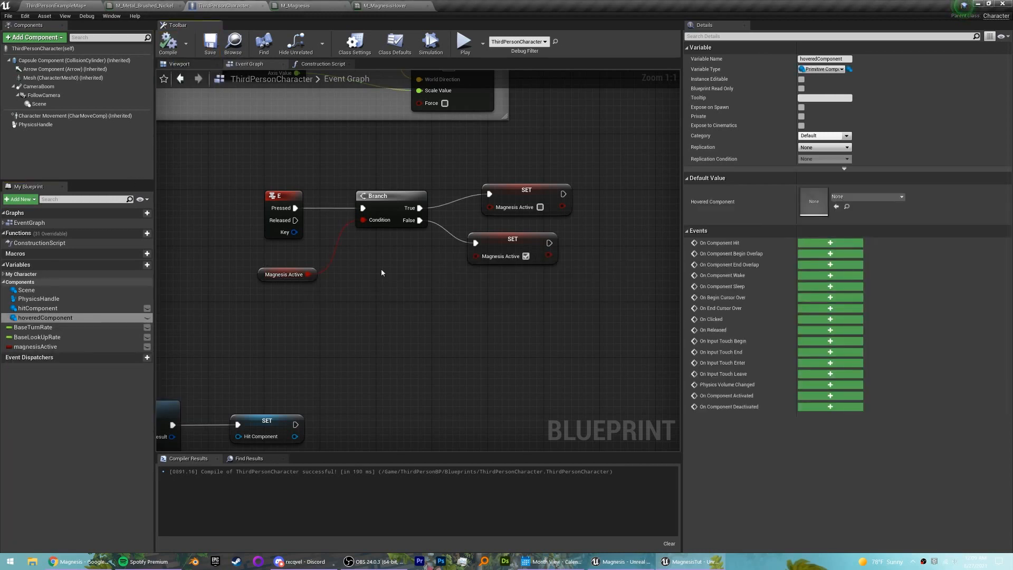
Add a Get All Actors Of Class node after the SET node that turns Magnesis Active off
right_drag(558, 286, 443, 316)
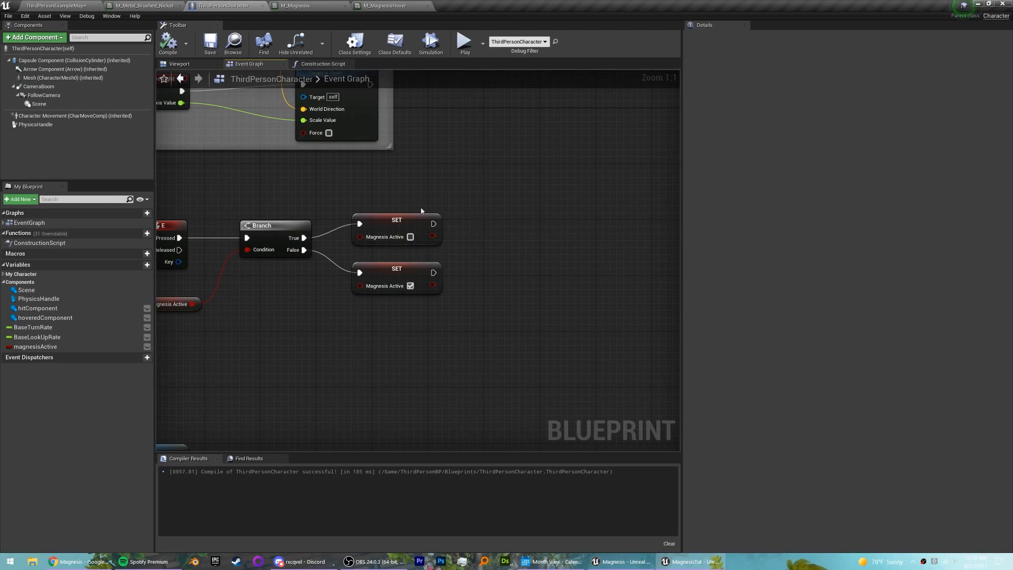
right_drag(507, 249, 374, 256)
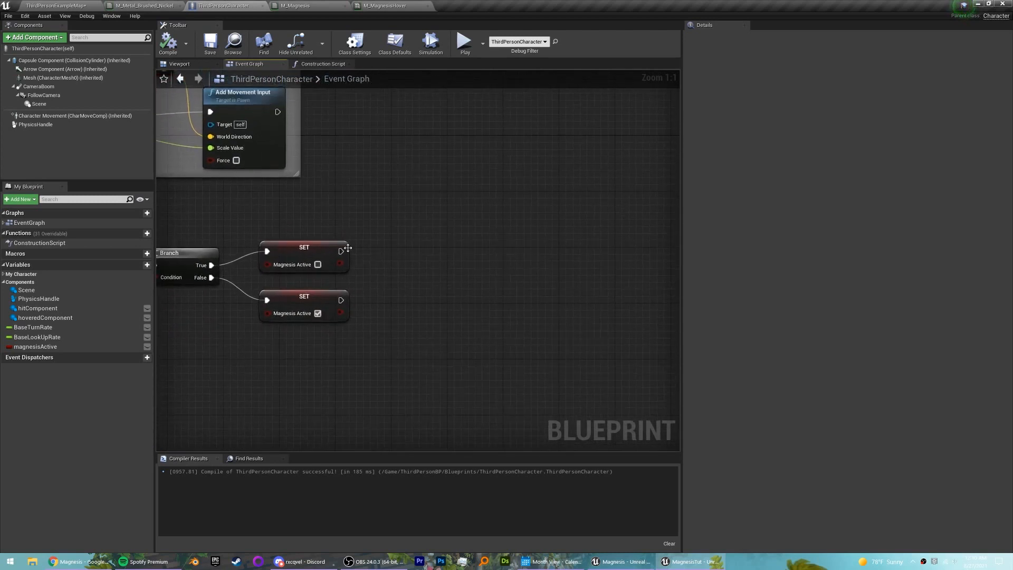
drag(343, 251, 436, 253)
drag(341, 251, 446, 248)
text(get all a)
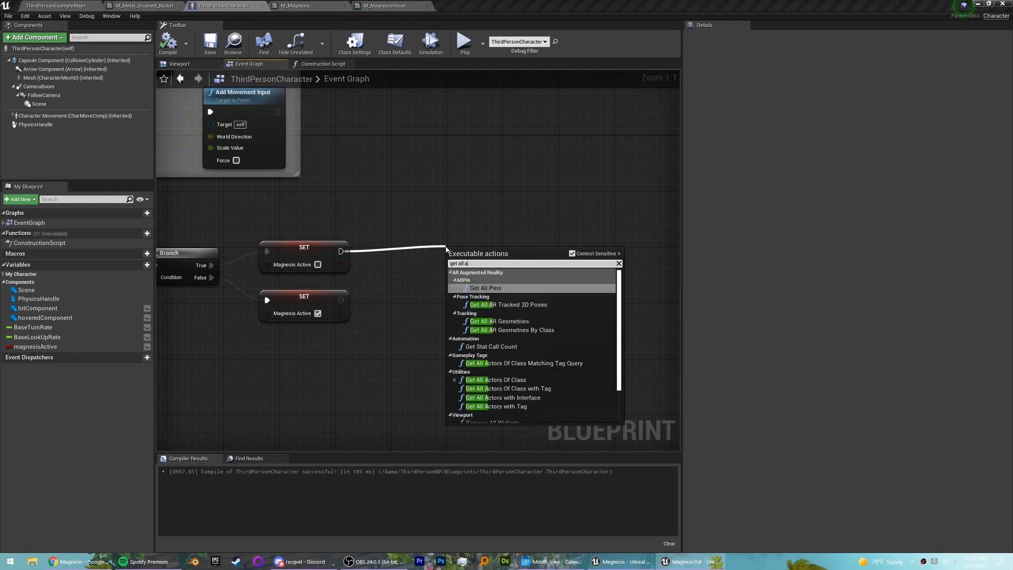
text(ctors of class)
key(Return)
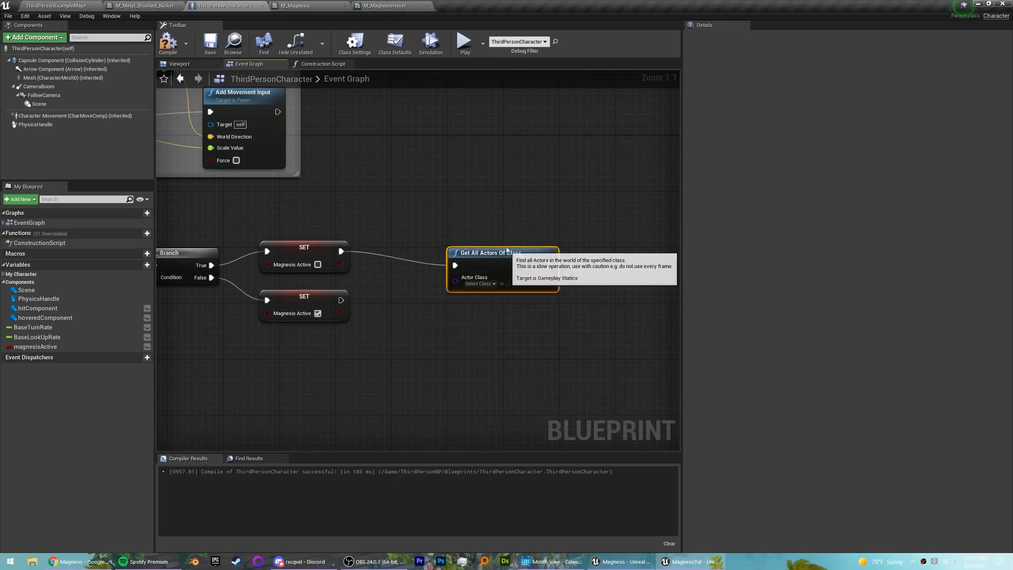
Set the Actor Class of the Get All Actors Of Class node to Static Mesh Actor
click(474, 270)
text(st)
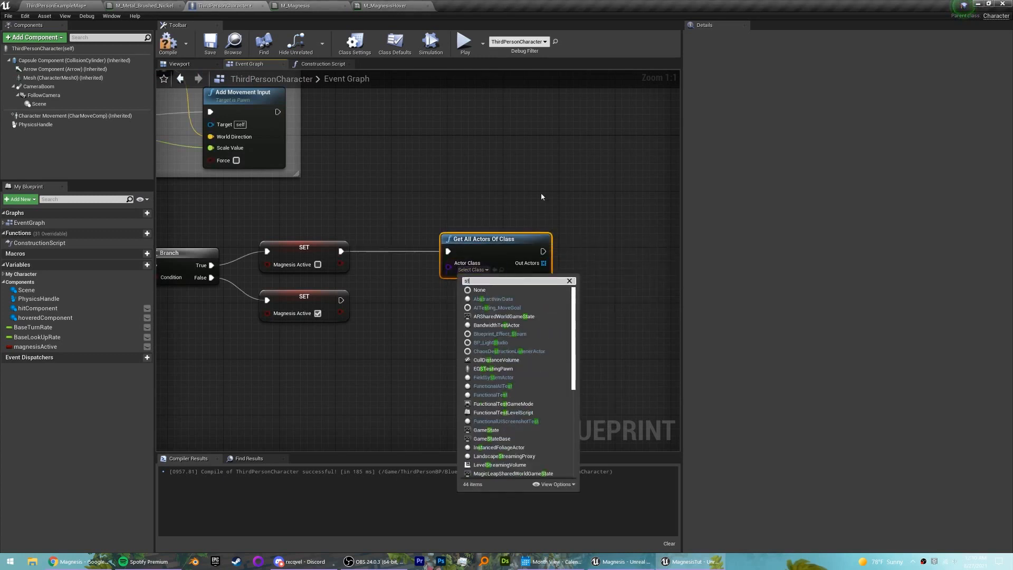
text(atic)
click(493, 299)
Add a For Each Loop over Out Actors and connect its execution input to the Get All Actors Of Class node
right_drag(600, 278, 481, 290)
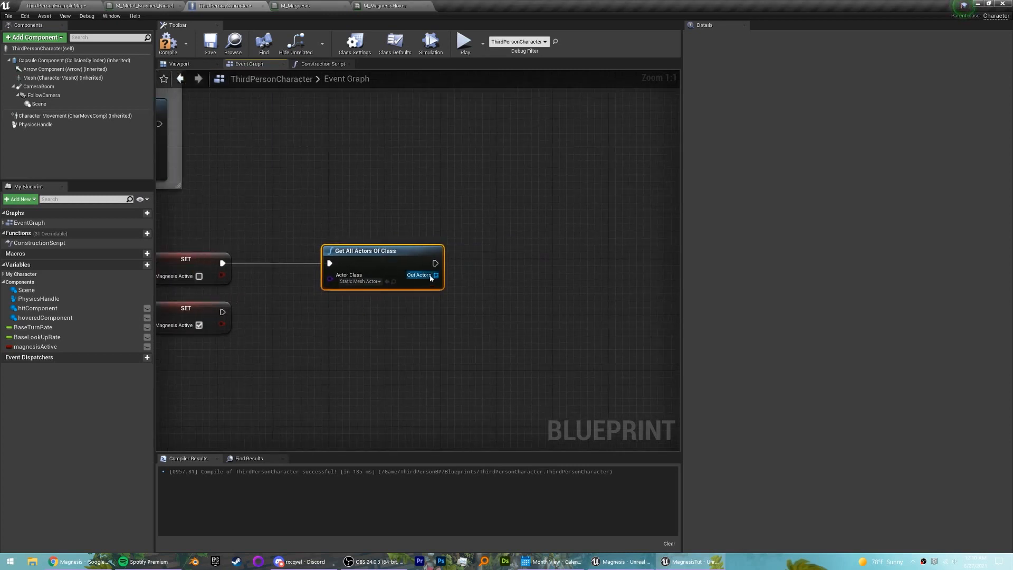
drag(432, 277, 477, 273)
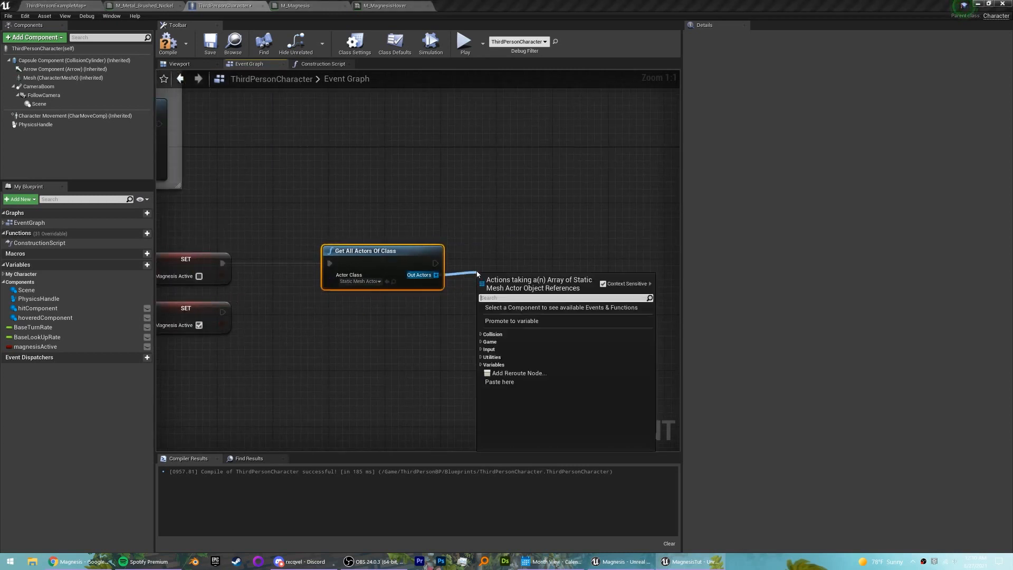
text(for)
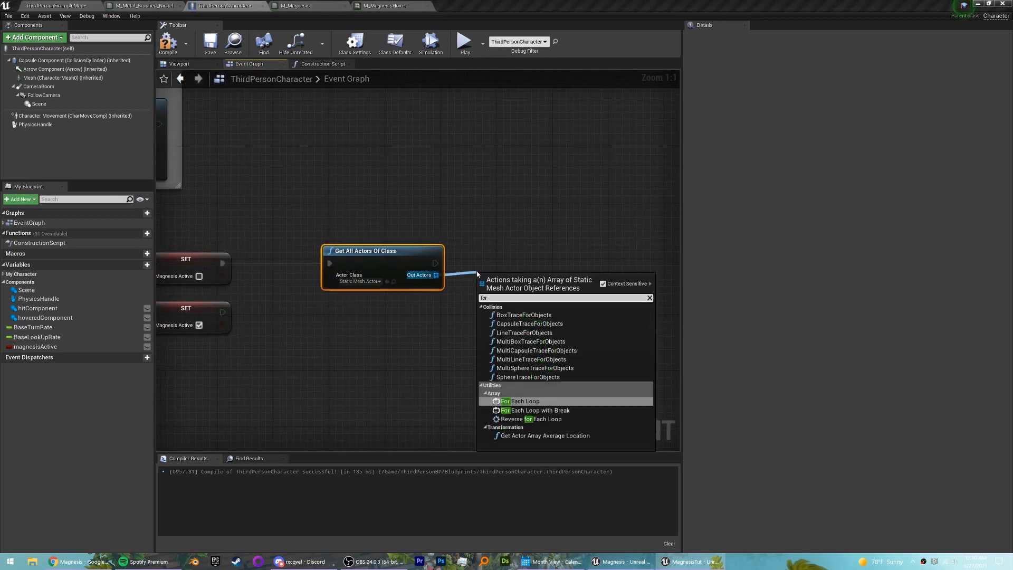
key(Return)
drag(435, 263, 487, 264)
click(537, 221)
Add an Is Simulating Physics (StaticMeshComponent) node from the loop's Array Element and space out its nodes
right_drag(538, 221, 463, 209)
drag(475, 263, 517, 269)
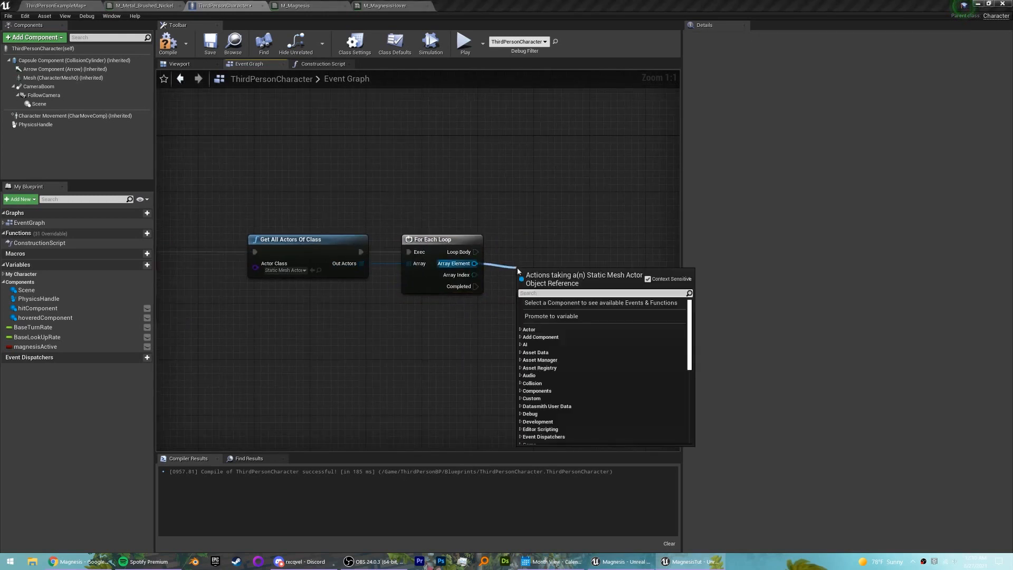
text(simu)
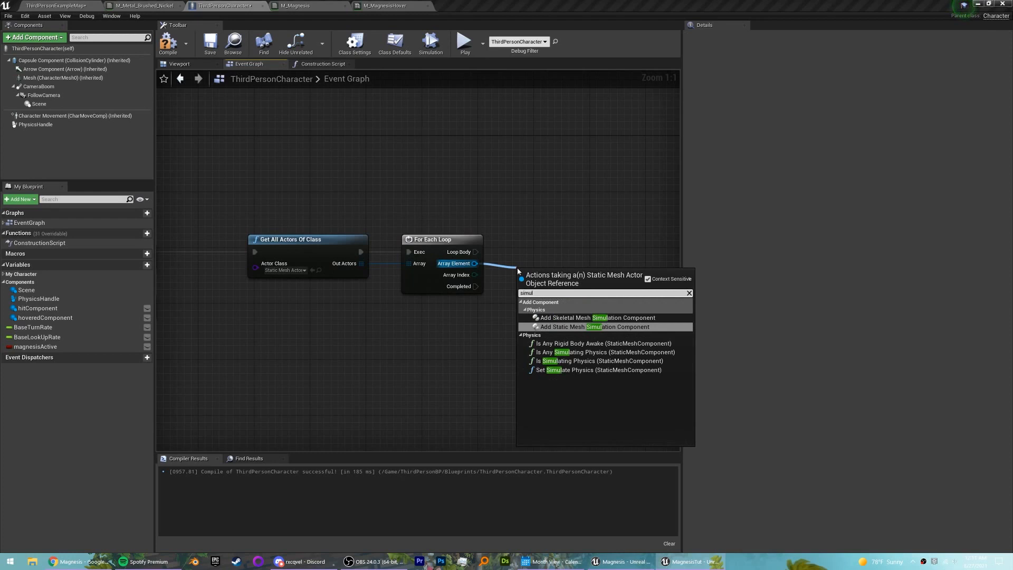
text(l)
key(Down)
key(Down)
key(Down)
key(Return)
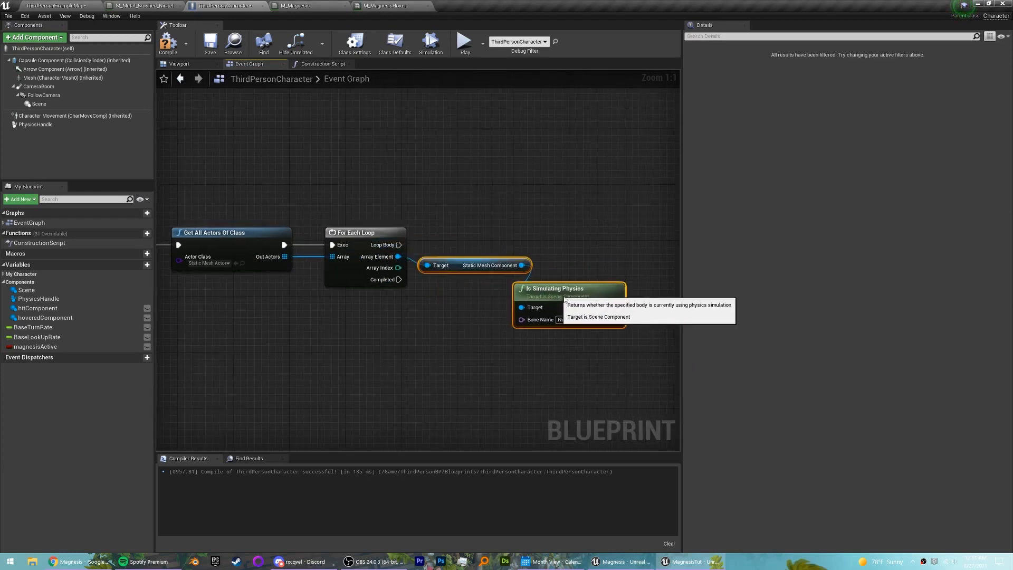
drag(565, 299, 631, 277)
click(570, 285)
click(618, 247)
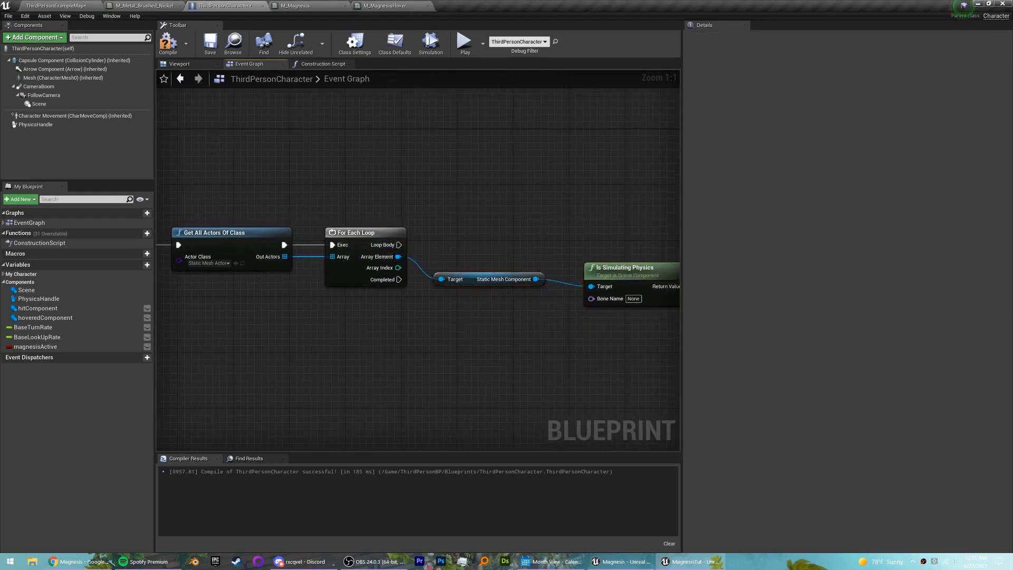
Add a Get Material node, remove its duplicate Static Mesh Component getter, and feed its target from the existing getter
drag(398, 256, 445, 315)
click(441, 269)
drag(389, 257, 438, 310)
text(materia)
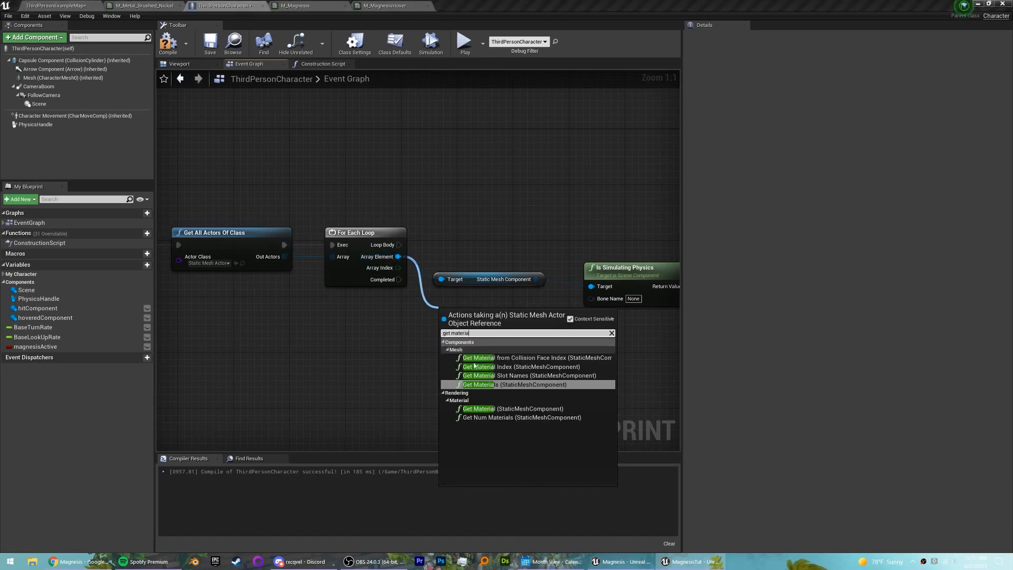
click(507, 409)
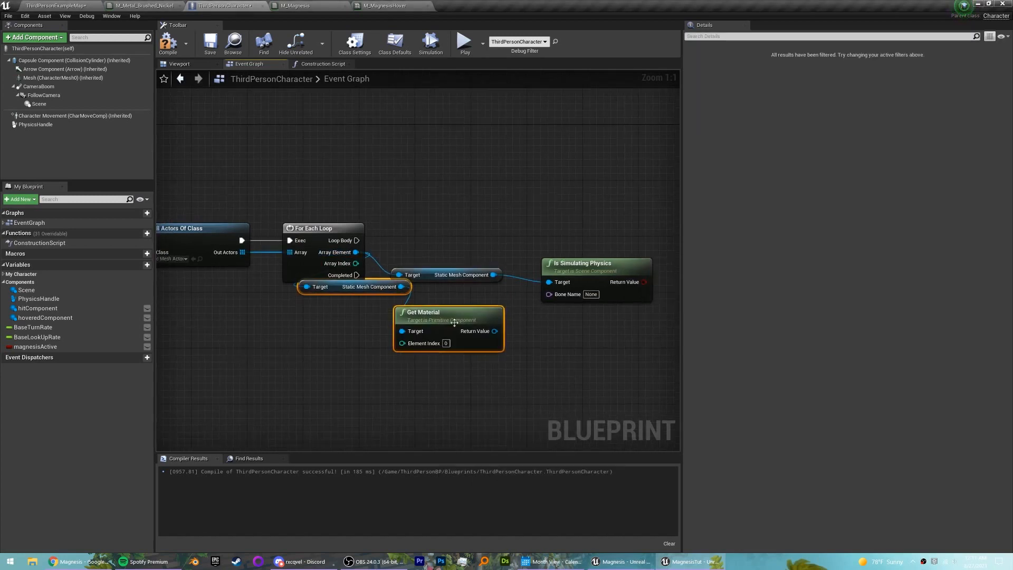
click(498, 333)
click(403, 317)
key(Delete)
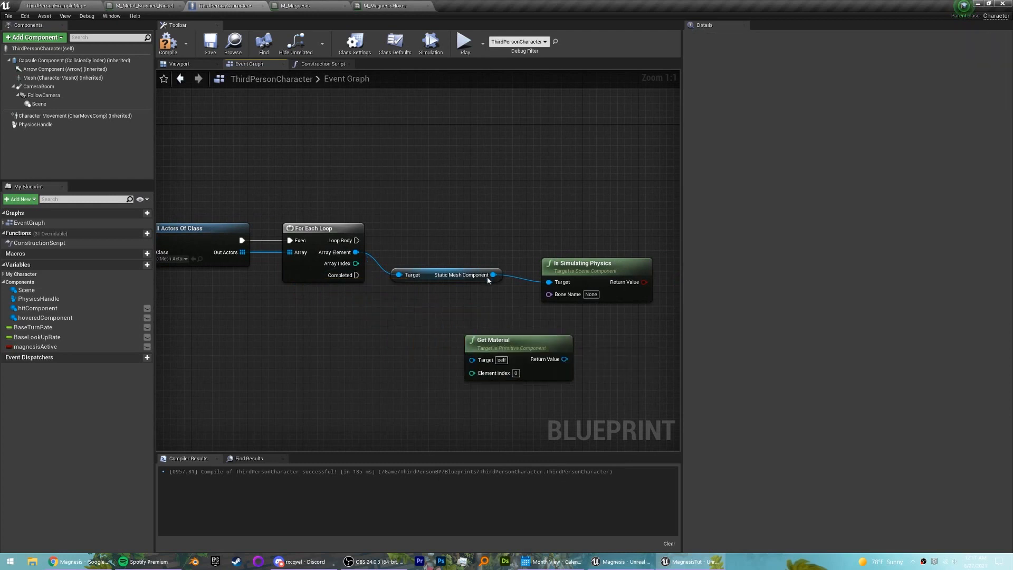
drag(511, 345, 559, 332)
right_drag(602, 354, 463, 349)
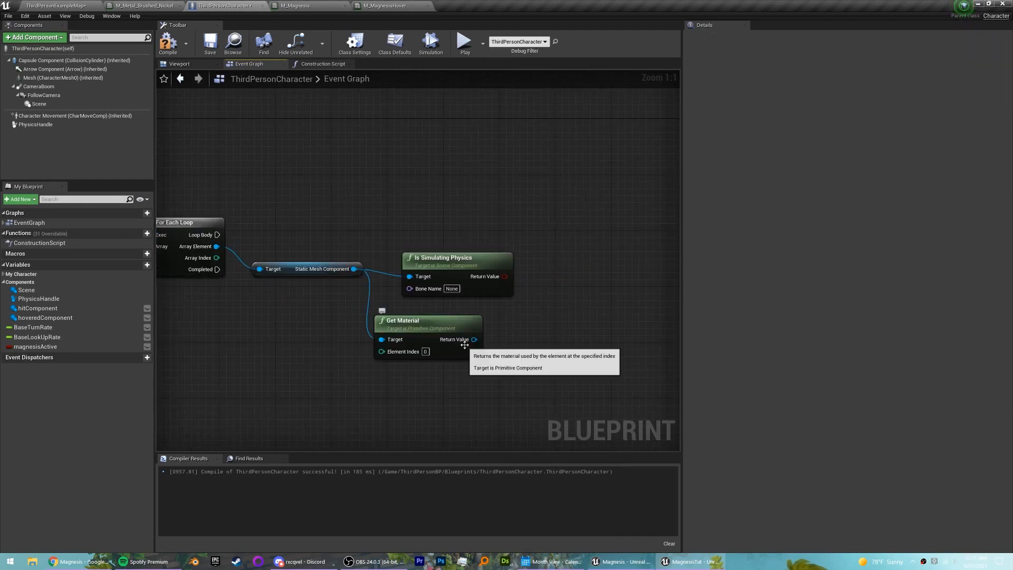
Add a Get Physical Material node from the Get Material node's return value
drag(469, 341, 442, 375)
text(phs)
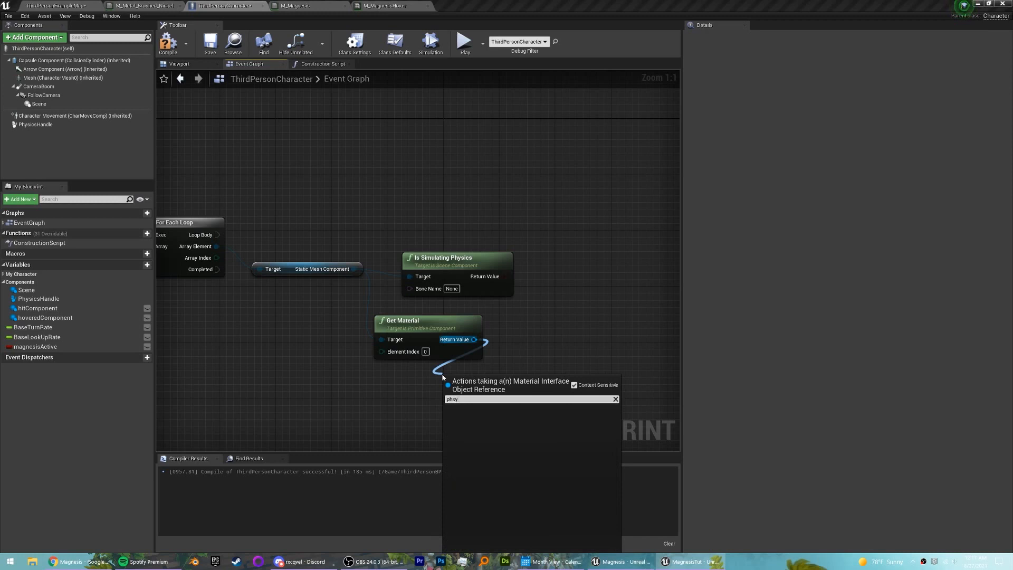
text(y)
key(BackSpace)
key(BackSpace)
key(Return)
Get the physical material's Surface Type and compare it with Magnetic using an Equal (==) node
drag(511, 384, 515, 406)
text(surf)
key(Return)
text(-)
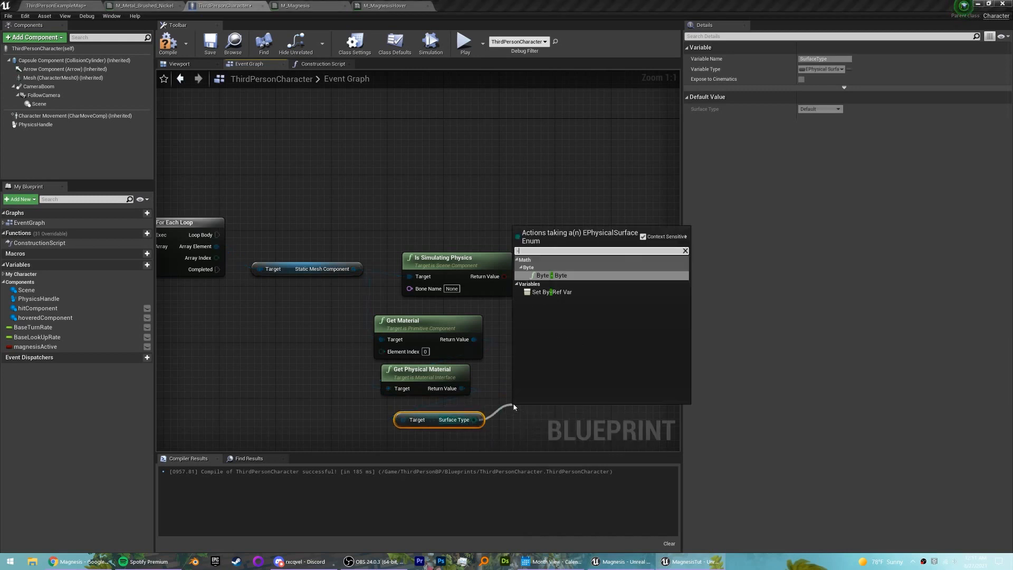
key(BackSpace)
text(==)
key(Return)
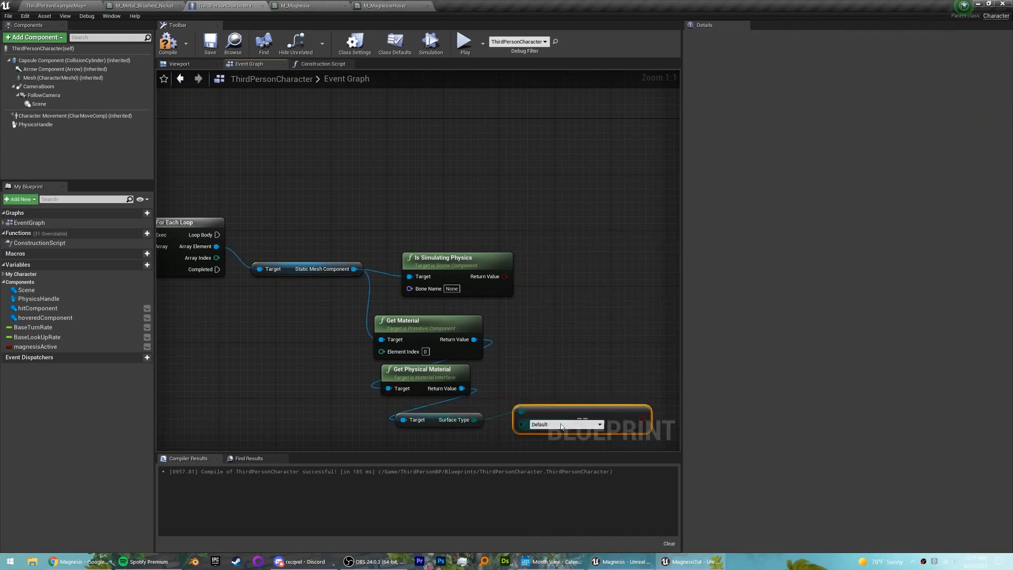
click(562, 427)
click(555, 442)
right_drag(539, 392, 446, 342)
drag(432, 367, 458, 315)
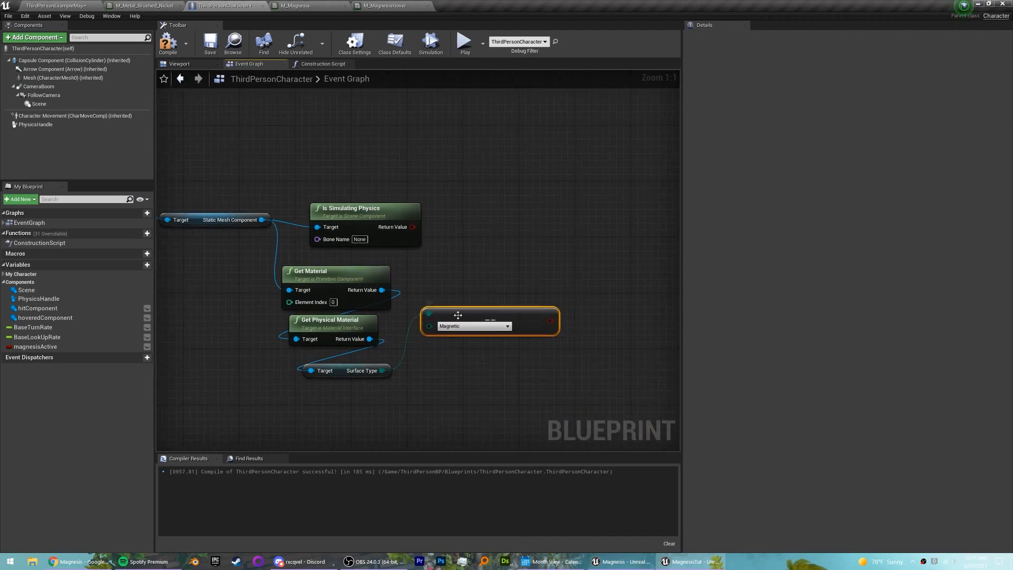
Combine the Is Simulating Physics result and the Magnetic surface comparison in an AND node
right_drag(456, 315, 432, 340)
drag(389, 251, 526, 238)
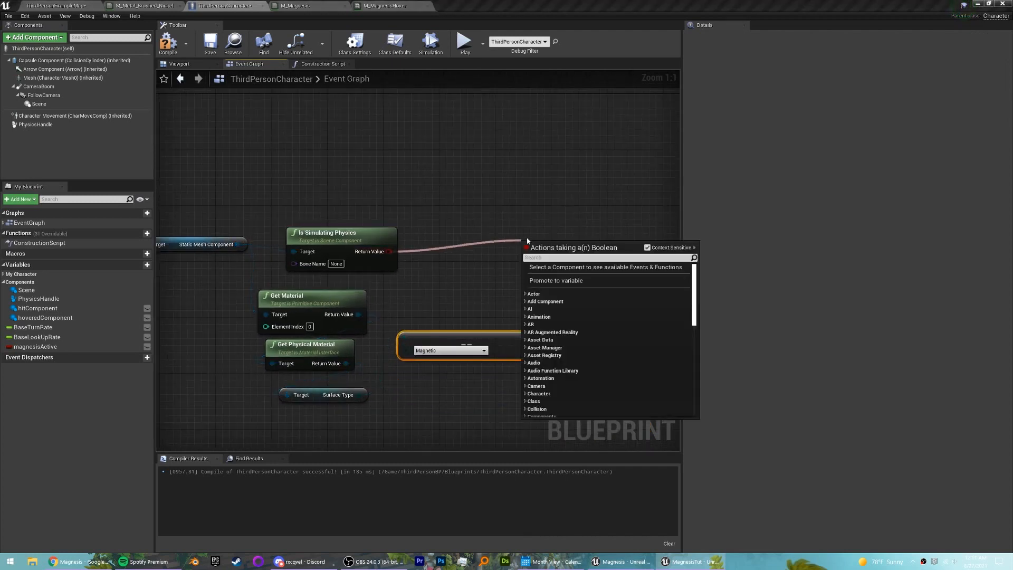
text(and)
key(Return)
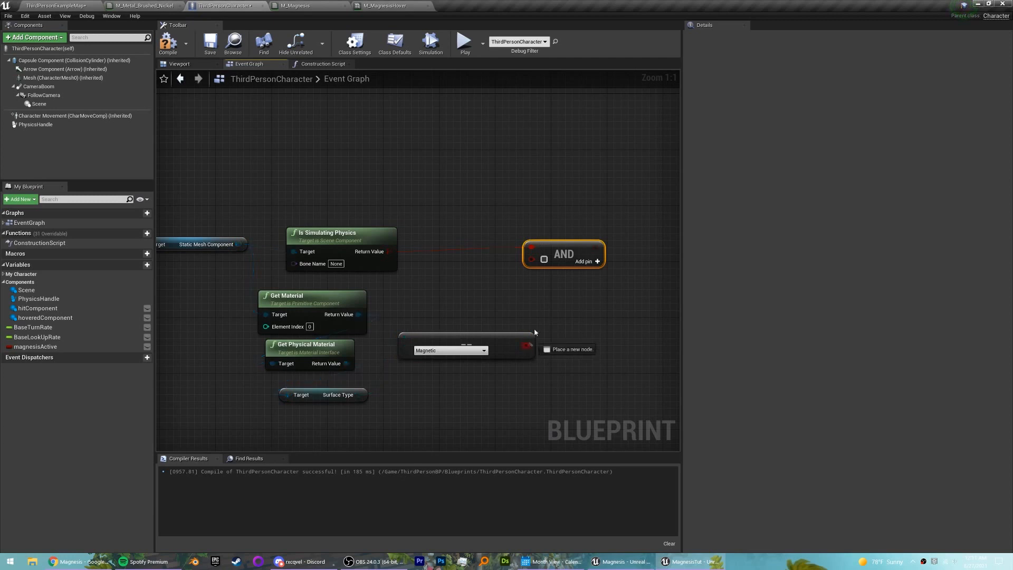
drag(535, 330, 530, 259)
click(591, 211)
Add a Branch from the For Each Loop's Loop Body and use the AND result as its condition
scroll(607, 169, down, 3)
right_drag(518, 191, 442, 202)
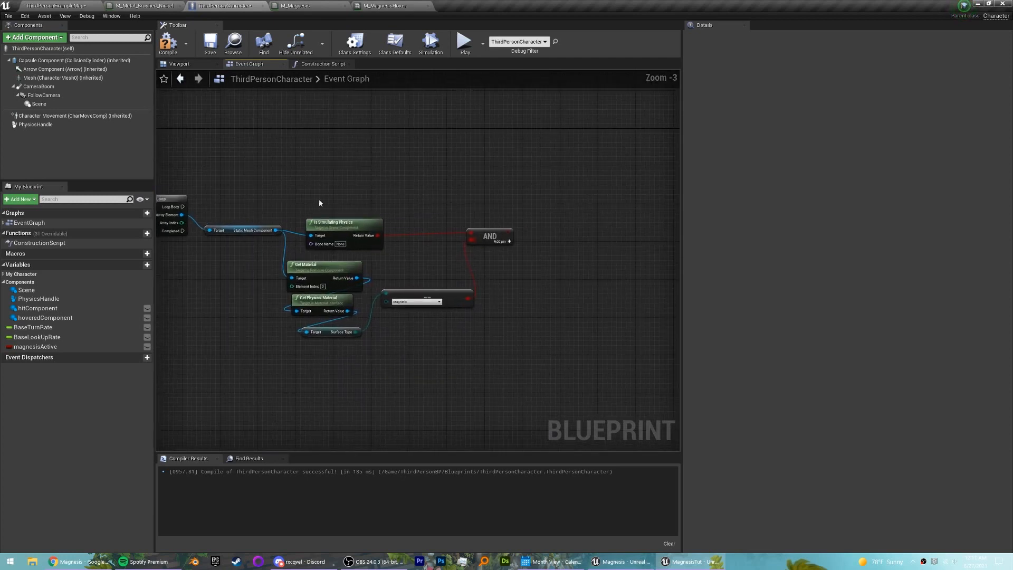
right_drag(258, 216, 275, 215)
drag(528, 210, 572, 196)
text(branch)
key(Return)
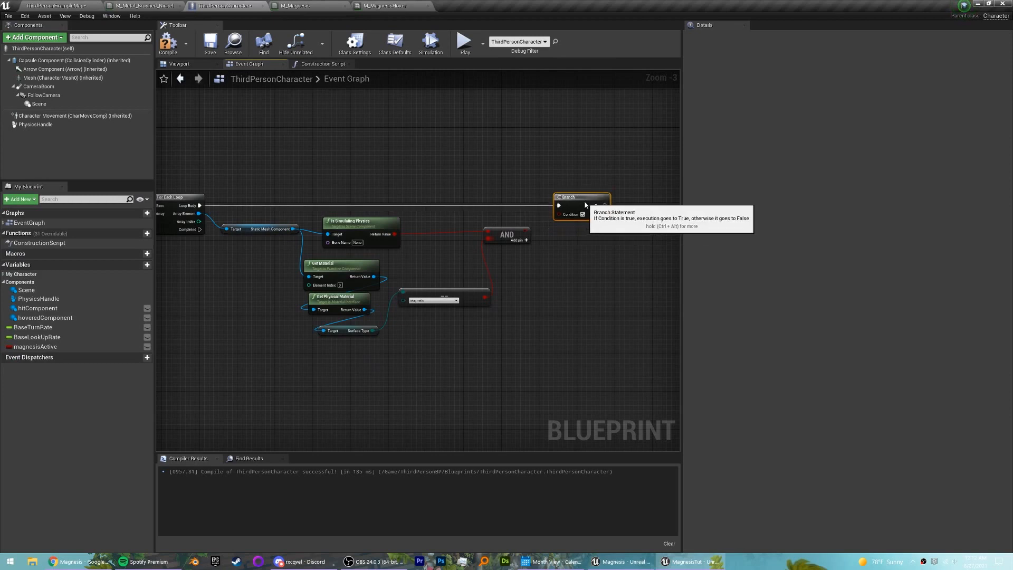
drag(528, 231, 559, 215)
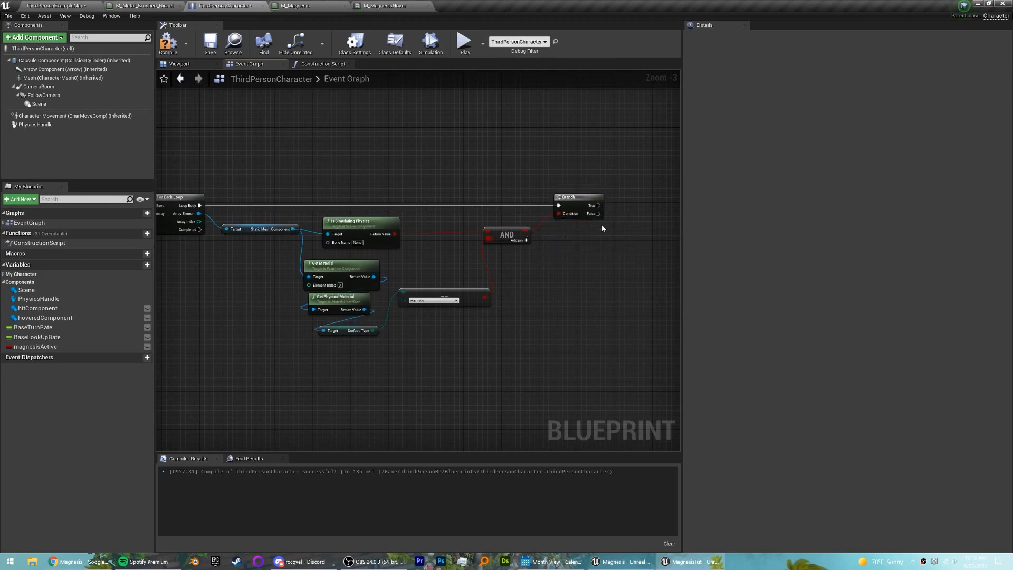
Add a second Branch to the True output of the magnetic-check Branch
right_drag(604, 228, 483, 239)
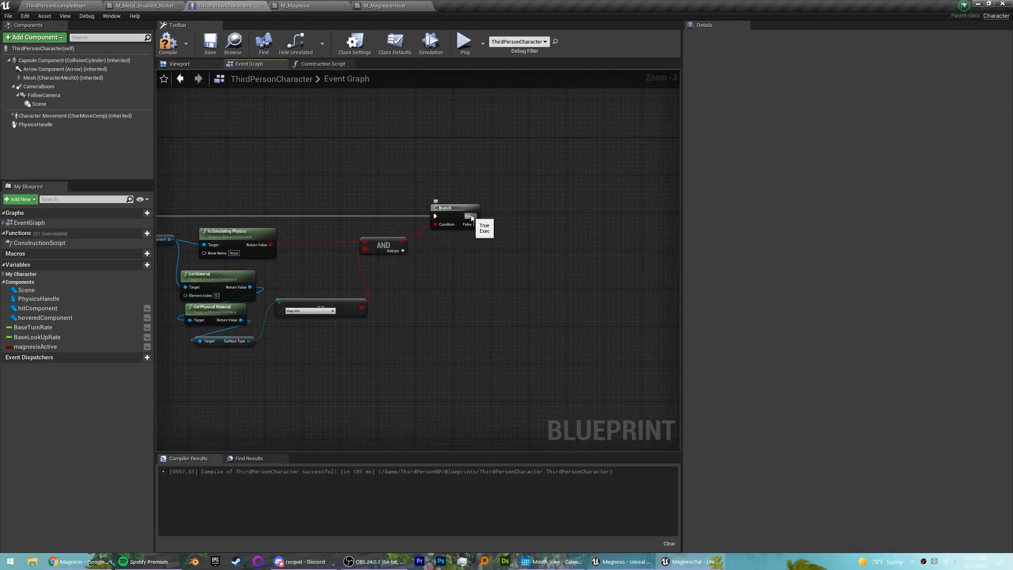
drag(525, 215, 525, 216)
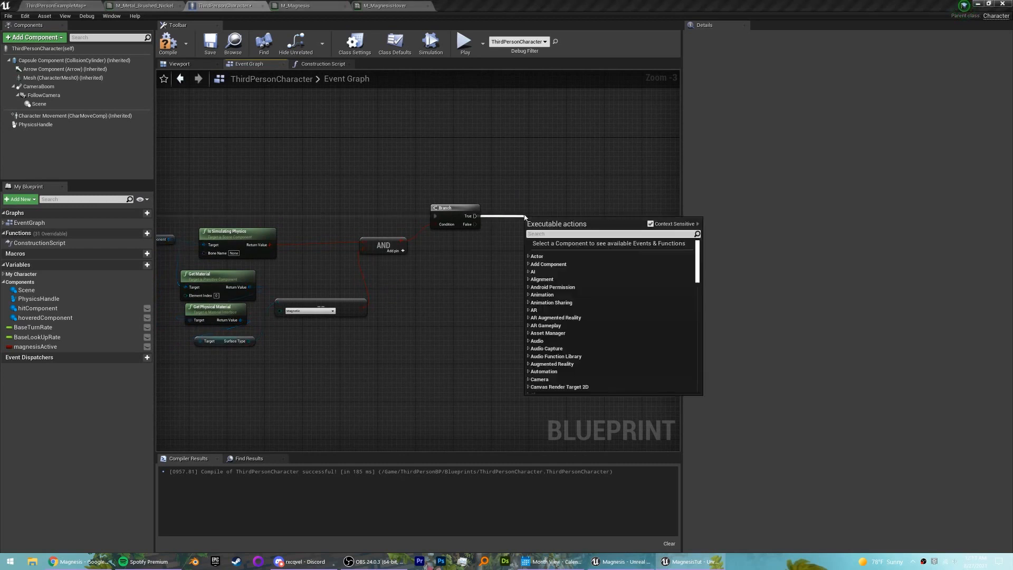
text(branch)
key(Return)
Compare the Static Mesh Component with hoveredComponent using an Equal (==) node and use the result as the second Branch's condition
right_drag(297, 276, 463, 267)
scroll(410, 264, down, 1)
scroll(322, 266, up, 1)
right_drag(317, 265, 262, 245)
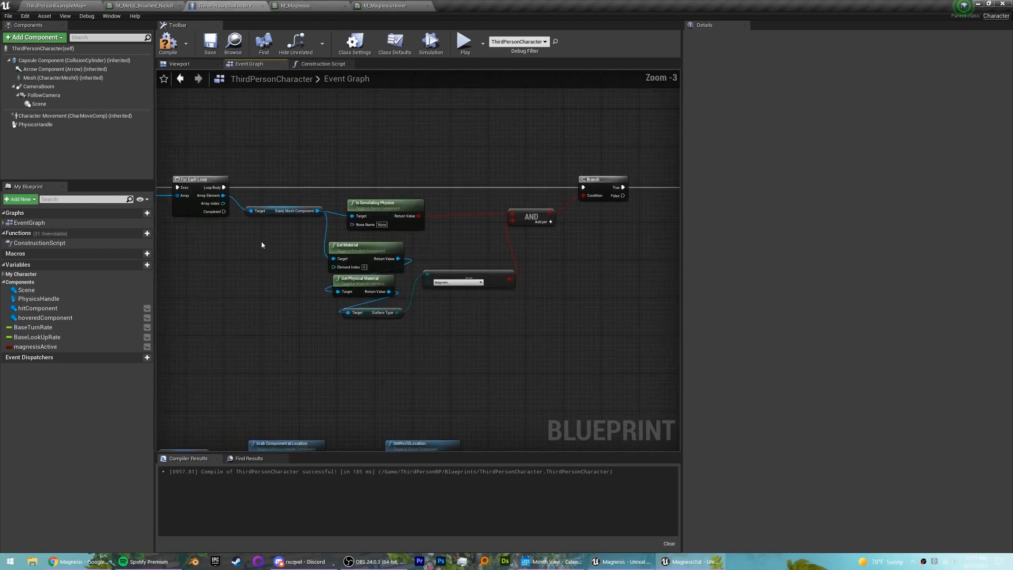
drag(317, 211, 555, 253)
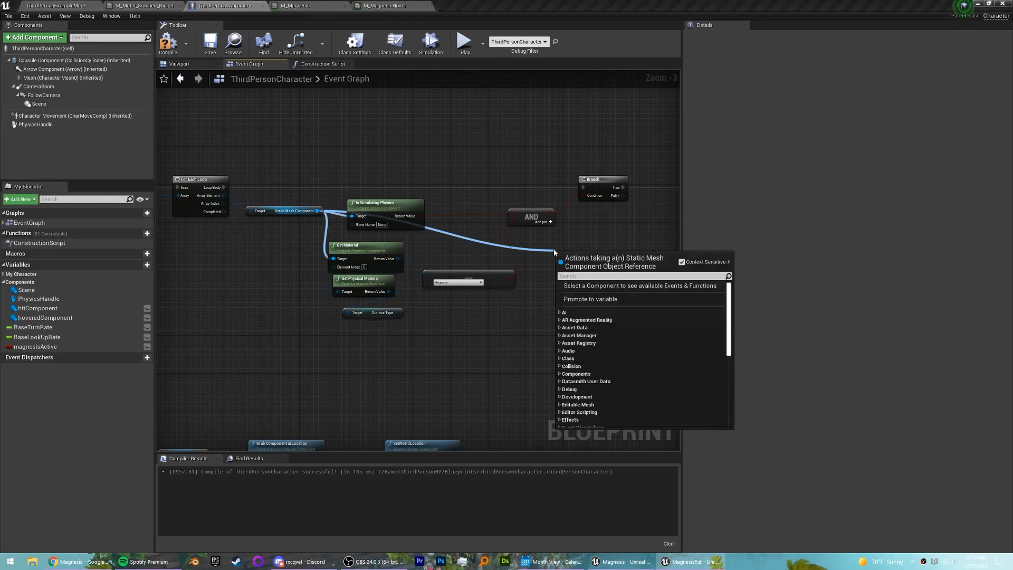
text(==)
key(Return)
right_drag(603, 243, 480, 249)
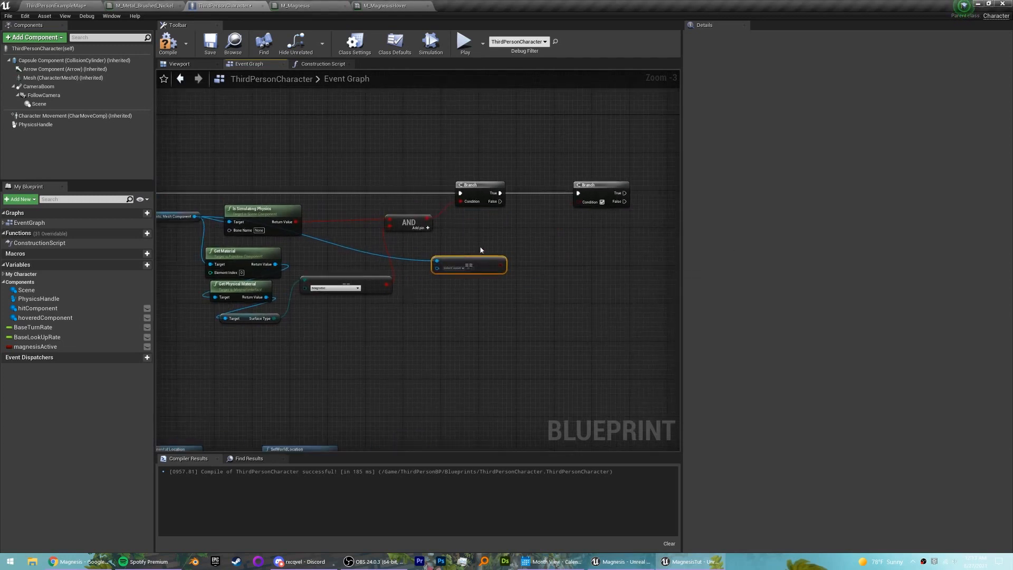
drag(474, 263, 510, 253)
drag(76, 317, 505, 257)
click(552, 231)
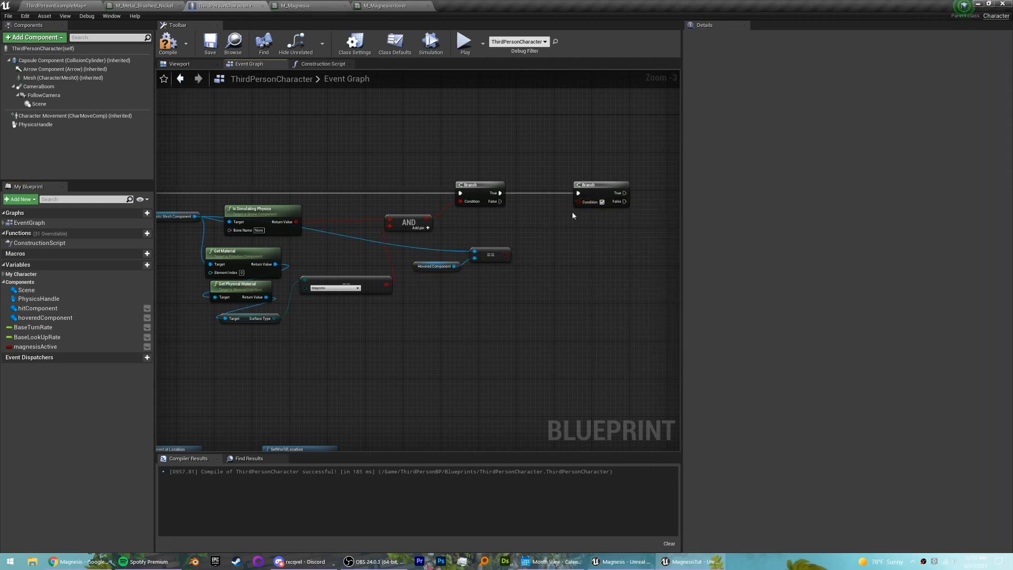
drag(579, 202, 508, 256)
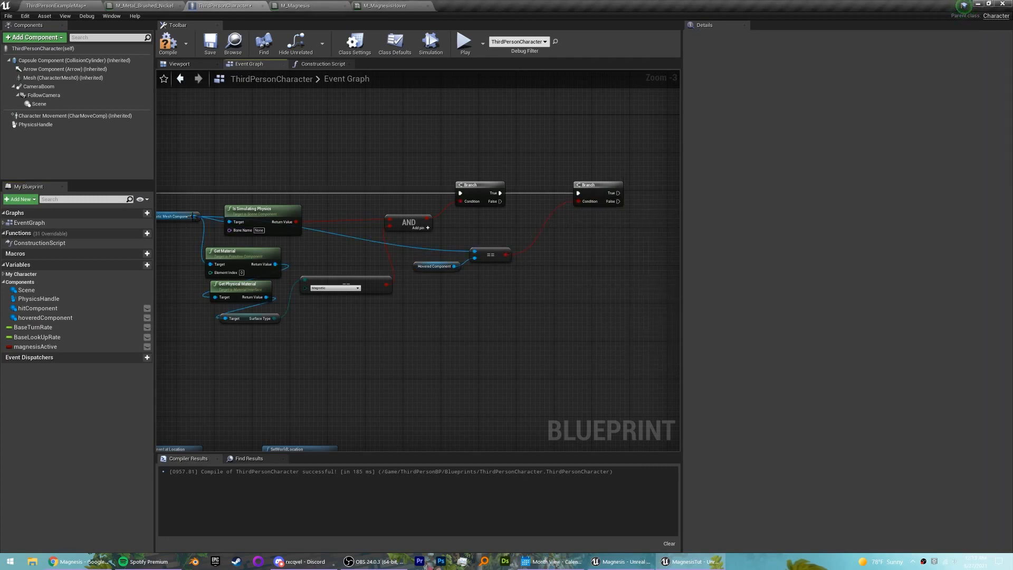
Add a Set Material node for the Static Mesh Component on the second Branch's True output, with M_MagnesisHover as its material
drag(195, 216, 640, 190)
text(set mater)
key(Return)
click(639, 222)
text(hover)
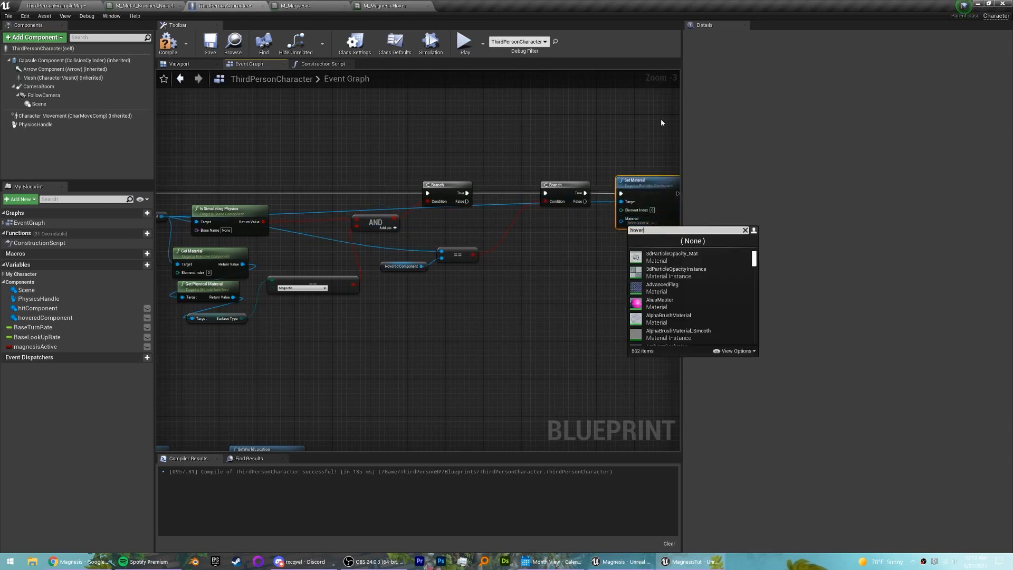
click(665, 272)
Add a Set Material node on the second Branch's False output, replacing its Mesh target with the loop's Static Mesh Component
right_drag(610, 264, 522, 246)
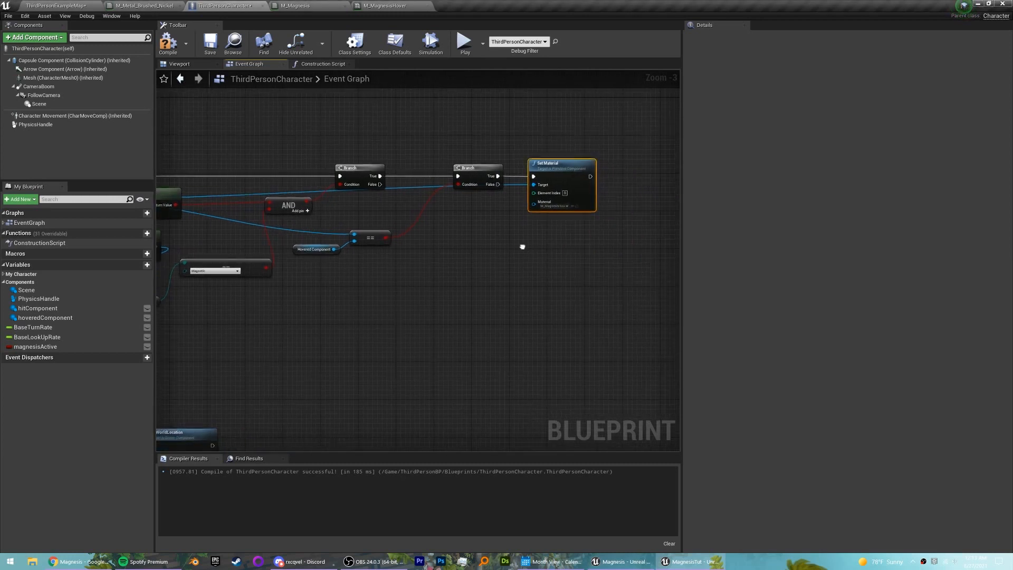
drag(498, 185, 524, 239)
text(set)
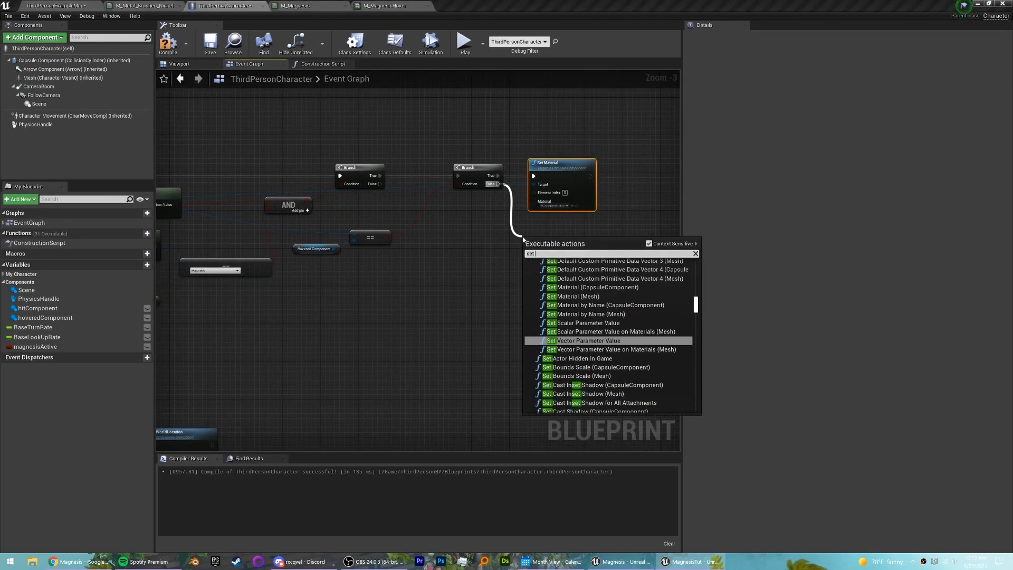
text( material)
key(Return)
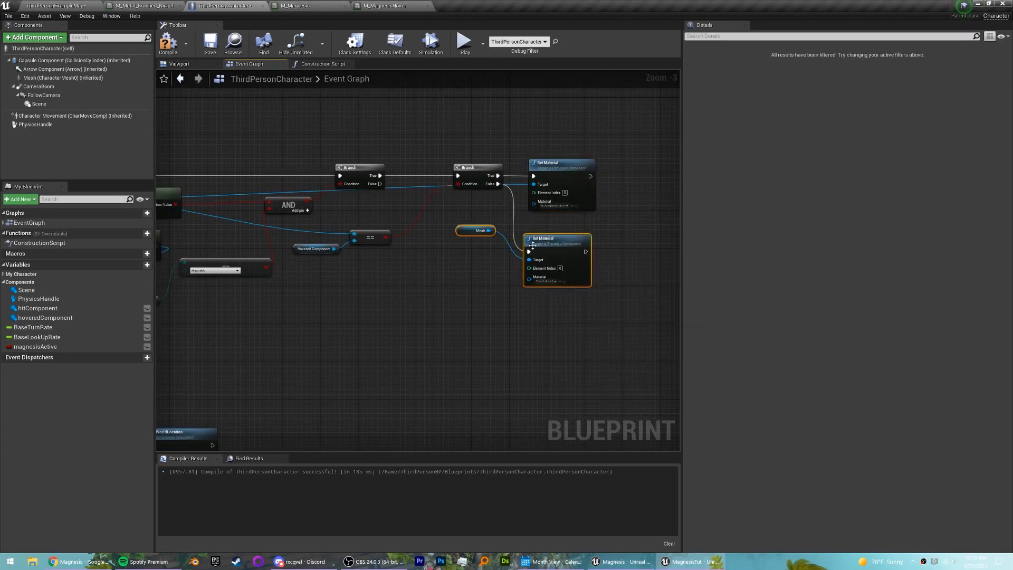
click(476, 231)
right_drag(477, 230, 518, 219)
key(Delete)
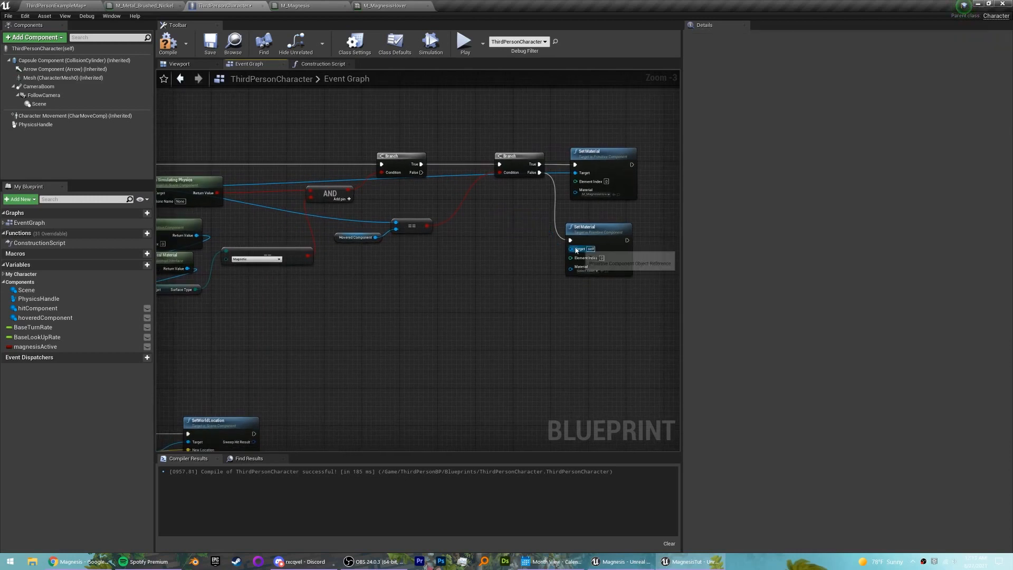
drag(572, 249, 307, 188)
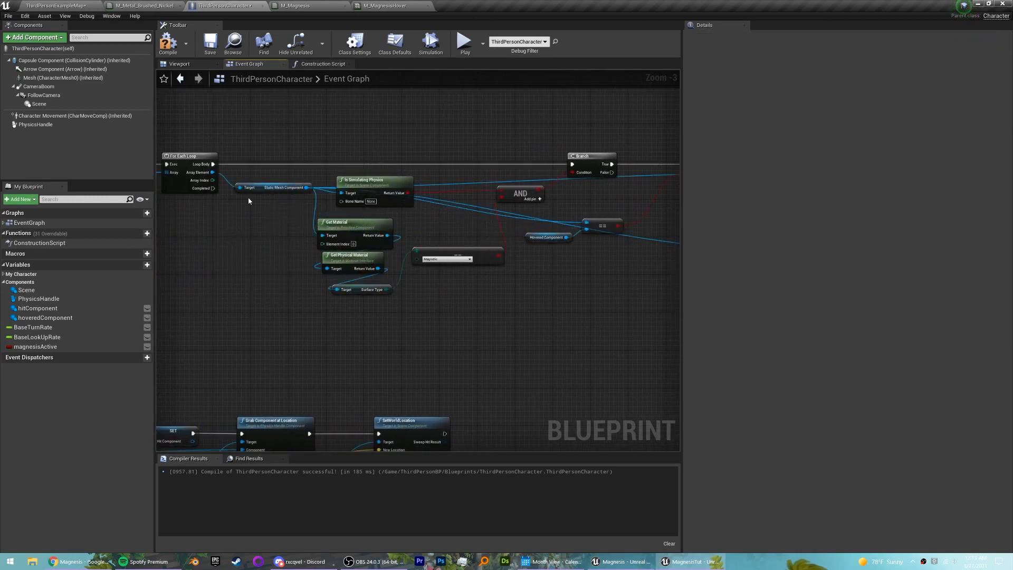
Set the material of the Set Material node on the second Branch's False output to M_MagnesisNormal and compile the blueprint
right_drag(584, 274, 368, 295)
click(477, 280)
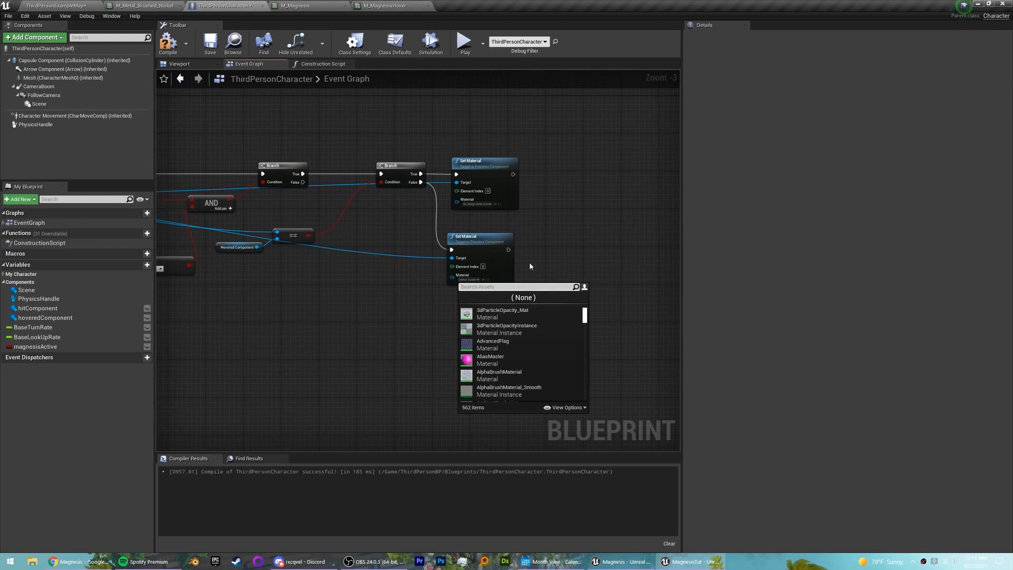
text(magne)
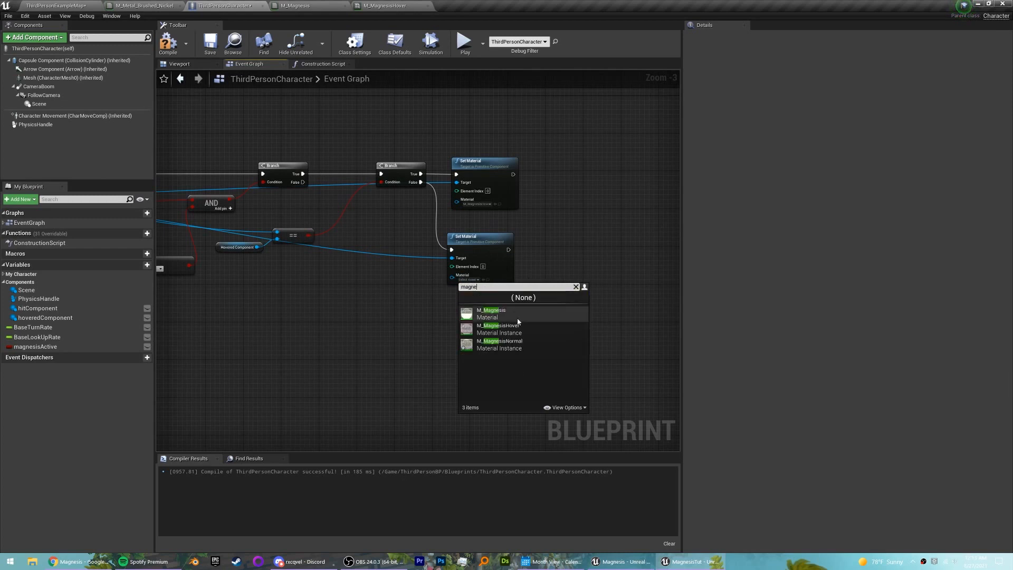
click(508, 344)
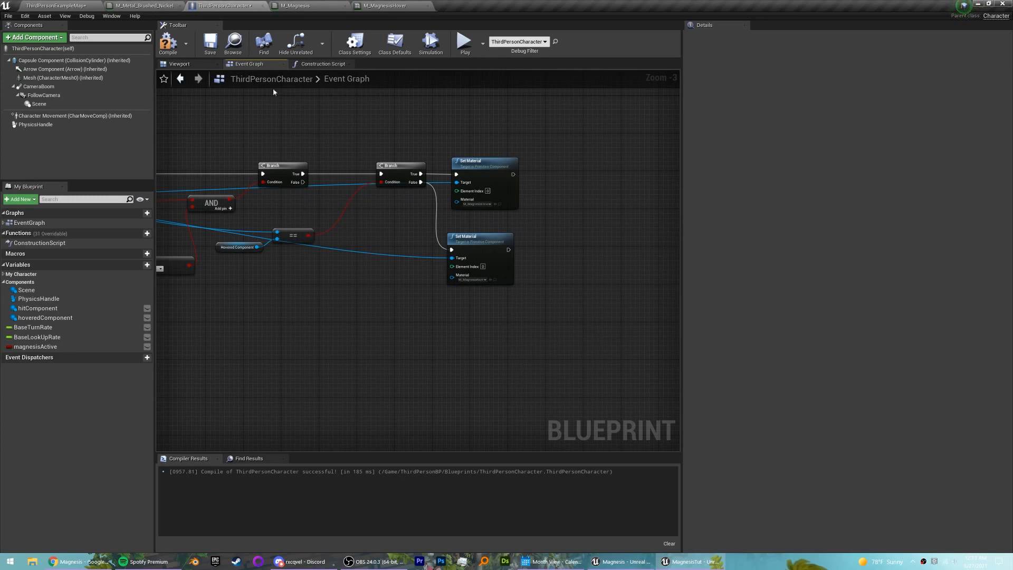
click(168, 44)
Connect the execution outputs of both Magnesis Active SET nodes to Get All Actors Of Class
scroll(466, 151, down, 1)
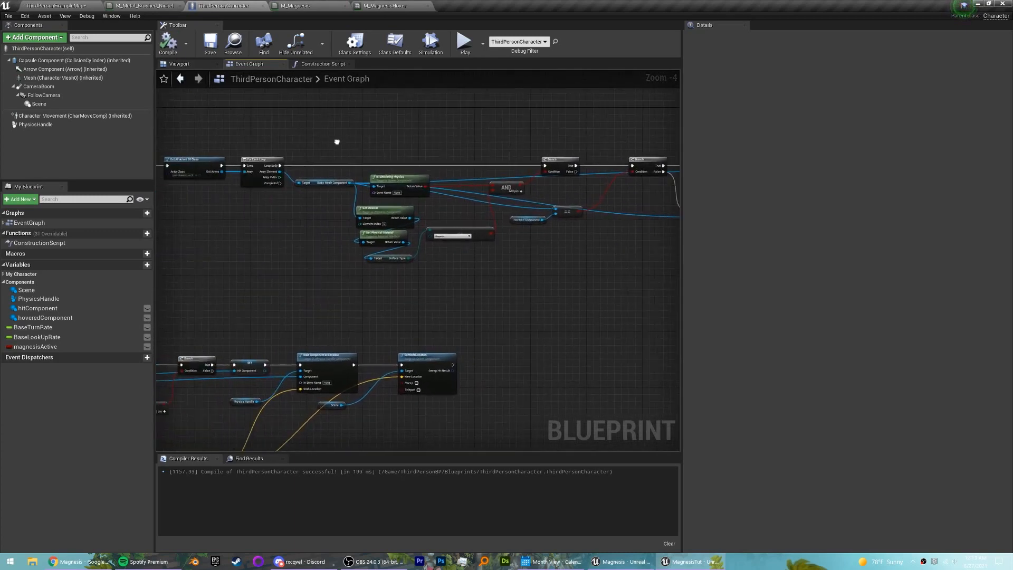
right_drag(373, 137, 662, 138)
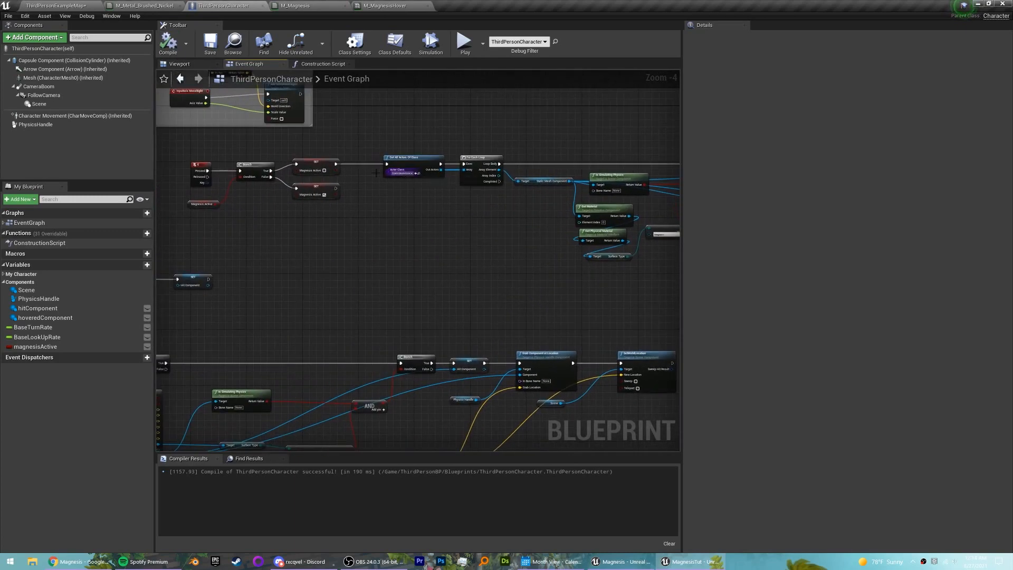
scroll(321, 181, up, 4)
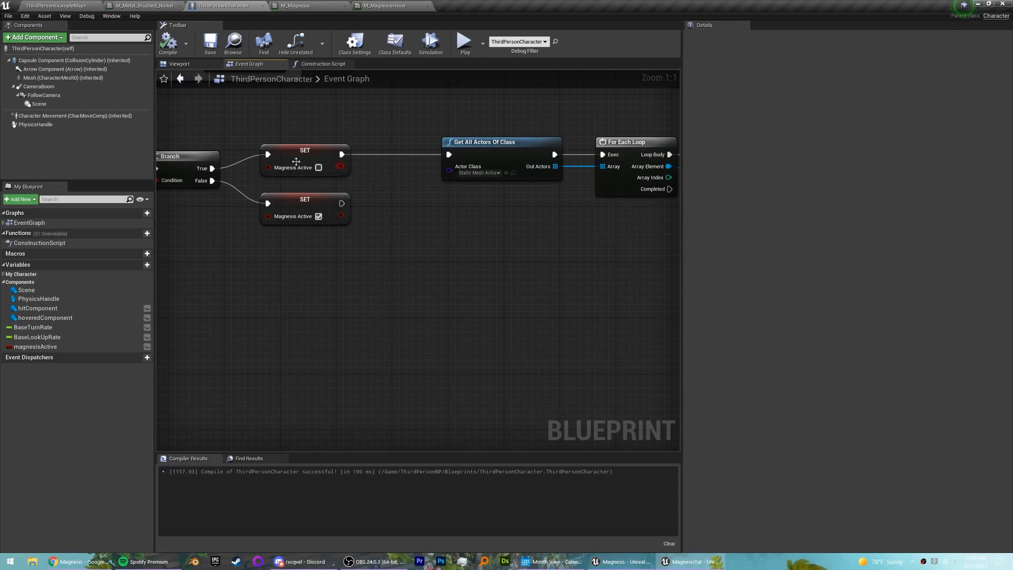
ctrl+drag(343, 154, 346, 199)
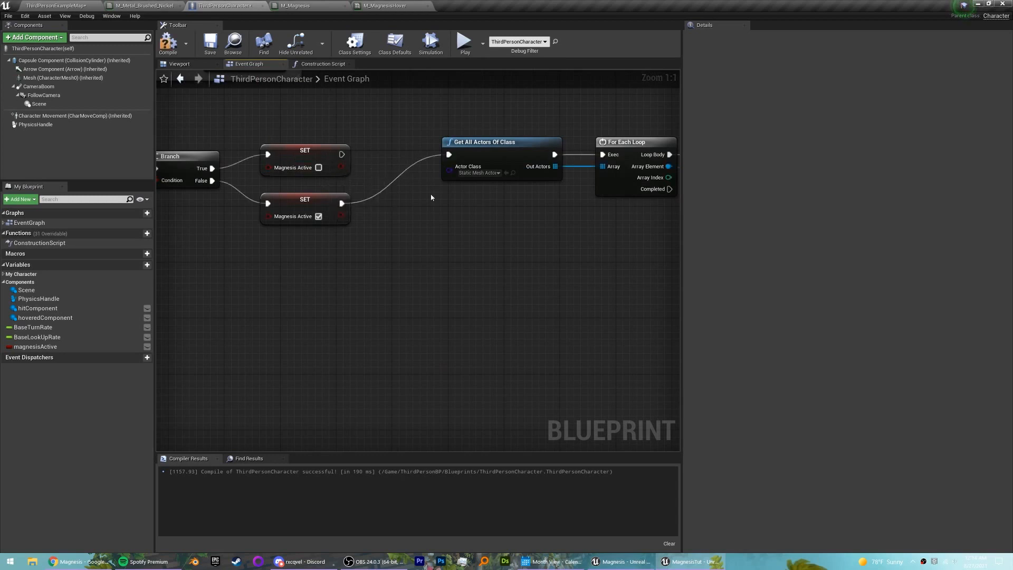
scroll(533, 152, down, 1)
right_drag(533, 152, 420, 137)
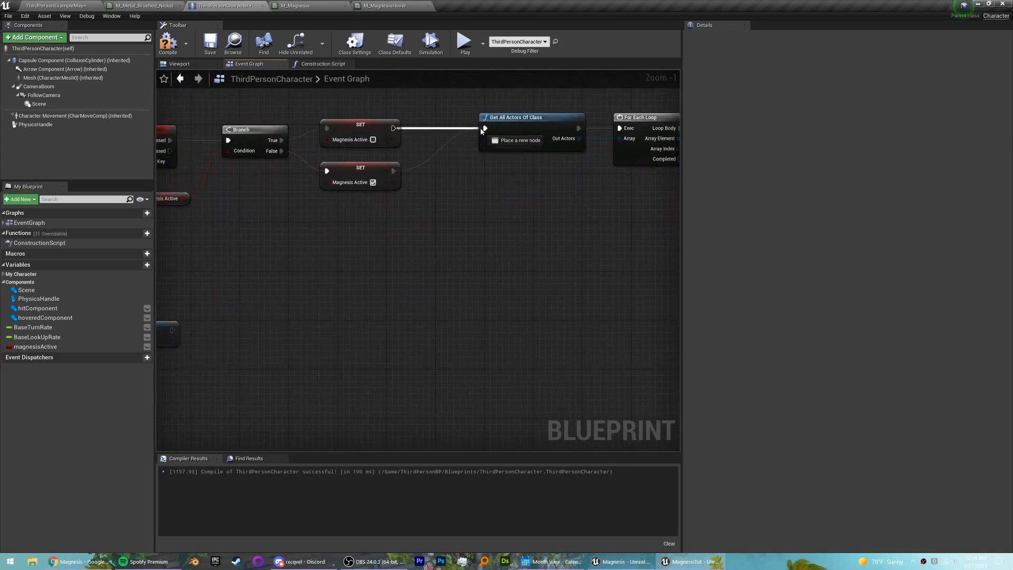
Feed the False-branch Set Material's Material input from a new Select node, using the magnesisActive variable as its index
right_drag(538, 201, 527, 280)
scroll(420, 197, down, 2)
scroll(407, 255, up, 3)
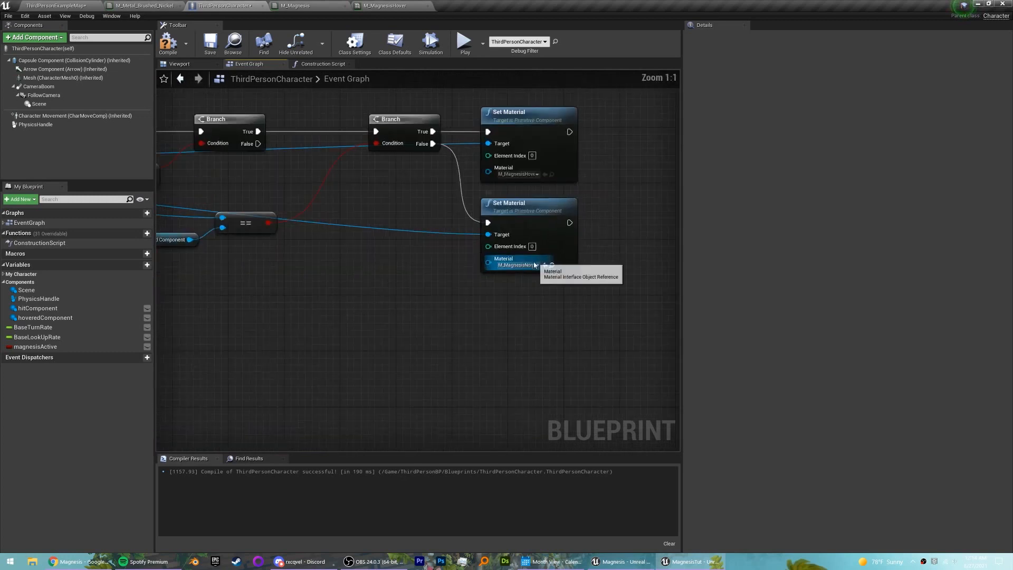
drag(585, 216, 517, 238)
text(sele)
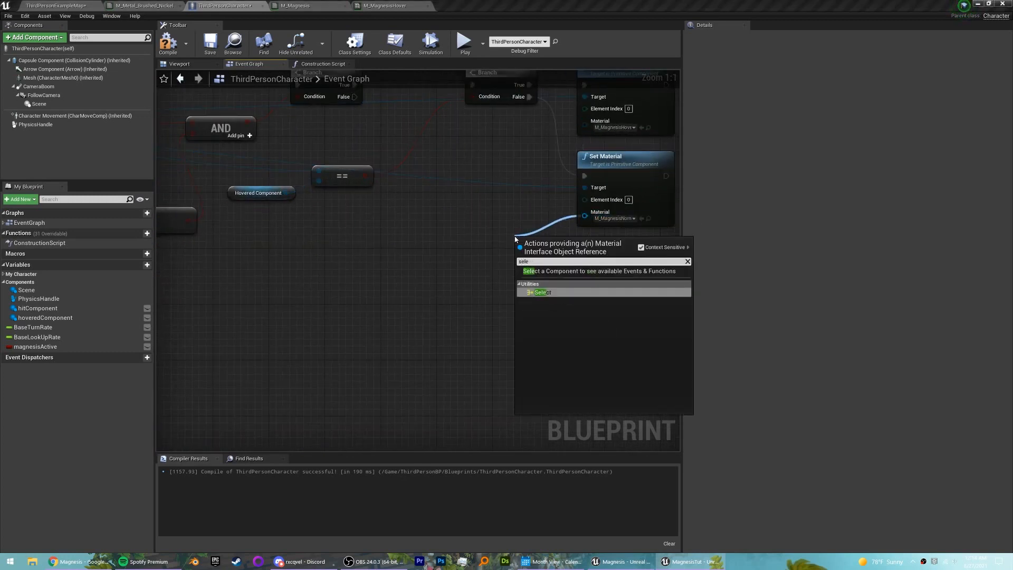
key(Return)
drag(623, 274, 514, 276)
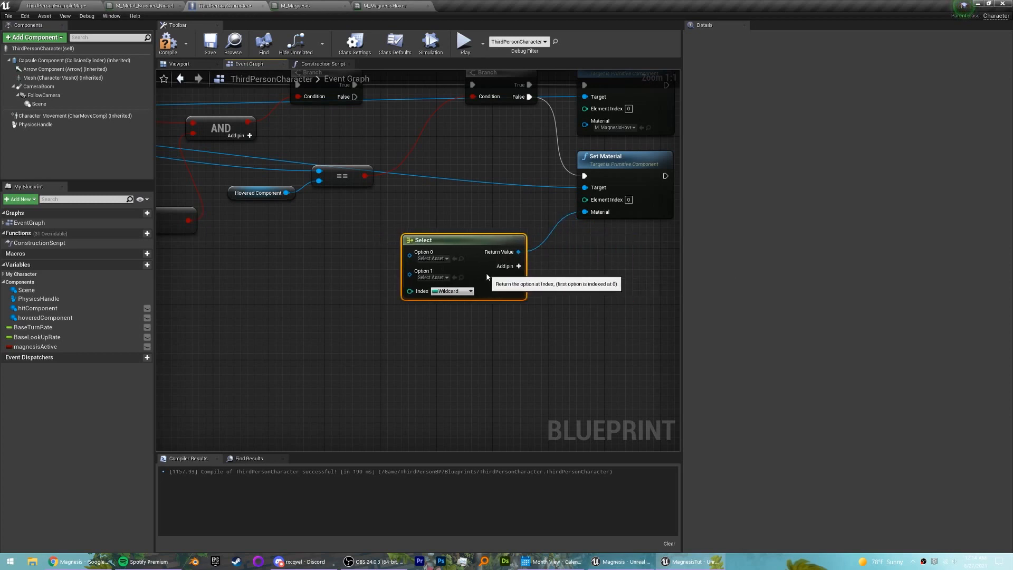
drag(84, 350, 410, 291)
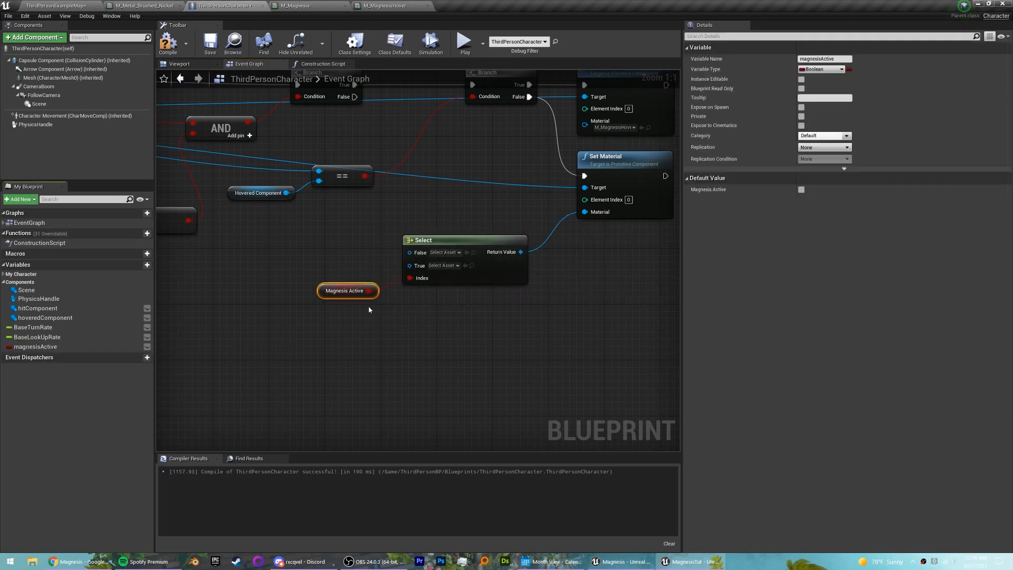
click(459, 300)
Set the Select node's True option to M_MagnesisHover and its False option to M_Metal_Brushed_Nickel, and compile the blueprint
click(444, 265)
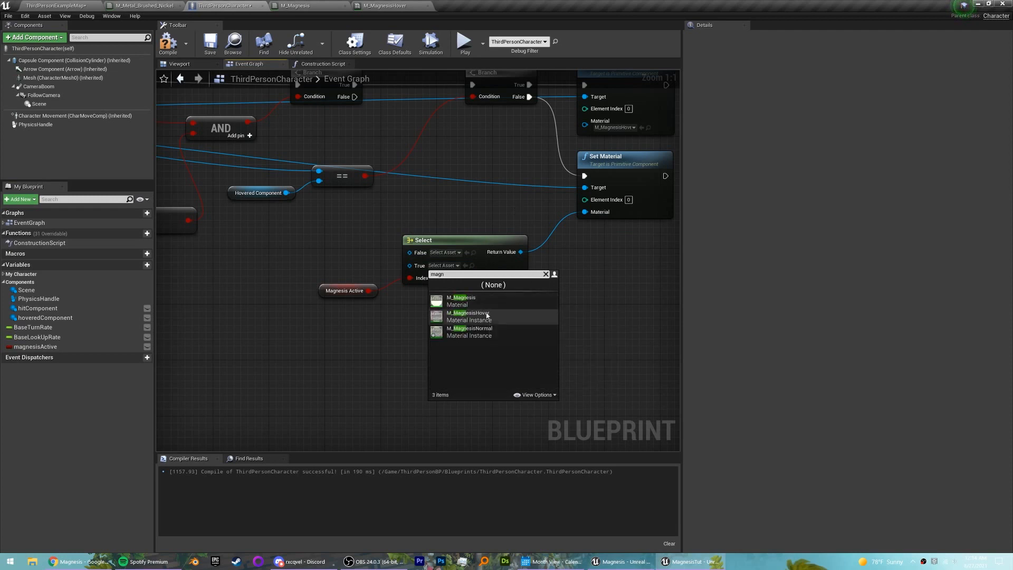
click(494, 313)
click(445, 252)
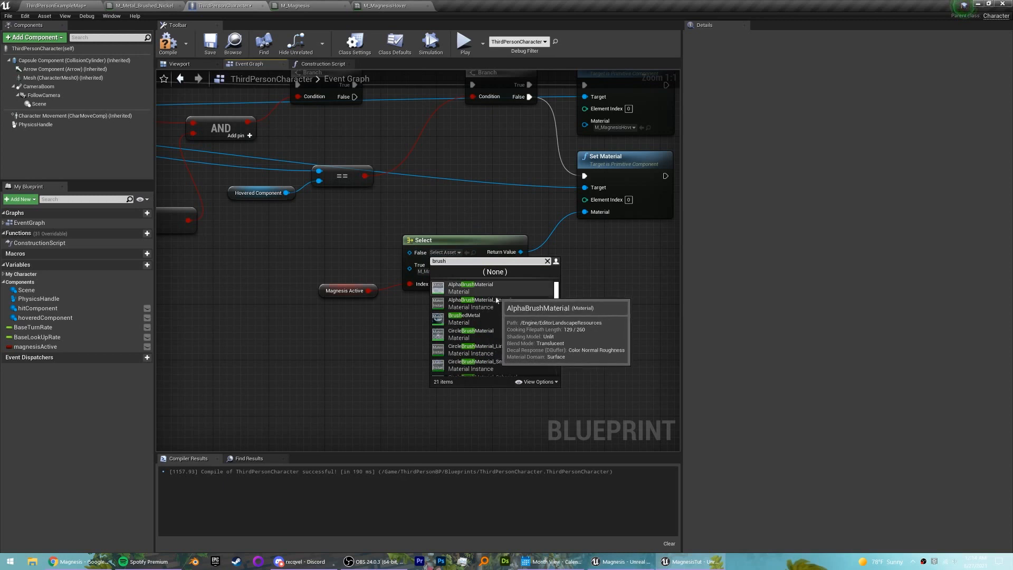
text(ed)
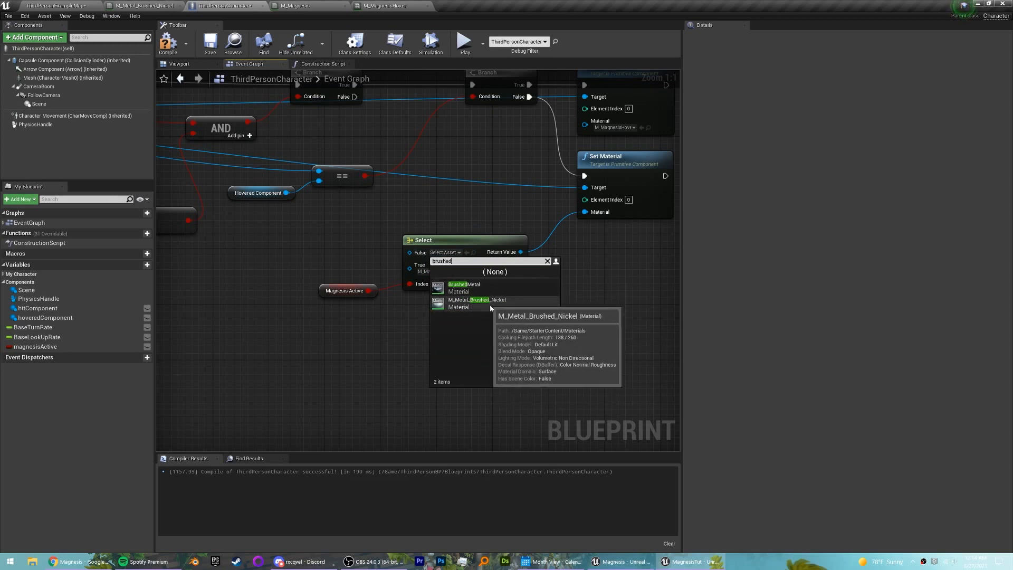
click(490, 306)
click(168, 43)
Collapse all nodes from Get All Actors Of Class through the Set Material nodes into a function named UpdateMaterial
scroll(402, 191, down, 5)
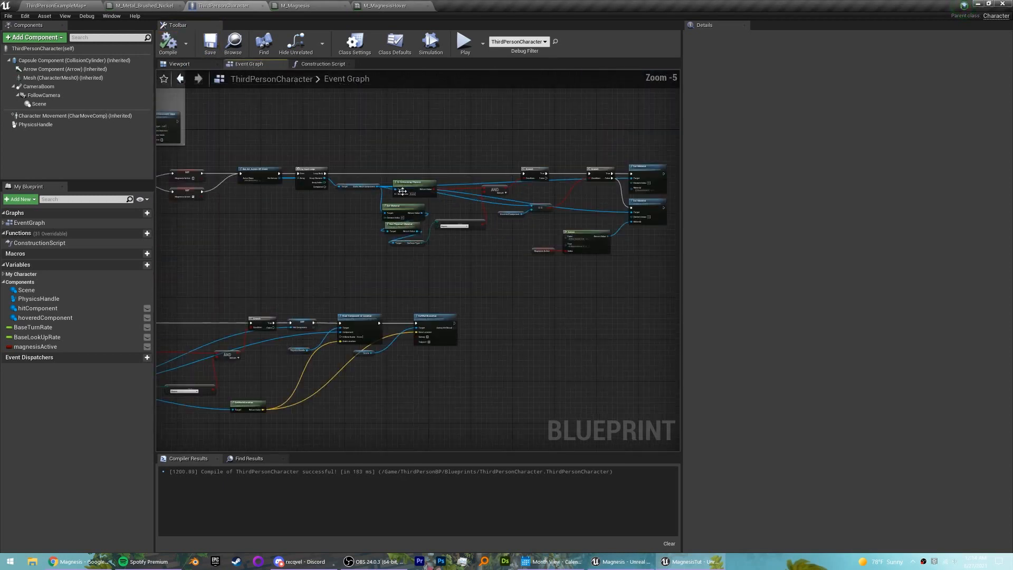
drag(483, 236, 647, 262)
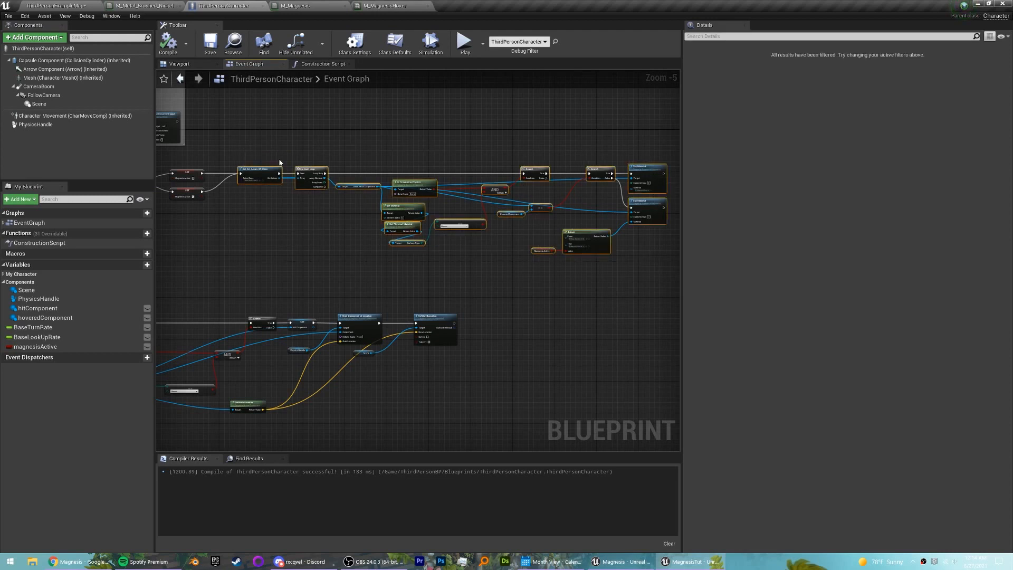
right_click(268, 170)
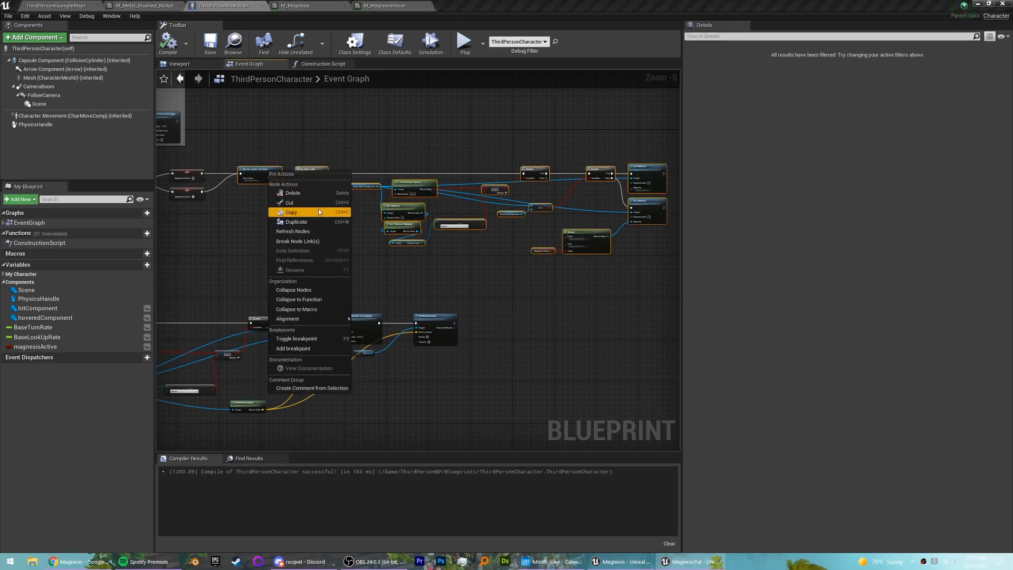
click(313, 301)
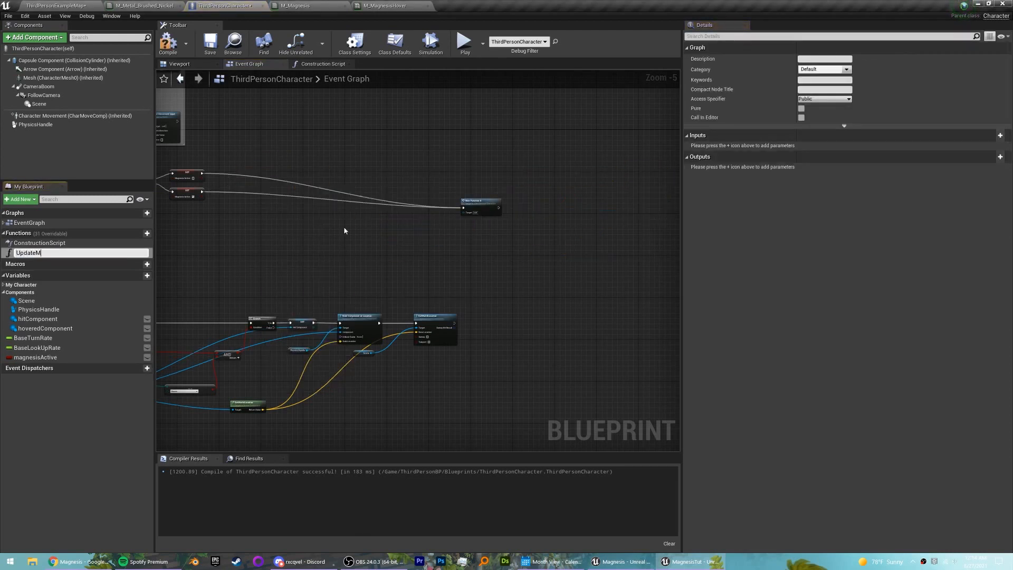
text(UpdateMaterial)
key(Return)
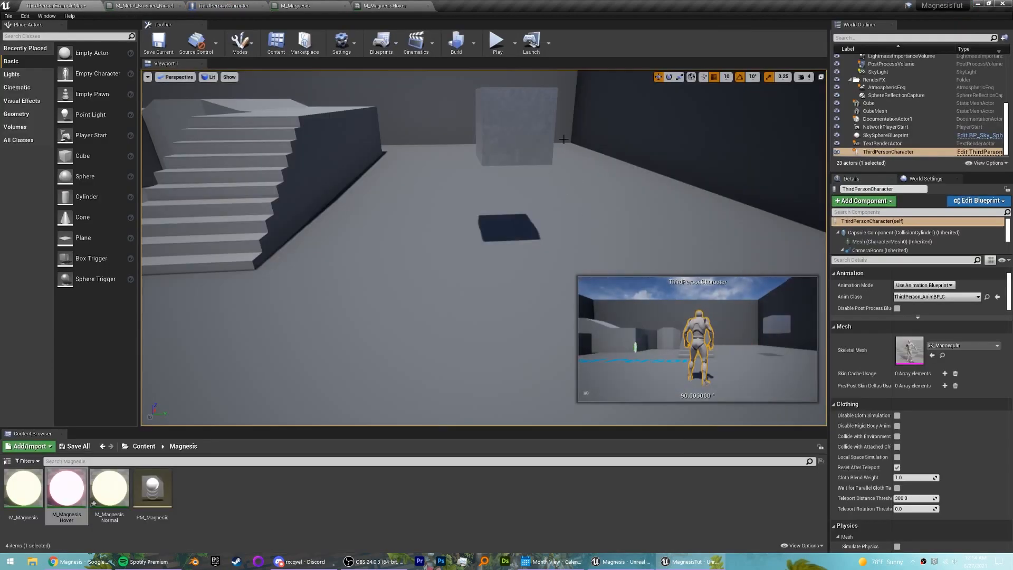
In the ThirdPersonExampleMap level, duplicate the floating metal cube three times and place the copies beside it
click(549, 113)
right_drag(549, 158, 549, 159)
key(s)
alt+drag(544, 204, 631, 156)
Place a sphere in the level above the Third Person text, near the stairs, and scale it up uniformly to several times its size
right_drag(631, 157, 165, 160)
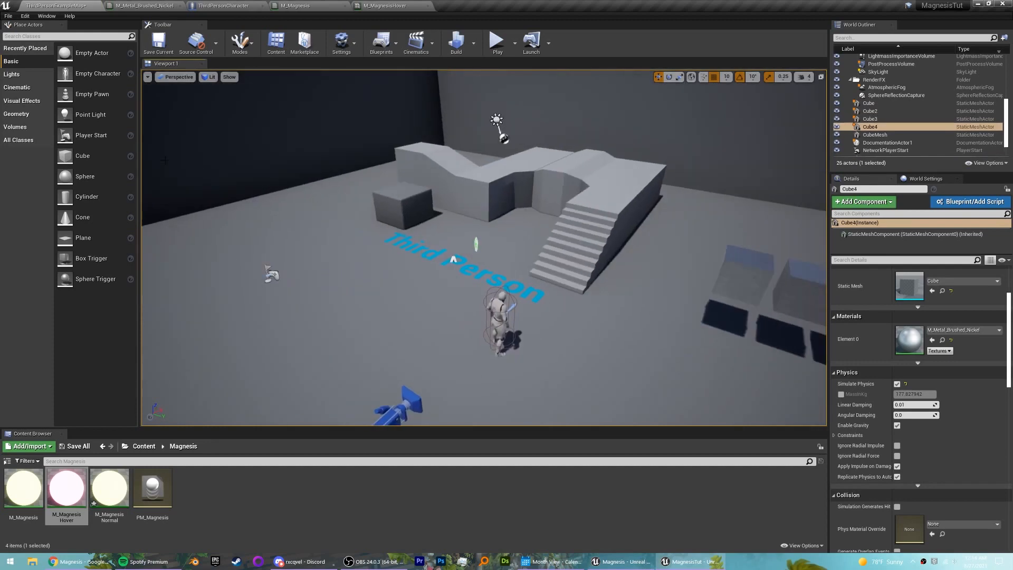
drag(85, 176, 475, 241)
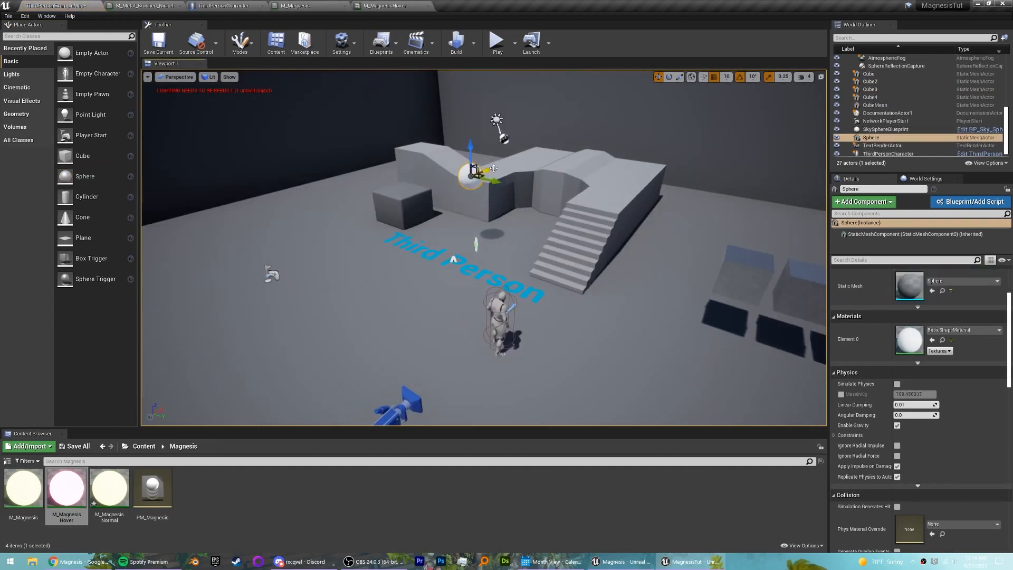
drag(468, 176, 501, 158)
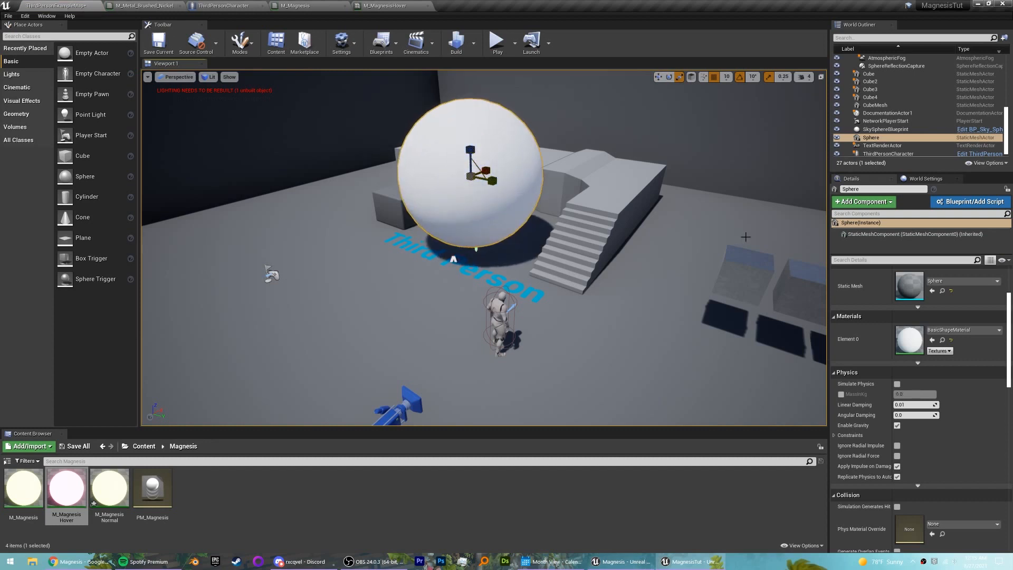
Assign the M_Metal_Brushed_Nickel material to the sphere
click(954, 330)
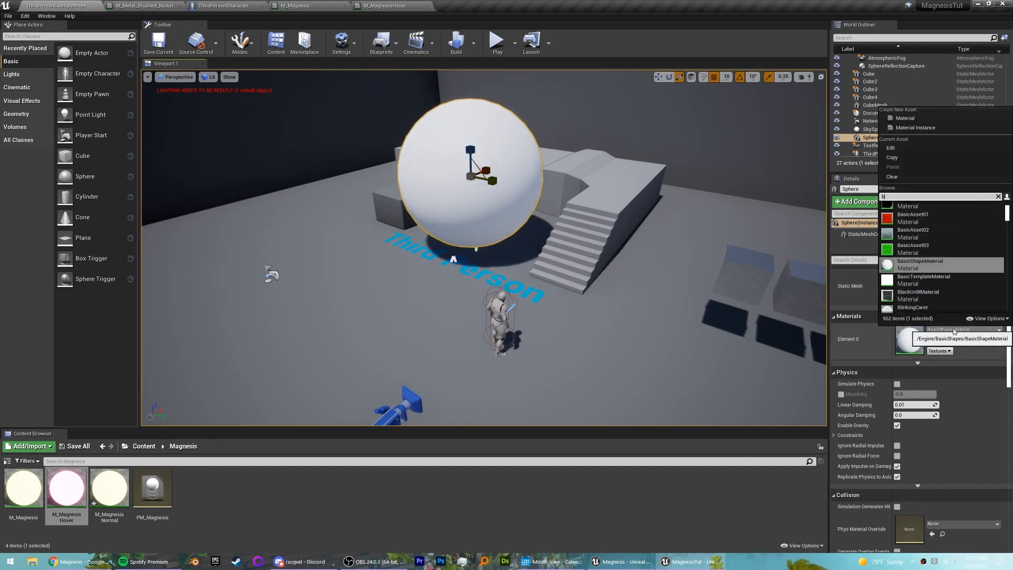
text(brushed)
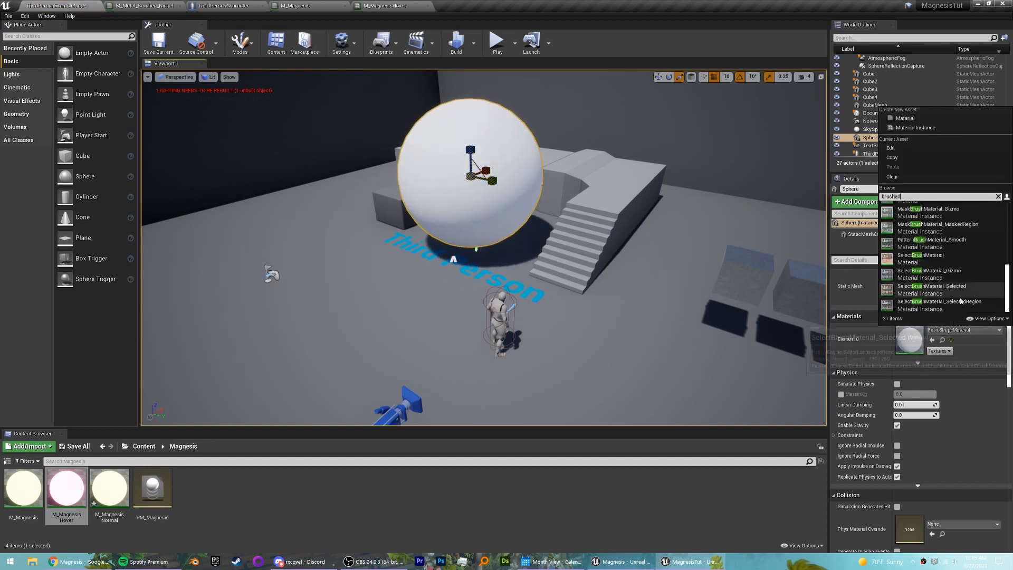
click(927, 224)
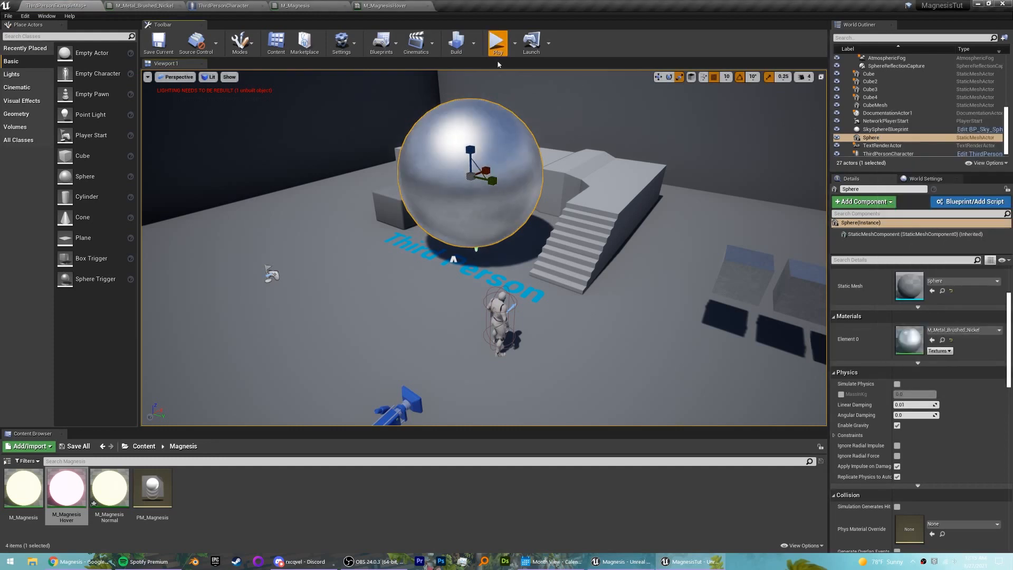
Playtest the level, toggling magnesis and moving the character to examine which objects highlight
click(497, 42)
key(s)
key(e)
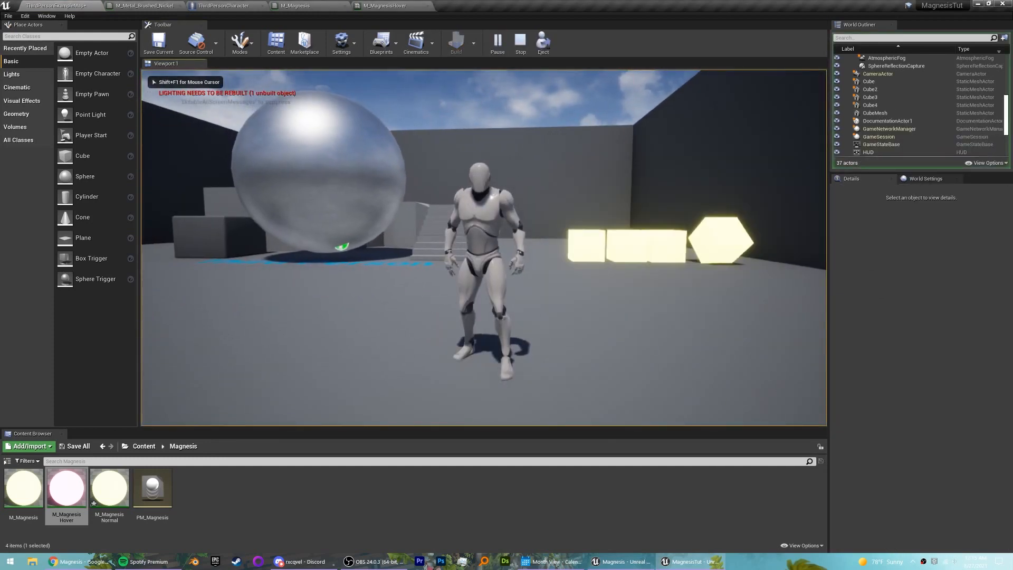
key(w)
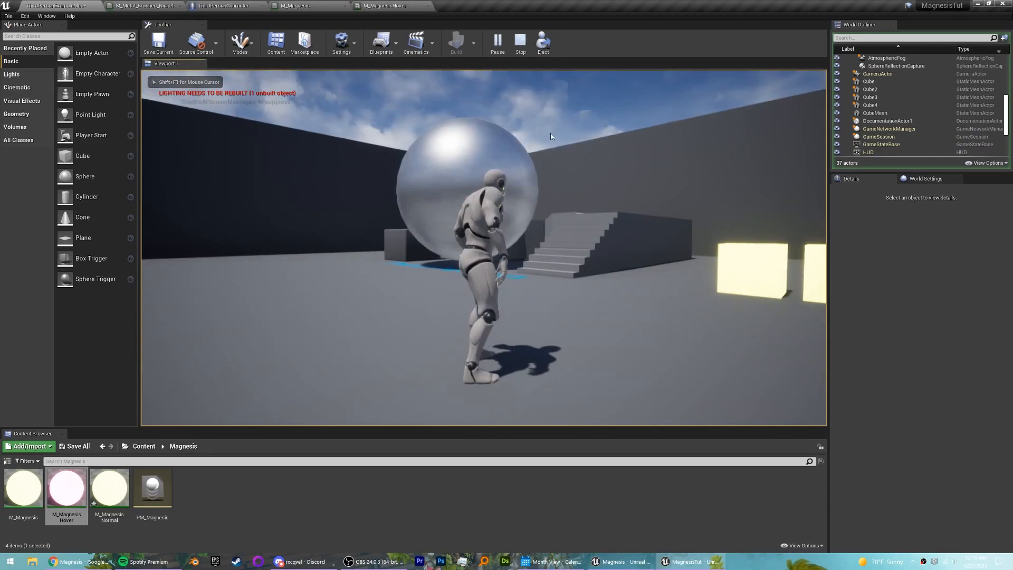
Stop the play session and enable Simulate Physics on the large sphere
key(Escape)
click(498, 175)
click(898, 385)
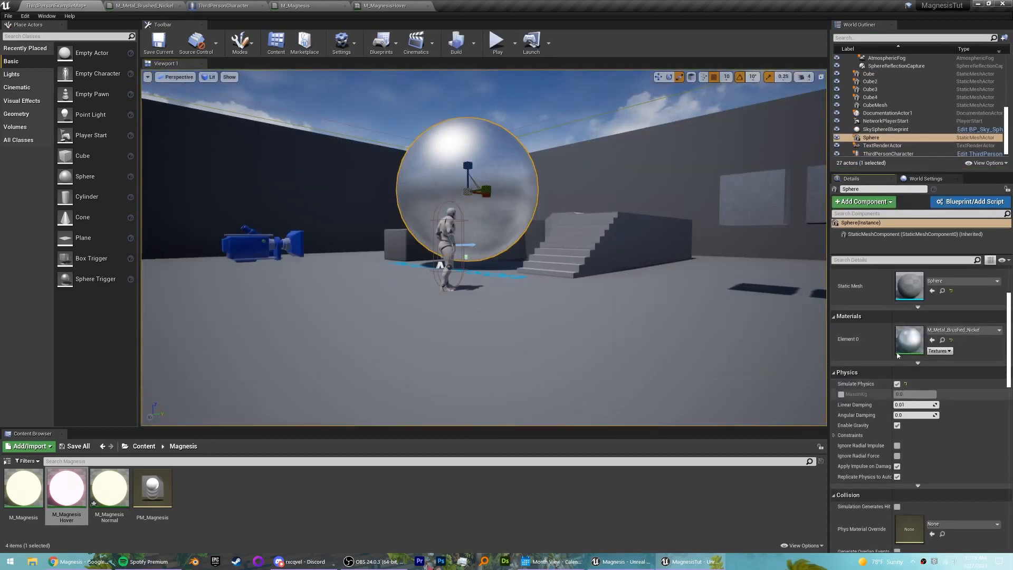
Playtest the level and toggle magnesis repeatedly in front of the physics-enabled sphere
click(499, 44)
key(s)
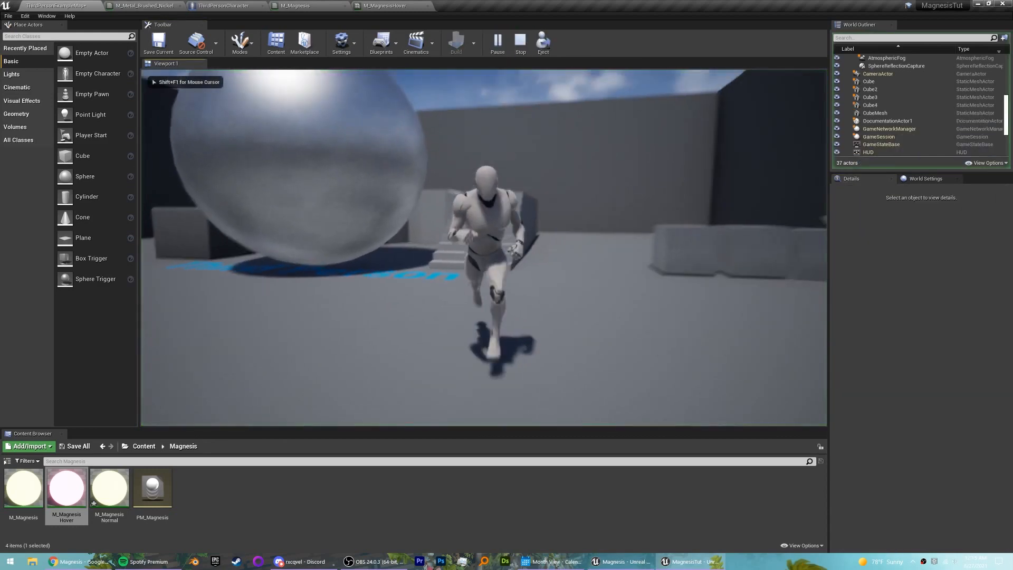
key(e)
key(s)
key(e)
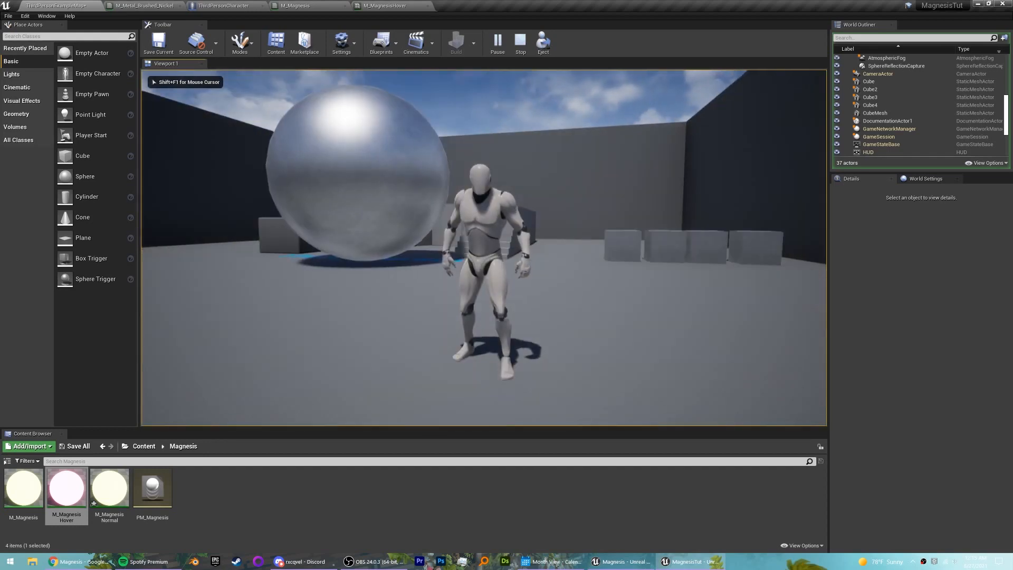
key(e)
key(Escape)
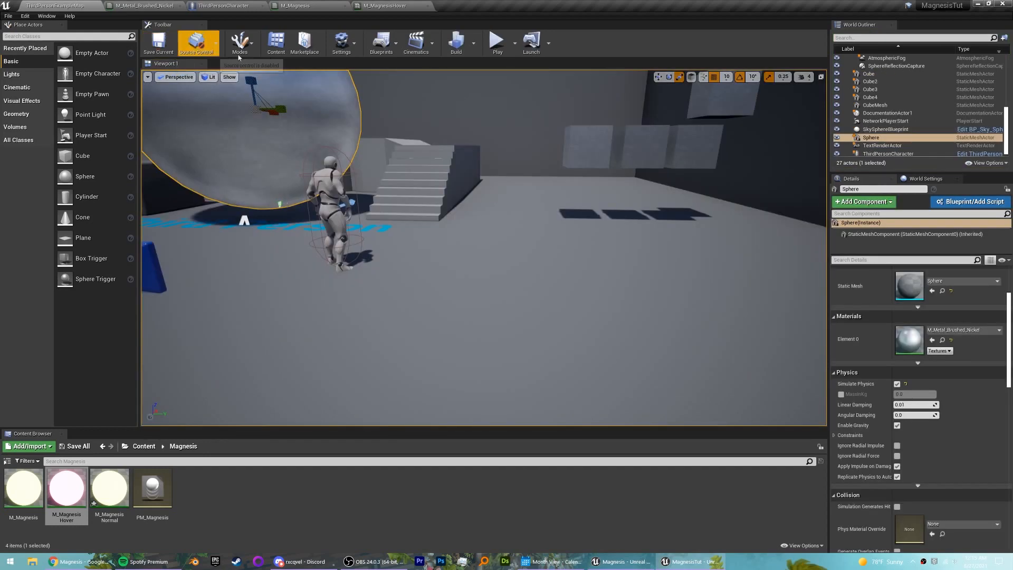
Run the level with magnesis activated and move the character around to check the sphere and the cubes
click(503, 53)
click(506, 142)
key(e)
key(d)
key(s)
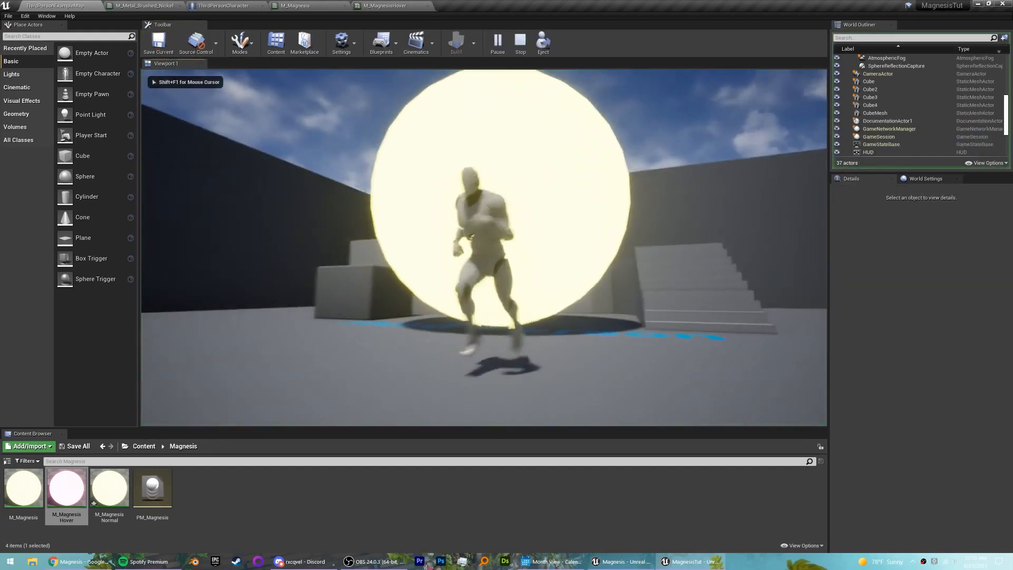
key(w)
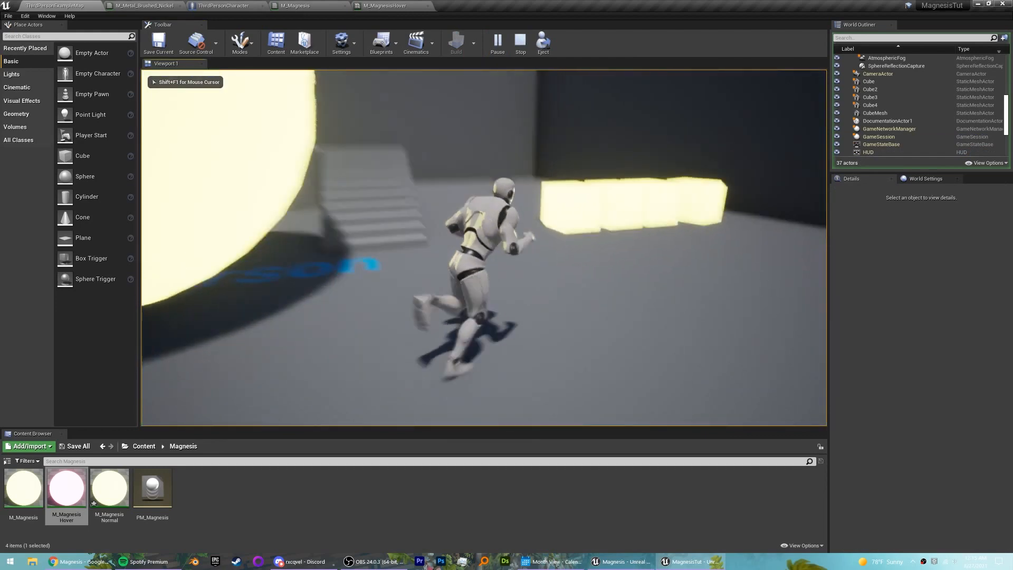
key(Escape)
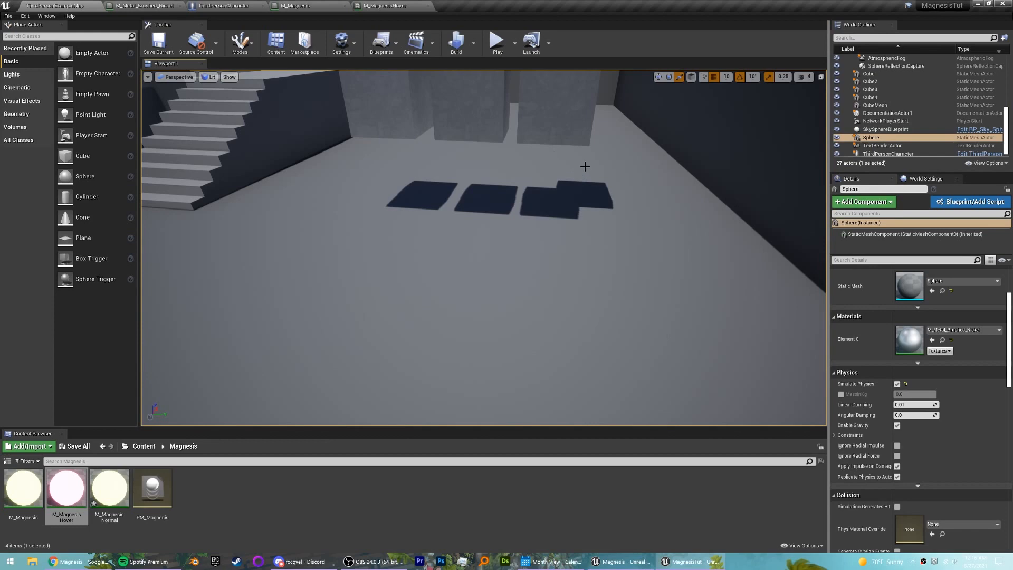
In the ThirdPersonCharacter Event Graph, collapse the line trace, hit result, surface check and branch nodes into a function named MagnesisLineTrace
click(217, 5)
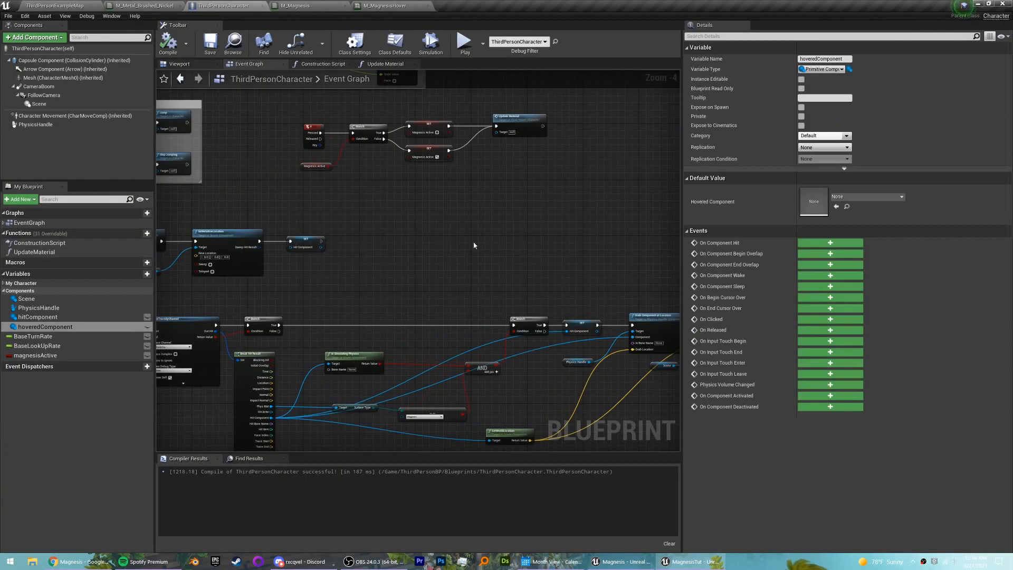
scroll(433, 243, down, 1)
right_drag(432, 244, 624, 165)
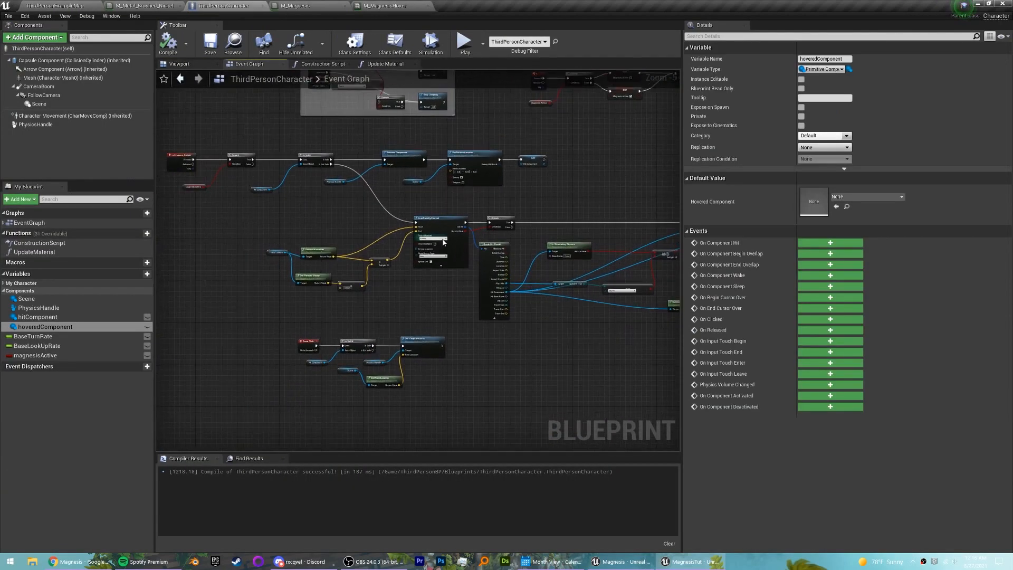
drag(277, 295, 503, 220)
right_drag(536, 220, 323, 230)
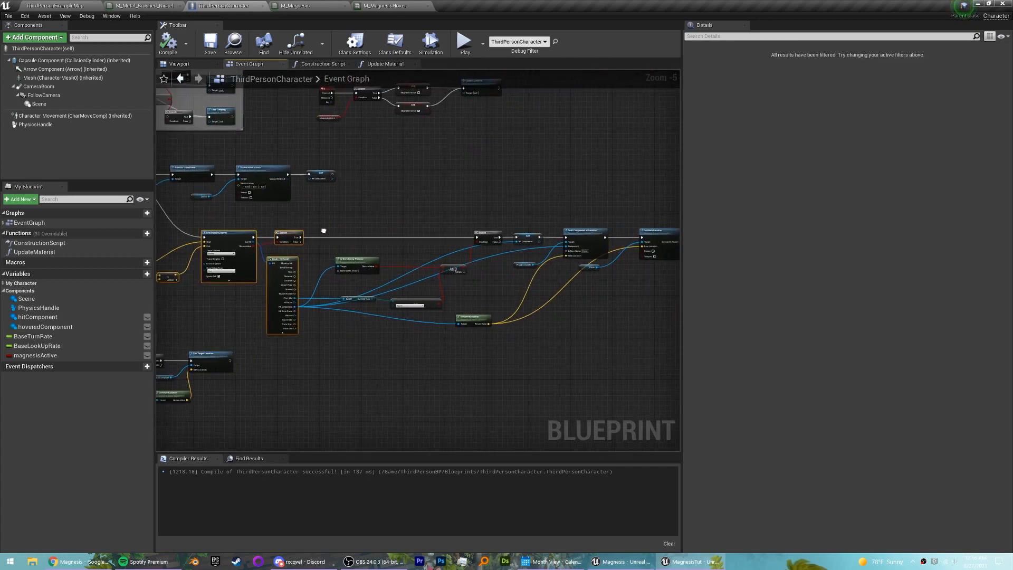
shift+click(483, 235)
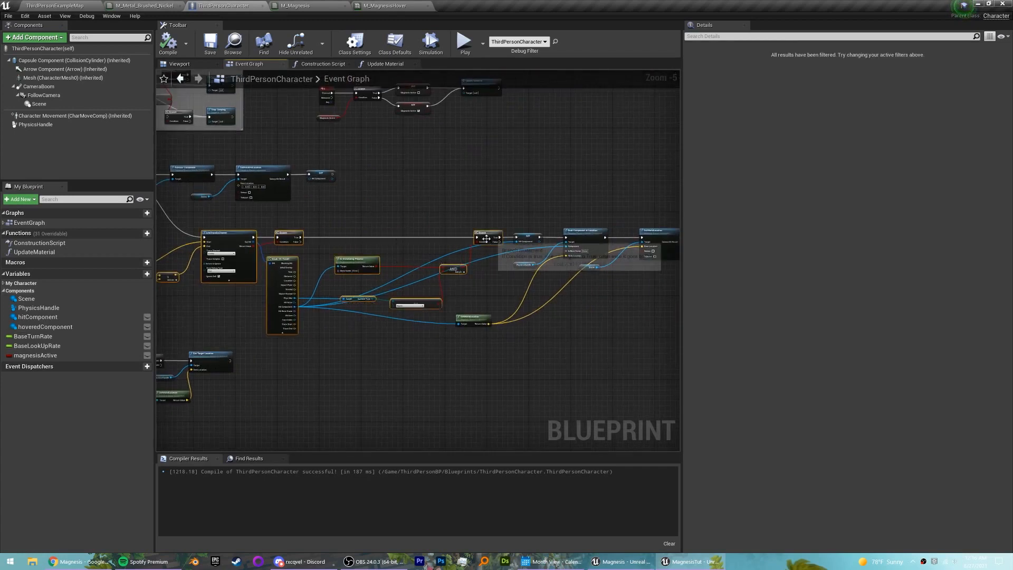
right_drag(470, 263, 369, 262)
scroll(369, 262, down, 1)
right_drag(273, 263, 392, 241)
scroll(392, 242, up, 1)
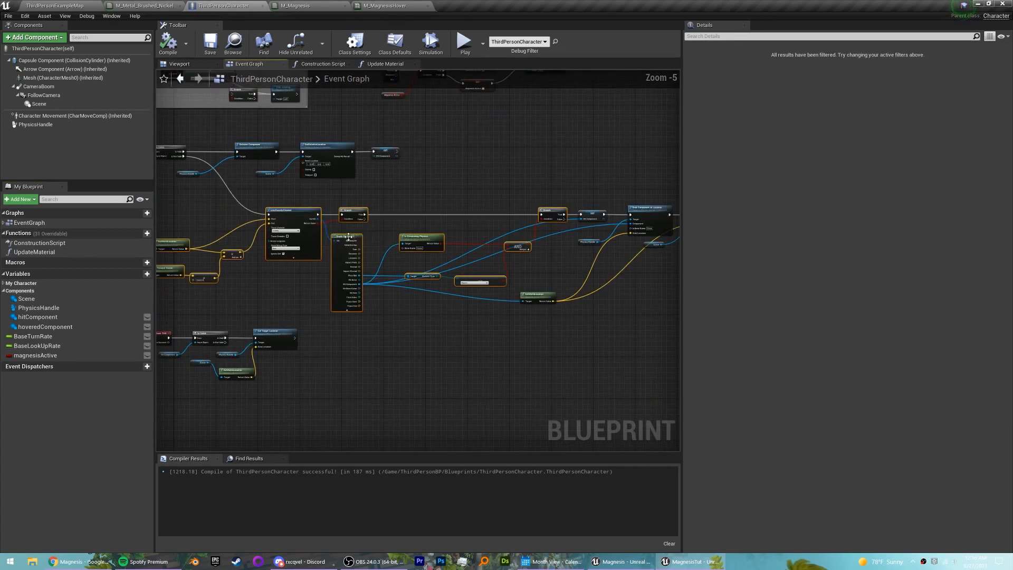
scroll(351, 236, down, 1)
scroll(296, 218, up, 1)
right_click(306, 220)
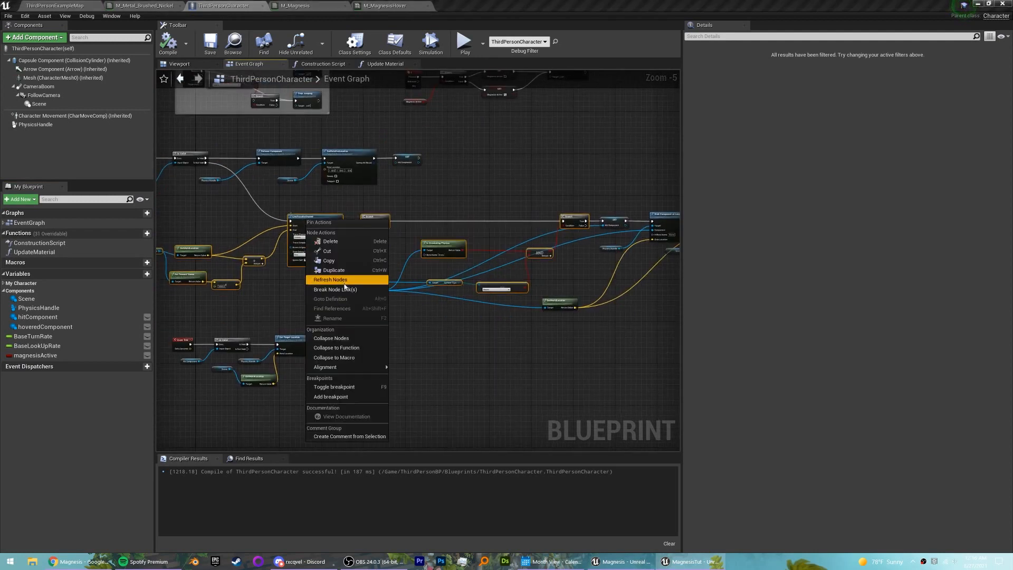
click(336, 348)
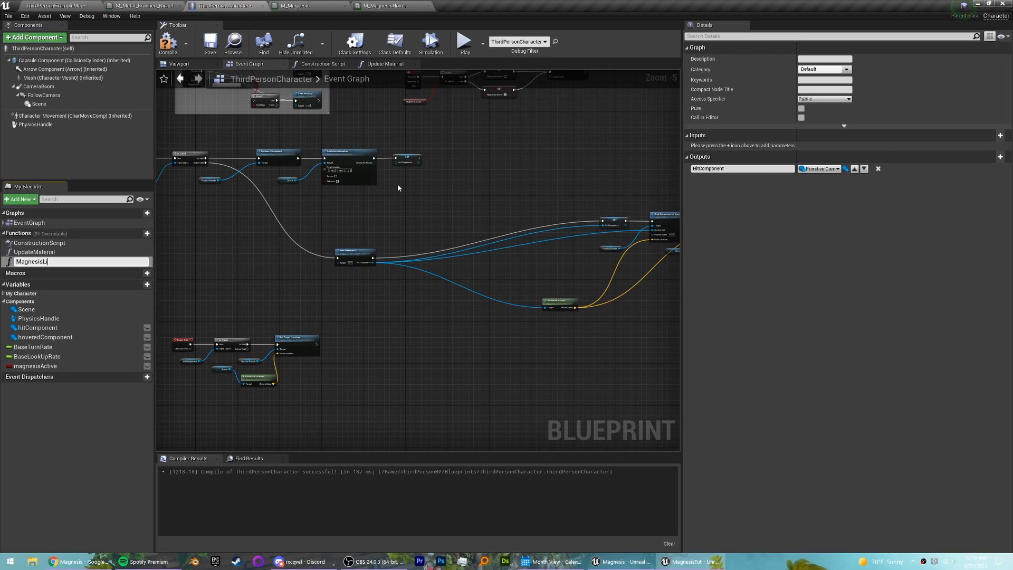
text(MagnesisLineTrace)
key(Return)
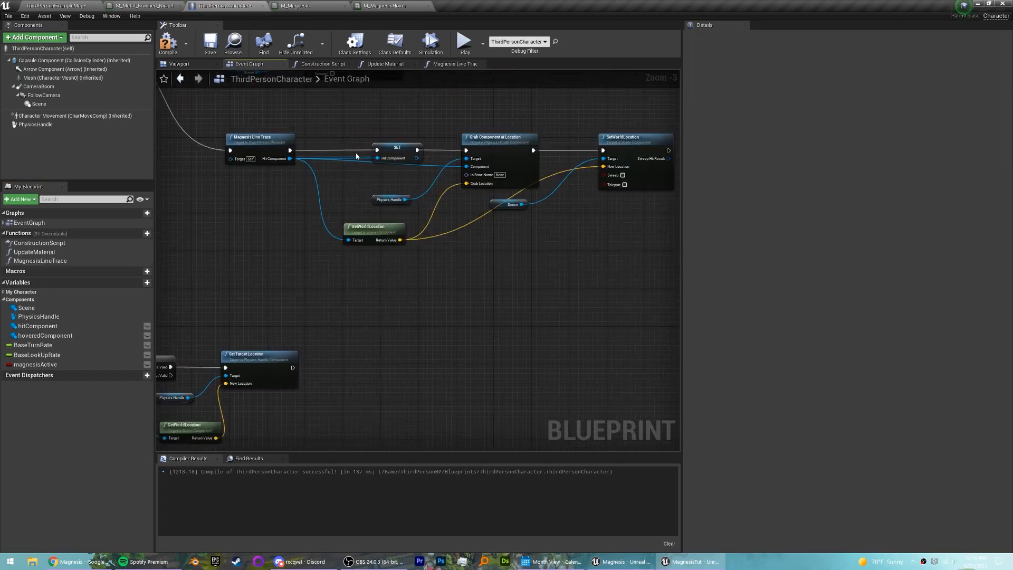
In the Magnesis Line Trace function, feed the AND result into the Return Node as a Boolean output named magnesisAvailable
right_drag(305, 121, 297, 143)
click(259, 161)
double_click(258, 161)
click(619, 198)
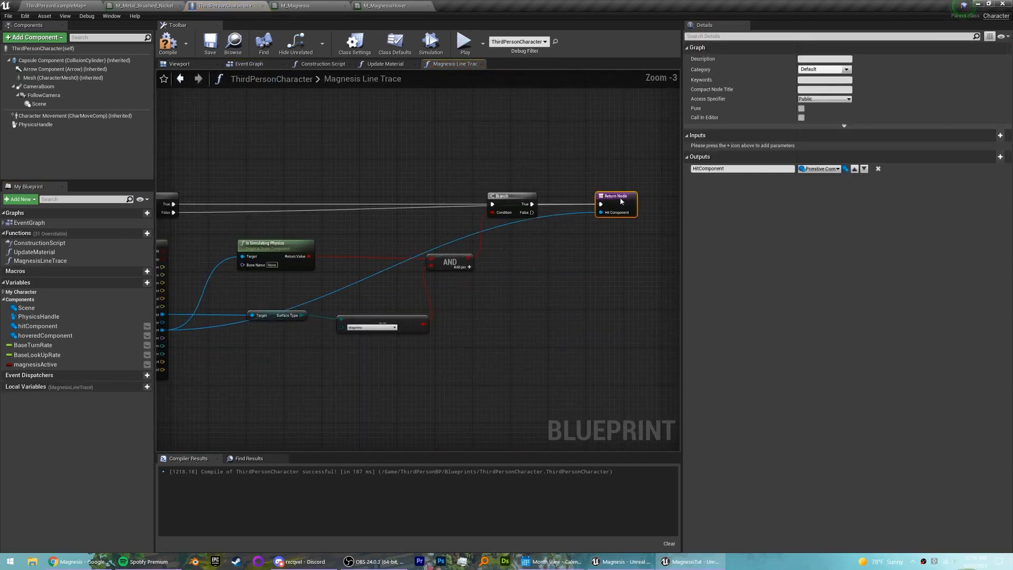
click(626, 222)
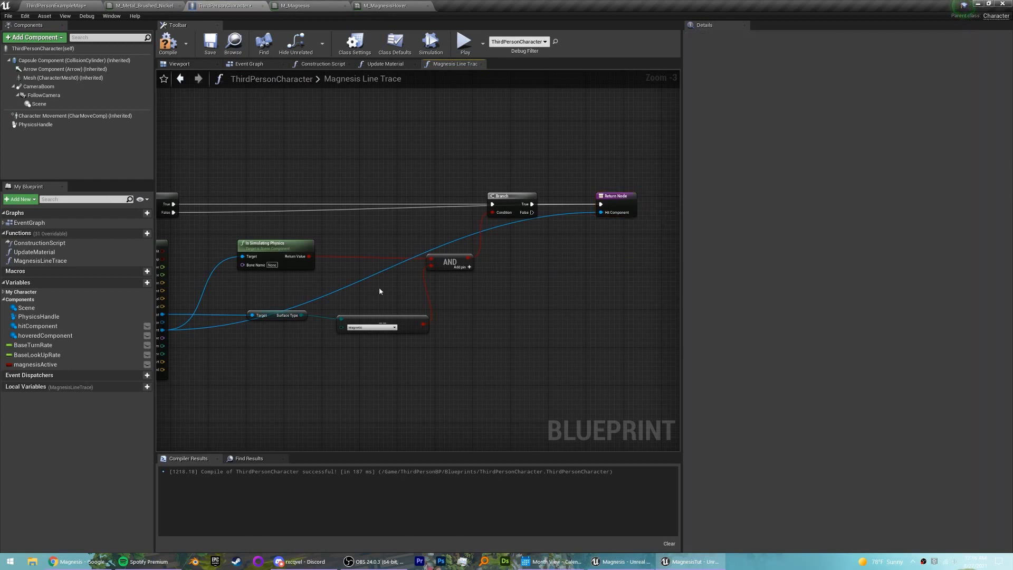
scroll(283, 263, down, 1)
scroll(413, 272, up, 1)
right_drag(460, 256, 515, 239)
drag(476, 240, 633, 191)
click(628, 185)
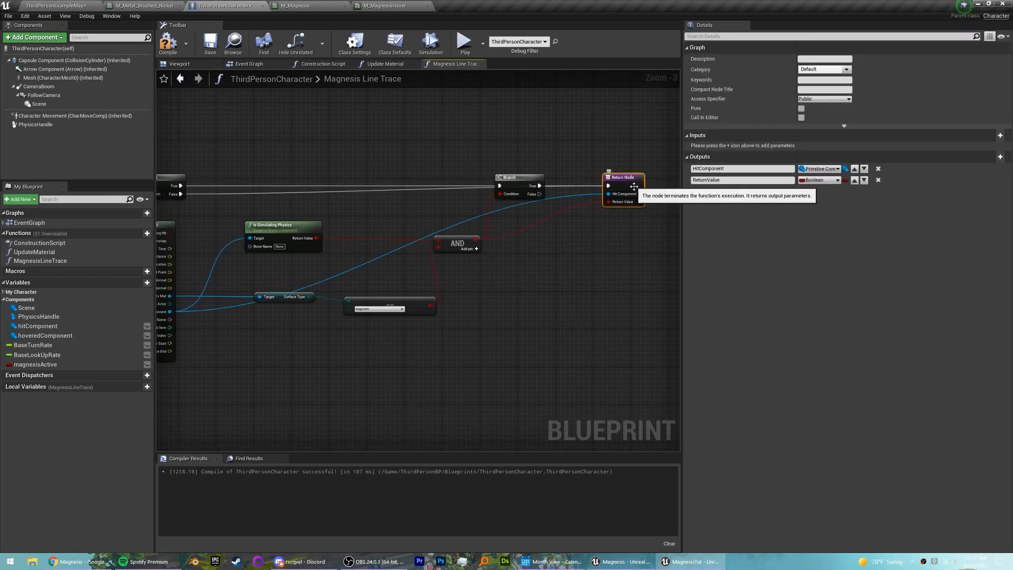
double_click(736, 180)
text(magnesisAvailable)
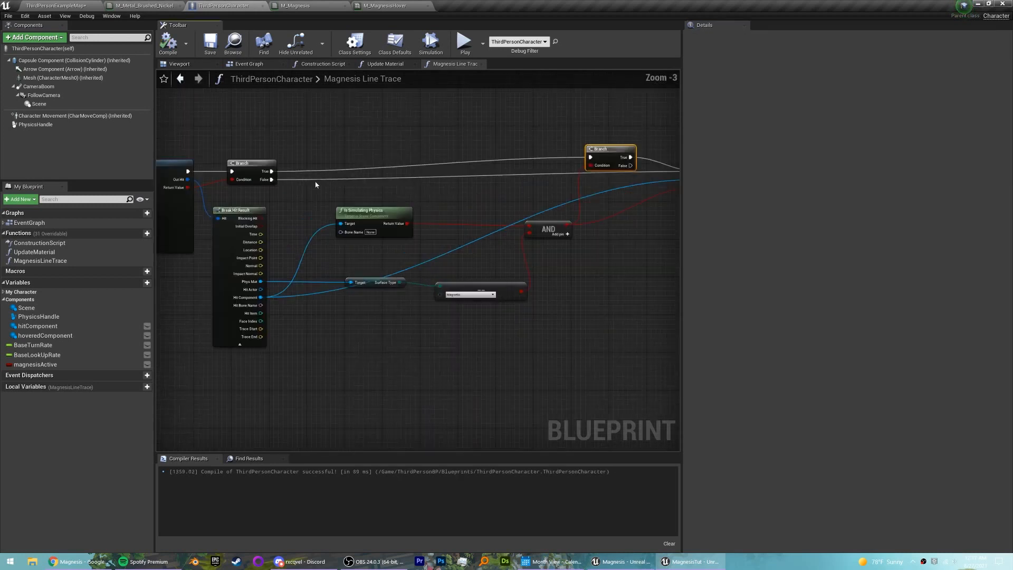
Disconnect the first Branch's False output from the Return Node and go back to the Event Graph
right_drag(254, 184, 332, 184)
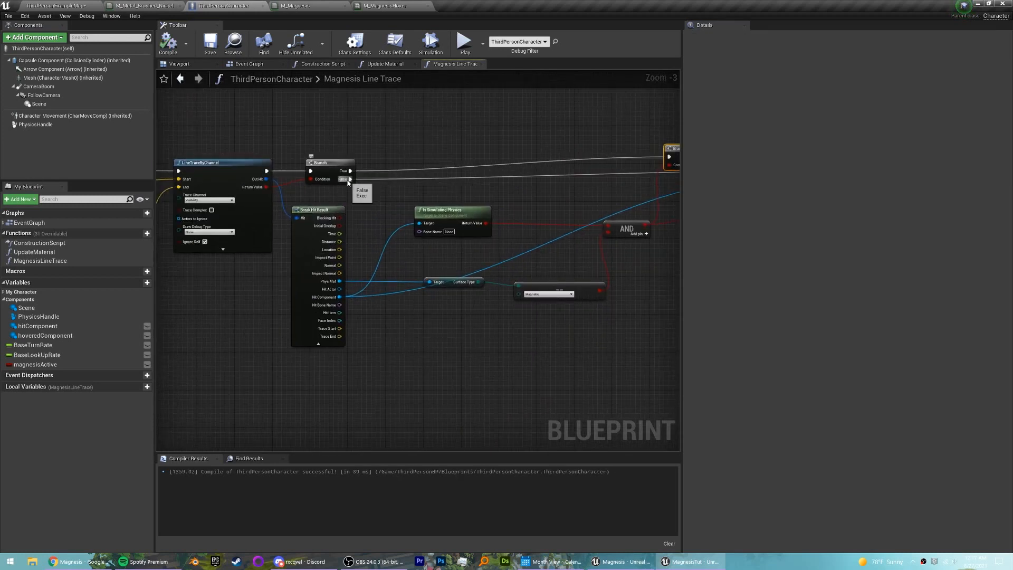
scroll(372, 196, down, 1)
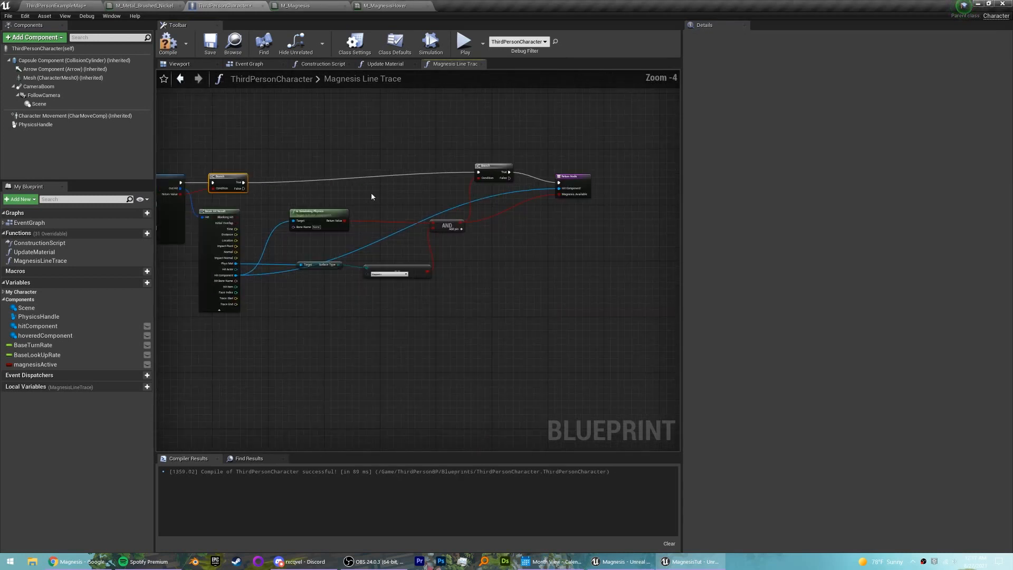
click(248, 64)
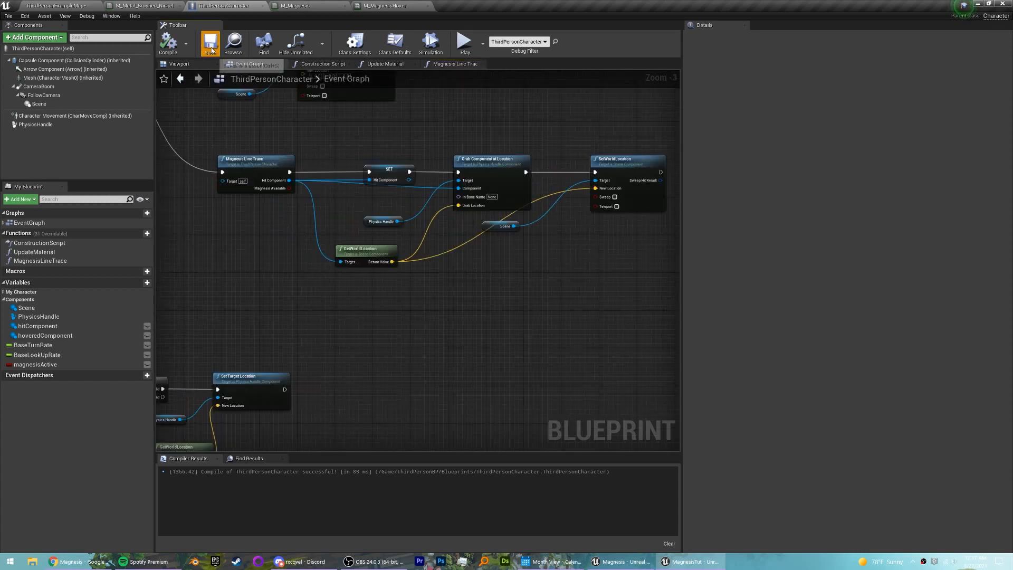
Move Set Target Location and its input nodes farther from the Is Valid node on Event Tick
scroll(314, 320, down, 1)
right_drag(313, 320, 490, 194)
scroll(317, 264, up, 1)
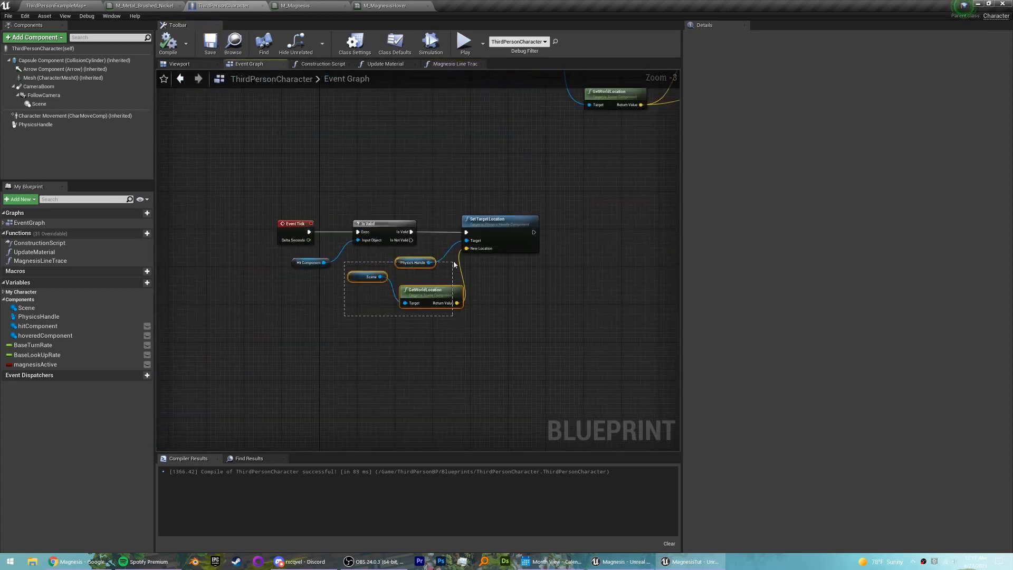
drag(455, 265, 599, 226)
click(520, 211)
right_drag(409, 243, 288, 194)
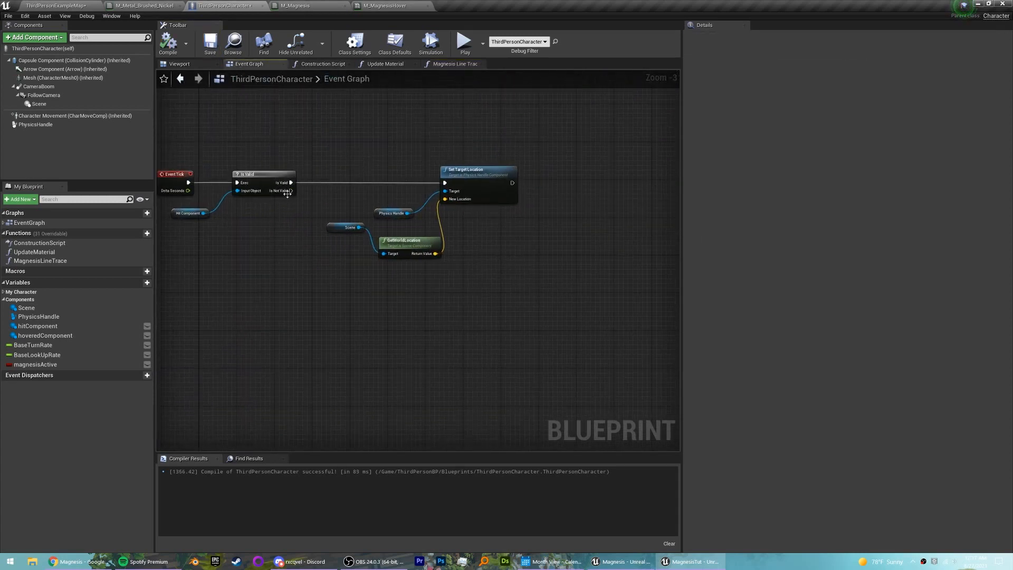
Add a Magnesis Line Trace call driven by the Is Not Valid output of Event Tick's Is Valid node
drag(335, 275, 339, 280)
click(220, 265)
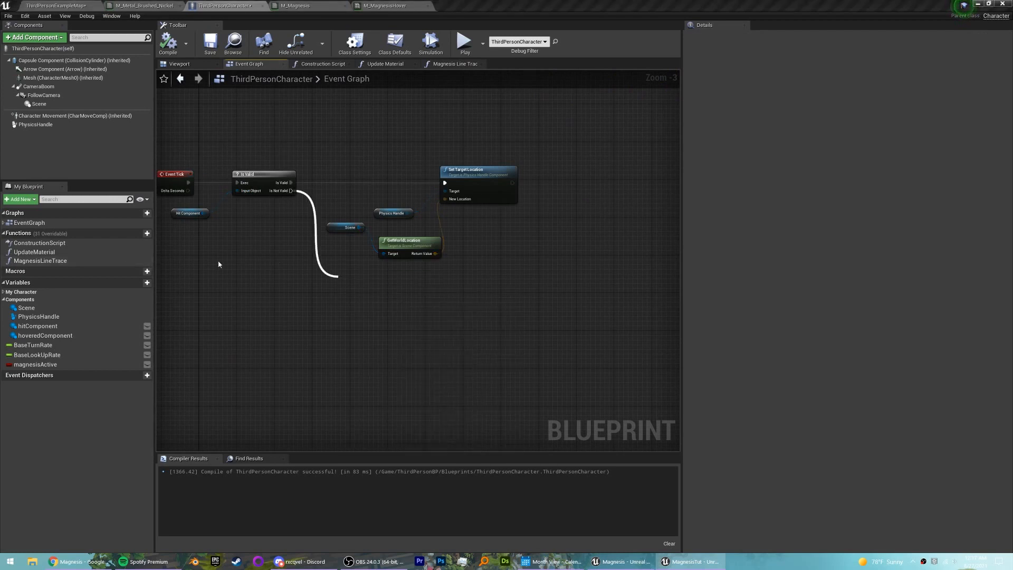
drag(40, 261, 366, 264)
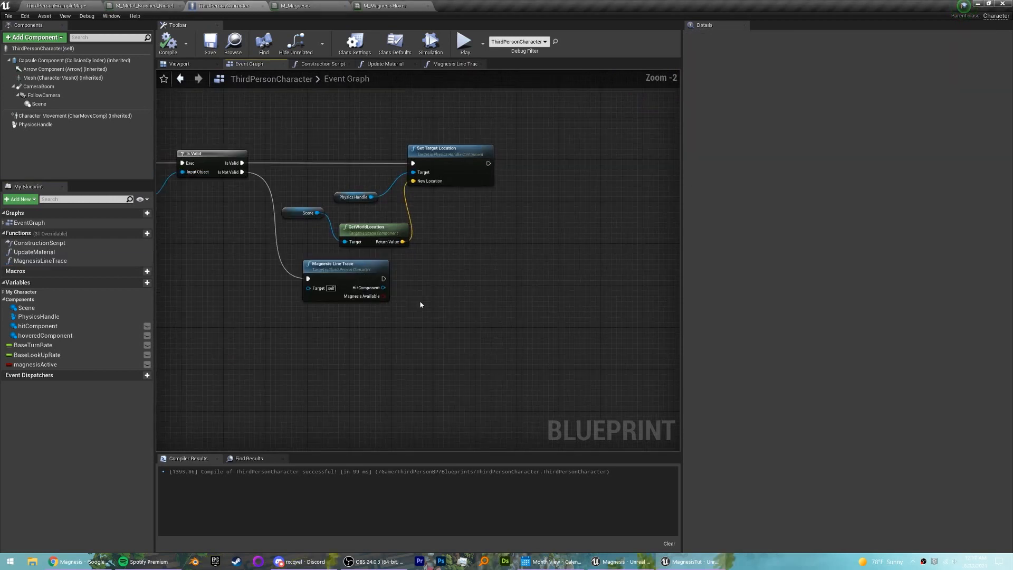
Add a Branch after Magnesis Line Trace with Magnesis Available as its condition, leaving space between the nodes
scroll(420, 305, up, 2)
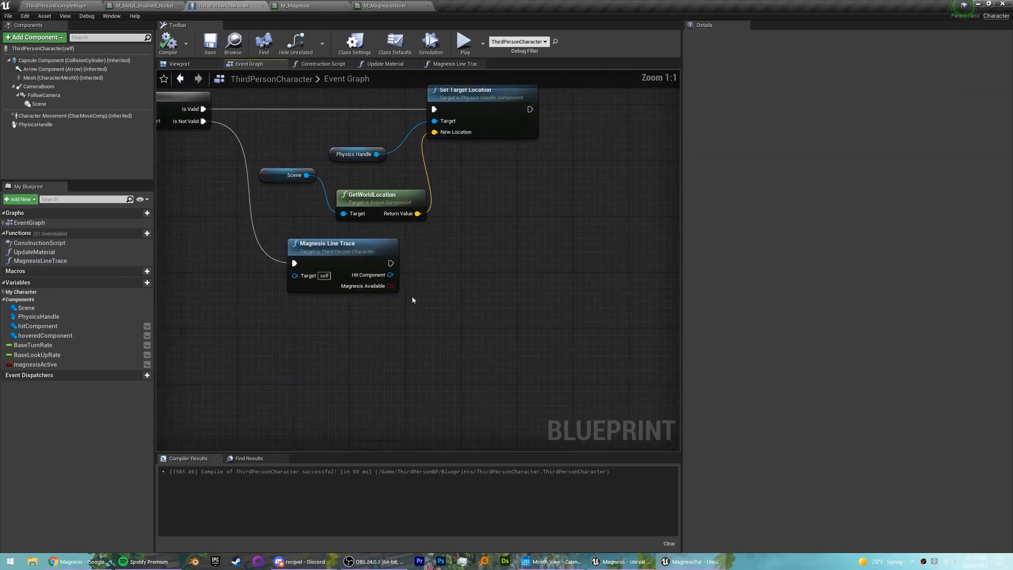
drag(391, 286, 439, 289)
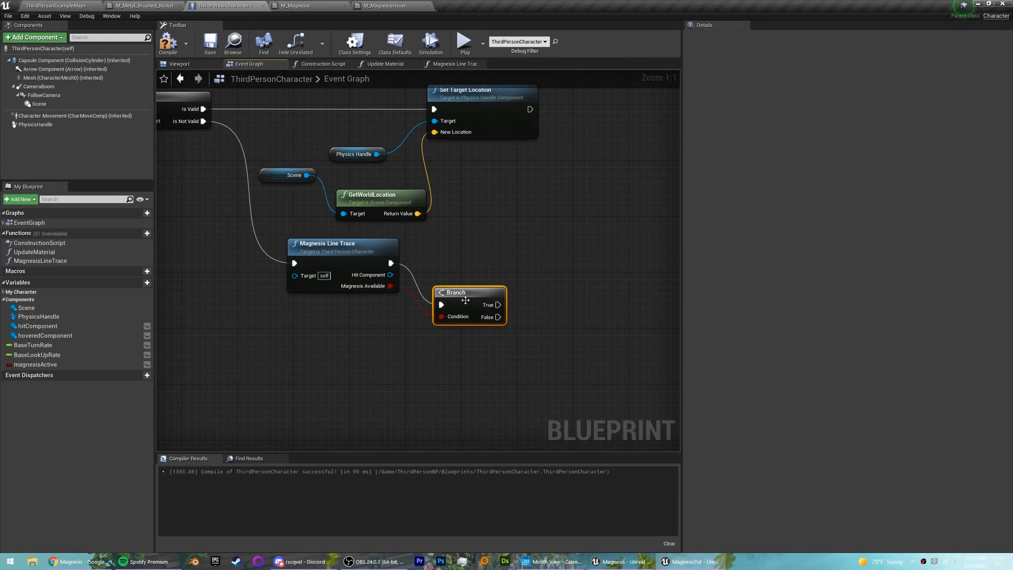
drag(466, 301, 474, 263)
right_drag(511, 305, 500, 273)
drag(459, 230, 551, 233)
Combine Magnesis Available with a Magnesis Active getter through an AND node feeding the Branch condition
ctrl+drag(88, 369, 491, 261)
text(and)
key(Return)
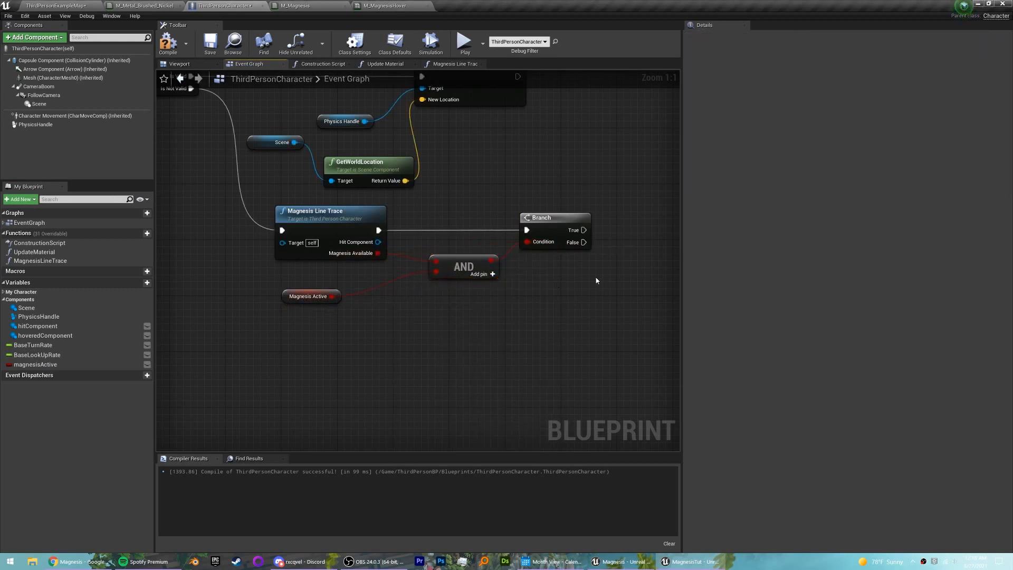
Set hoveredComponent from the Branch's True output, using Magnesis Line Trace's Hit Component as its value
right_drag(597, 280, 491, 312)
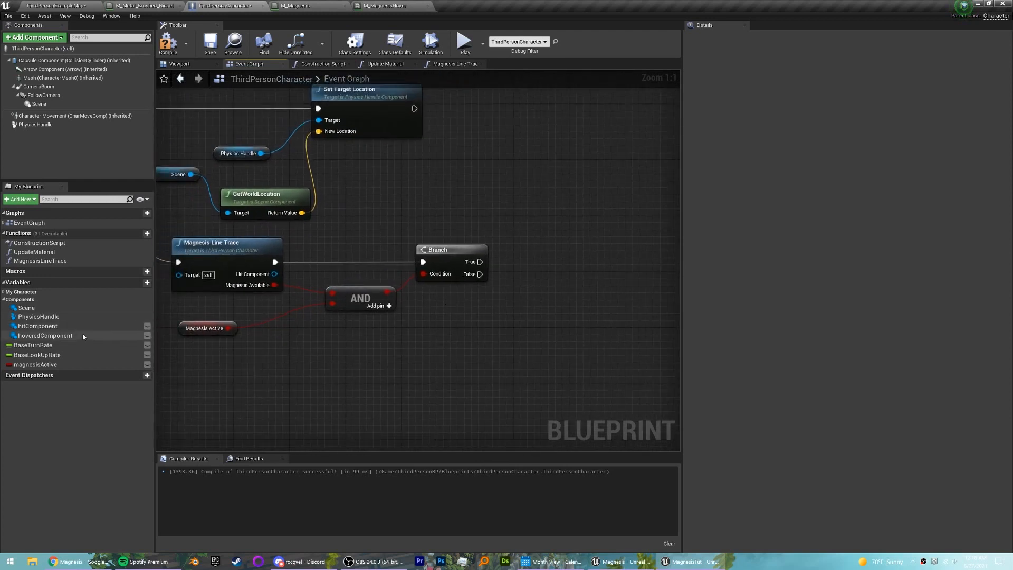
drag(40, 336, 511, 252)
click(520, 274)
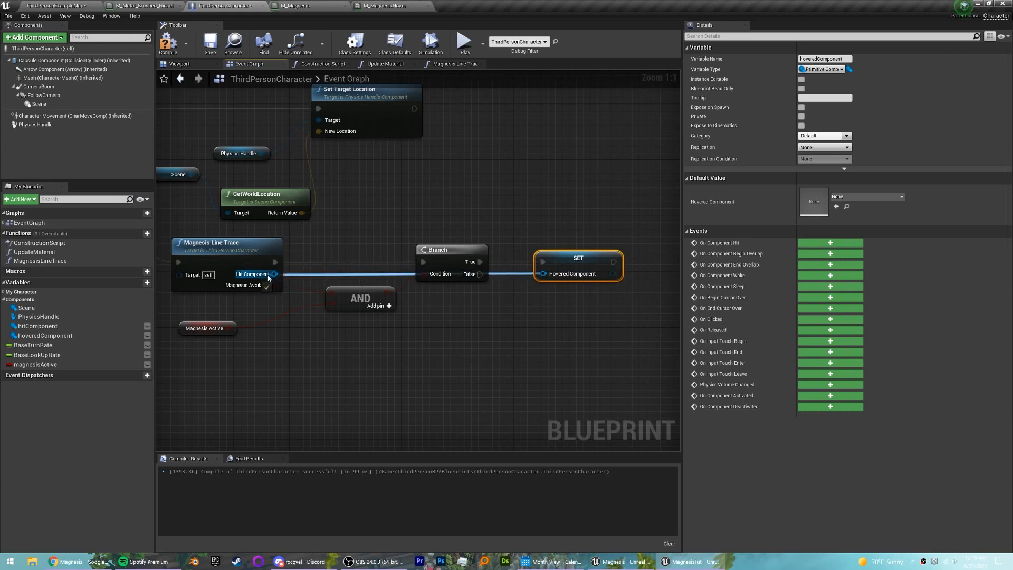
drag(268, 278, 269, 275)
right_drag(269, 275, 210, 271)
Call Update Material after the Hovered Component SET node and align it with that node
drag(565, 262, 606, 252)
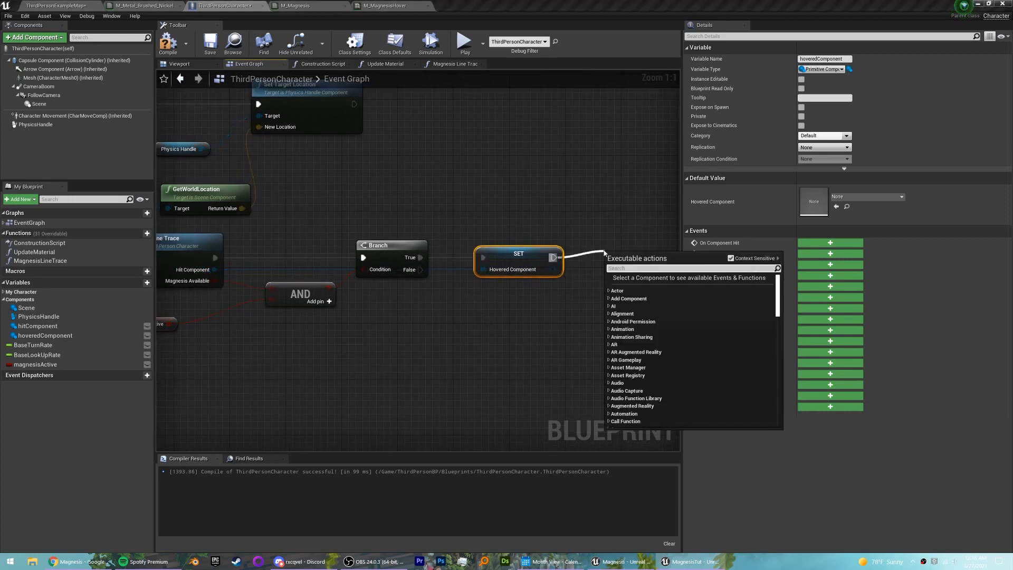
text(update)
key(Return)
right_drag(606, 252, 563, 252)
drag(611, 272, 609, 251)
click(548, 299)
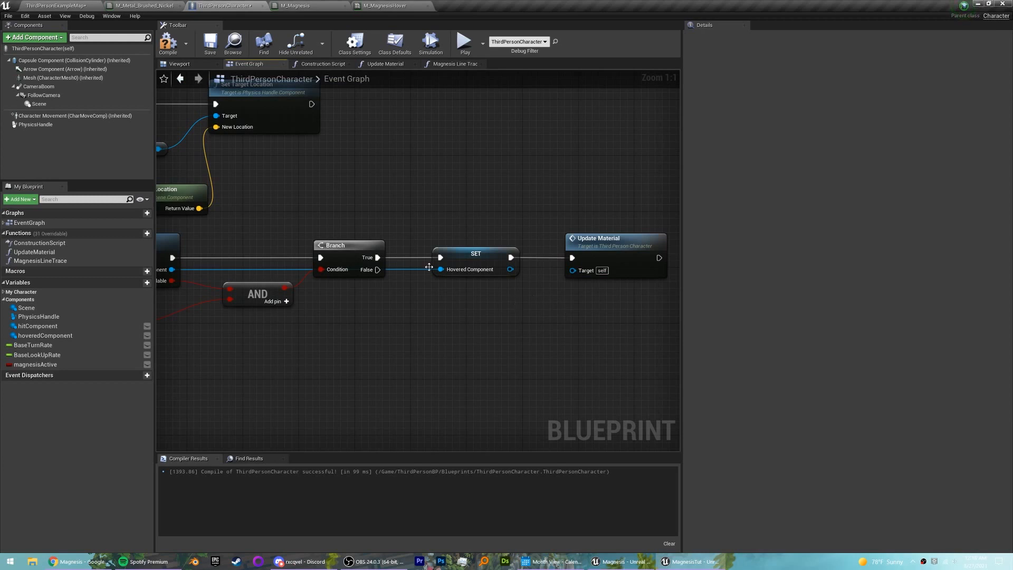
Add a Set Material node targeting Hovered Component and run it from the False output of the Branch after Magnesis Line Trace
scroll(374, 276, down, 1)
right_drag(375, 276, 440, 222)
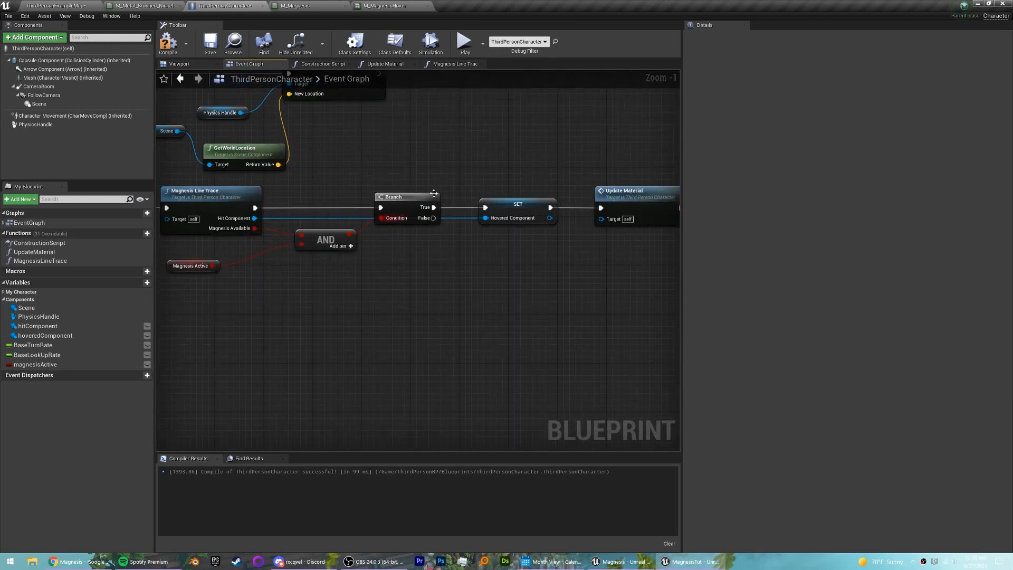
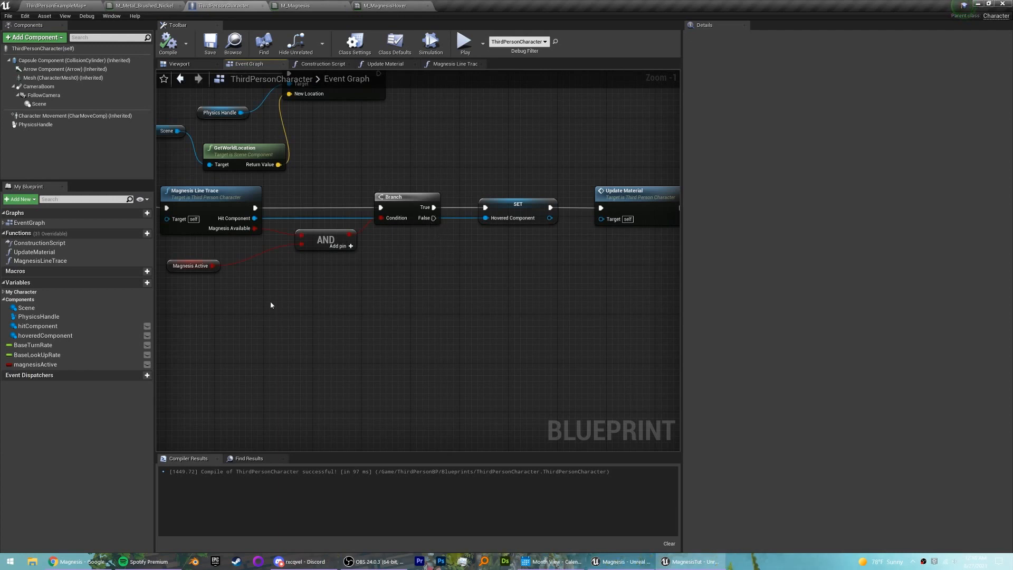
ctrl+drag(71, 340, 408, 268)
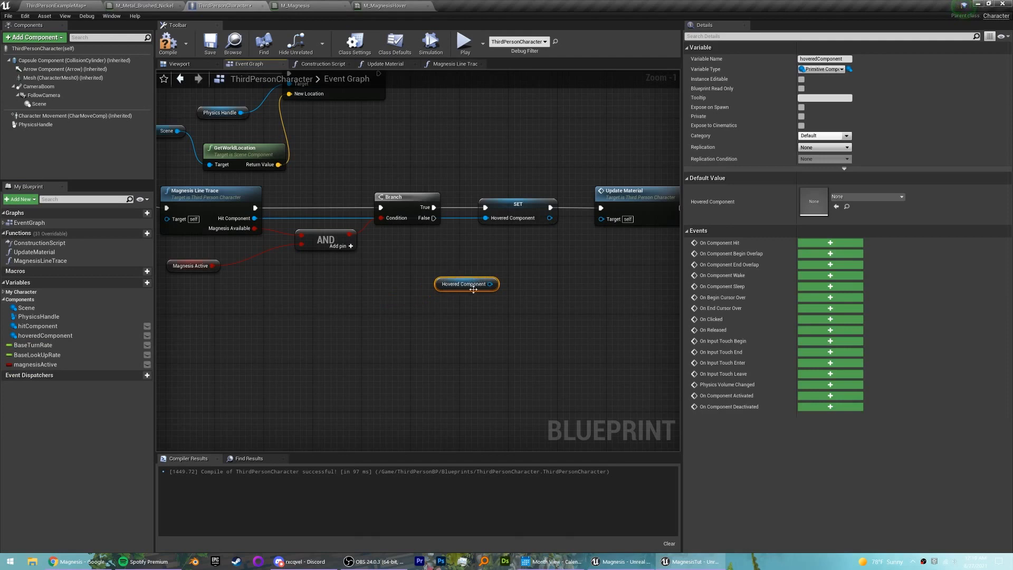
drag(469, 284, 537, 274)
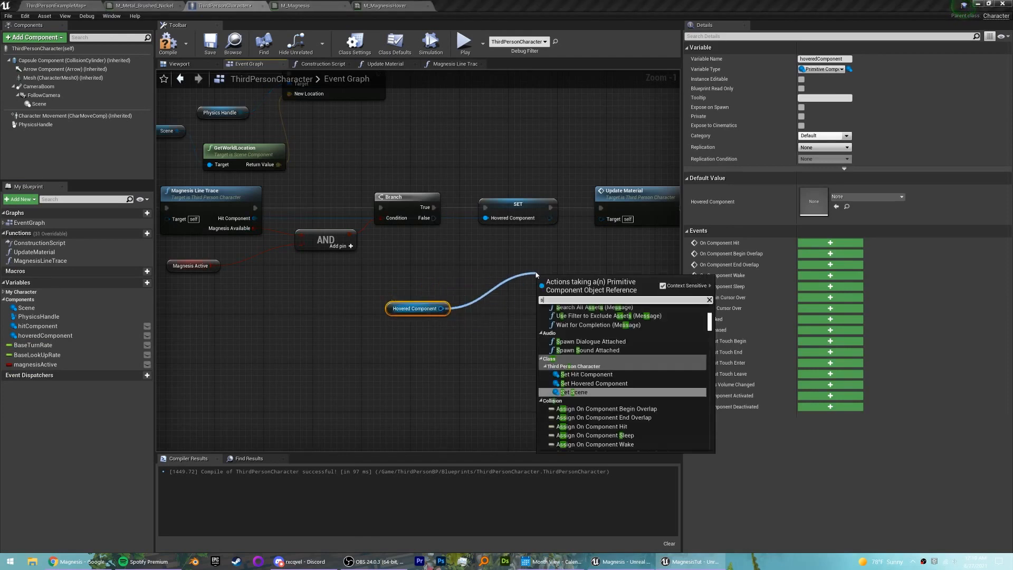
text(set mater)
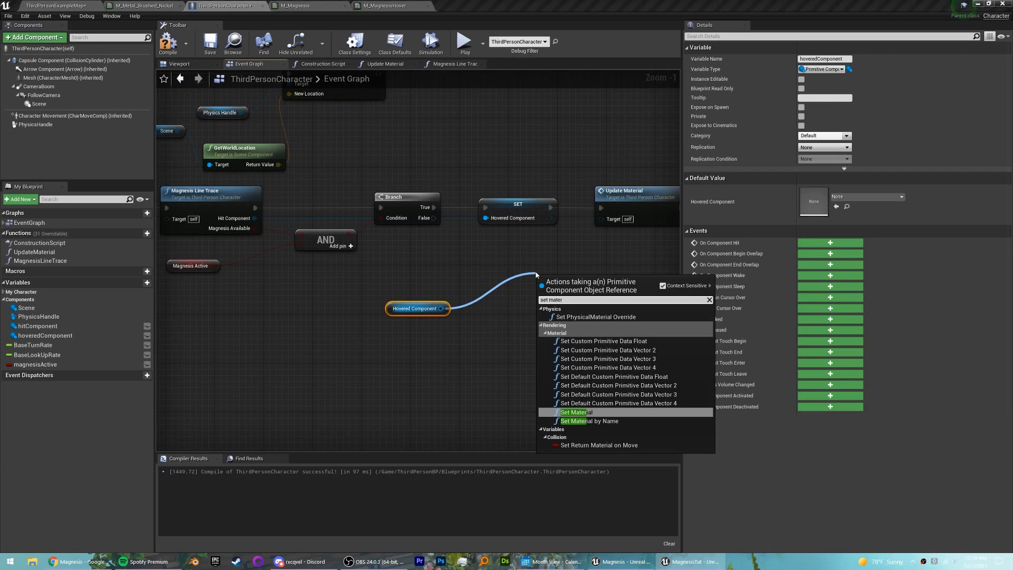
key(Return)
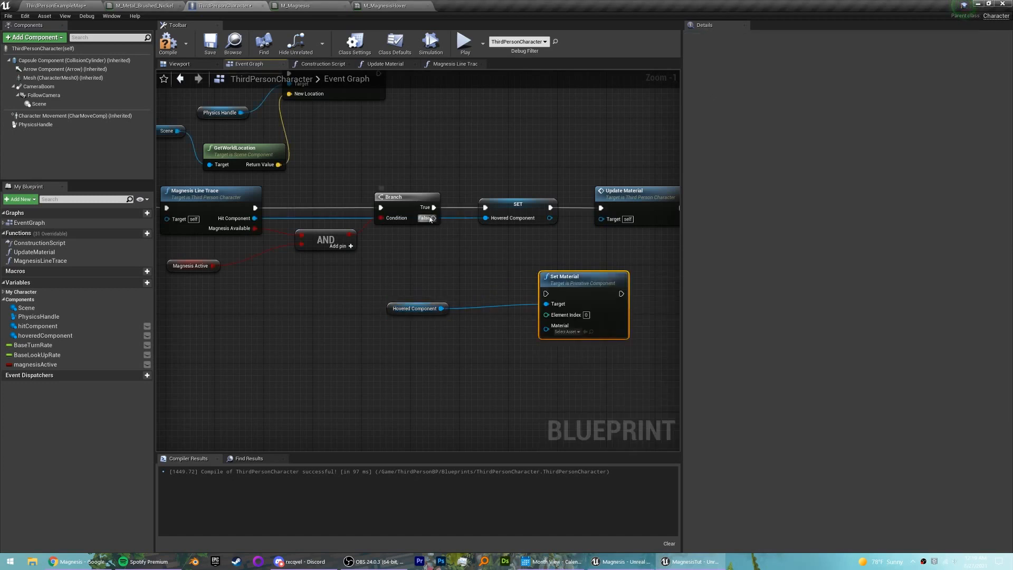
drag(430, 219, 550, 300)
Copy the Select and Magnesis Active nodes from the Update Material function into the Event Graph and feed the Select result into Set Material's Material input
click(450, 65)
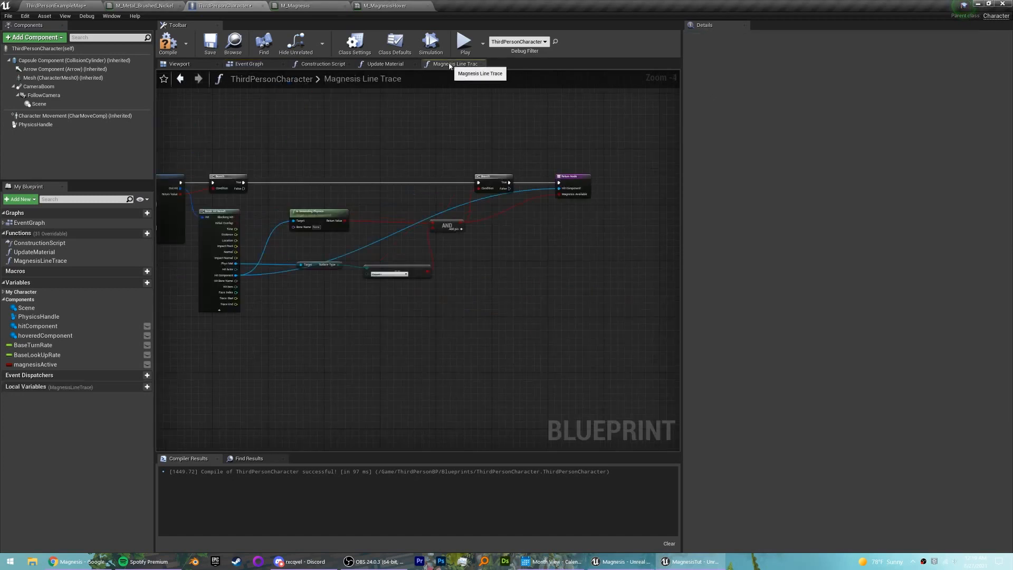
click(400, 64)
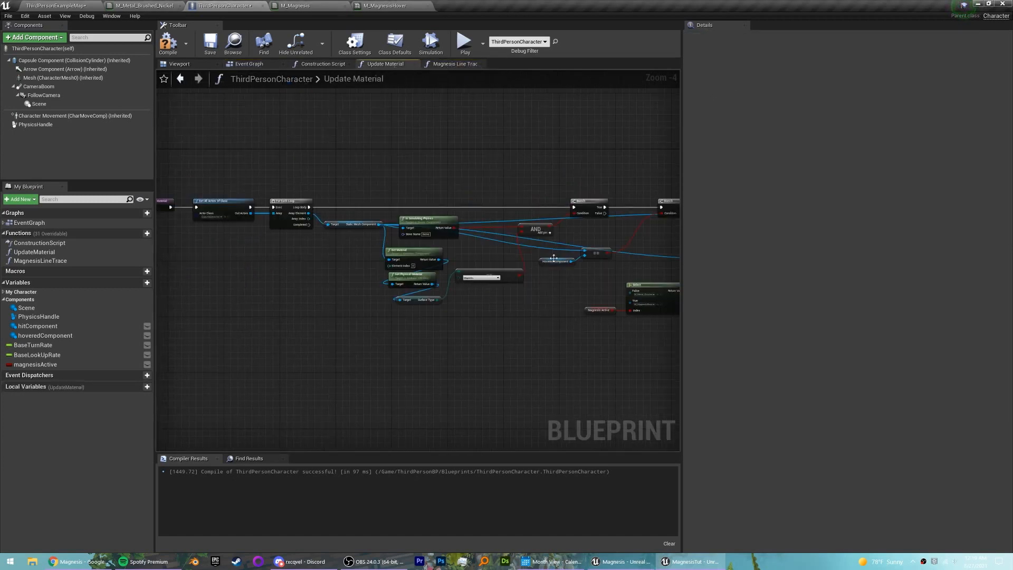
scroll(409, 322, up, 3)
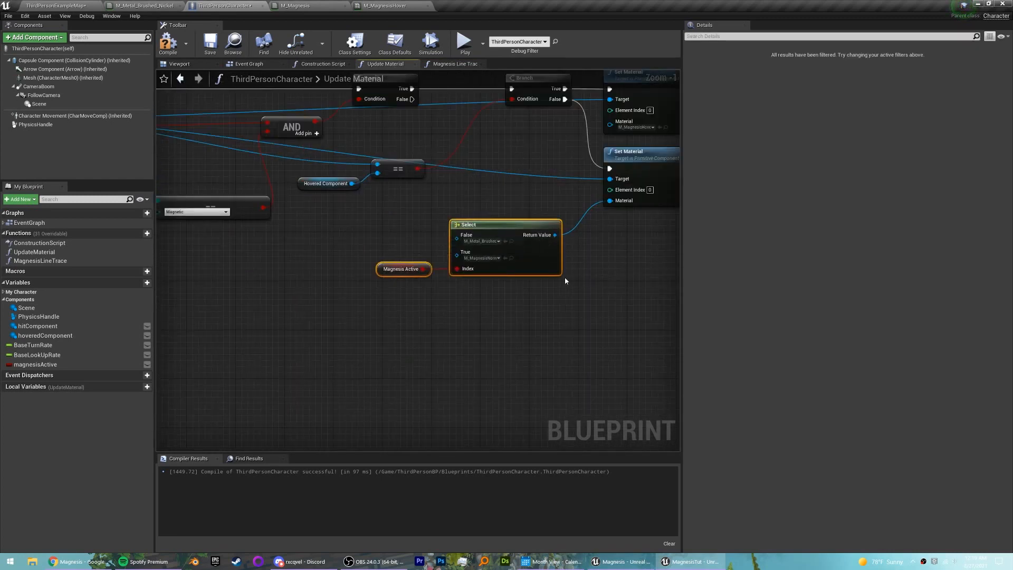
click(526, 284)
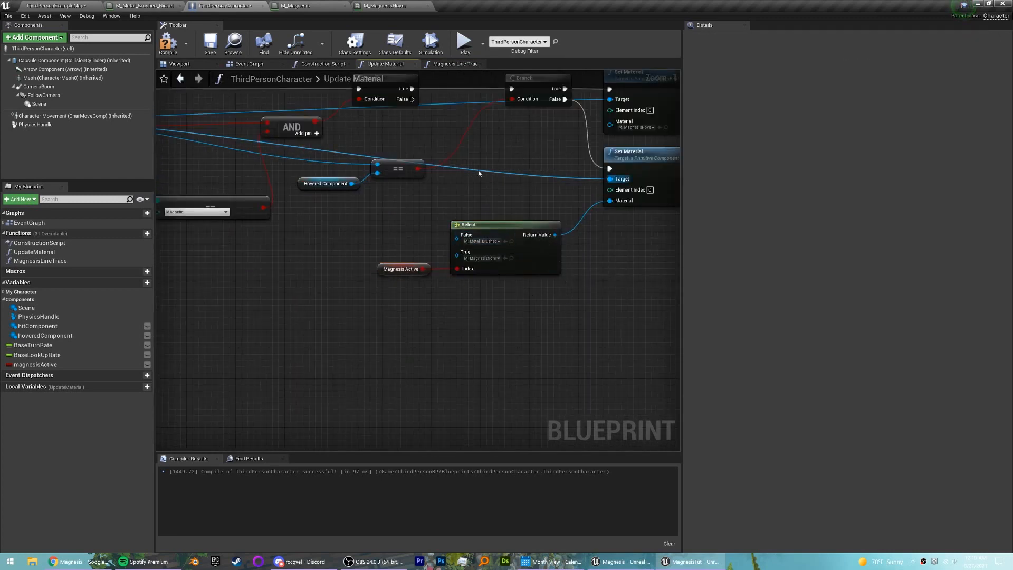
click(320, 64)
click(260, 65)
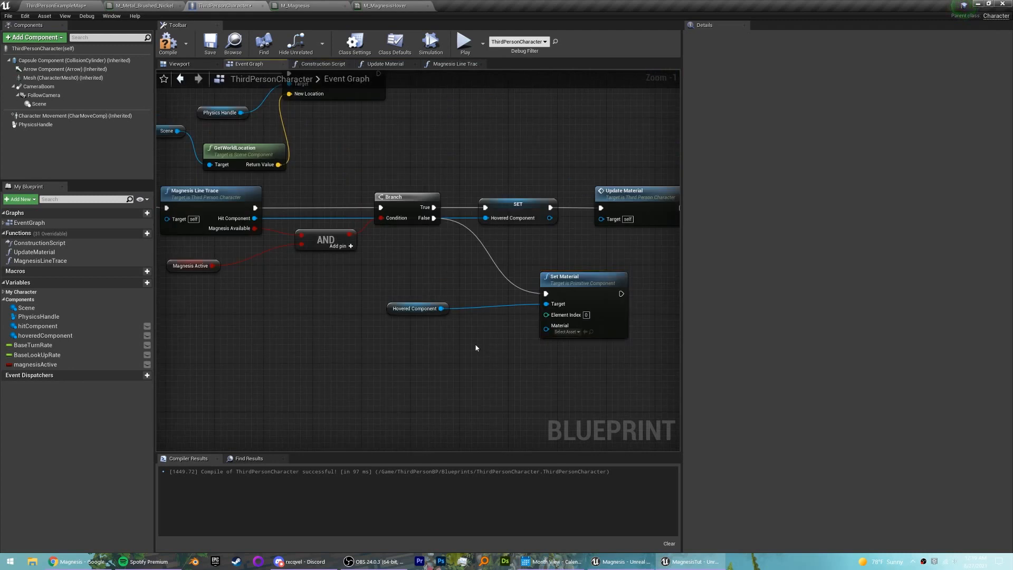
key(ctrl+v)
drag(509, 342, 548, 327)
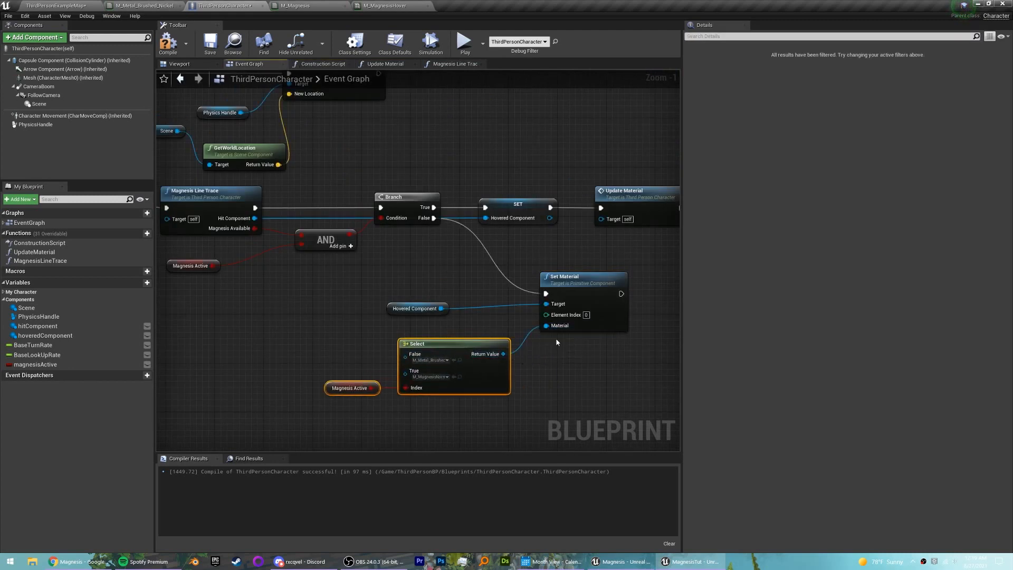
right_drag(630, 348, 615, 346)
click(615, 346)
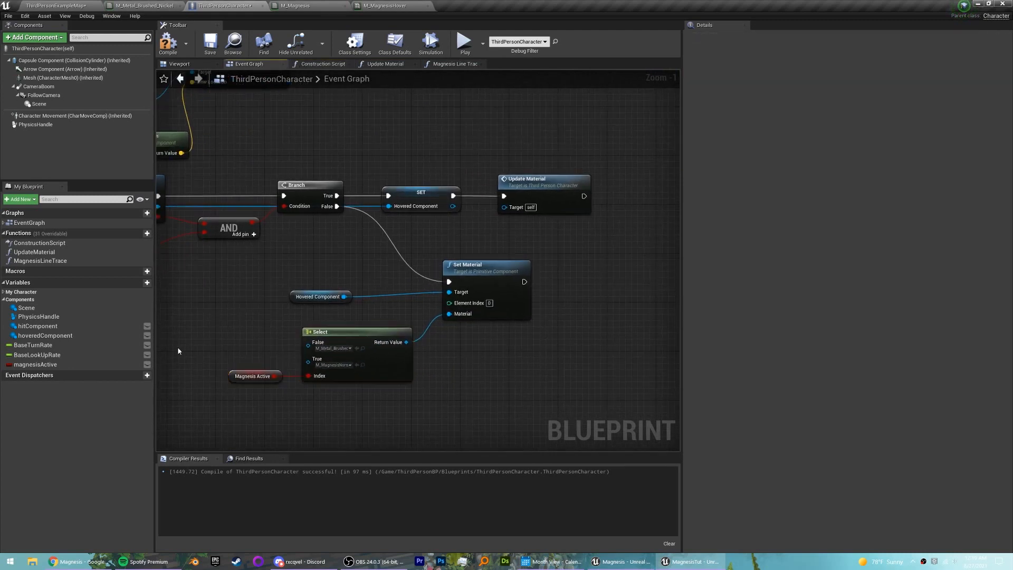
Add a Hovered Component SET node with an empty value after Set Material, and shift this group of nodes away from the Branch
drag(64, 337, 583, 285)
click(562, 285)
scroll(375, 368, down, 1)
drag(264, 394, 570, 288)
drag(452, 288, 503, 310)
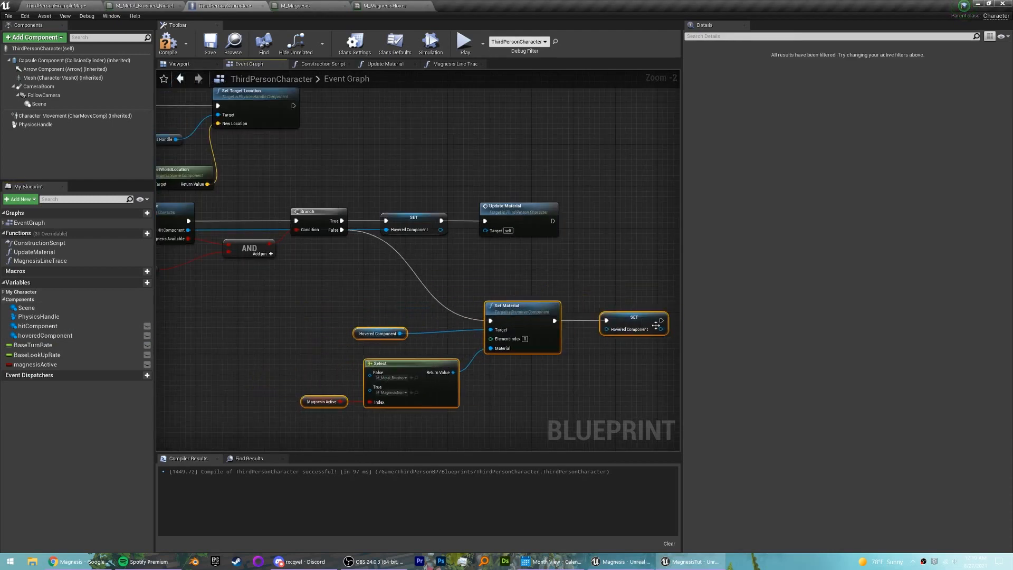
Insert an Is Valid check on Hovered Component between the Branch's False output and Set Material, and compile the blueprint
click(313, 363)
drag(373, 338, 373, 298)
text(is valid)
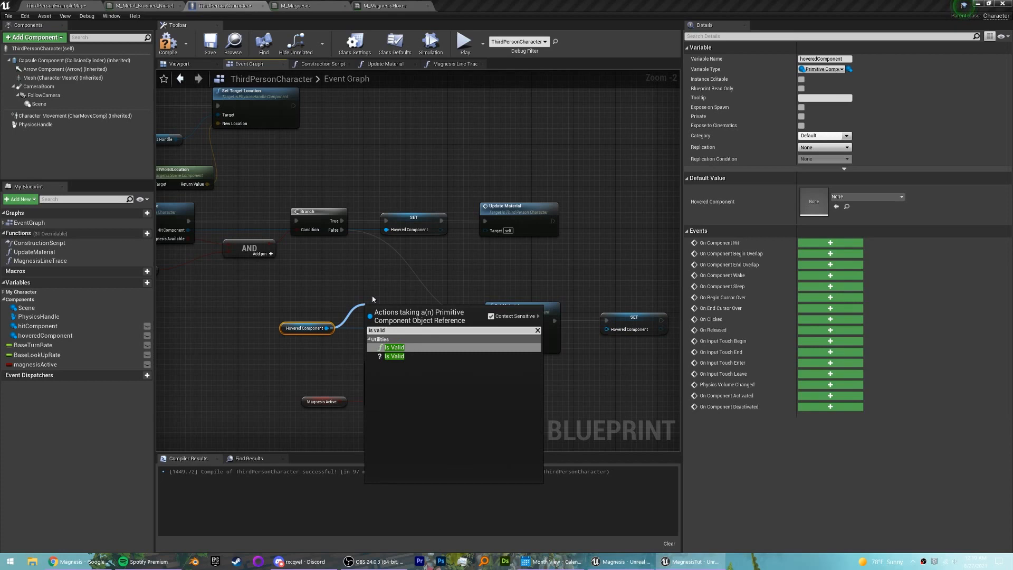
key(Down)
key(Return)
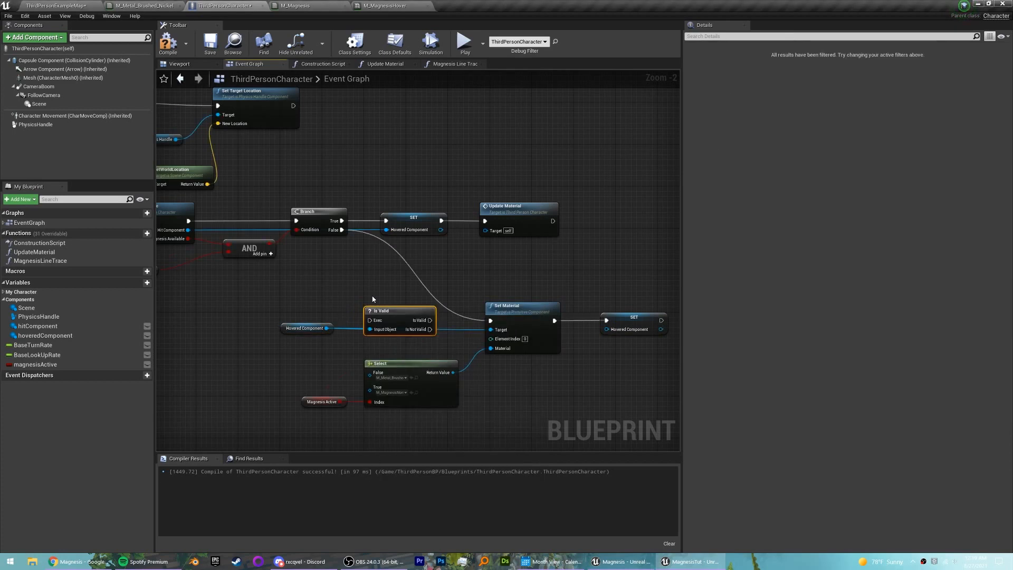
drag(342, 230, 367, 307)
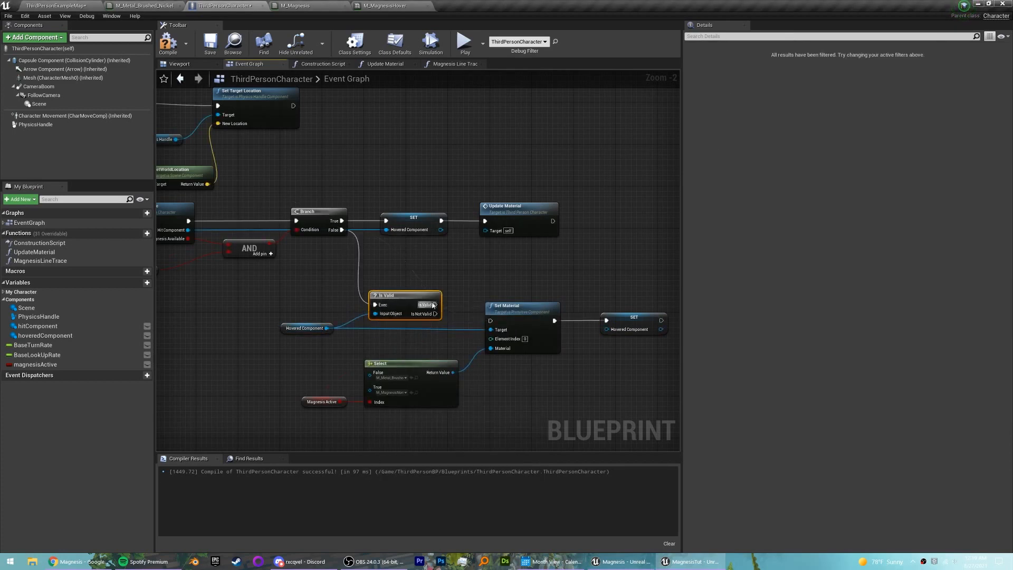
drag(435, 304, 496, 325)
click(314, 163)
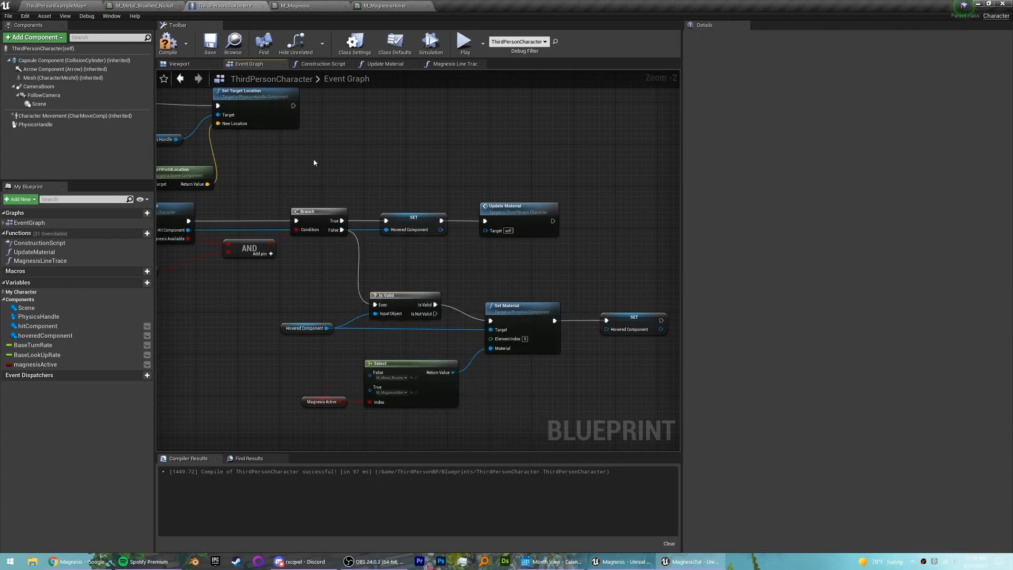
click(164, 41)
Remove the second Branch in the Magnesis Line Trace function so the first Branch's True output leads straight to the Return Node
click(455, 64)
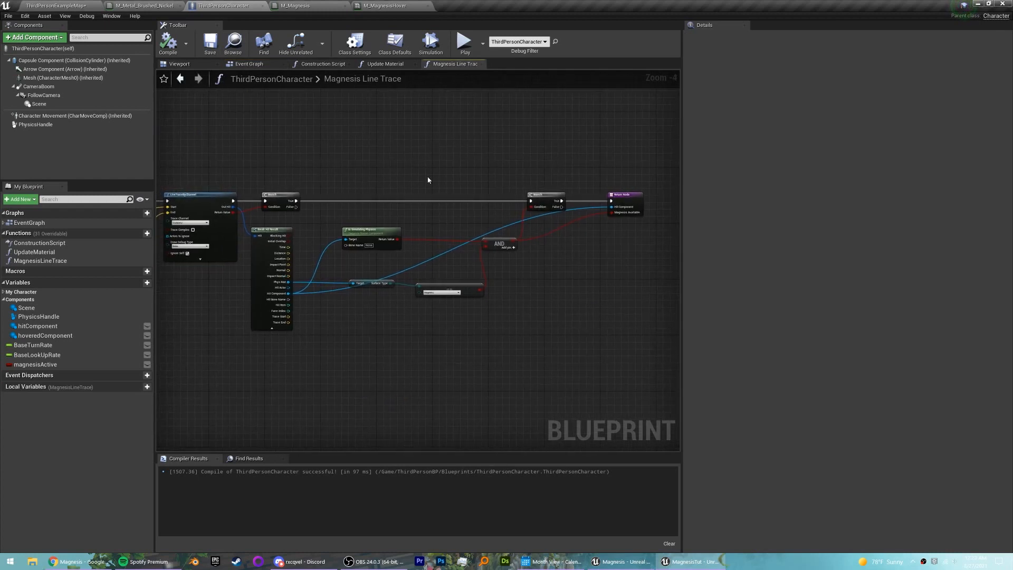
right_drag(258, 125, 357, 124)
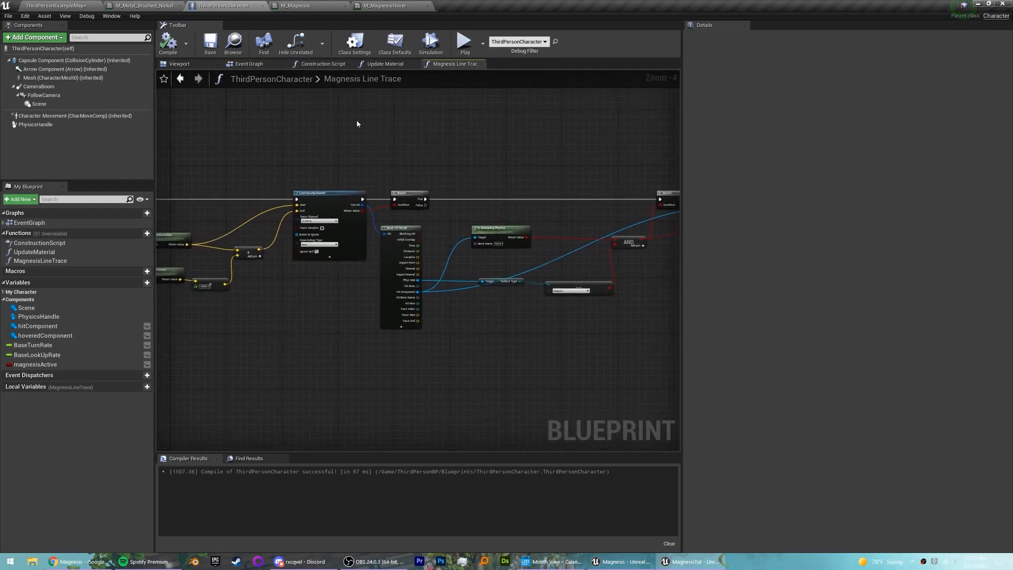
click(249, 63)
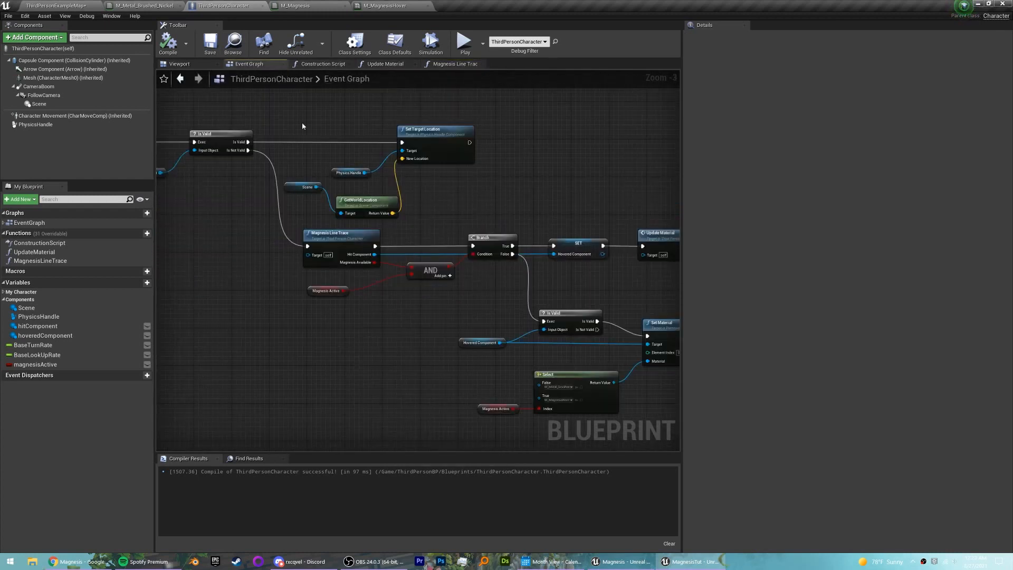
double_click(333, 232)
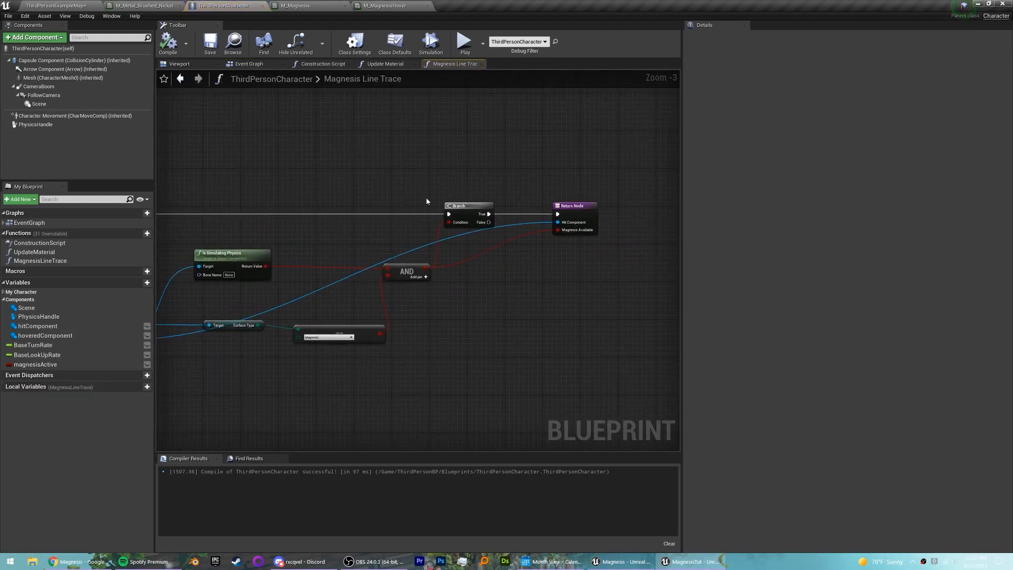
click(458, 209)
scroll(459, 208, down, 1)
right_drag(459, 209, 548, 200)
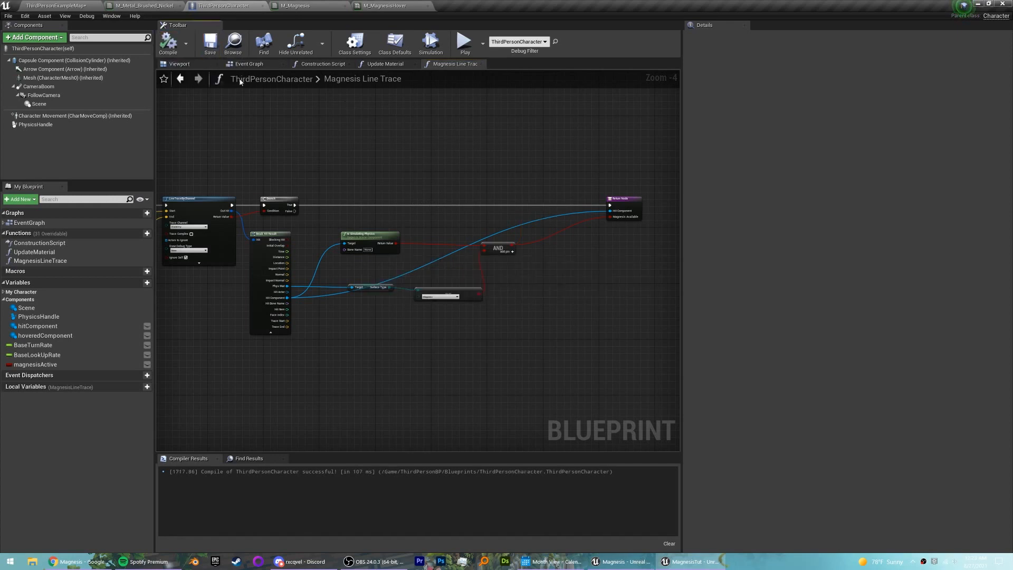
In the Event Graph's grab logic, insert a Branch conditioned on Magnesis Available between Magnesis Line Trace and the Hit Component SET, then compile and save
click(248, 67)
scroll(372, 240, down, 3)
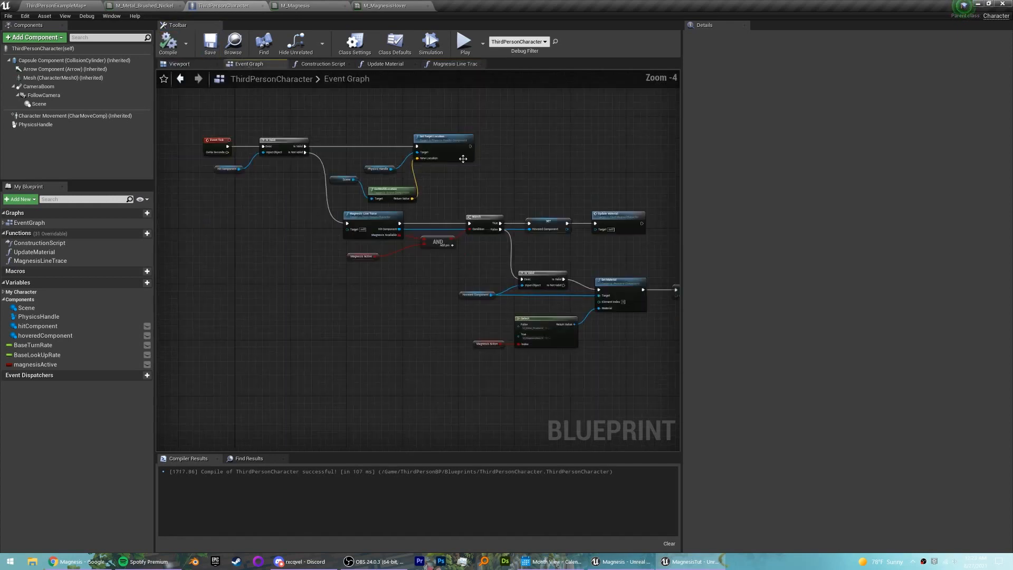
scroll(372, 240, up, 3)
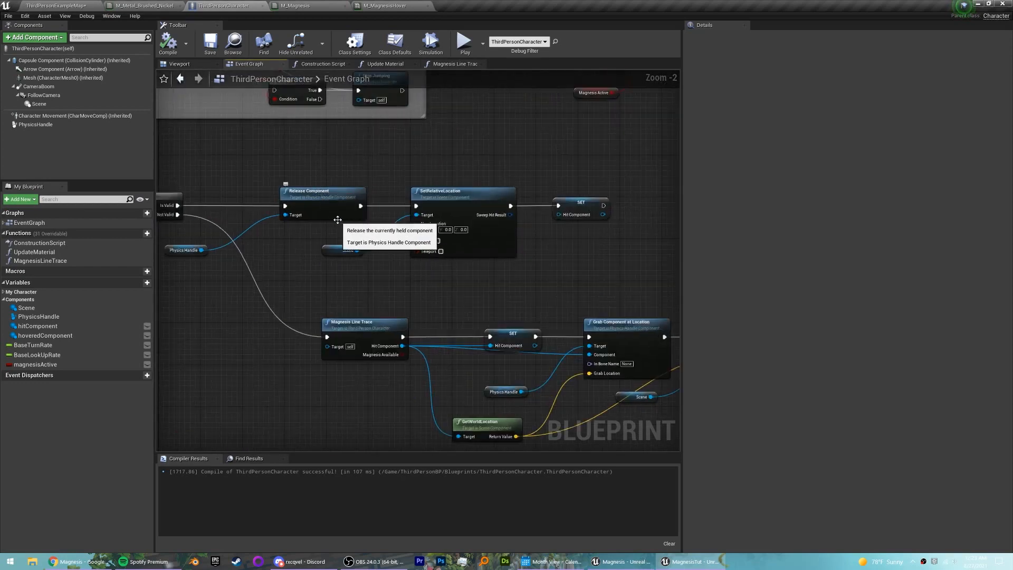
scroll(384, 258, down, 1)
right_drag(384, 258, 369, 206)
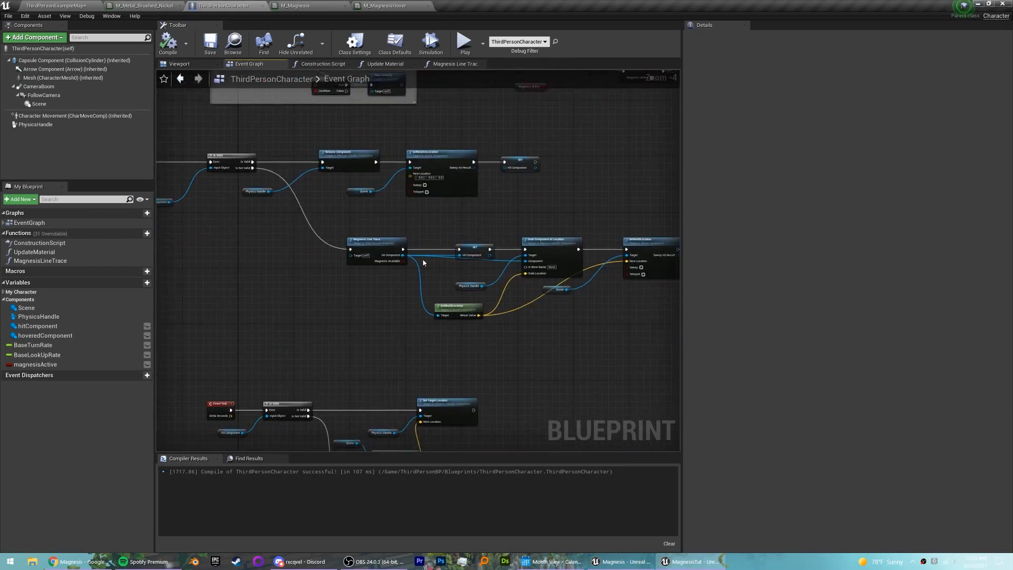
scroll(317, 232, up, 3)
click(290, 242)
mouse_move(289, 243)
mouse_down()
mouse_move(241, 242)
mouse_move(300, 263)
mouse_move(368, 255)
mouse_move(381, 231)
mouse_up()
text(branch)
key(Return)
drag(280, 243, 486, 242)
click(461, 218)
click(169, 44)
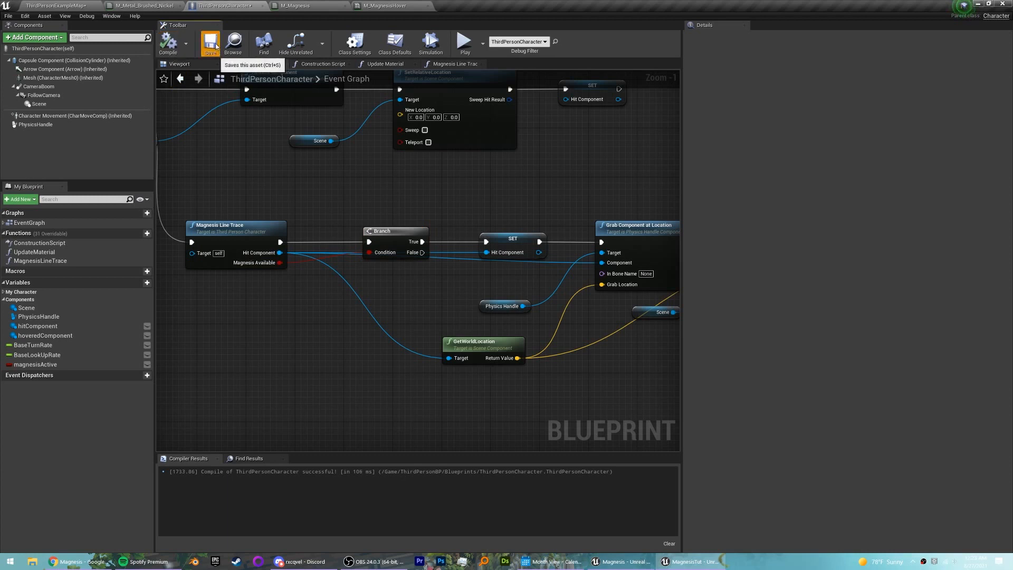
Play the example map and test the magnesis highlighting on the row of cubes and the sphere, ending the play session
click(86, 7)
click(495, 42)
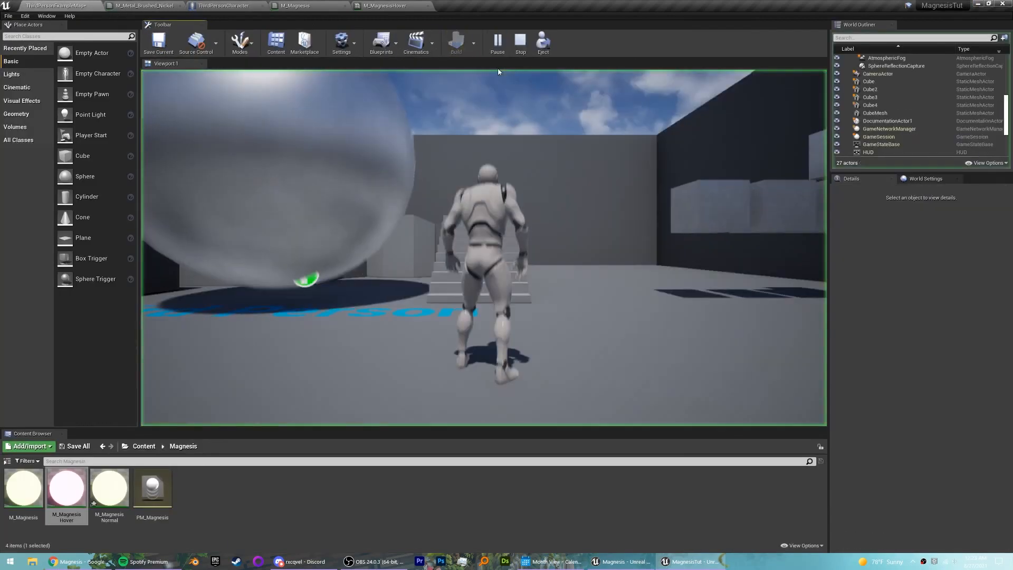
key(w)
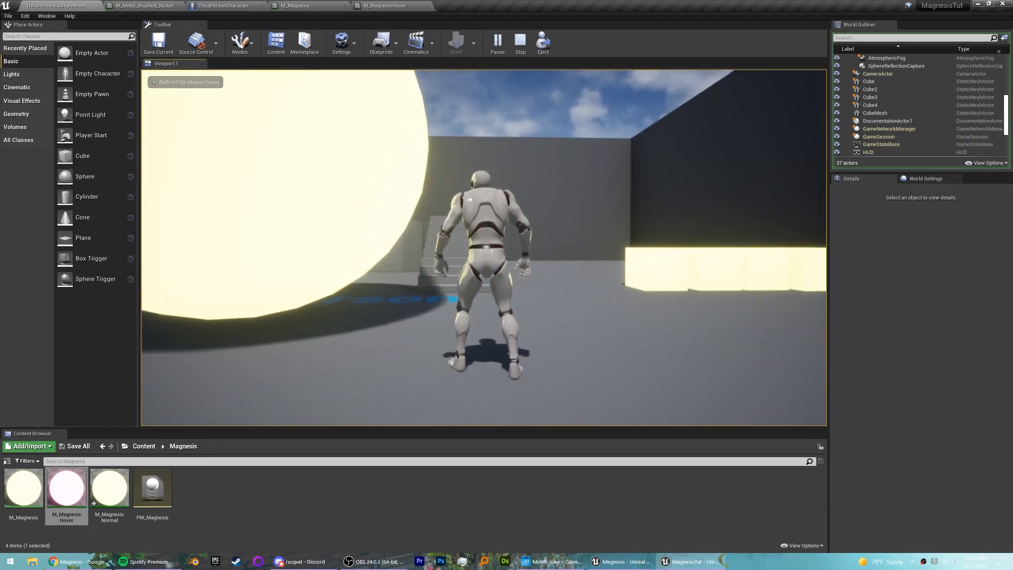
key(w)
key(d)
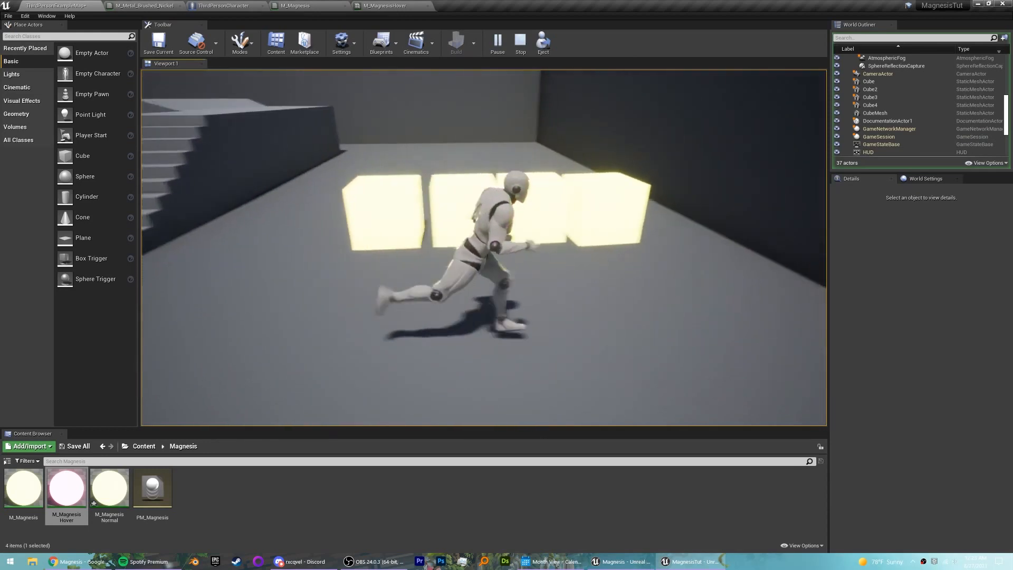
key(a)
key(w)
key(w)
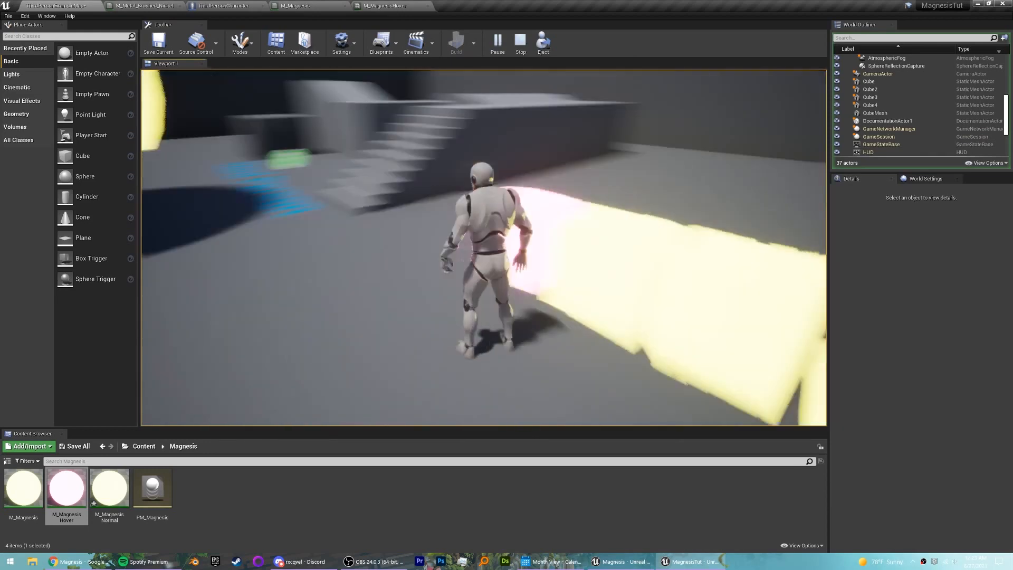
key(w)
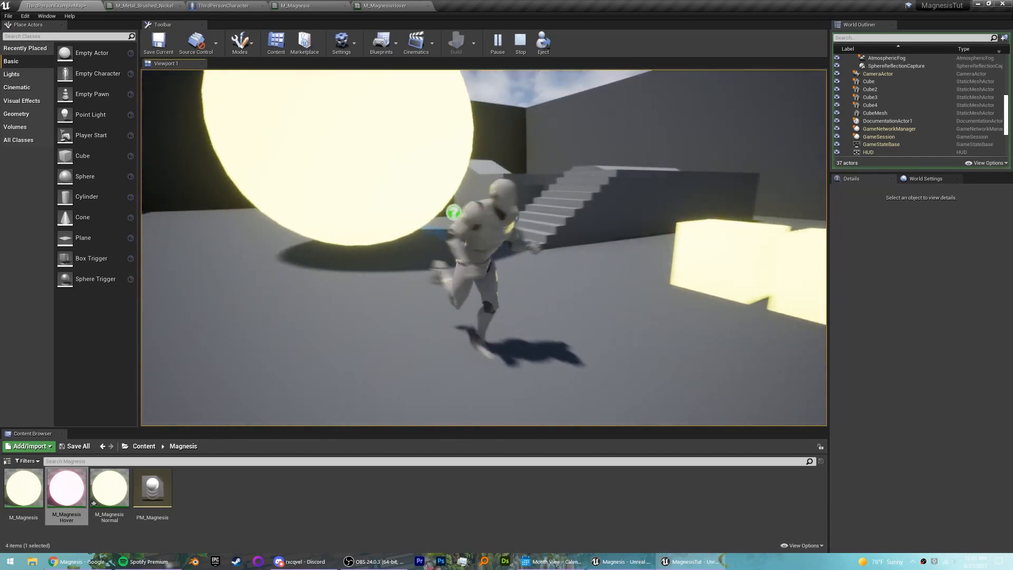
key(Escape)
Play the example map, carry the sphere around with magnesis, toggle magnesis while holding it, and end the play session
click(496, 42)
key(w)
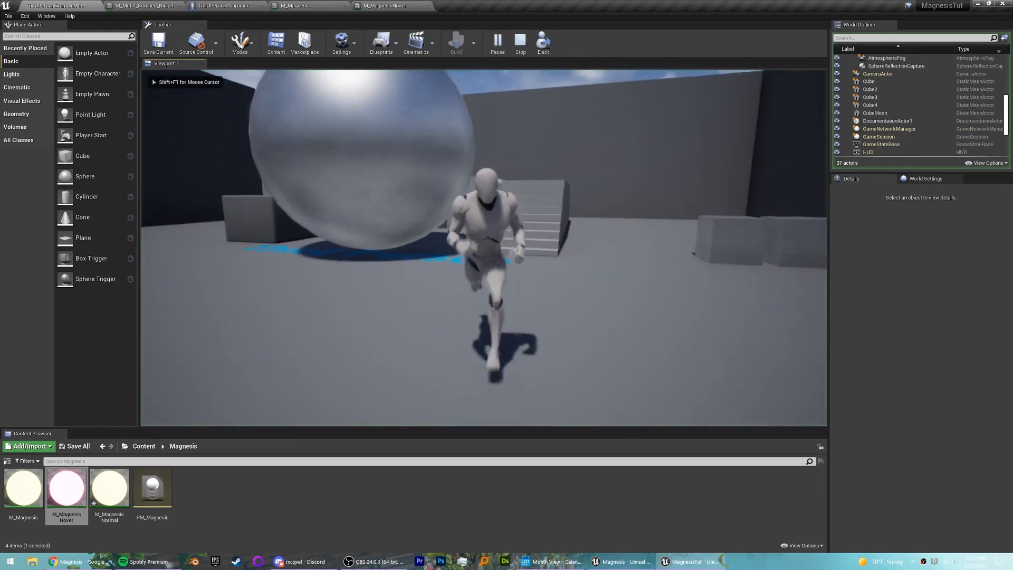
key(s)
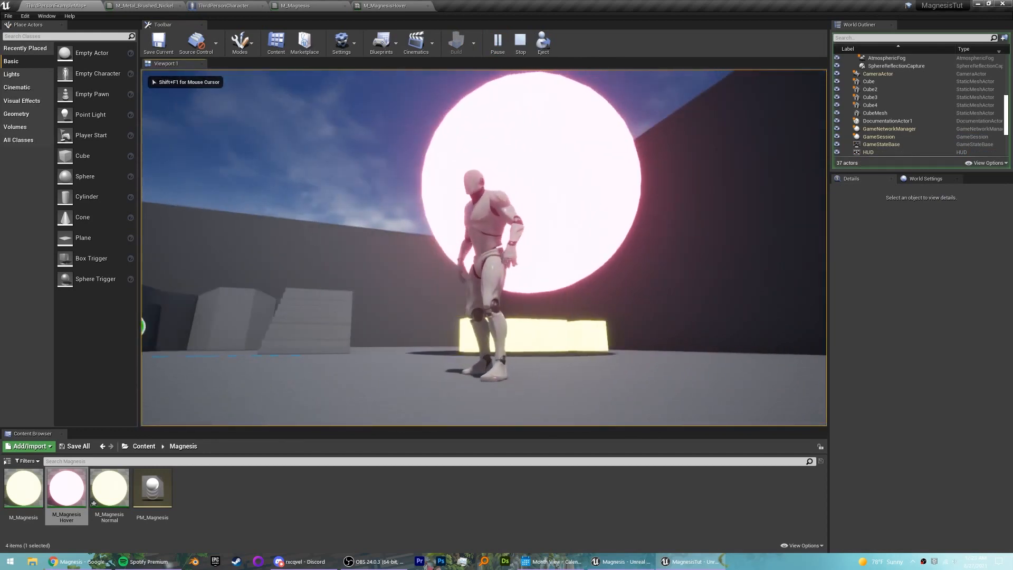
key(d)
key(a)
key(w)
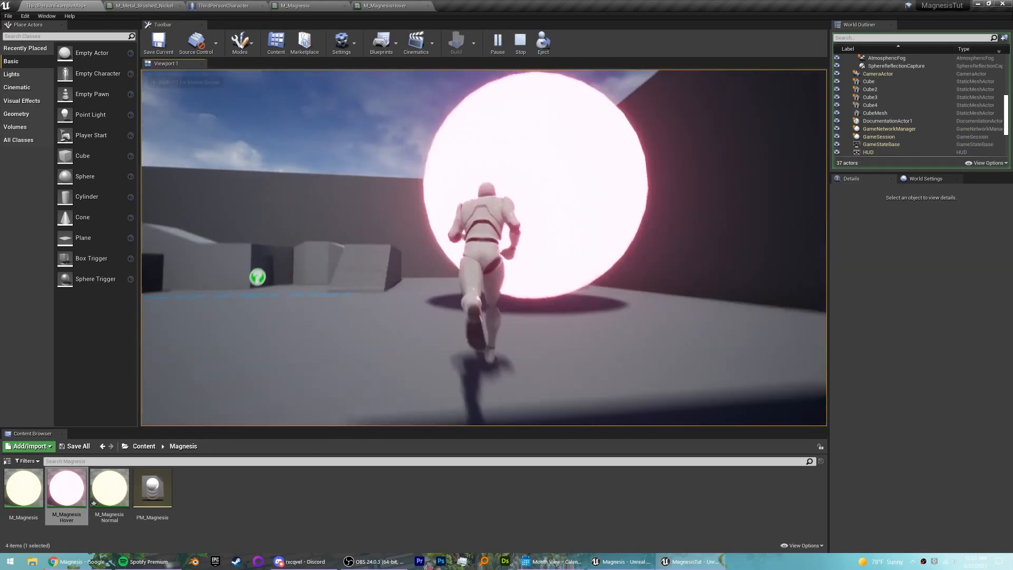
key(space)
key(s)
key(space)
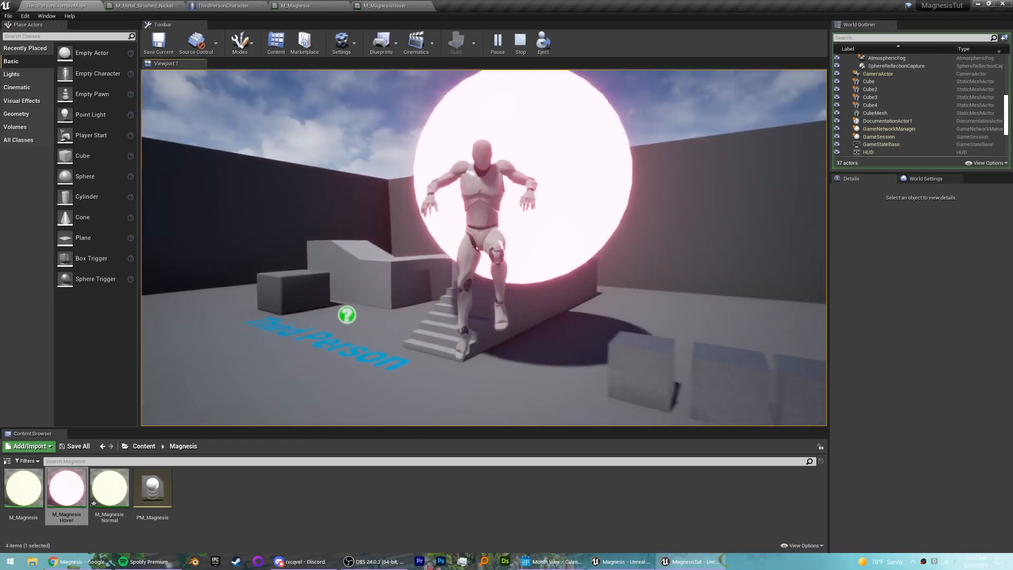
key(a)
key(w)
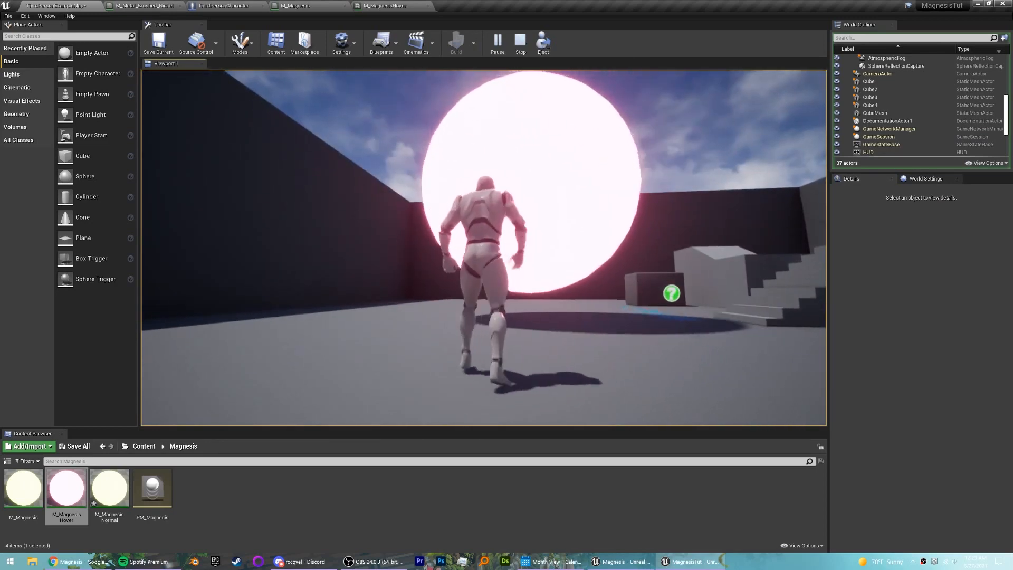
key(e)
key(Escape)
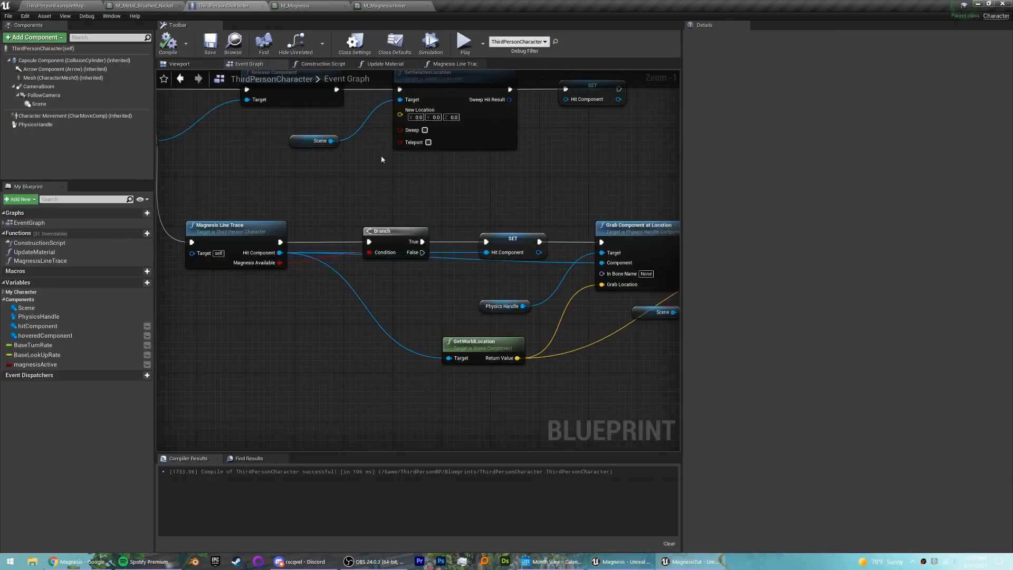
In the Event Graph's magnesis toggle logic, add a Hit Component getter with an Is Valid check after Update Material
scroll(401, 156, down, 1)
scroll(494, 187, down, 3)
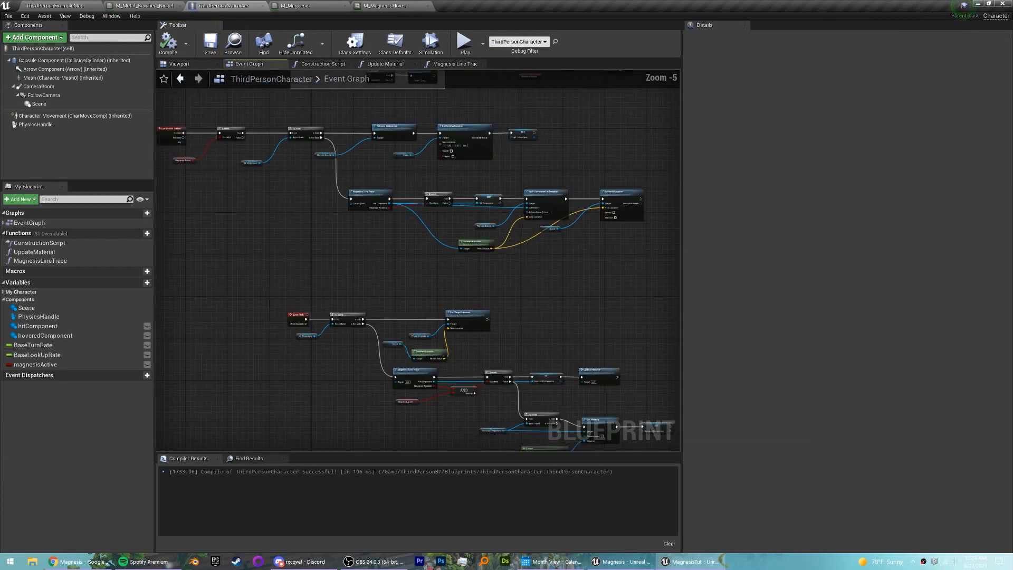
right_drag(491, 177, 488, 201)
right_drag(550, 172, 498, 231)
scroll(597, 146, up, 3)
right_drag(596, 146, 475, 217)
scroll(572, 172, up, 1)
mouse_move(469, 173)
mouse_down()
mouse_move(500, 175)
mouse_move(456, 175)
mouse_up()
click(523, 207)
right_drag(533, 196, 480, 215)
drag(88, 335, 424, 251)
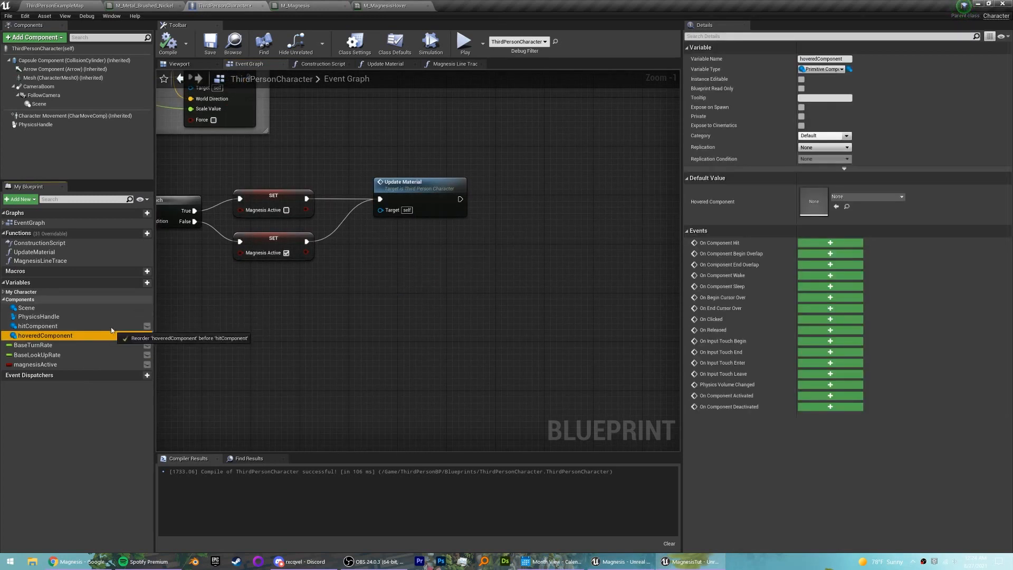
drag(130, 323, 503, 214)
click(430, 257)
text(is valid)
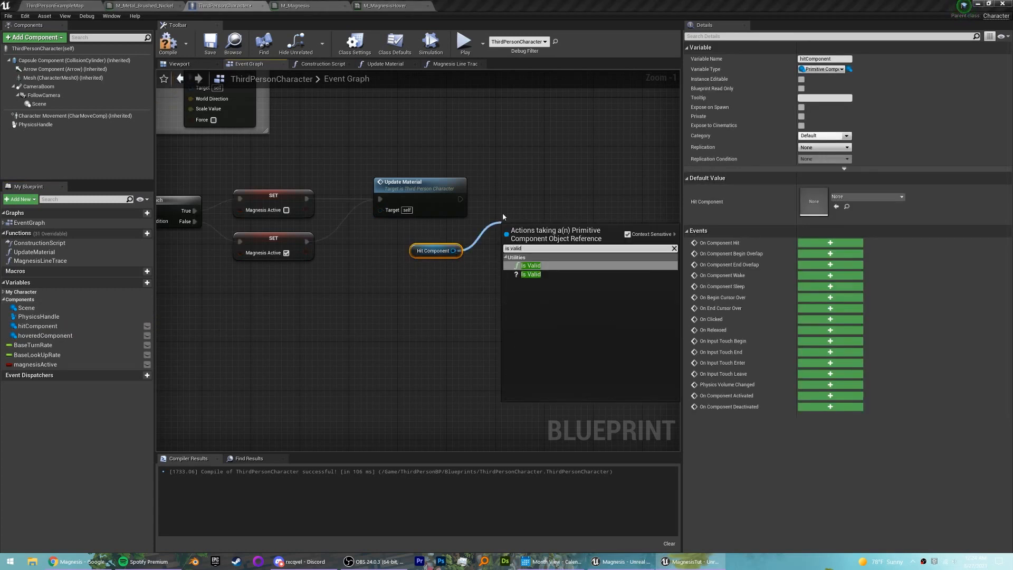
key(Return)
drag(553, 243, 514, 206)
click(554, 283)
Wire the new check's Is Valid output to the existing Release Component node in the grab logic
scroll(511, 252, down, 2)
right_drag(511, 253, 657, 264)
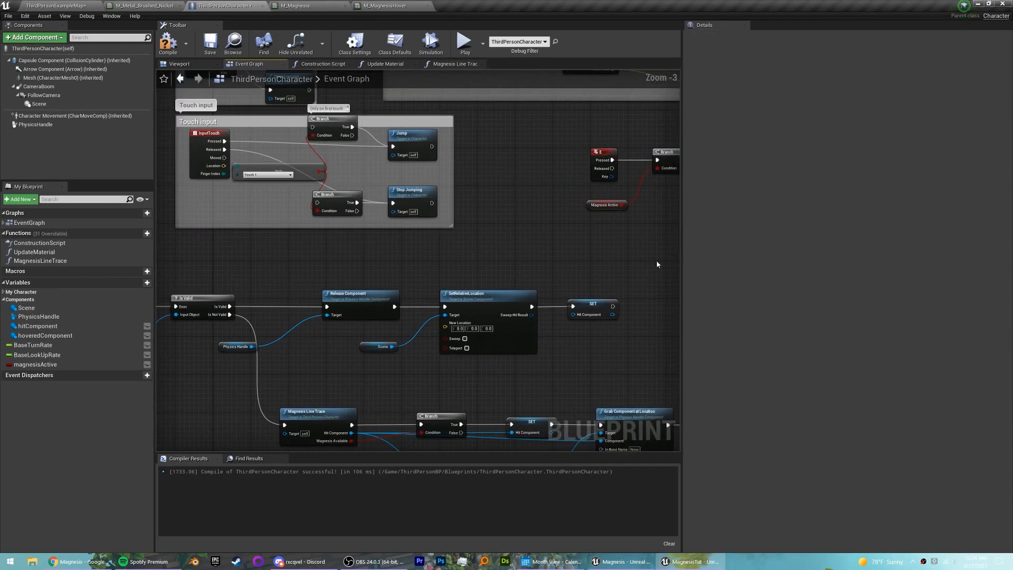
right_drag(373, 272, 387, 230)
scroll(333, 213, down, 1)
scroll(386, 230, down, 1)
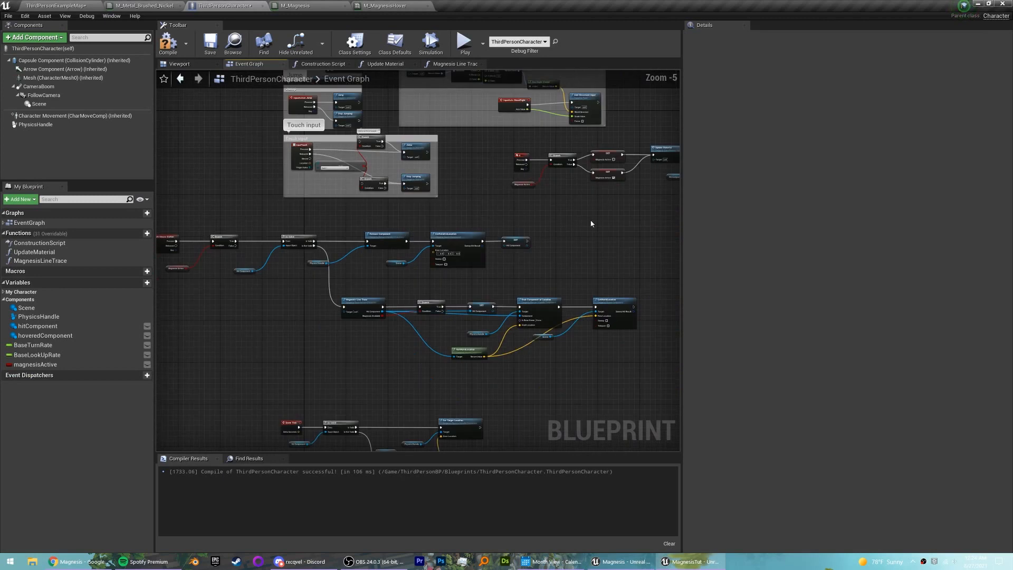
right_drag(591, 223, 521, 219)
drag(670, 153, 295, 237)
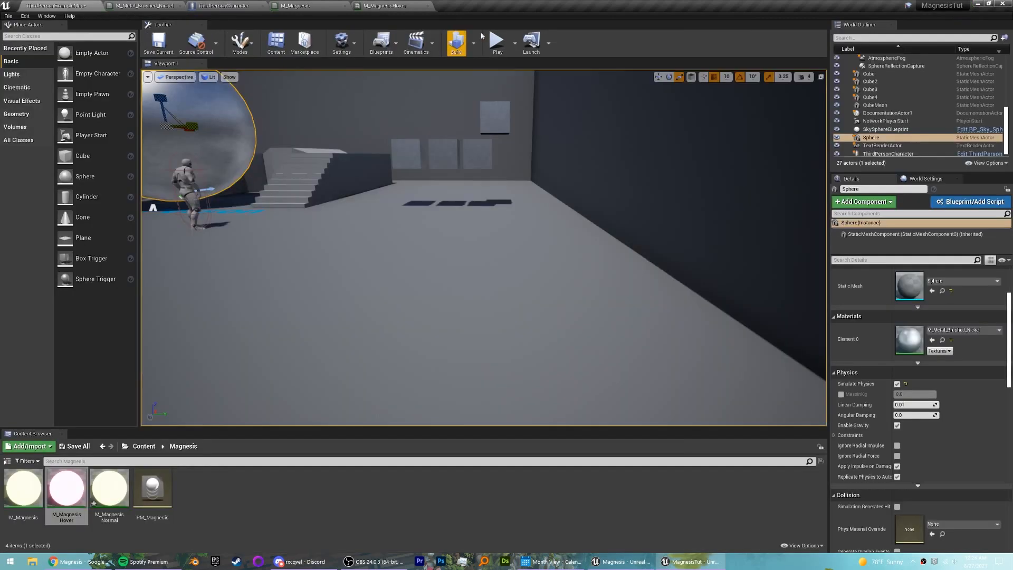
Play the example map, lift a cube with magnesis, and toggle magnesis off to test that the held cube is released
click(497, 43)
key(w)
key(e)
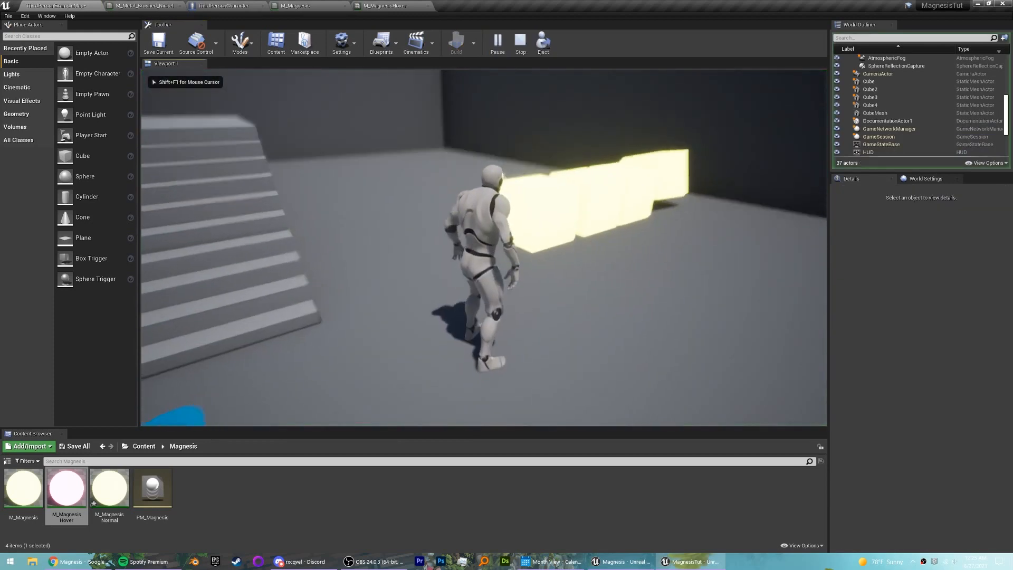
key(d)
key(s)
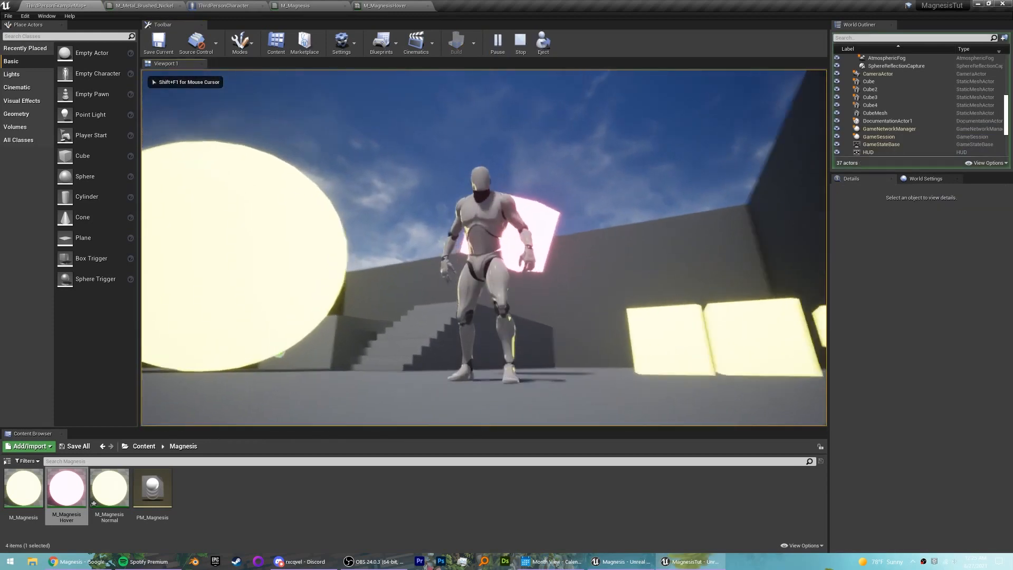
key(e)
key(s)
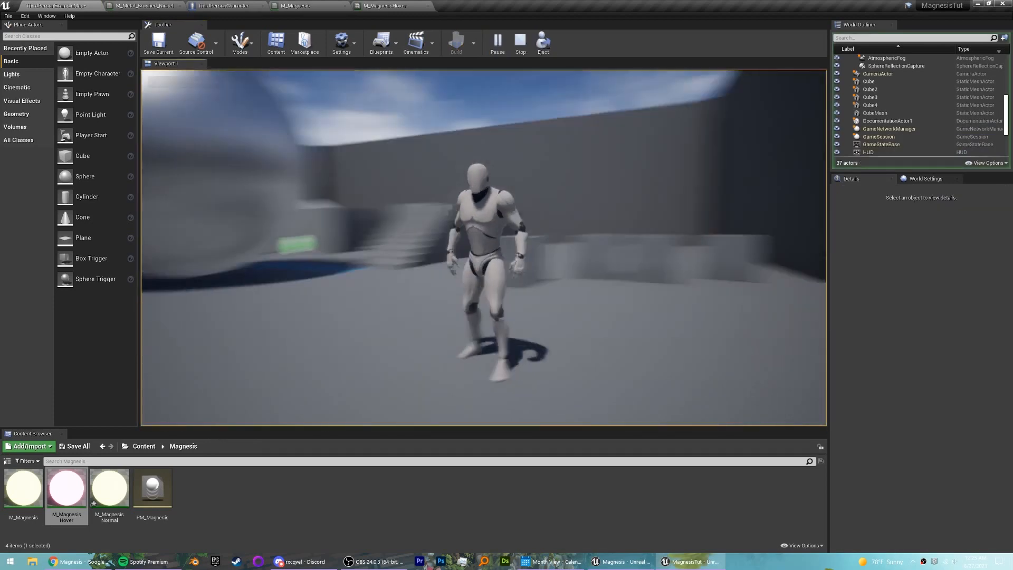
key(w)
key(e)
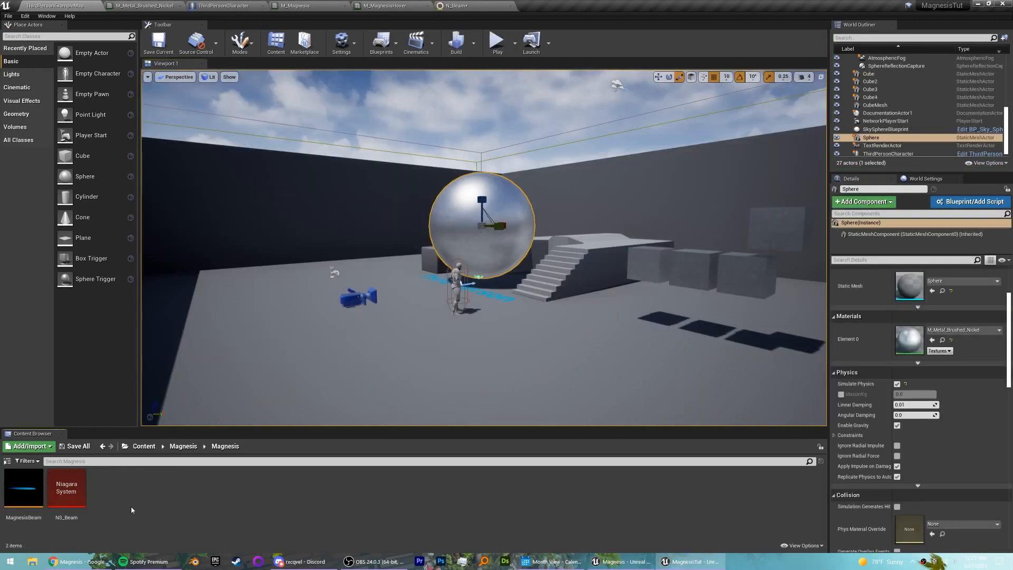
Open the MagnesisBeam emitter and the NS_Beam Niagara system and examine their beam previews and module stacks
double_click(24, 488)
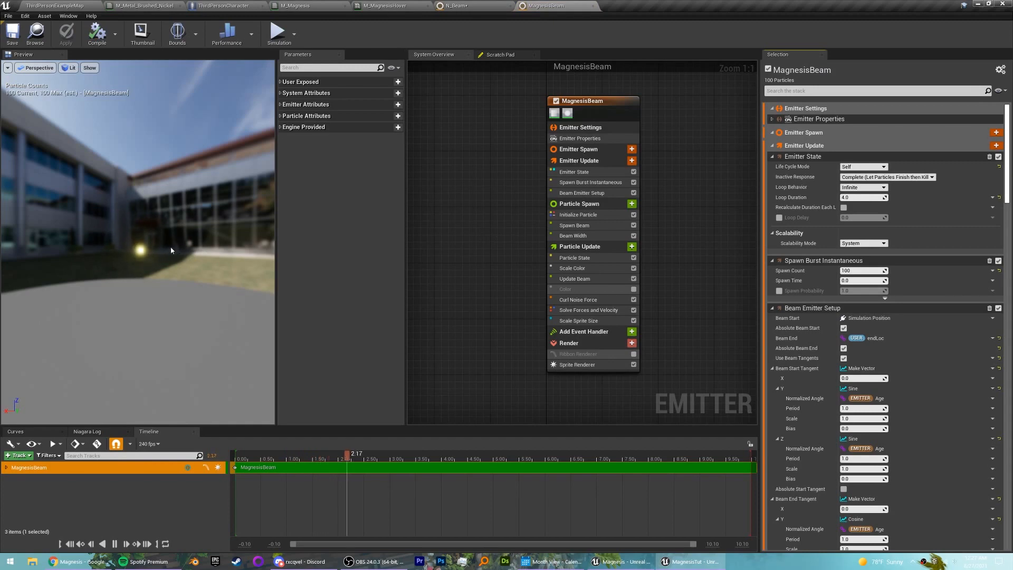
click(55, 6)
double_click(61, 484)
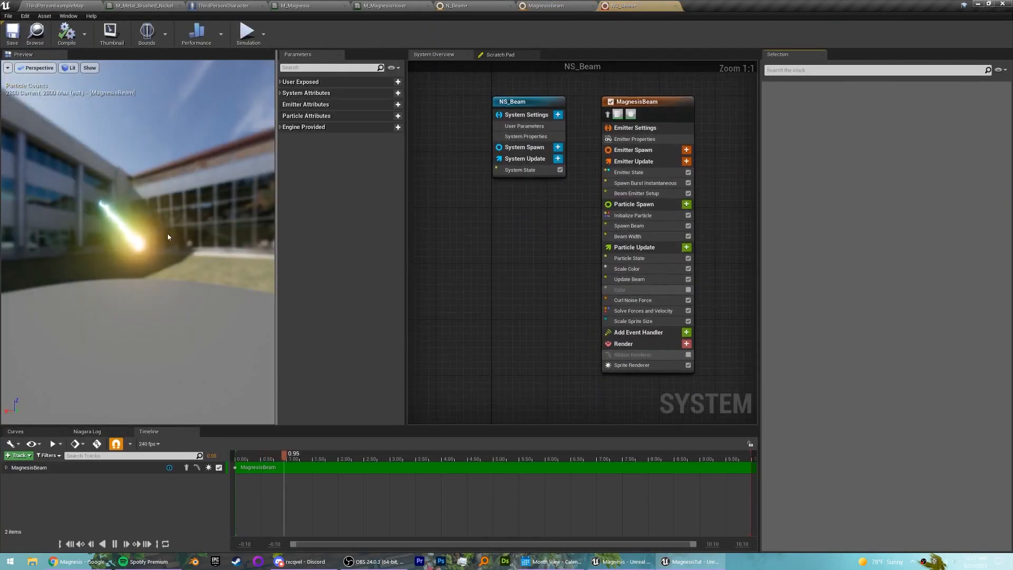
click(55, 6)
right_drag(458, 228, 514, 274)
key(Escape)
key(s)
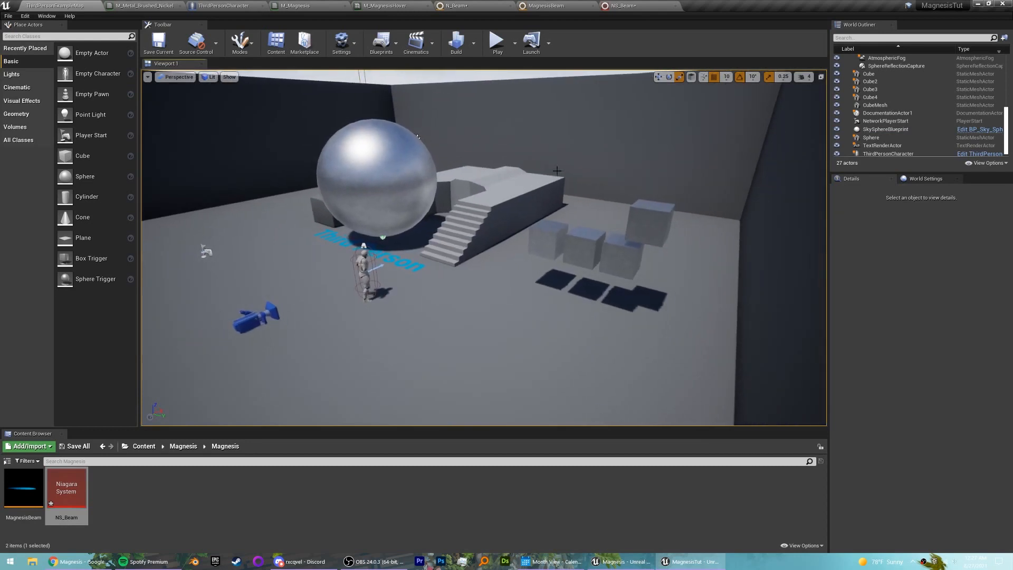
click(619, 9)
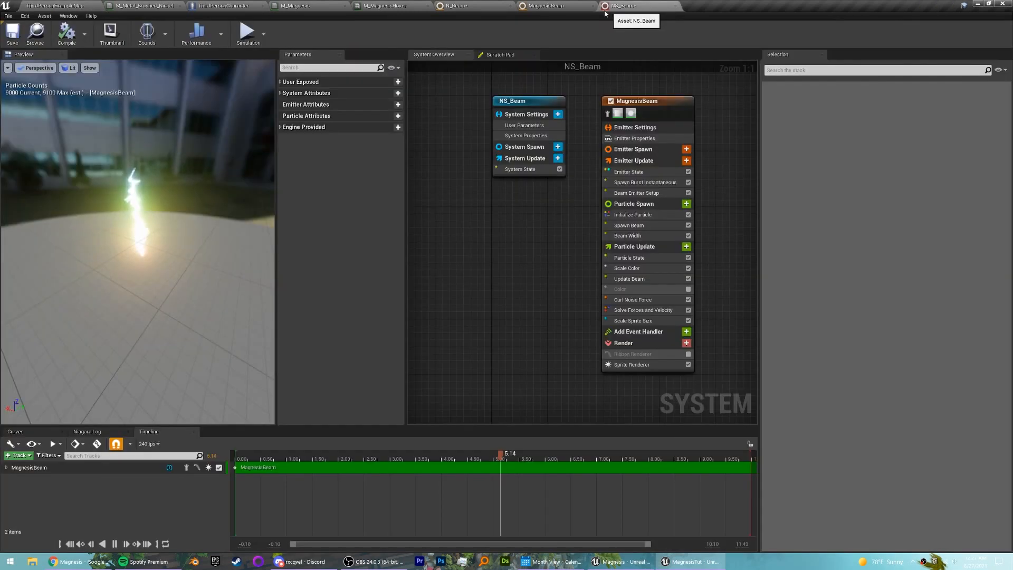
click(573, 6)
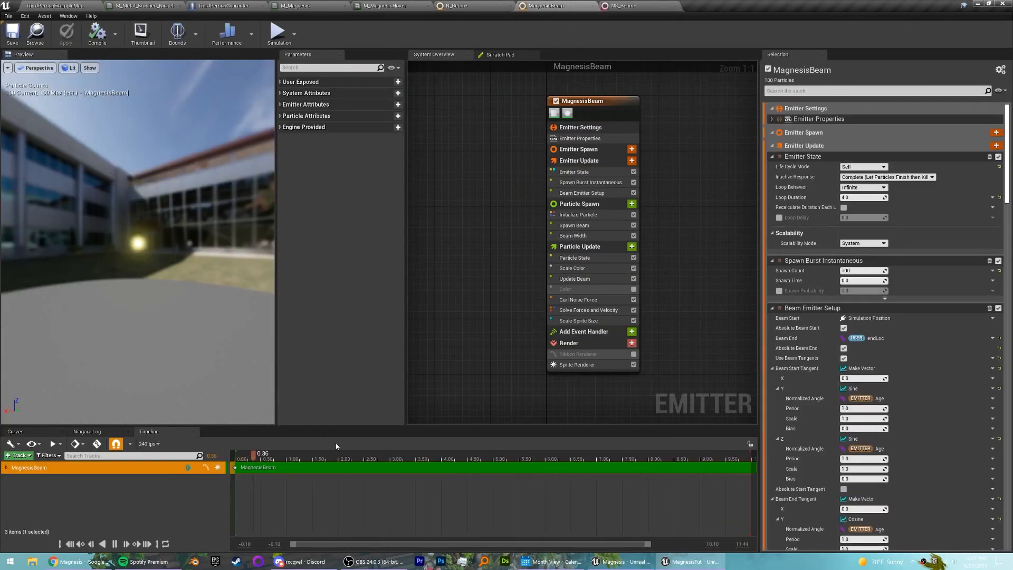
click(581, 138)
click(56, 6)
click(221, 505)
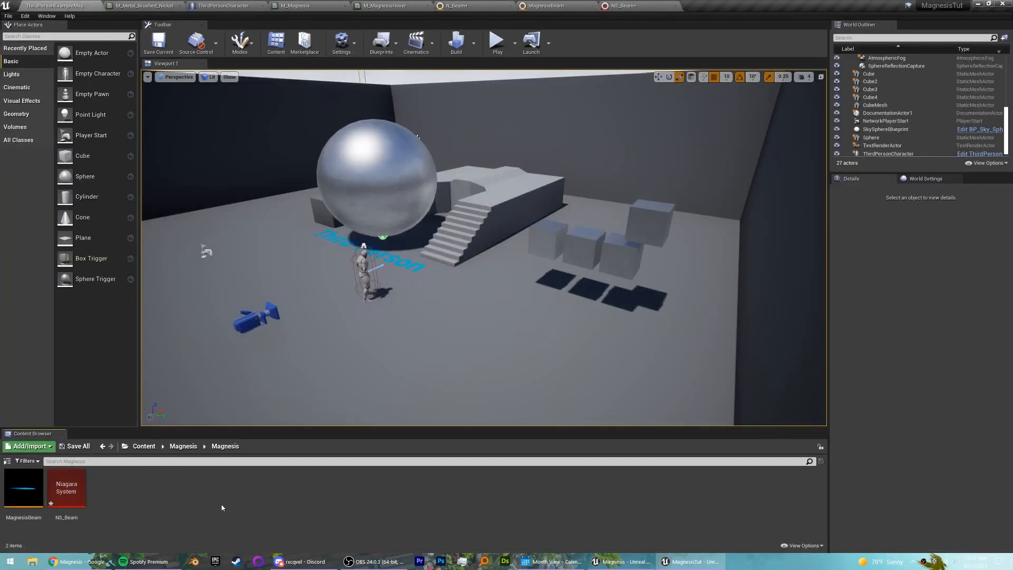
right_click(221, 505)
mouse_move(248, 432)
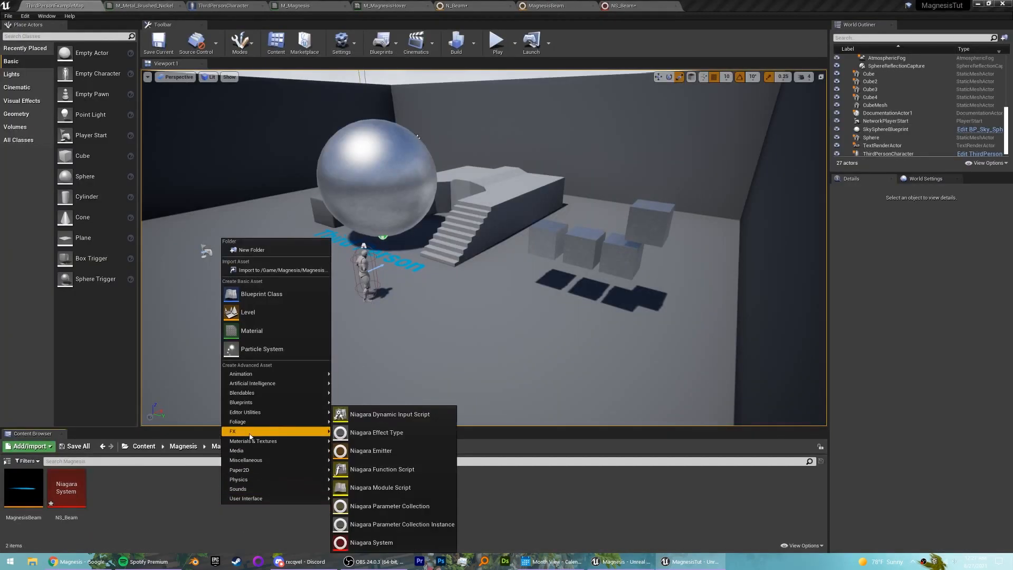
click(372, 451)
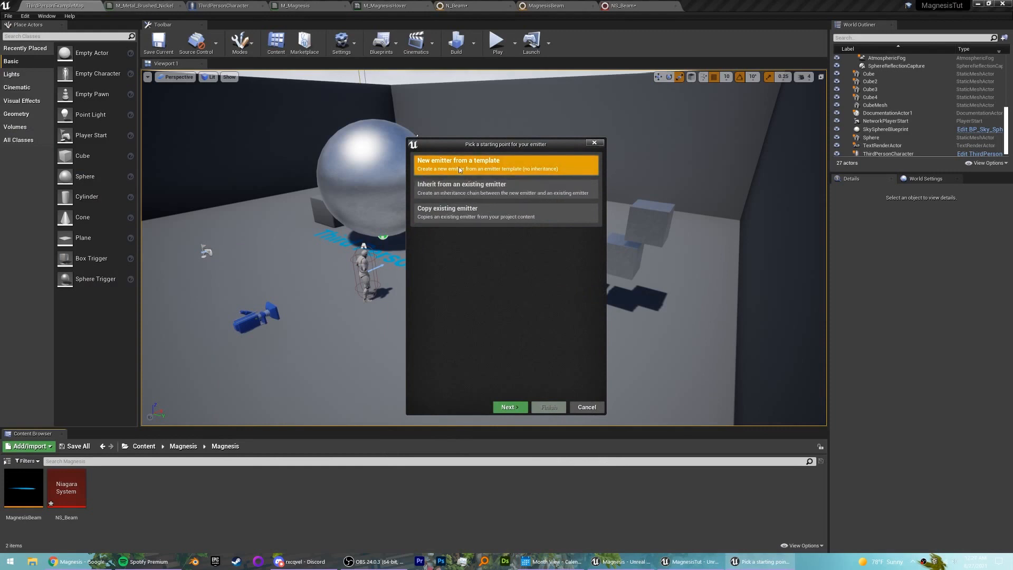
click(508, 408)
scroll(528, 317, down, 3)
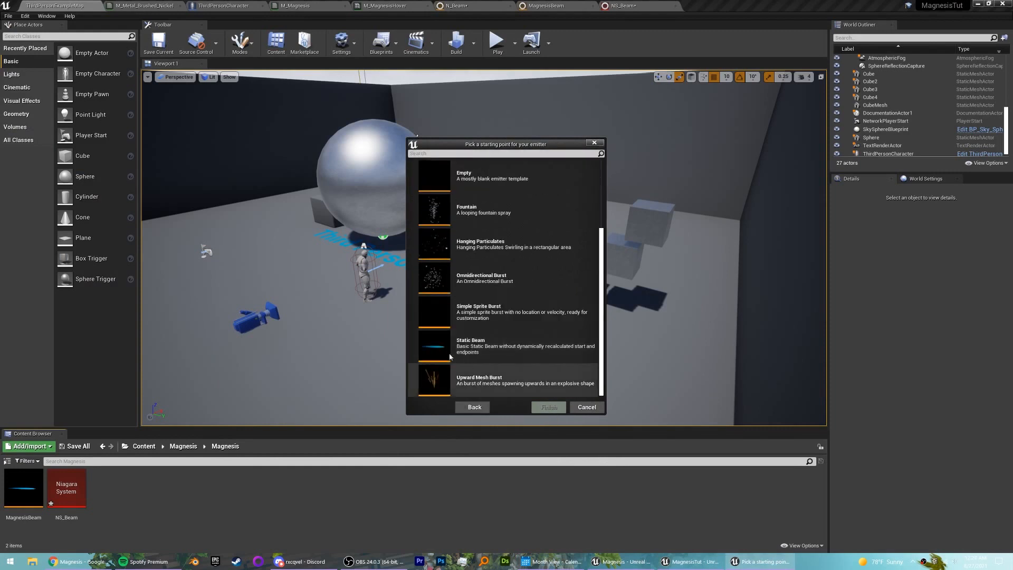
click(586, 408)
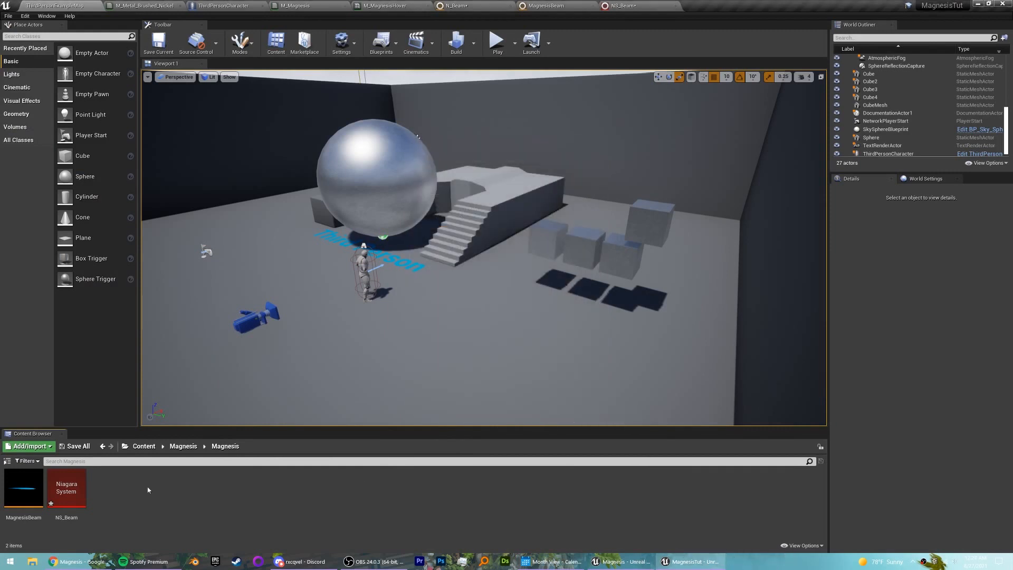
Close N_Beam and examine MagnesisBeam's Spawn Burst Instantaneous and Beam Emitter Setup modules and its User Exposed parameters
click(477, 5)
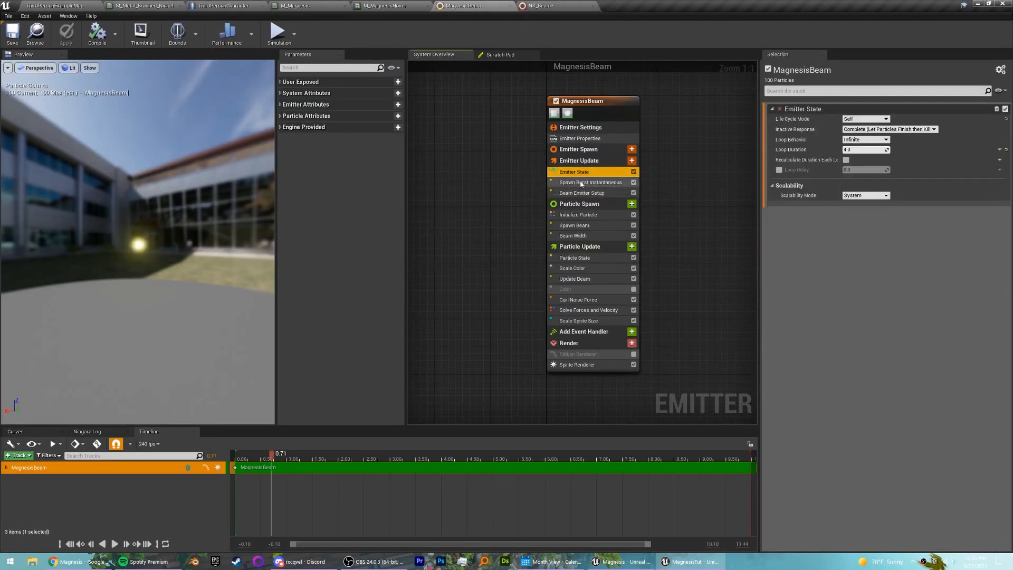
click(574, 182)
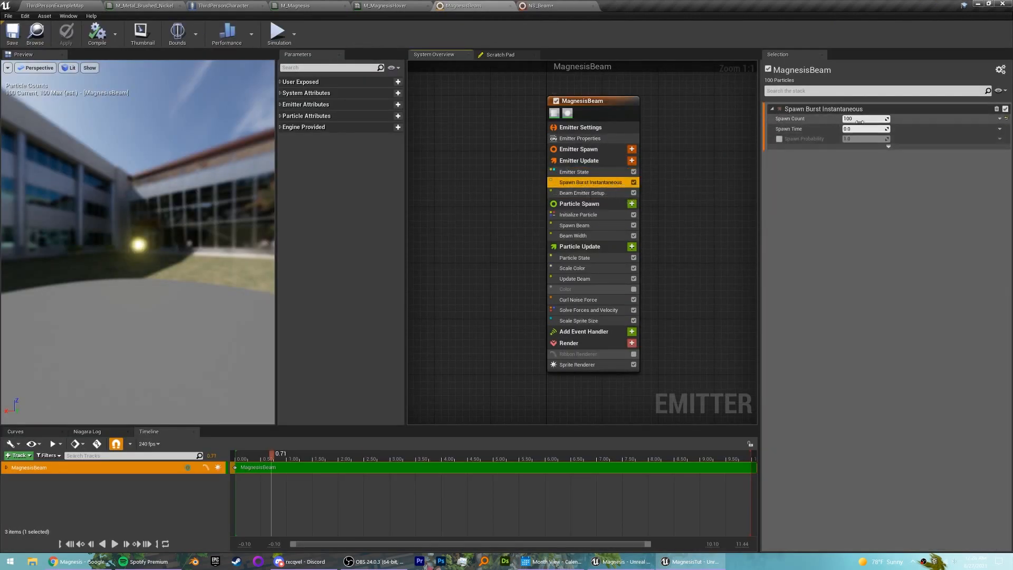
click(621, 194)
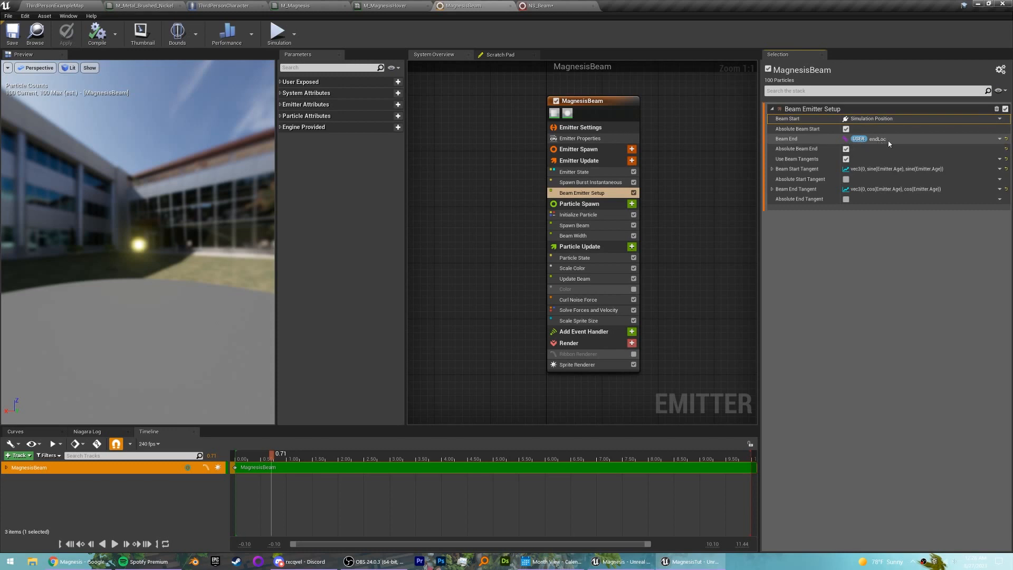
click(325, 81)
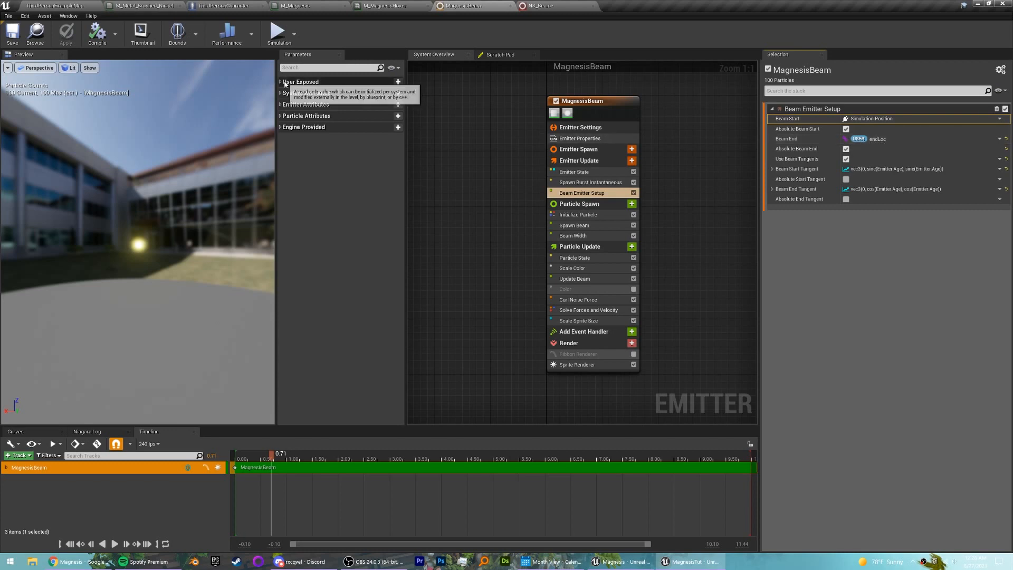
click(398, 82)
text(vec)
click(441, 78)
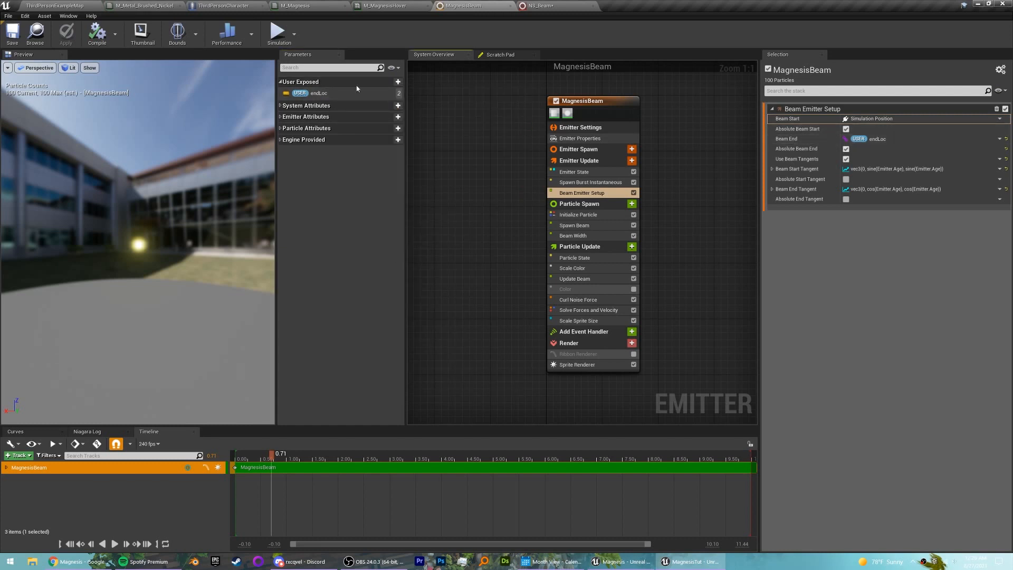
Examine how the user-exposed endLoc parameter feeds Beam End in Beam Emitter Setup, along with the Absolute Beam End option
drag(317, 92, 734, 158)
drag(878, 139, 835, 139)
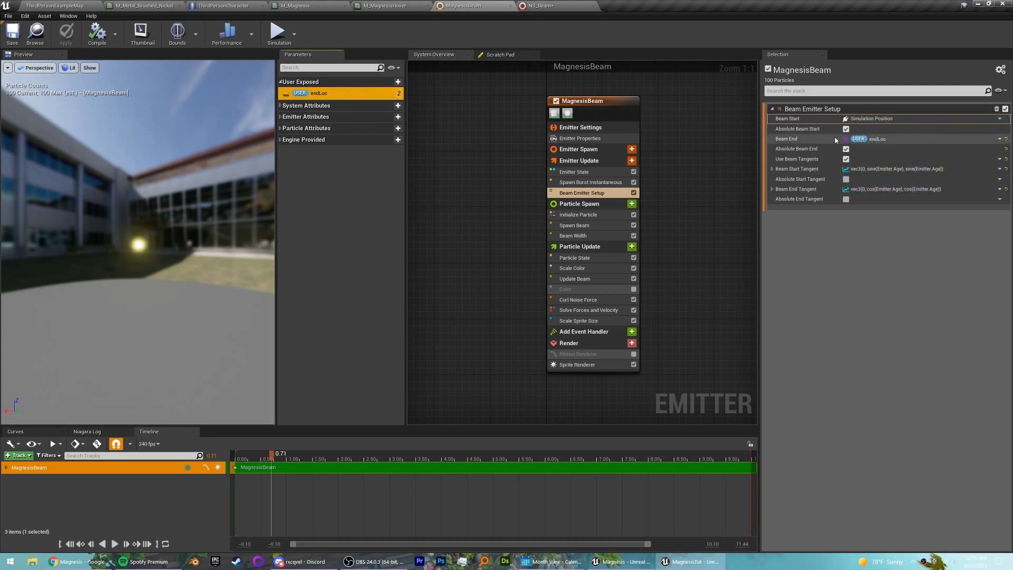
click(881, 141)
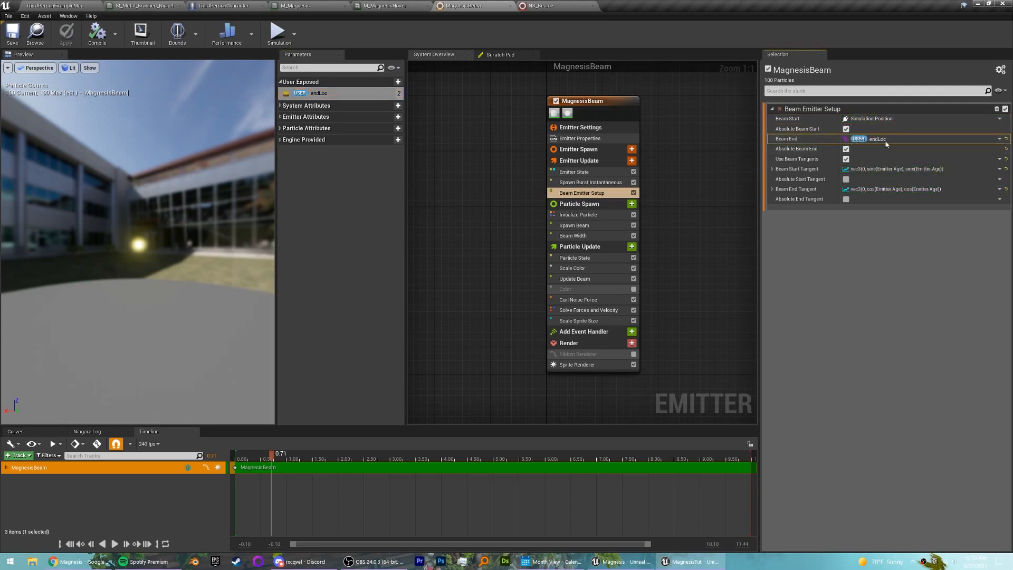
click(851, 152)
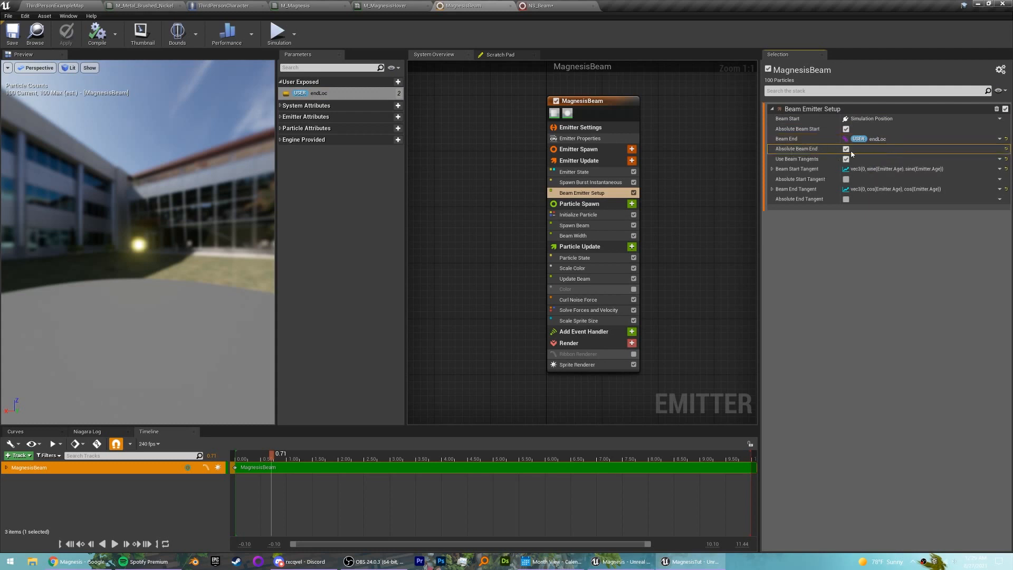
Examine the Beam Start Tangent's Make Vector input and look up the Sine dynamic input for its Y component
click(781, 169)
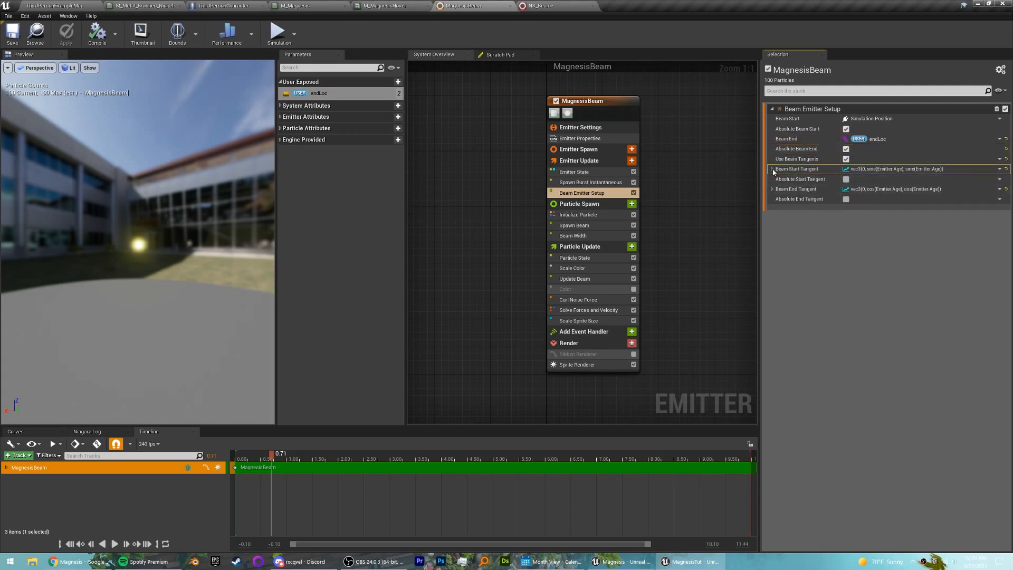
click(1000, 169)
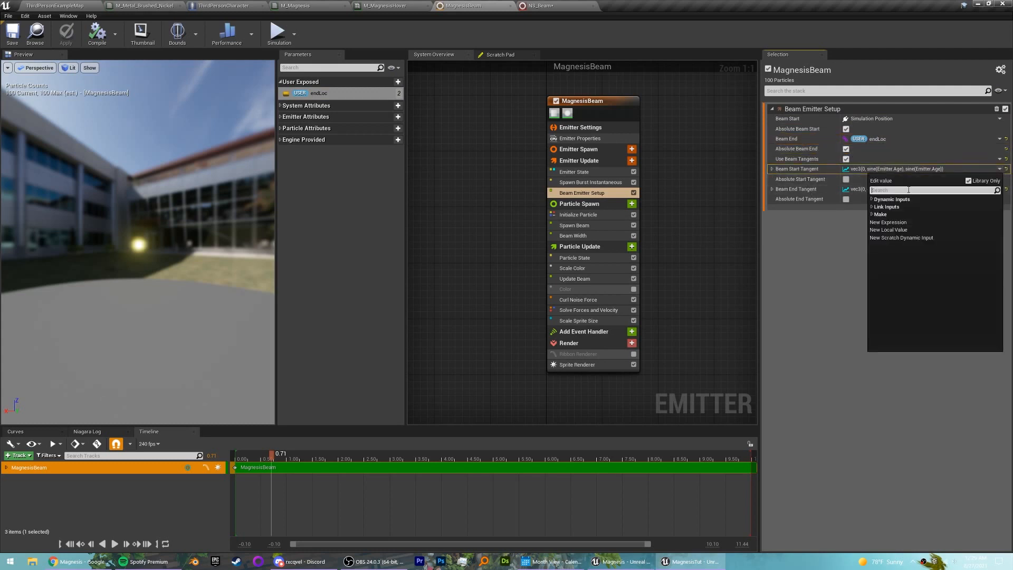
text(sin)
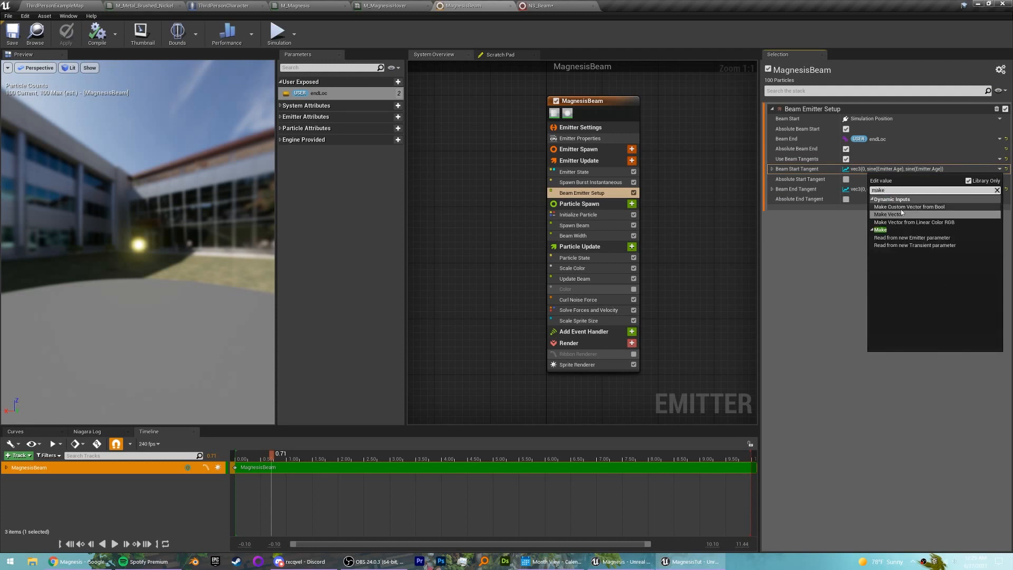
click(765, 169)
click(772, 168)
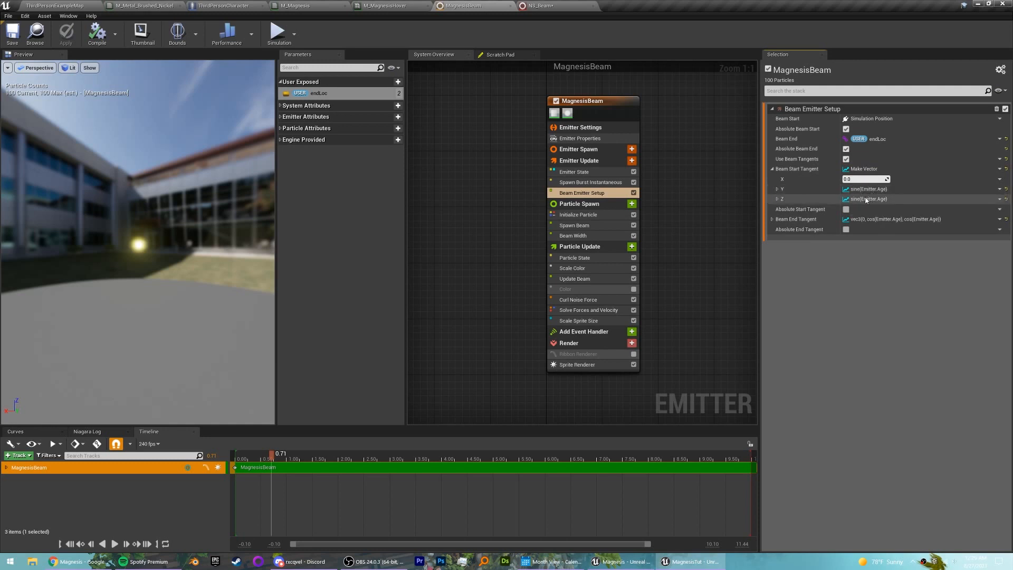
click(1001, 192)
text(sine)
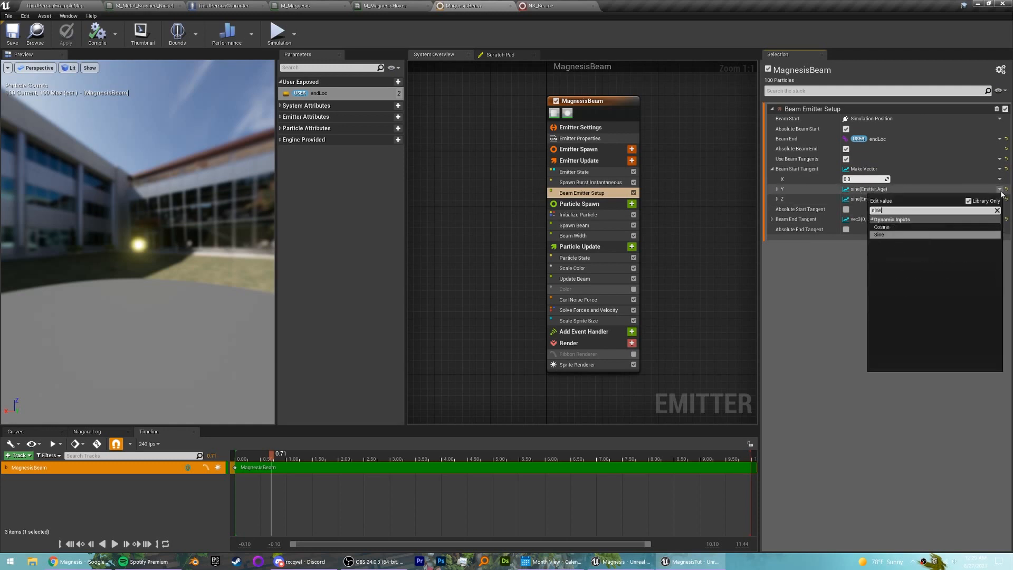
key(Return)
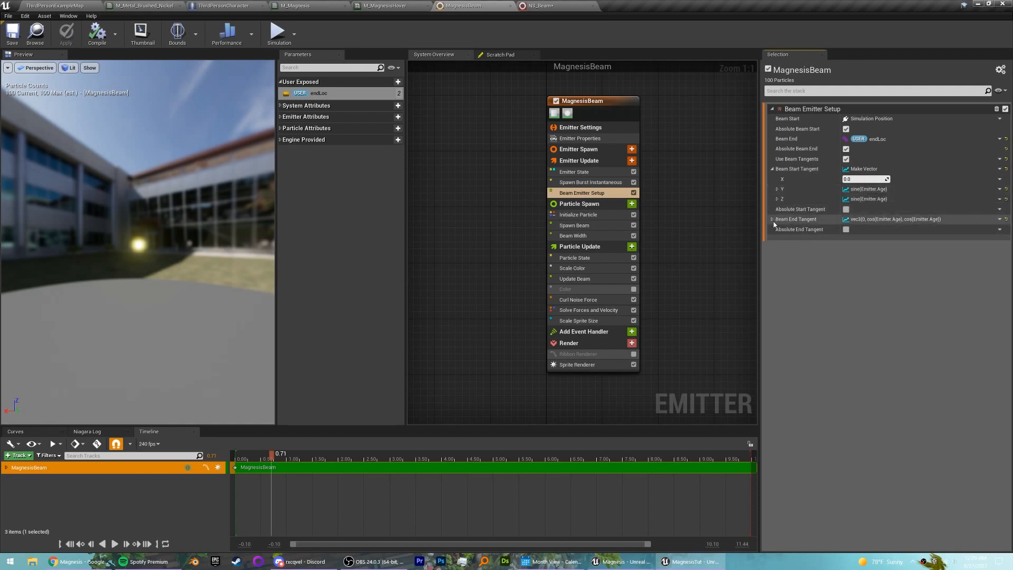
Examine the Beam End Tangent's Make Vector input and its Y and Z components
click(772, 219)
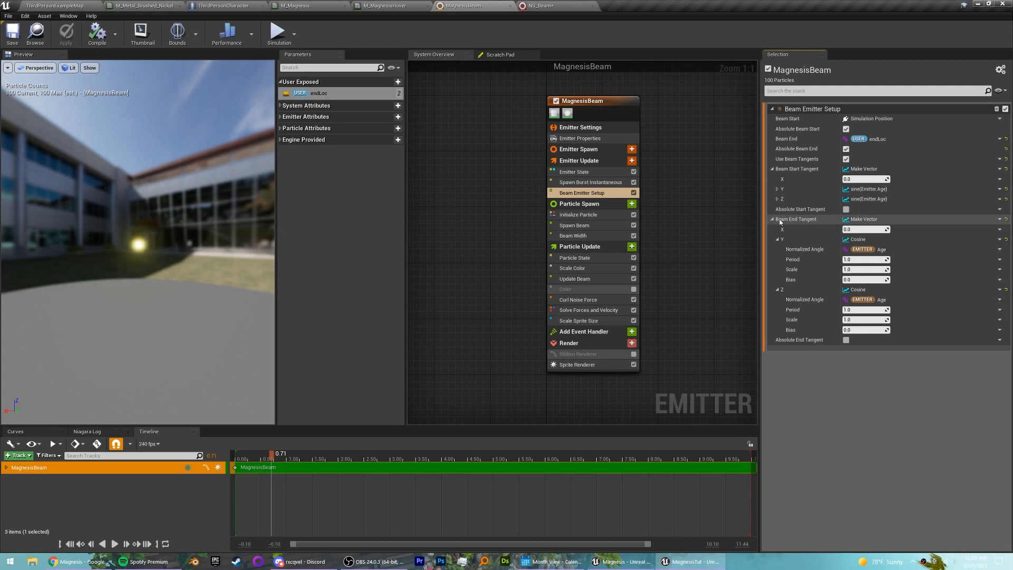
click(778, 249)
click(778, 250)
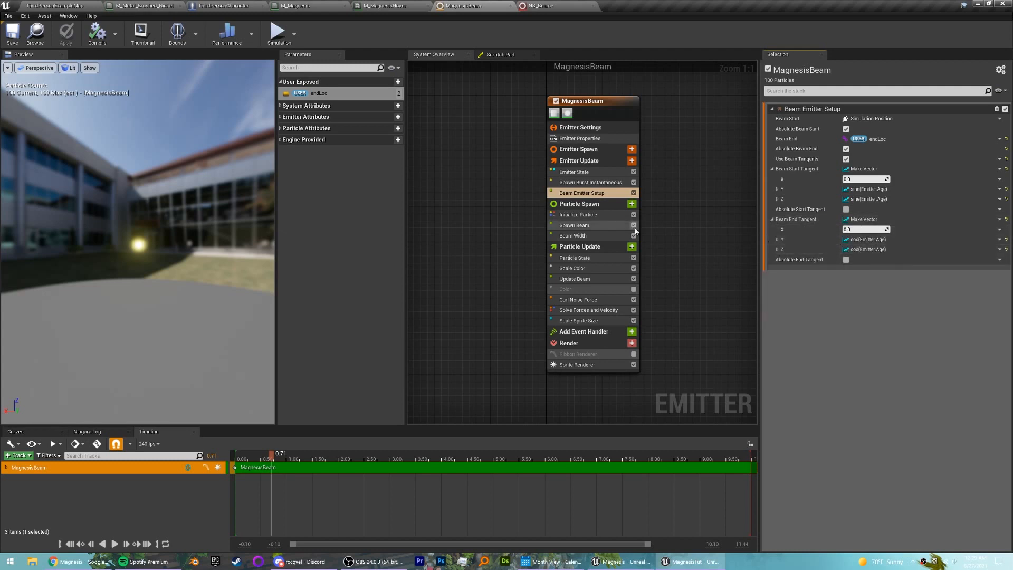
drag(139, 239, 184, 197)
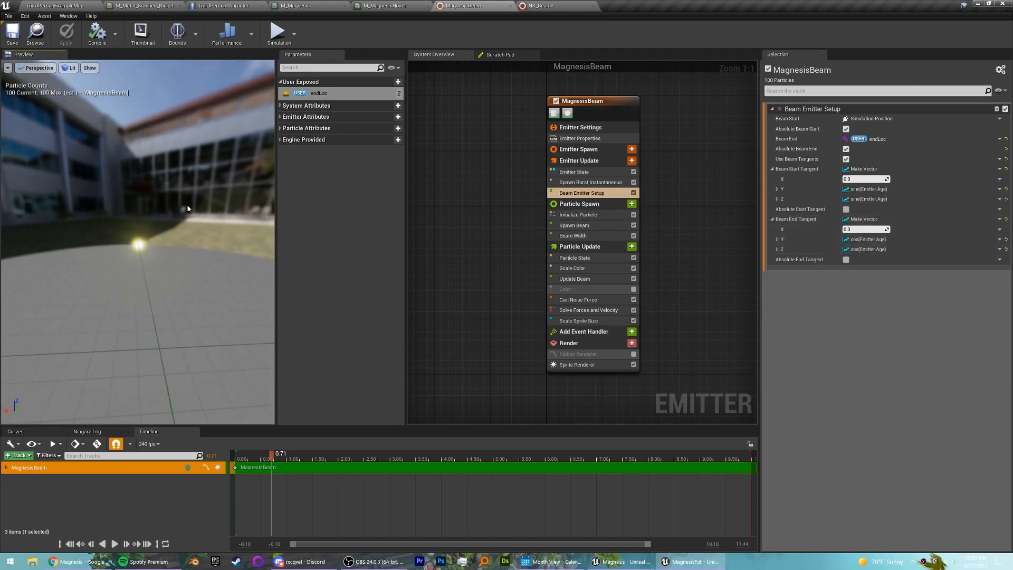
click(53, 5)
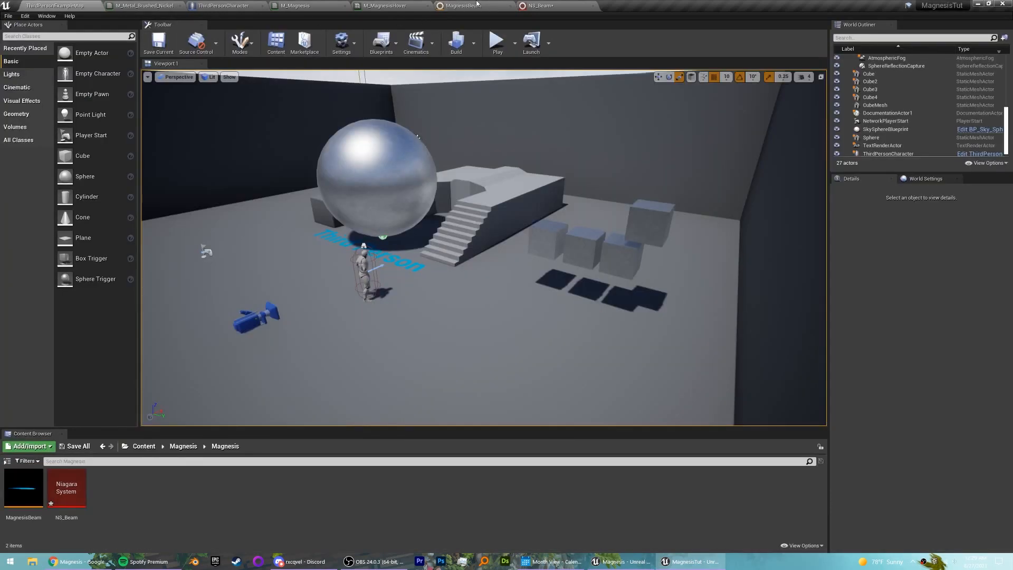
click(476, 5)
click(539, 5)
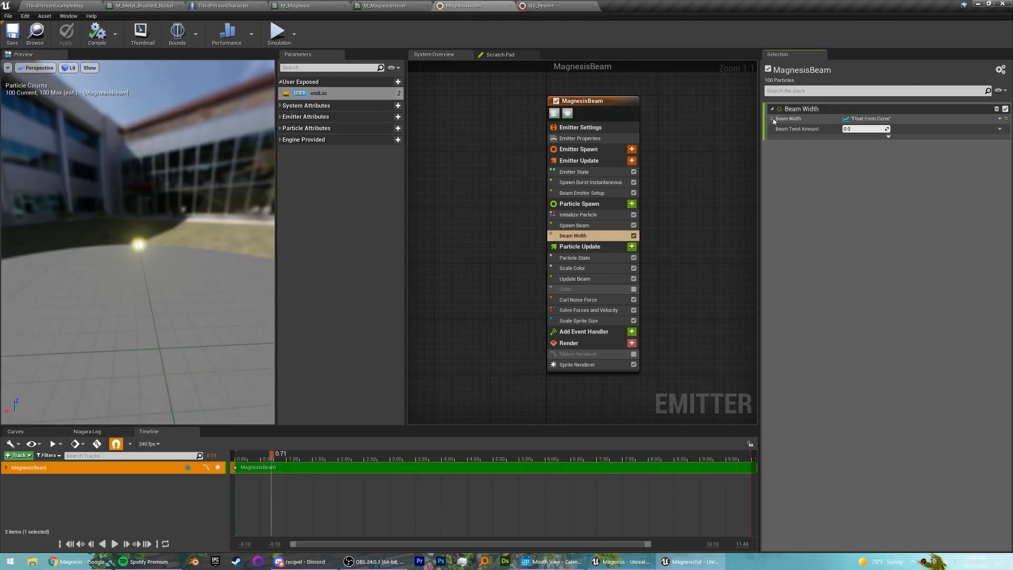
Examine the Beam Width module's Float from Curve input, including its curve, curve index and scale
click(773, 119)
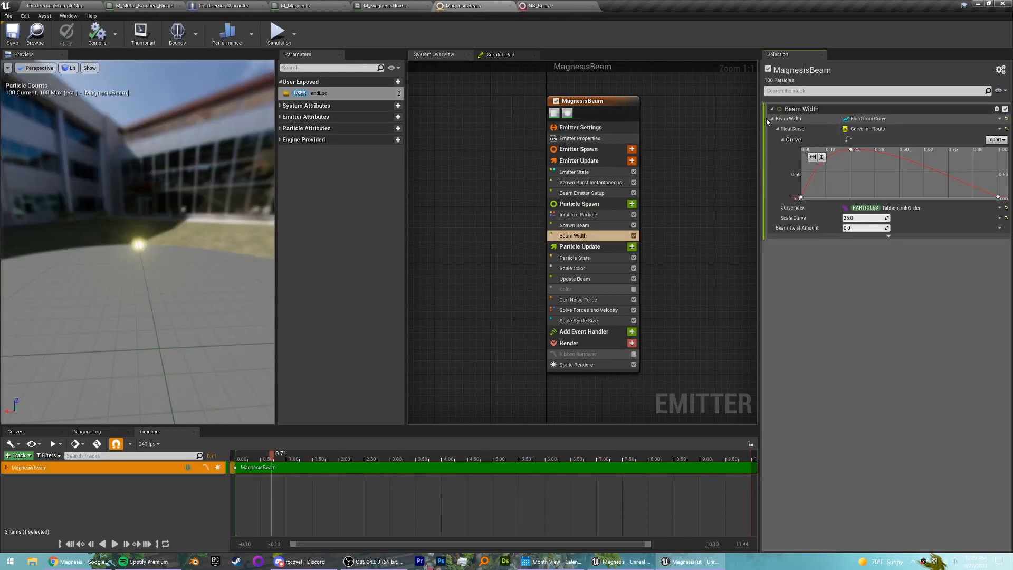
click(773, 118)
click(1000, 119)
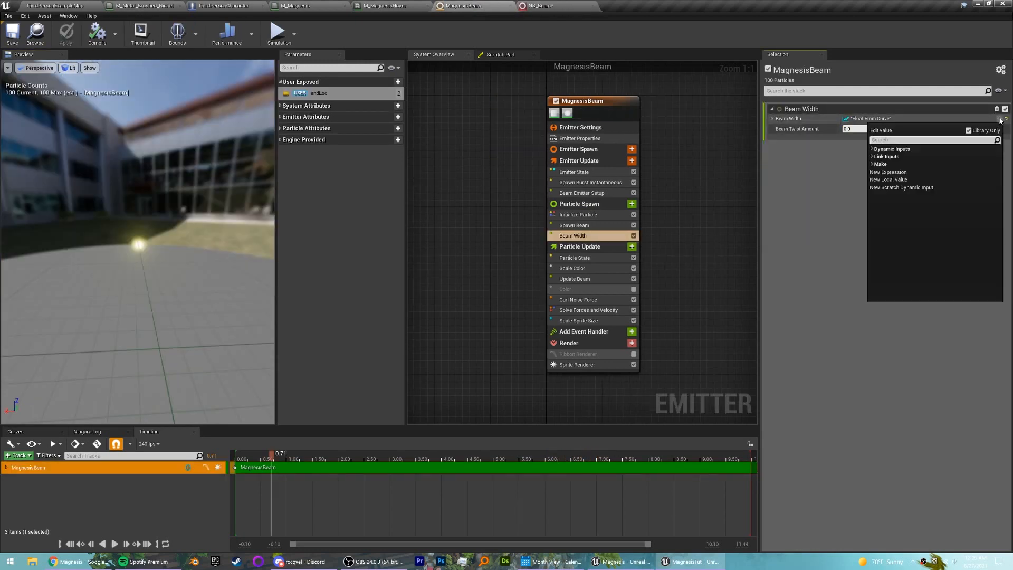
click(999, 119)
click(773, 119)
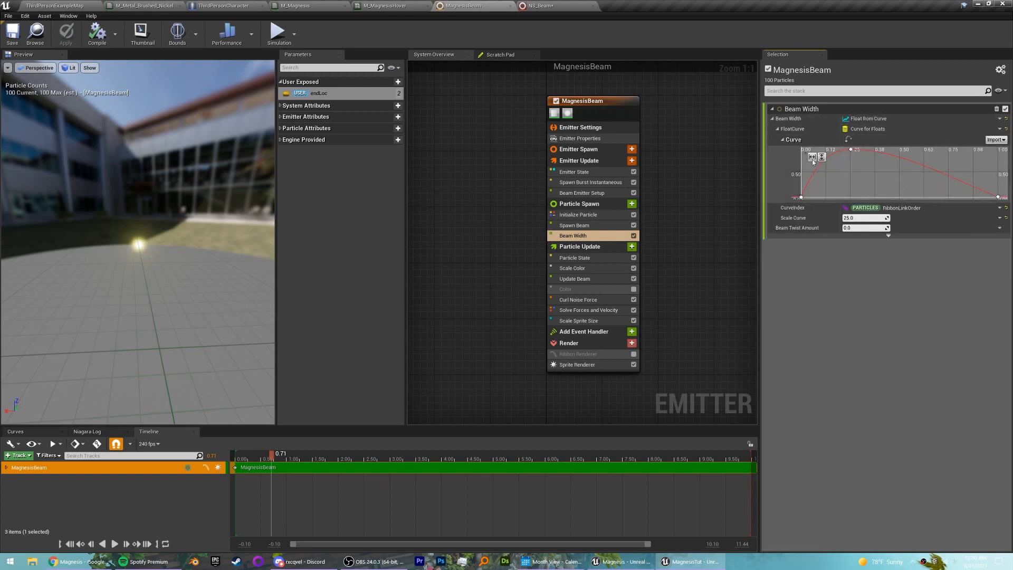
Examine the Scale Color module's Scale RGB input down to input A's color curve and its curve index
click(575, 268)
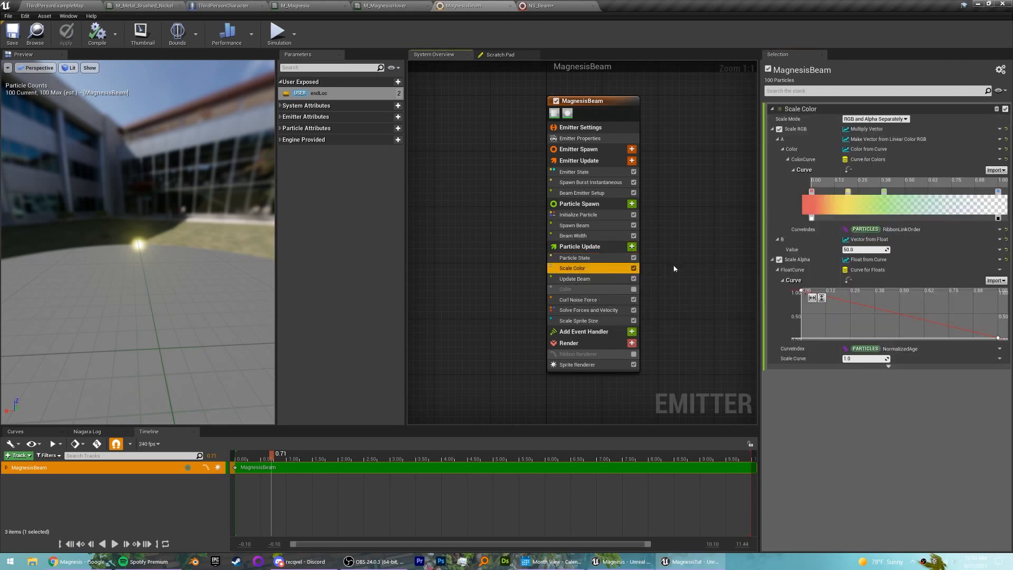
click(773, 129)
click(772, 139)
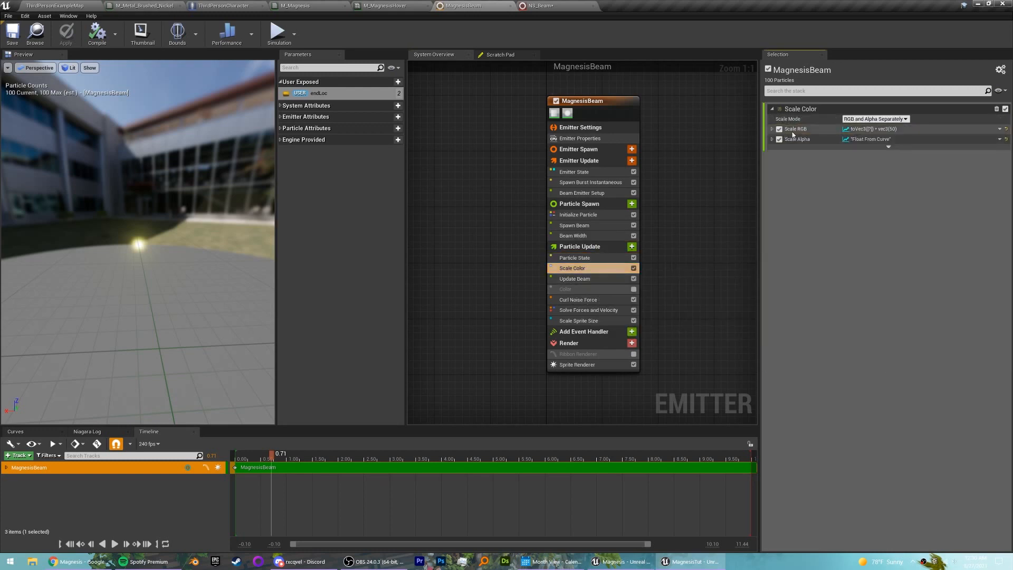
click(999, 129)
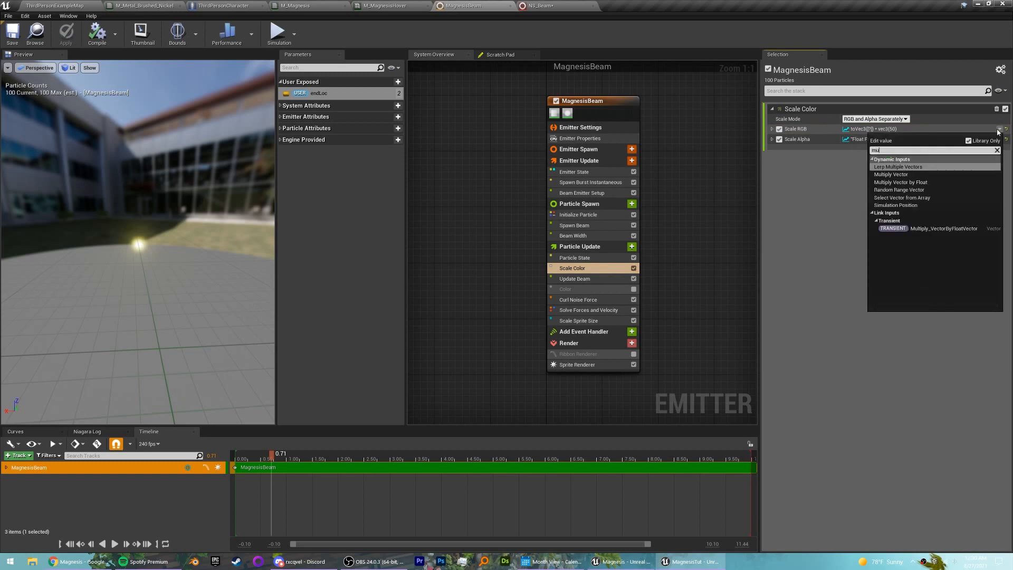
click(771, 134)
click(772, 128)
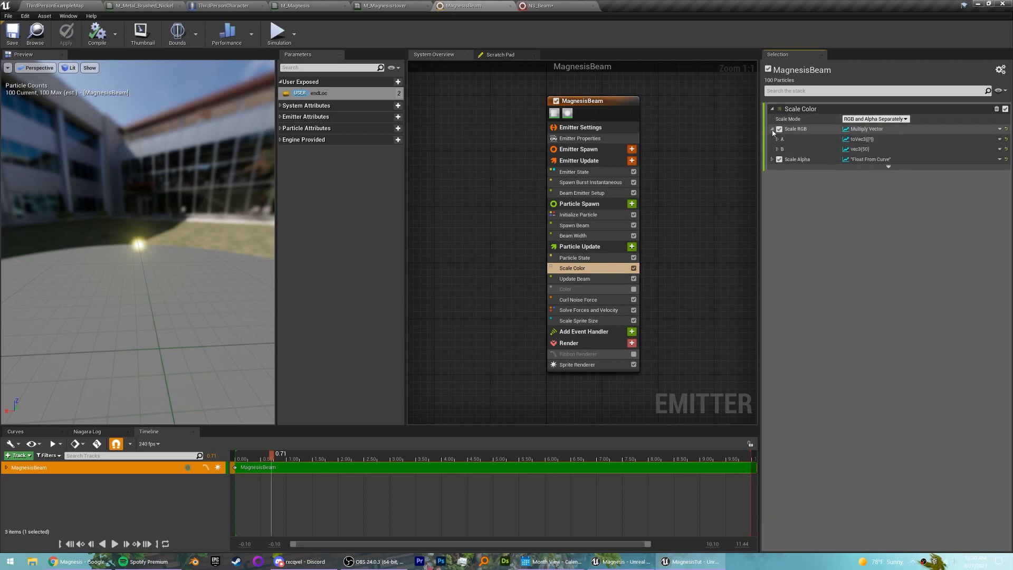
click(777, 139)
click(778, 139)
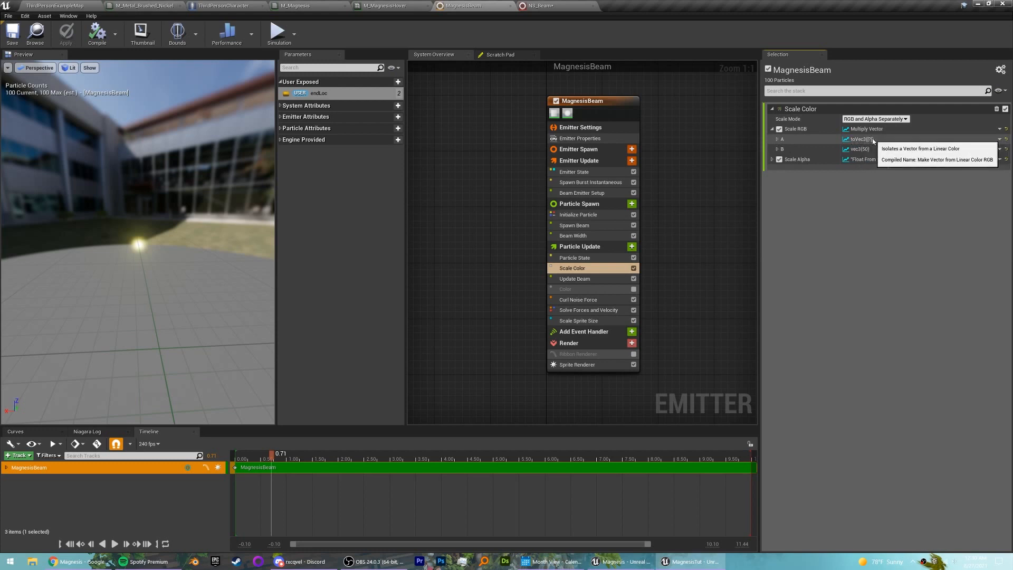
click(777, 140)
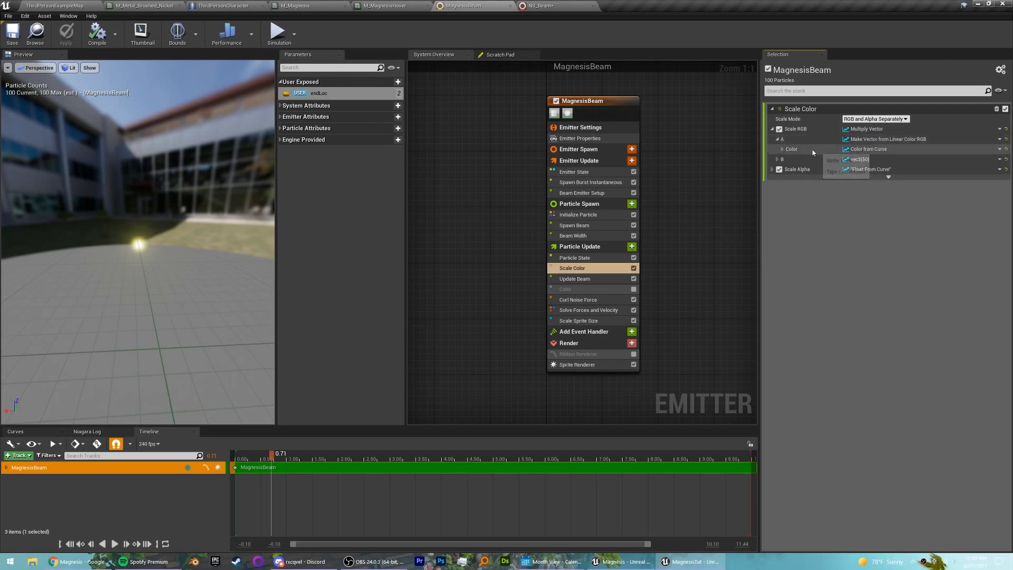
click(782, 149)
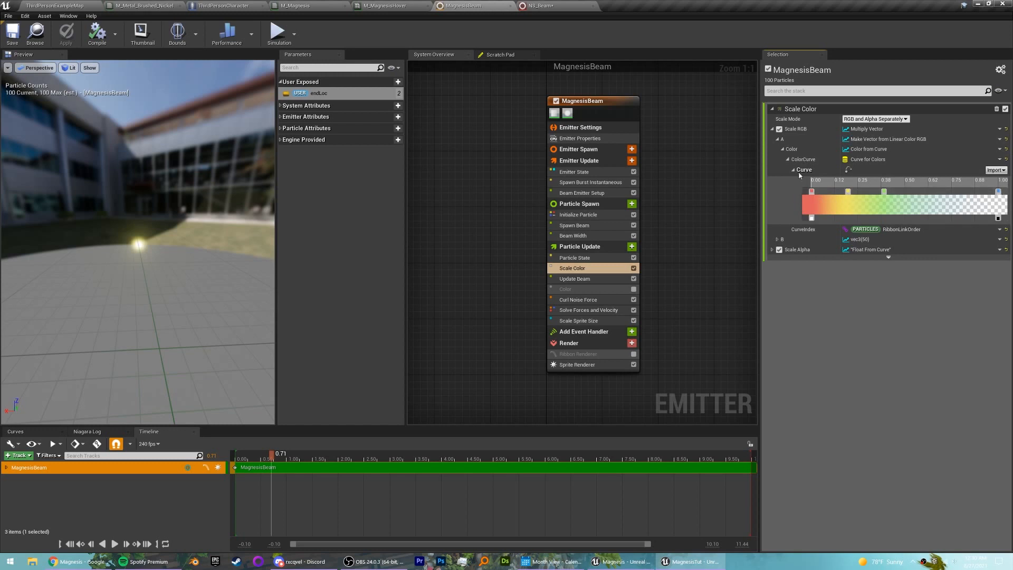
Examine Scale RGB's Vector from Float multiplier and the Scale Alpha float curve with its end keys
click(777, 240)
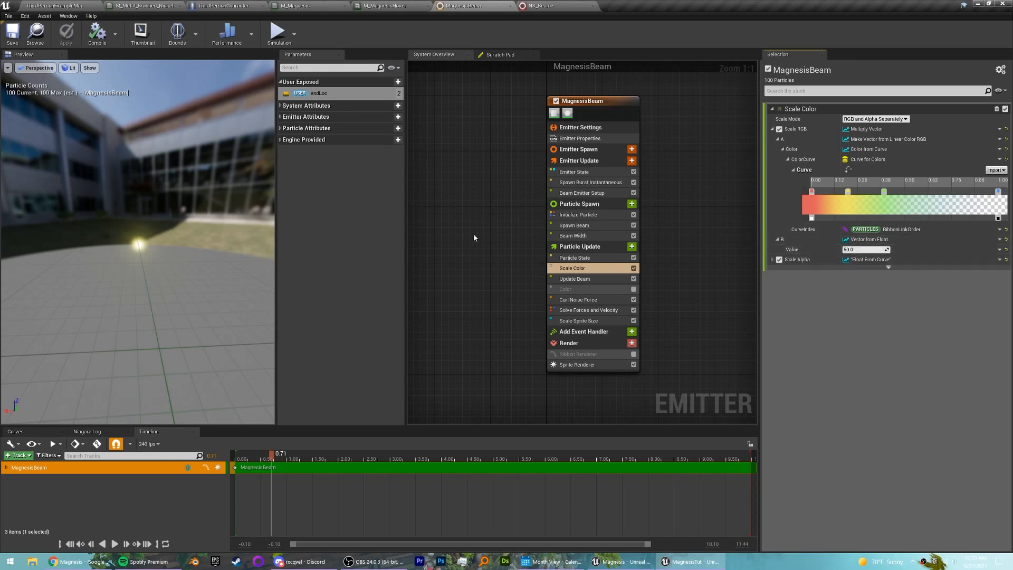
click(773, 260)
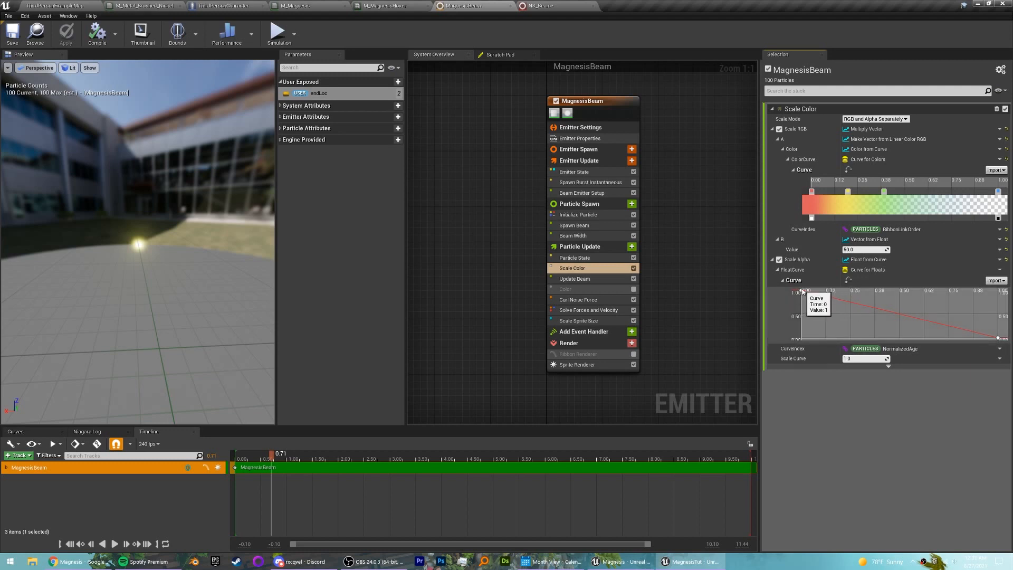
mouse_move(997, 339)
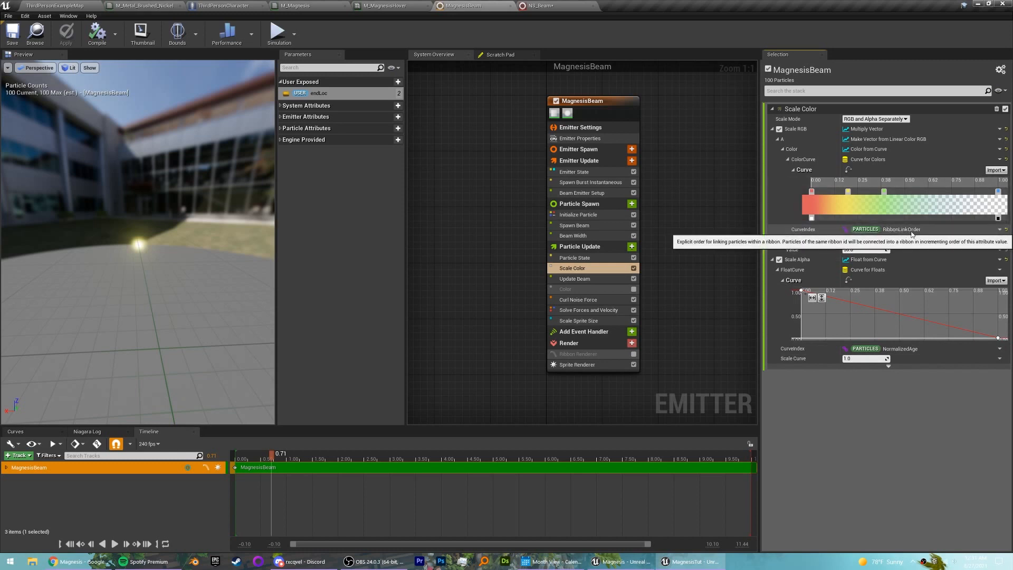
Examine the Curl Noise Force settings and the Scale Sprite Size module's Scale Factor curve and curve index
click(584, 281)
click(586, 299)
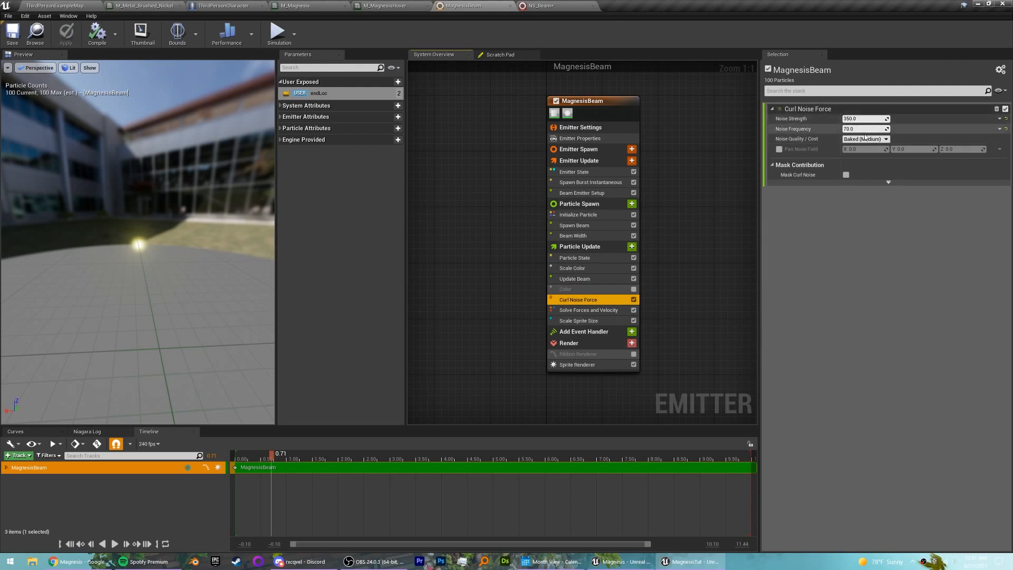
click(581, 321)
click(773, 119)
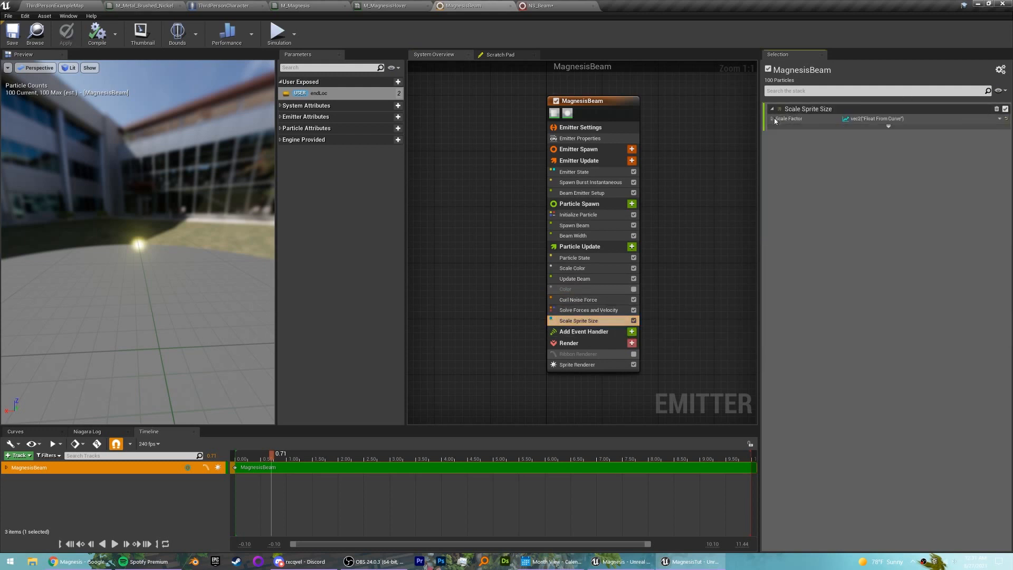
click(773, 118)
click(773, 119)
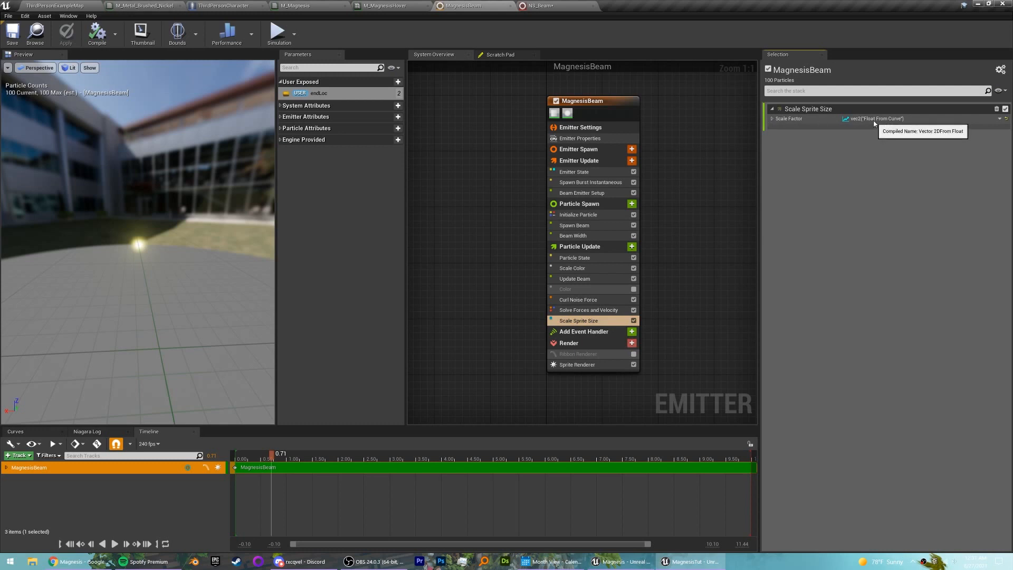
click(773, 119)
click(777, 128)
click(777, 129)
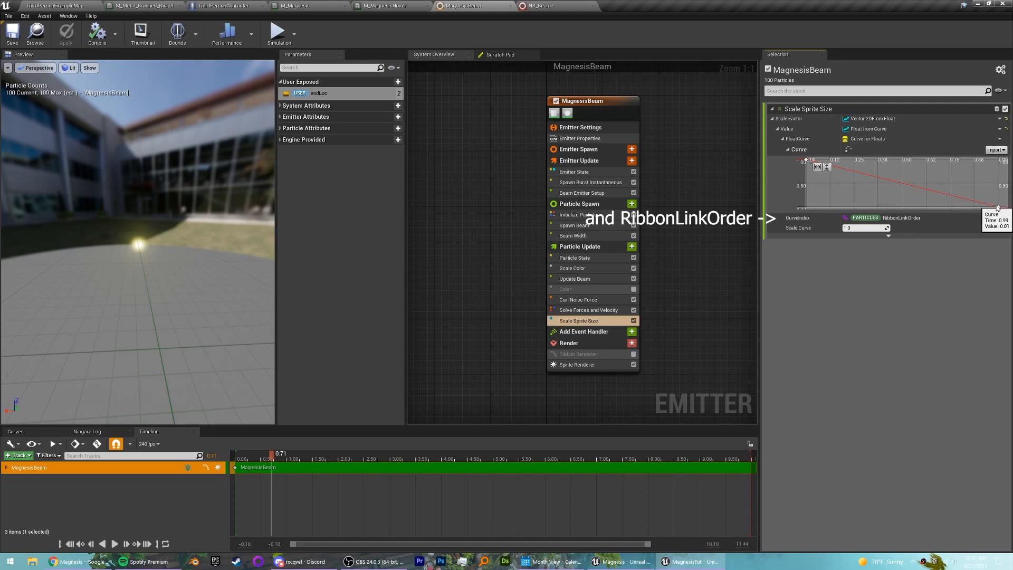
Examine the Ribbon Renderer and the Sprite Renderer's settings, including the list of available sprite materials
click(580, 354)
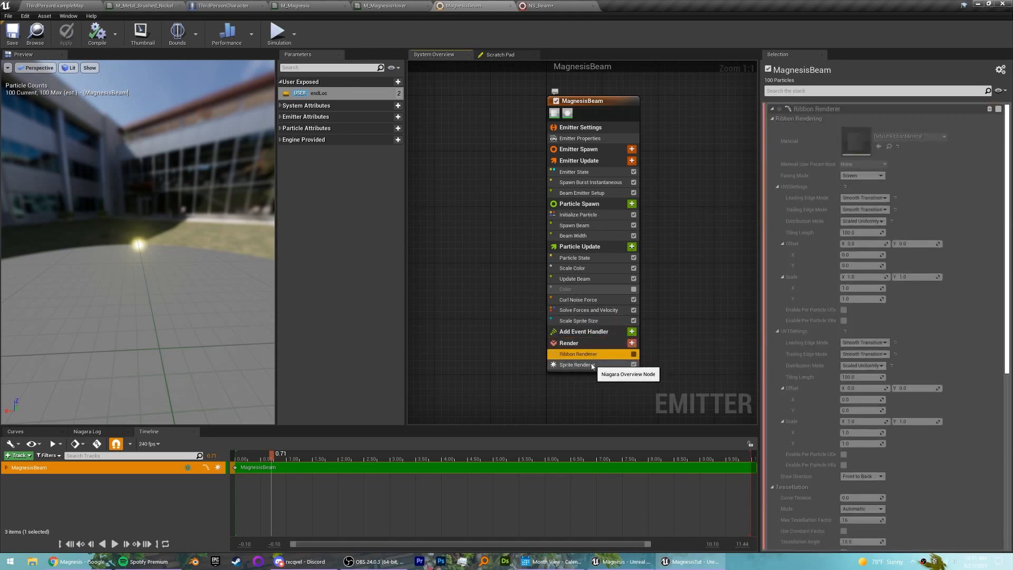
click(589, 365)
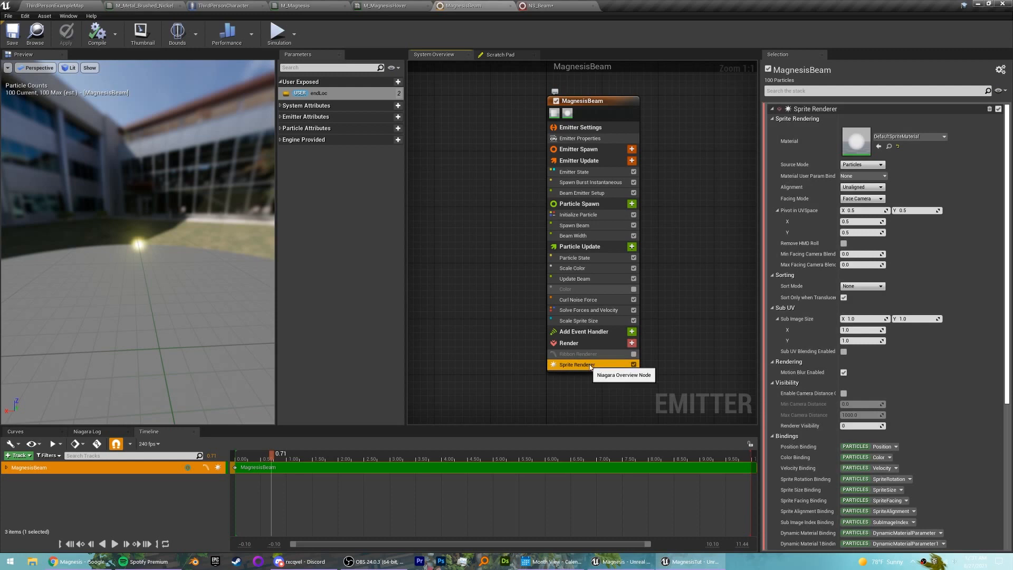
click(909, 137)
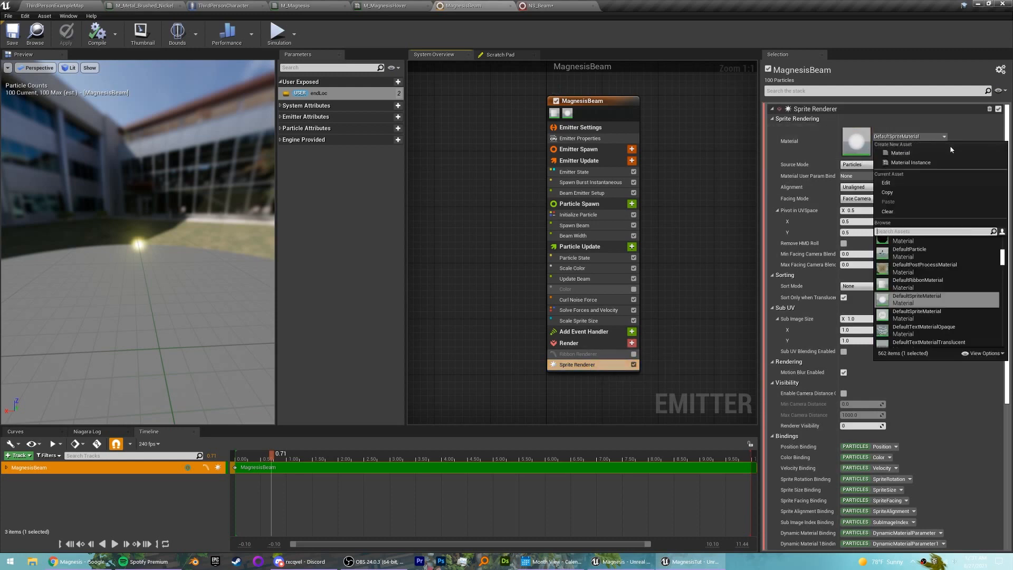
click(982, 353)
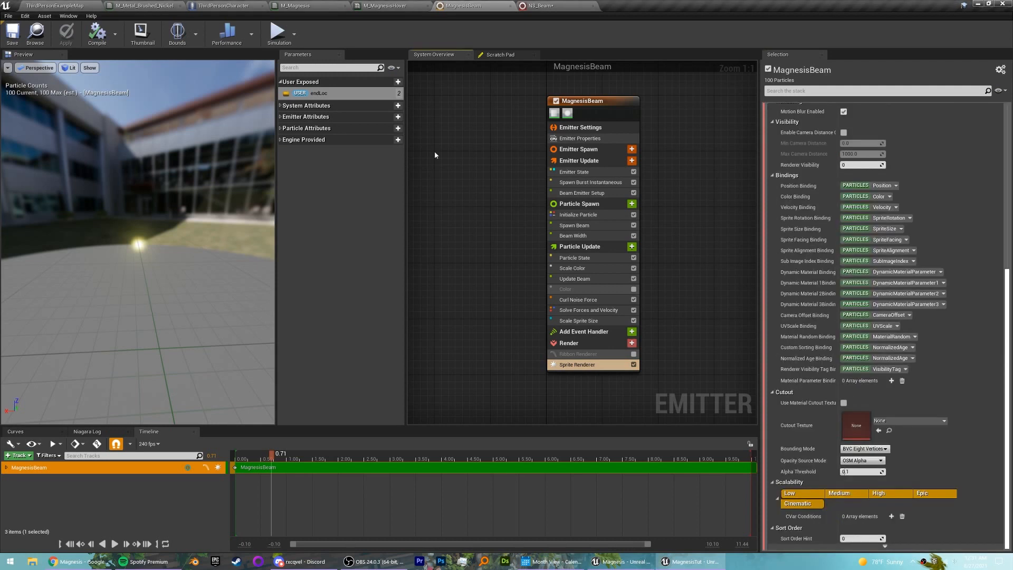
Save the MagnesisBeam emitter, check its Create Niagara System option and open the NS_Beam system
click(8, 32)
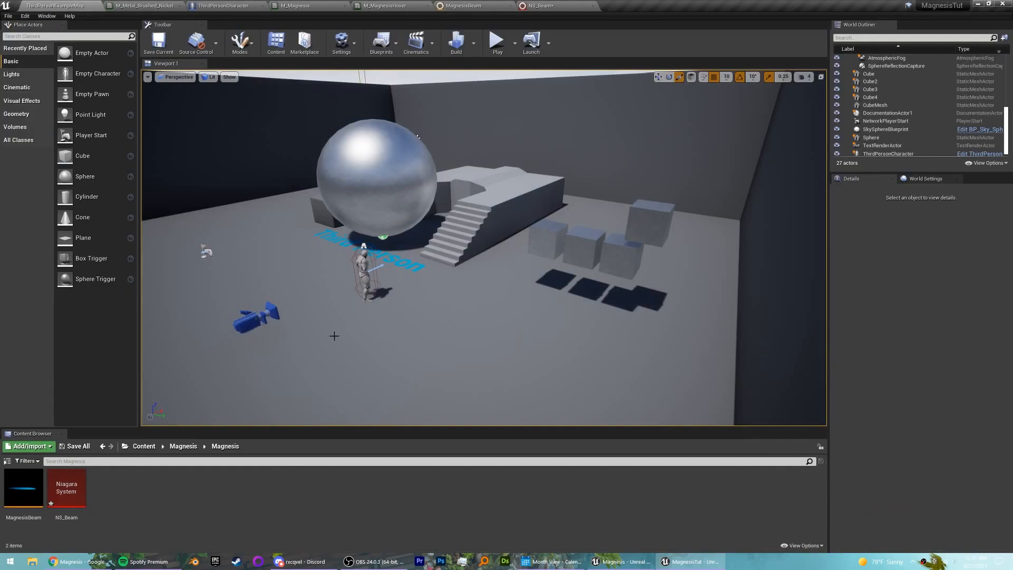
right_click(35, 488)
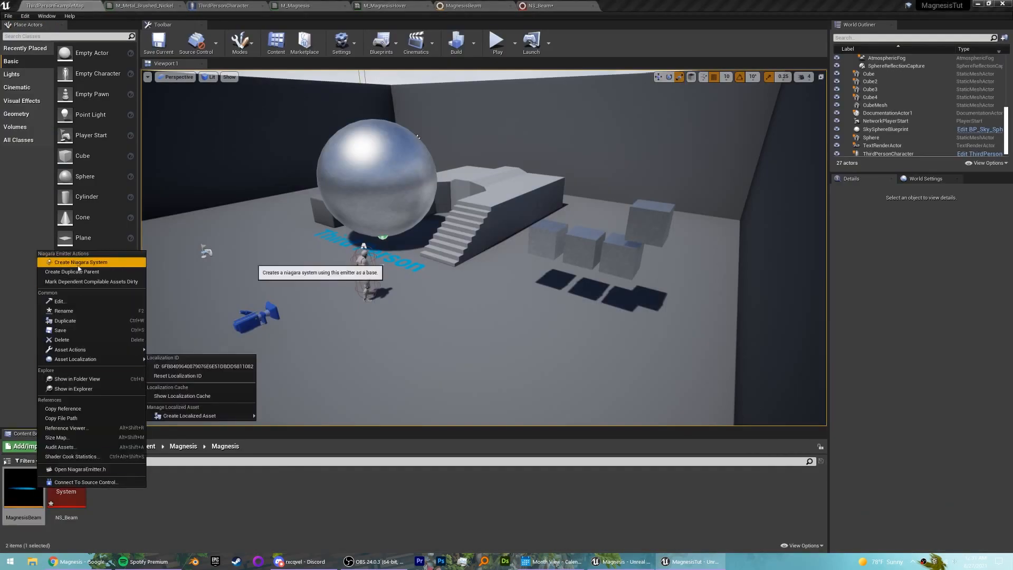
click(81, 262)
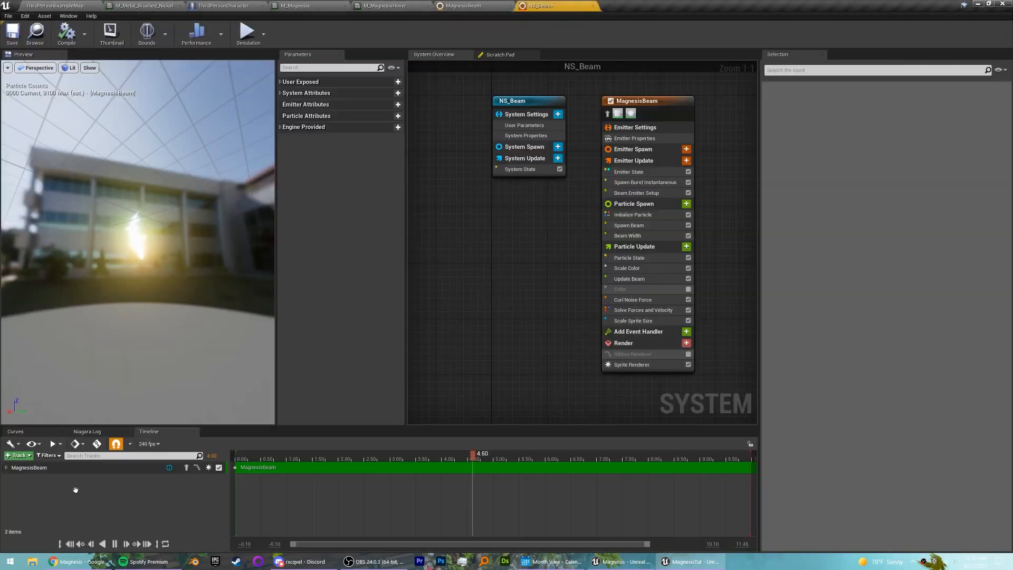
Examine NS_Beam's Beam Emitter Setup tangents, its Sprite Renderer settings and the beam's look in the preview
click(637, 193)
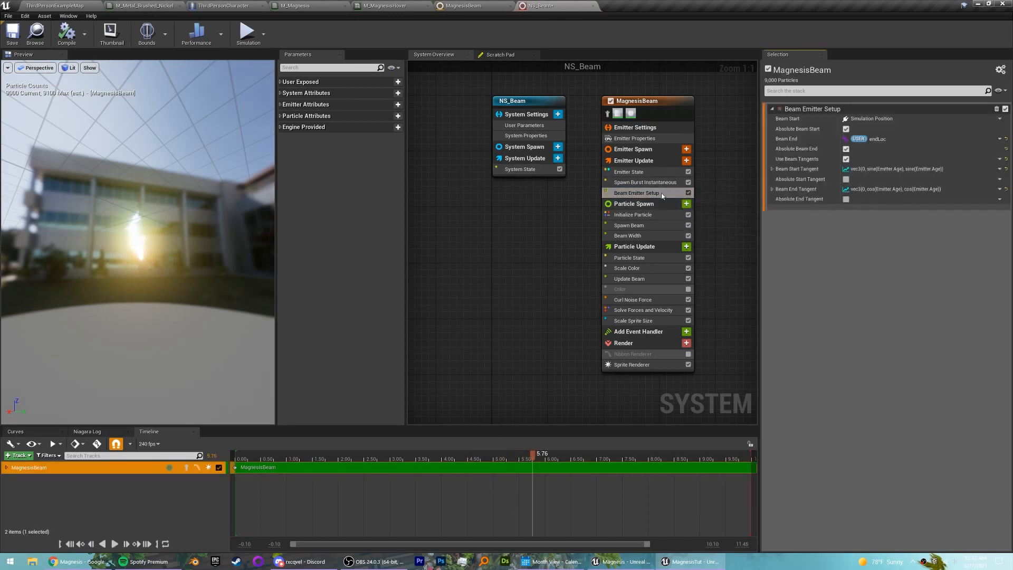
click(772, 169)
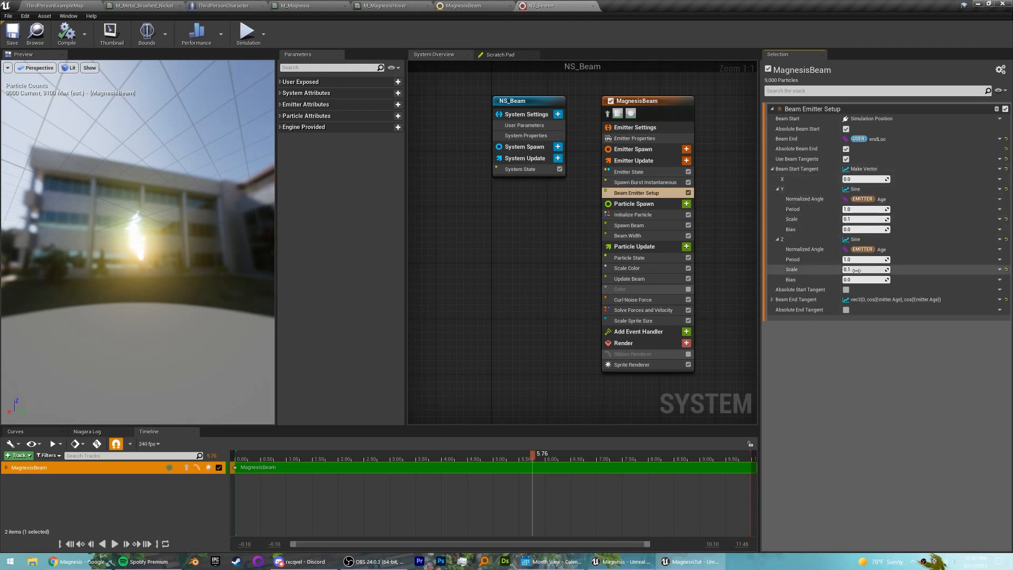
click(772, 299)
click(633, 365)
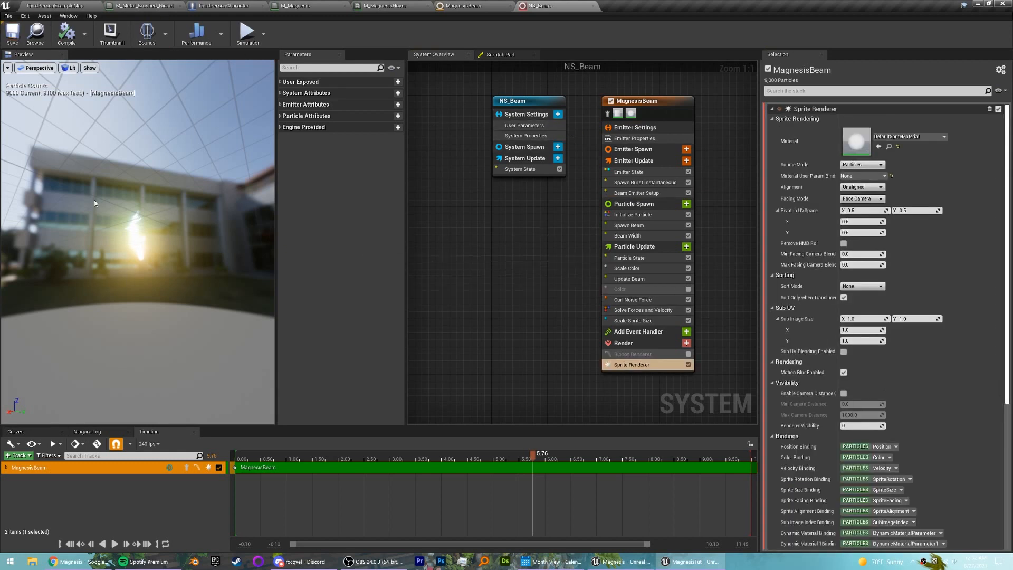
drag(95, 203, 102, 191)
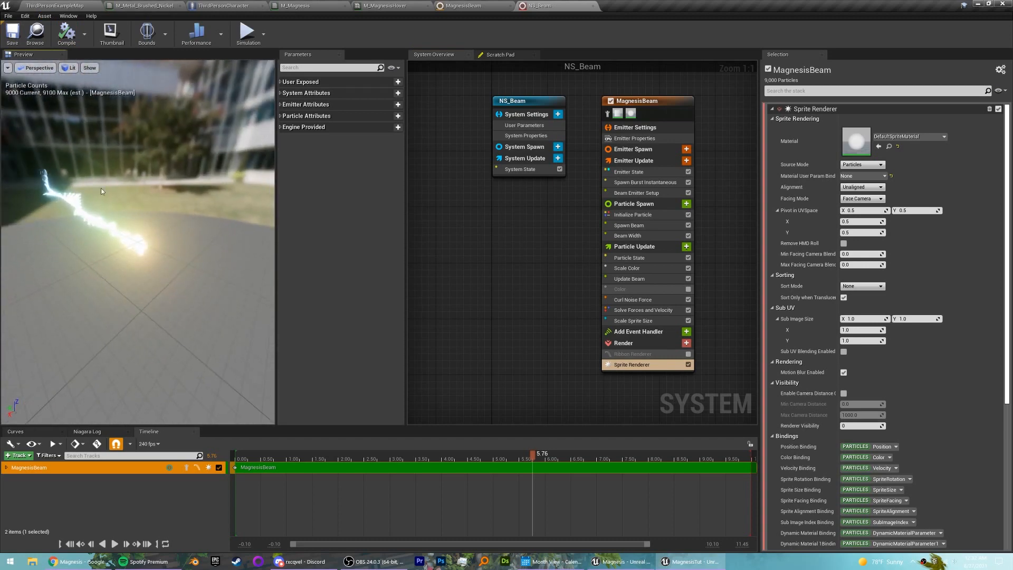
In ThirdPersonCharacter's Event Graph, add a Spawn System Attached node after the SetWorldLocation node in the grab logic
click(69, 6)
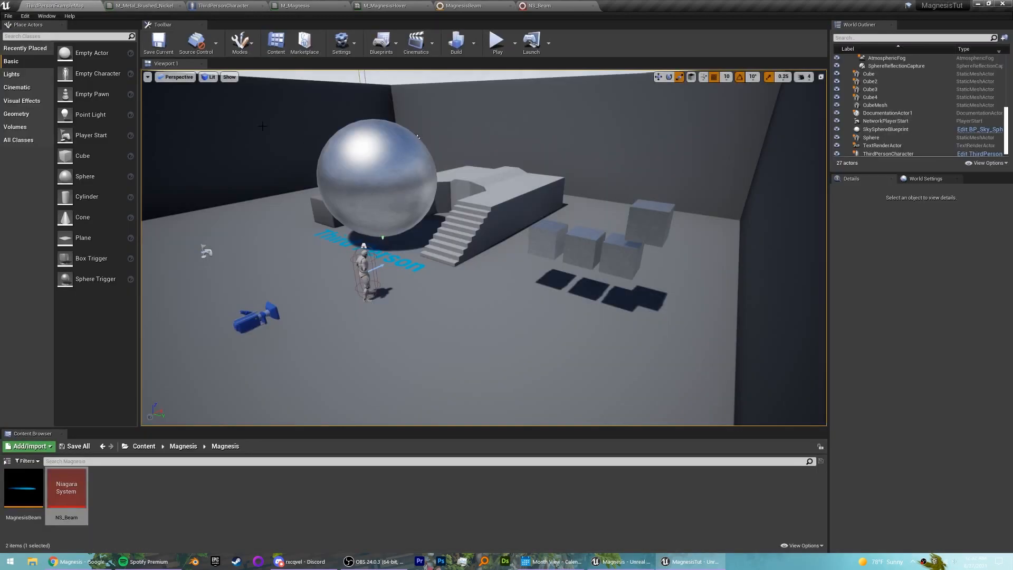
click(223, 6)
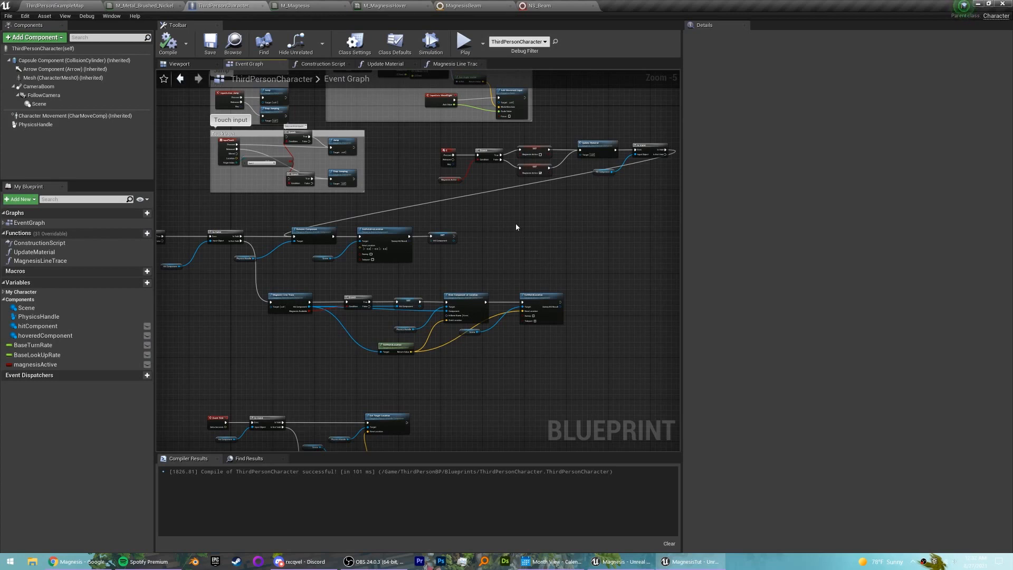
right_drag(232, 229, 380, 217)
scroll(274, 224, up, 4)
right_drag(450, 260, 179, 203)
right_drag(599, 276, 291, 221)
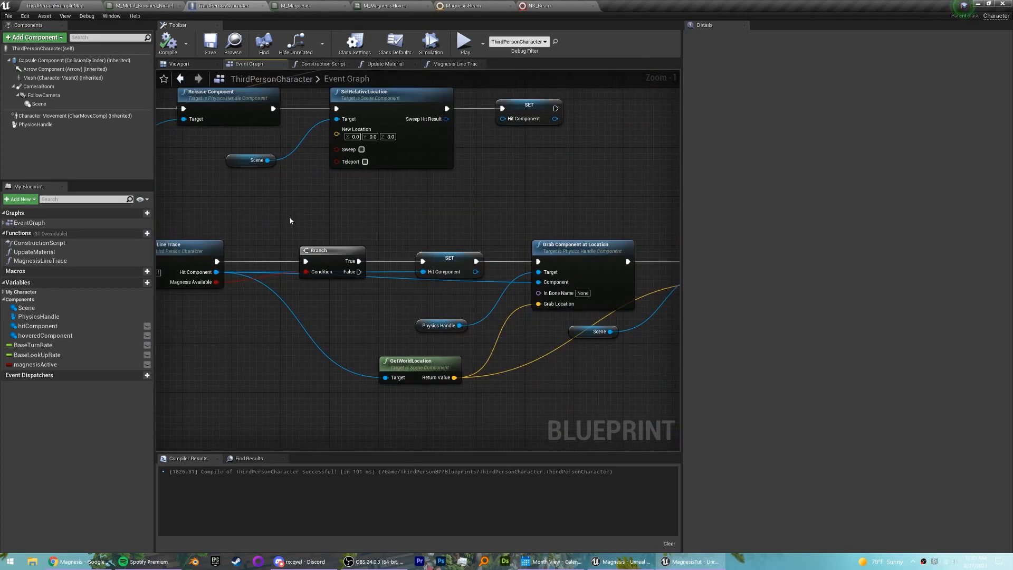
right_drag(669, 248, 467, 216)
right_drag(513, 253, 313, 247)
drag(401, 224, 478, 225)
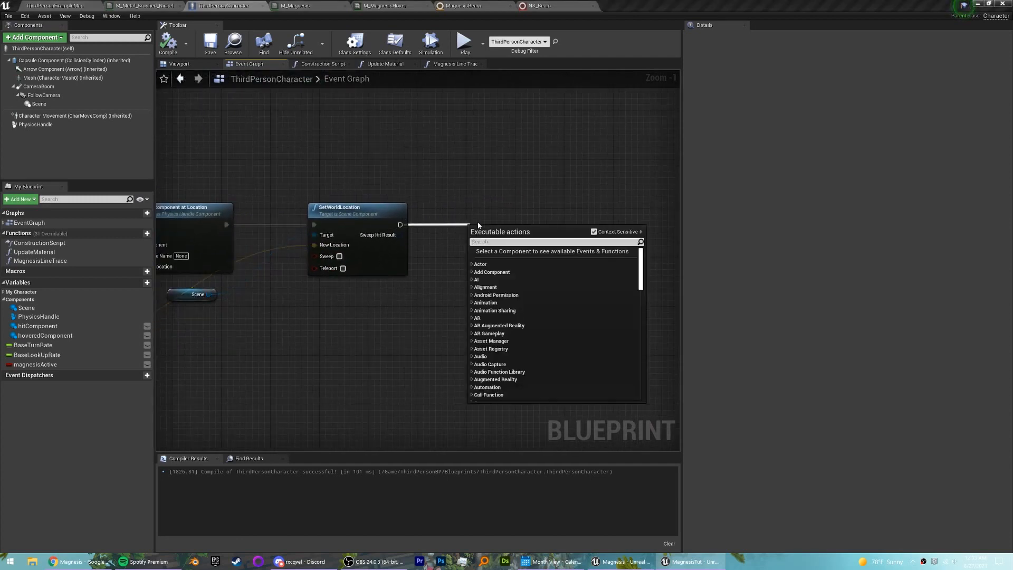
text(spawn)
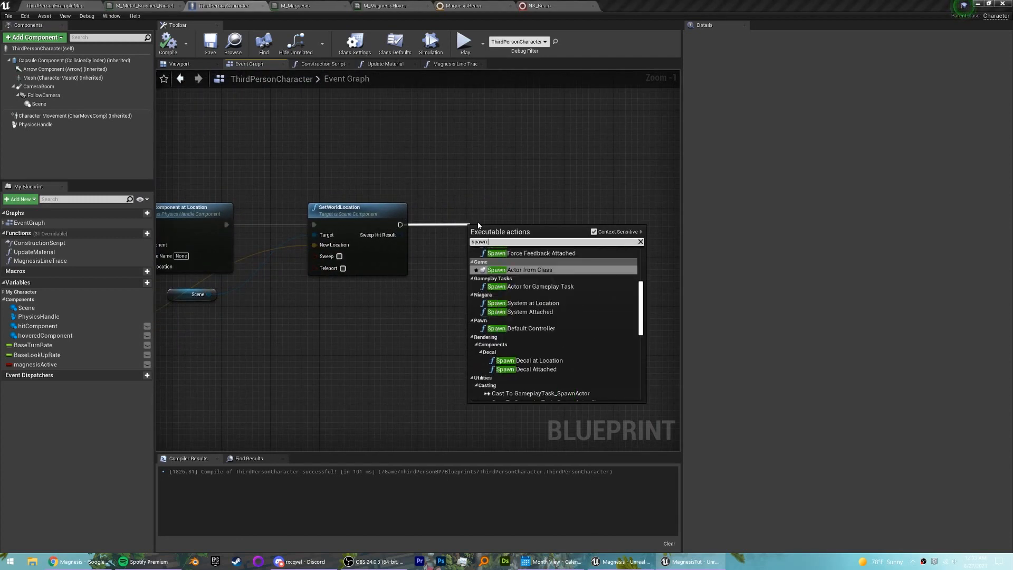
text( nia)
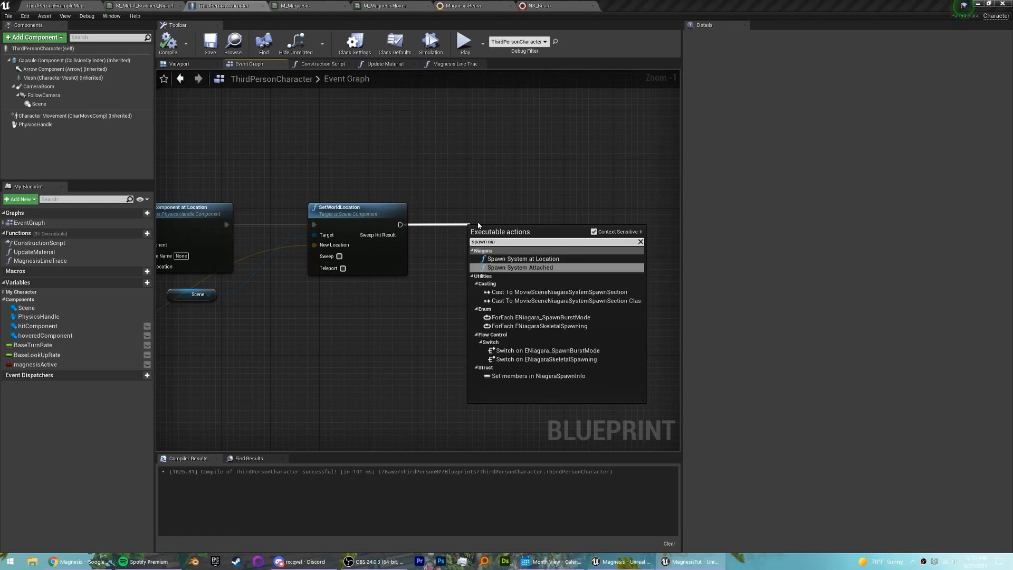
click(520, 267)
drag(599, 233, 624, 232)
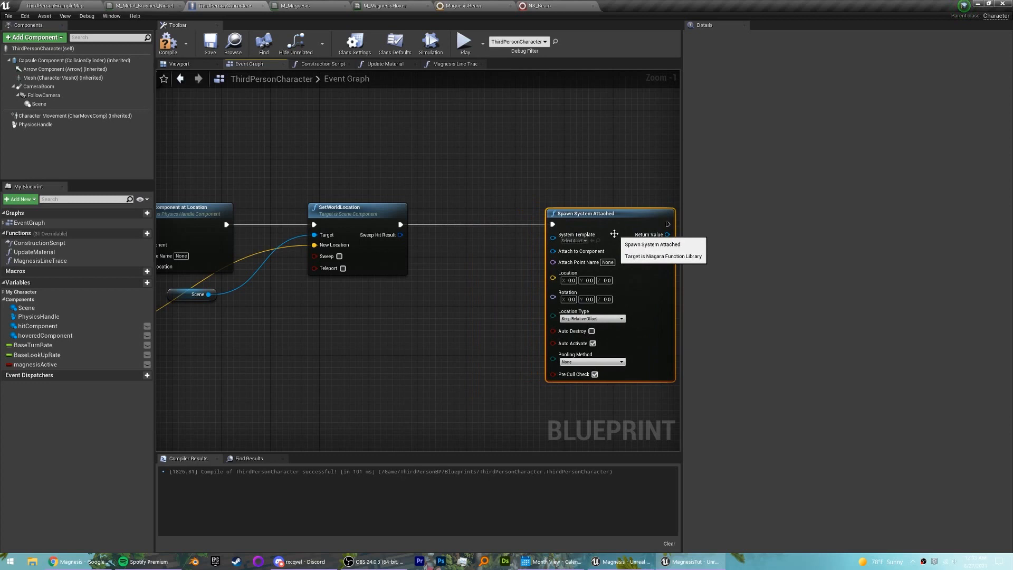
Set the Spawn System Attached node's system template to NS_Beam and attach it to the Capsule Component
click(574, 240)
click(615, 293)
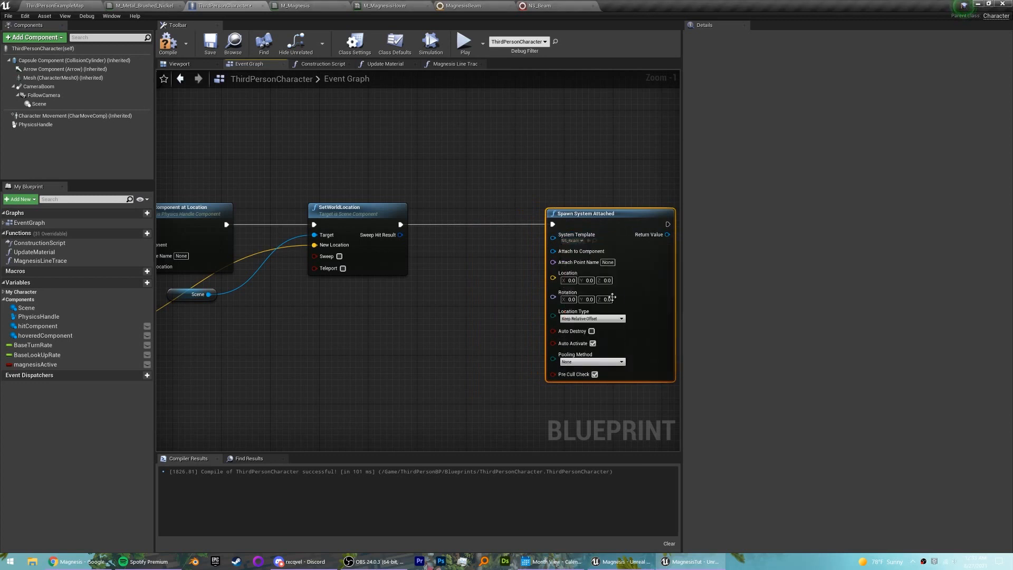
drag(63, 60, 555, 252)
click(519, 288)
right_drag(519, 288, 392, 290)
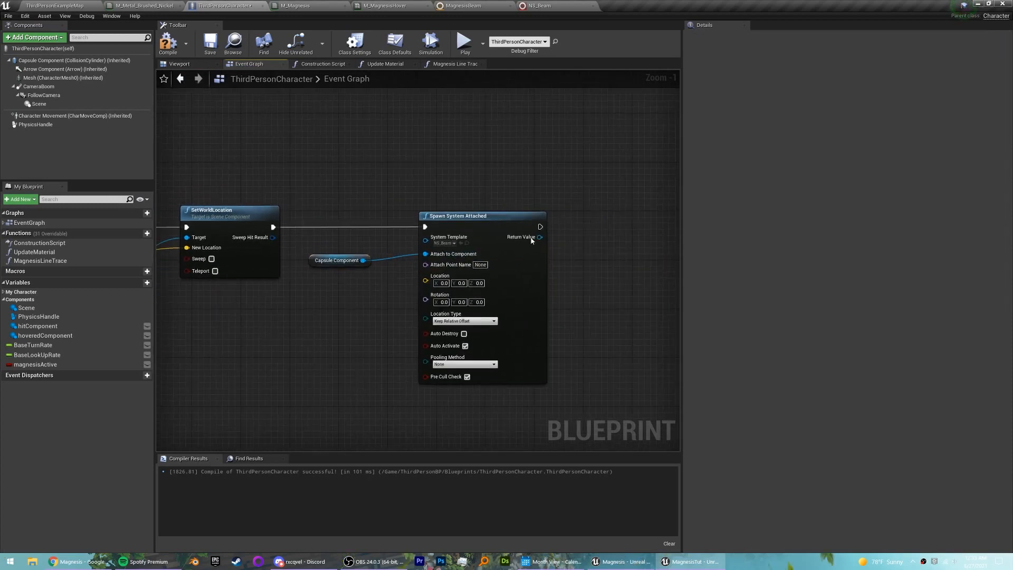
Promote the spawned system's return value to a variable named Beam and compile the blueprint
drag(539, 237, 594, 244)
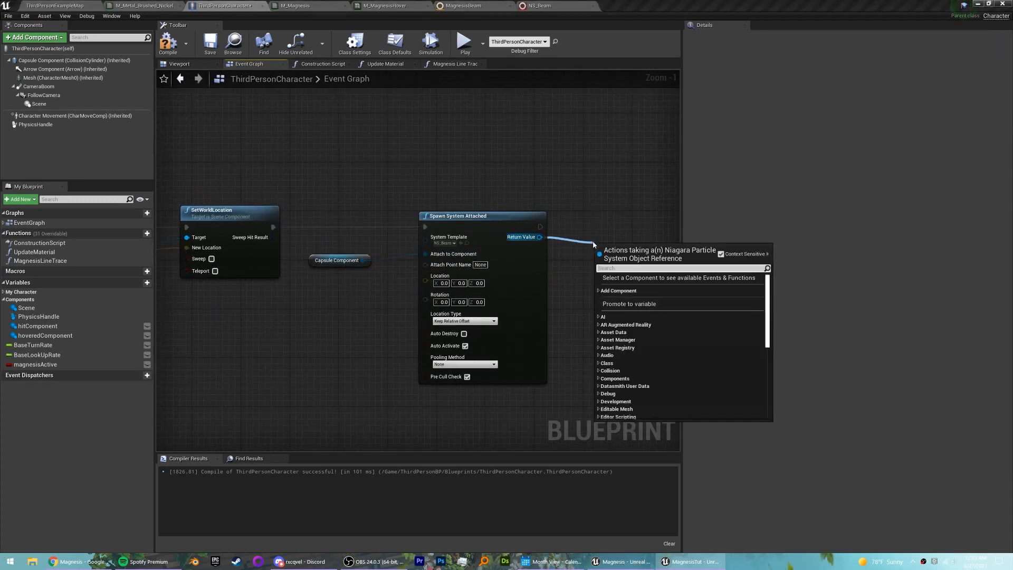
click(596, 304)
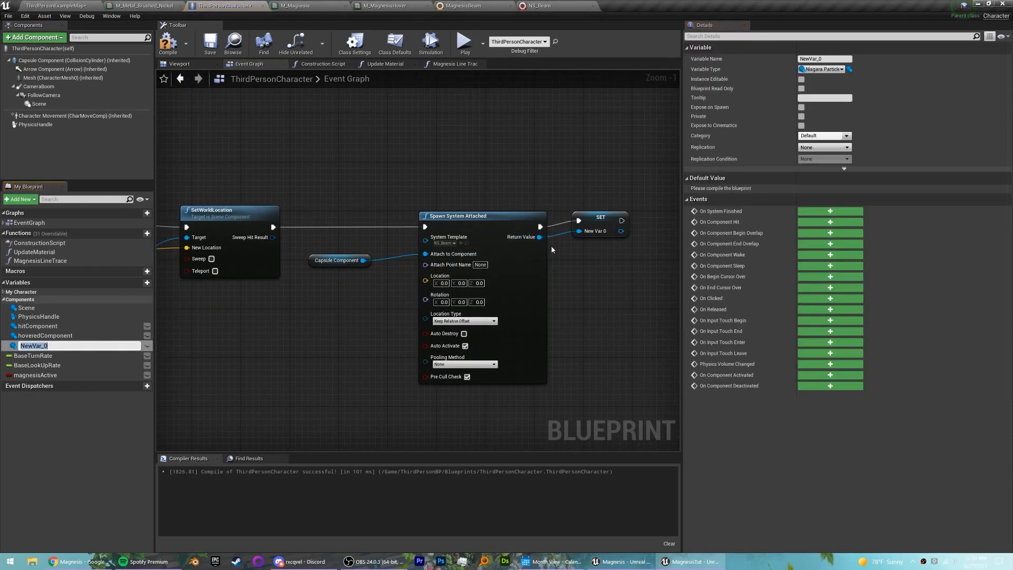
text(Beam)
key(Return)
click(579, 224)
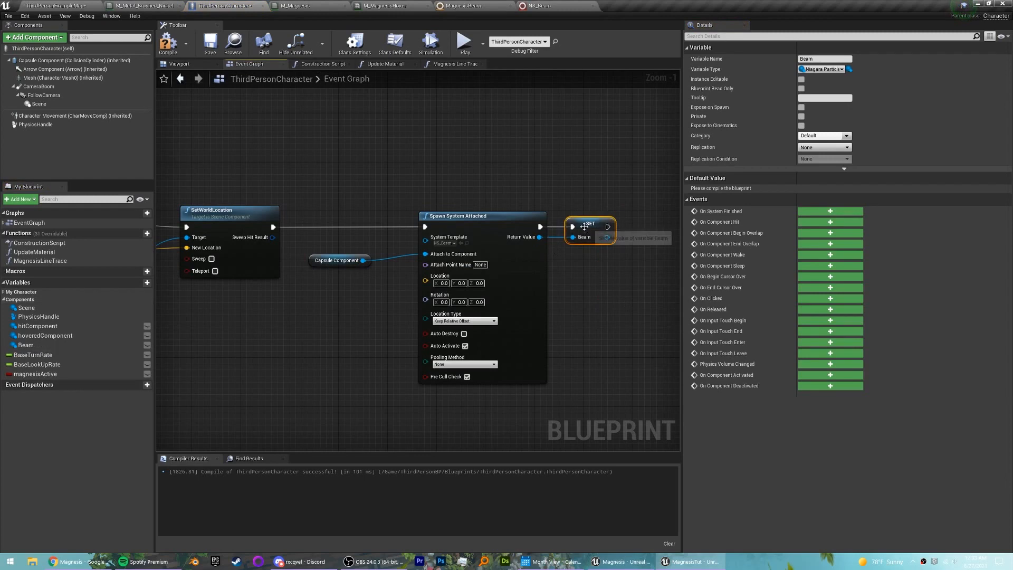
right_drag(535, 190, 385, 177)
click(168, 43)
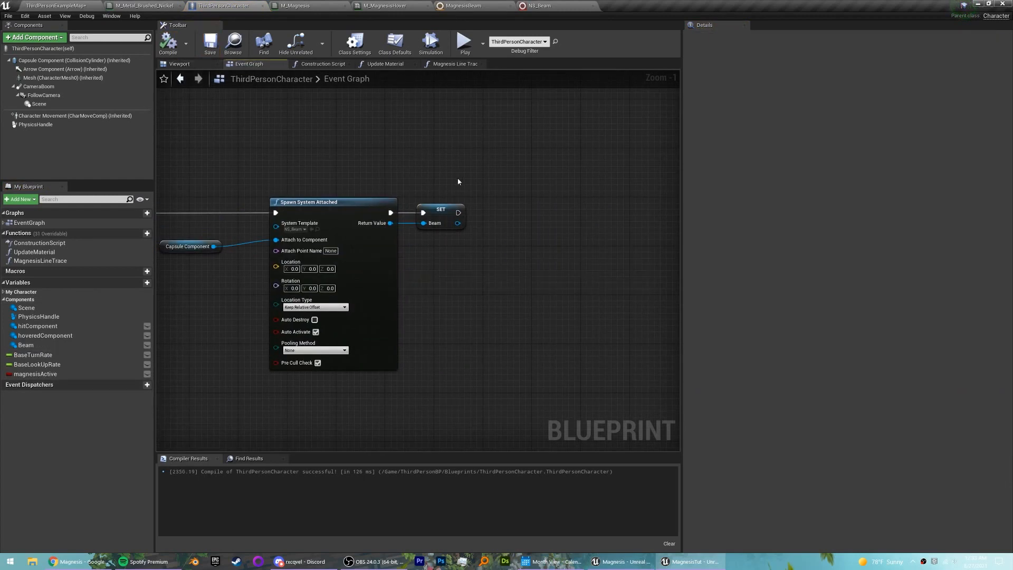
Check NS_Beam's user-exposed parameter name and add a Set Niagara Variable (Vector3) node for Beam with variable name endLoc
click(539, 5)
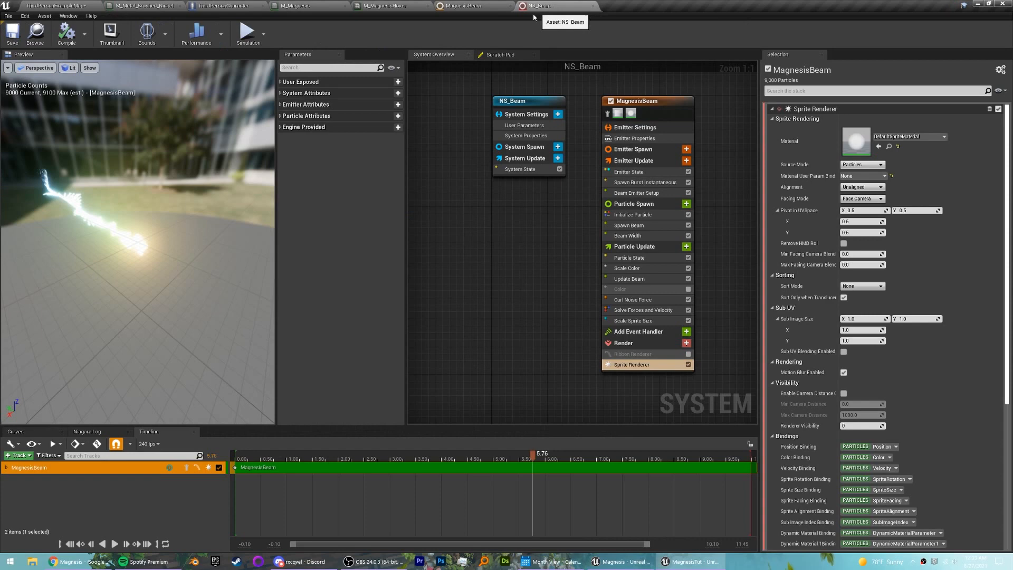
click(332, 83)
click(319, 93)
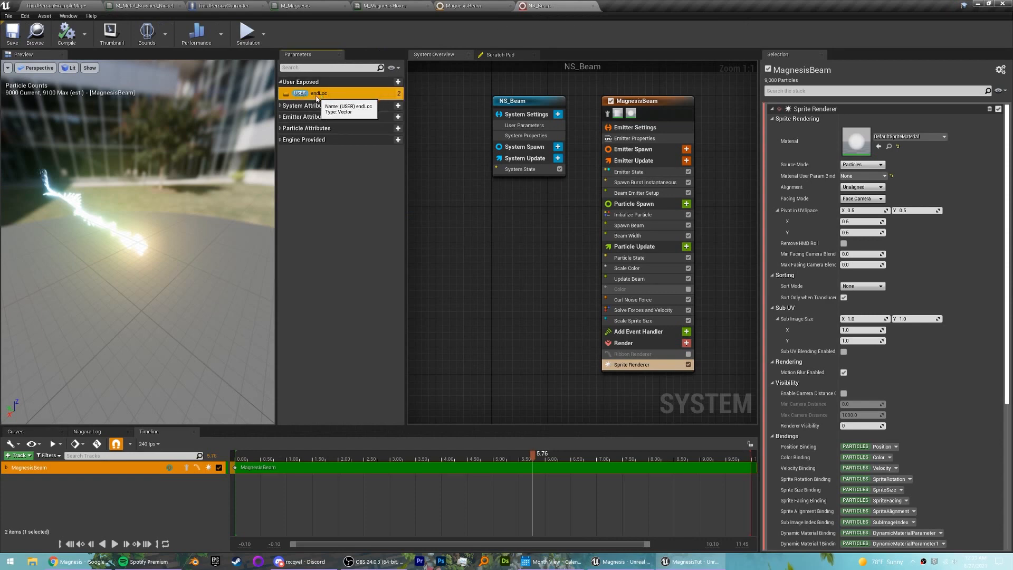
click(223, 6)
scroll(458, 217, up, 1)
drag(436, 220, 512, 222)
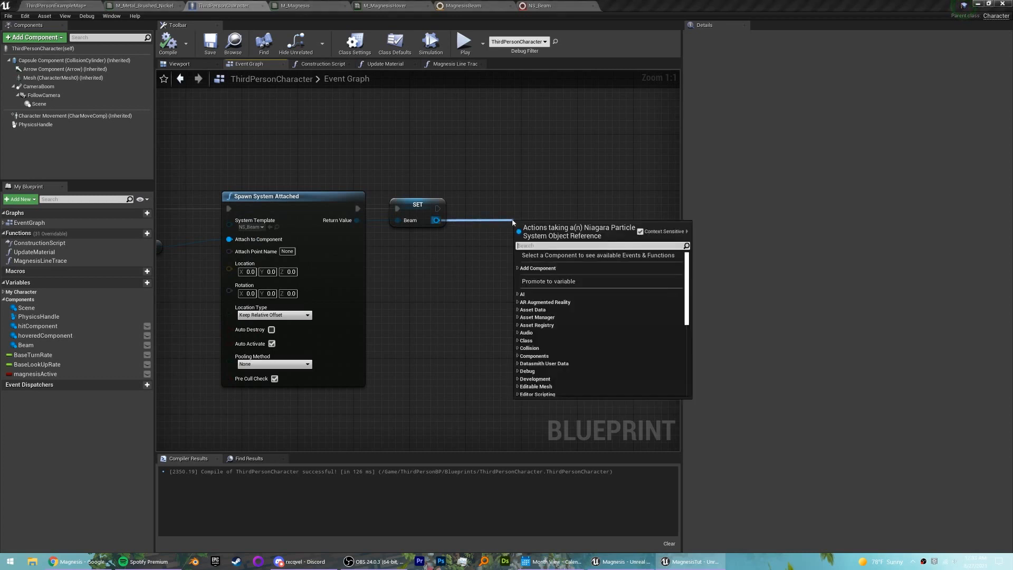
text(vector3)
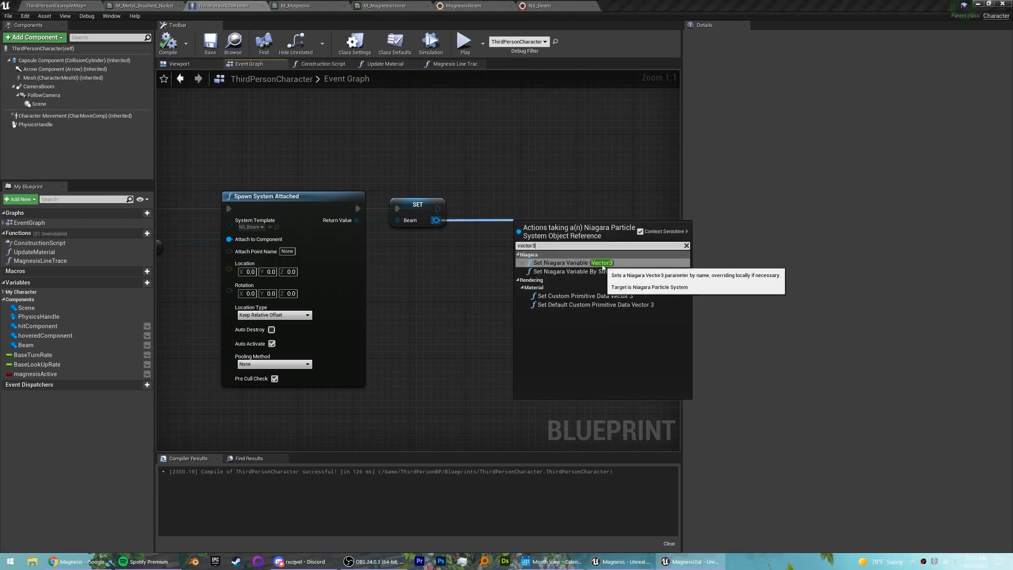
click(636, 262)
drag(548, 214, 527, 192)
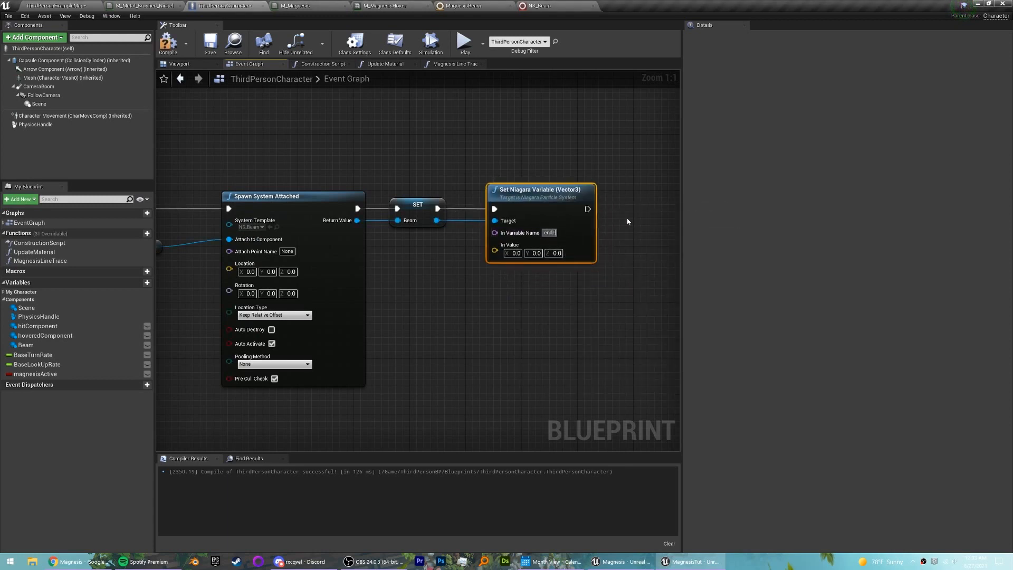
click(613, 242)
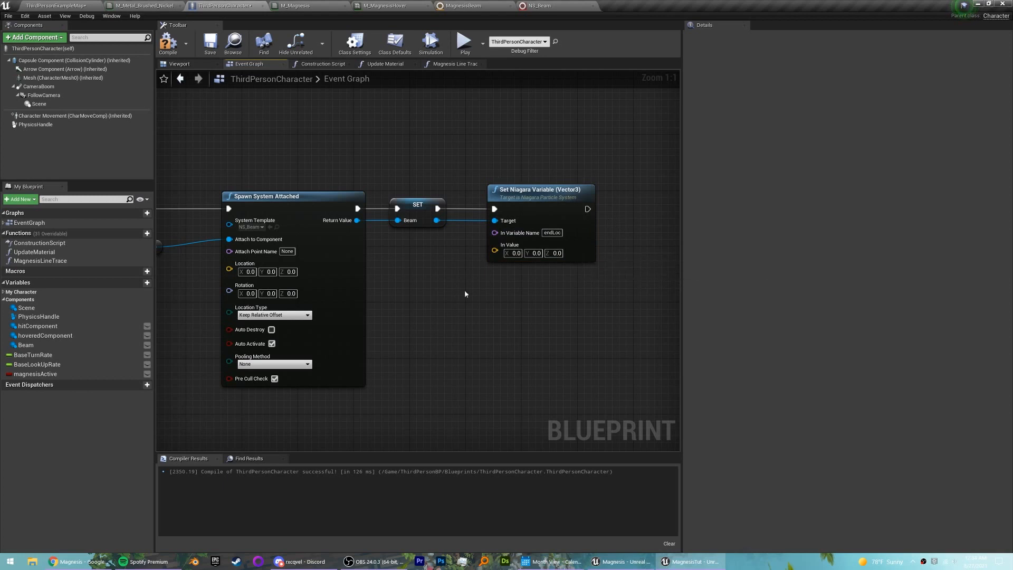
Connect the hit component's GetWorldLocation return value to the In Value of the Set Niagara Variable node
right_drag(427, 287, 682, 265)
scroll(557, 264, down, 2)
right_drag(312, 271, 488, 259)
scroll(488, 260, down, 1)
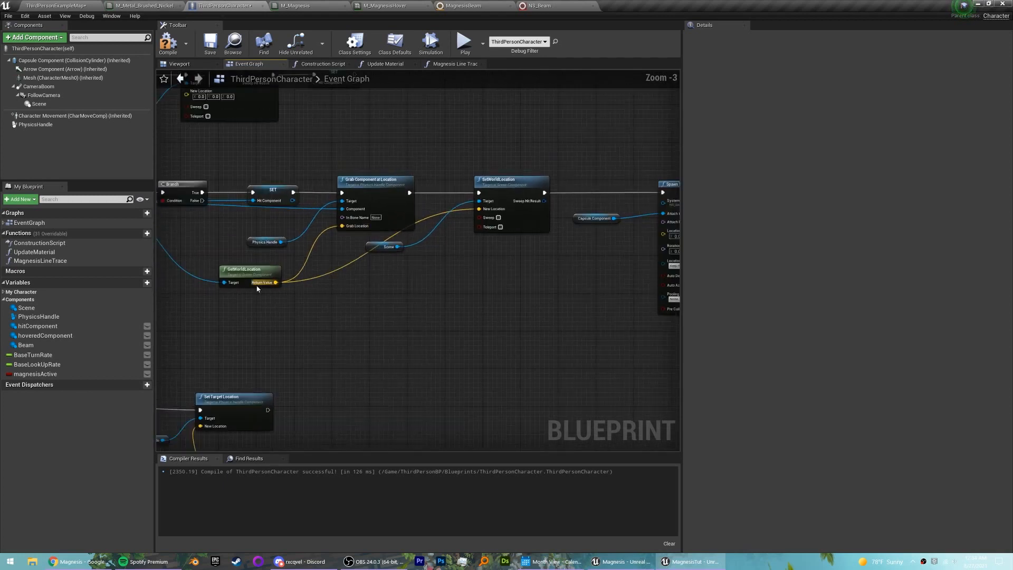
right_drag(257, 288, 427, 293)
right_drag(256, 229, 140, 219)
drag(333, 278, 484, 216)
Play-test the beam by grabbing the sphere and running around with it, and save the level
click(66, 5)
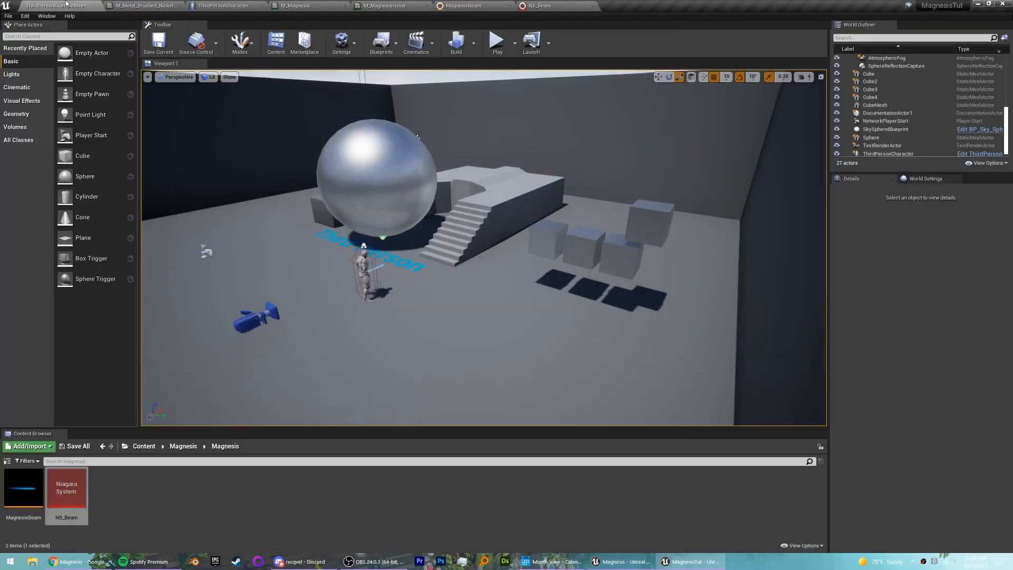
click(491, 45)
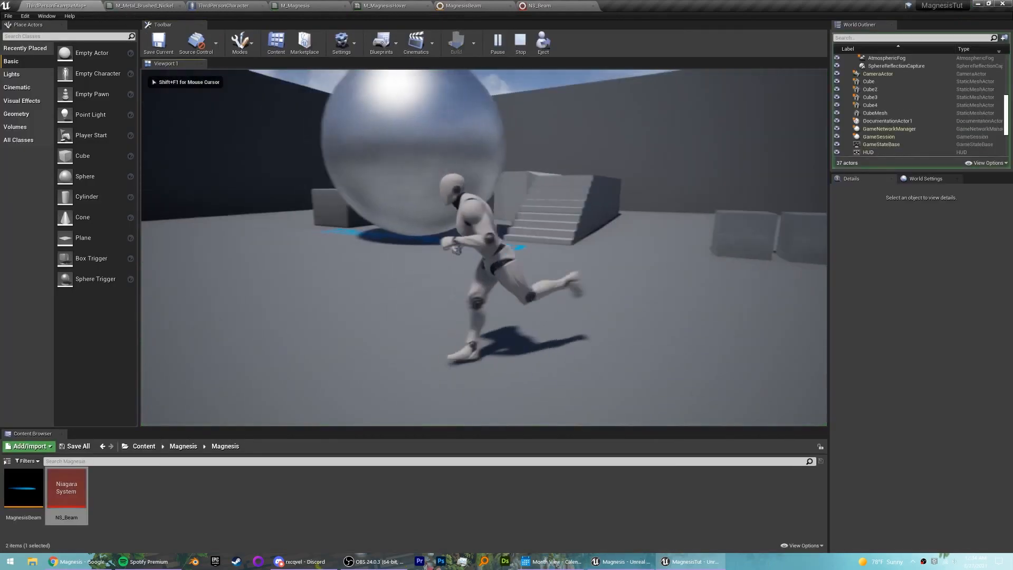
key(s)
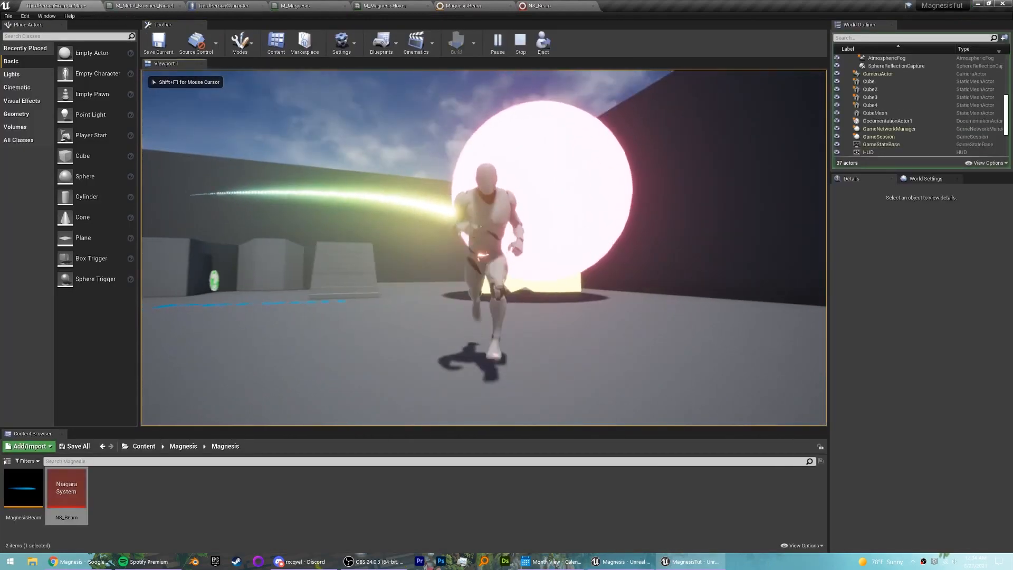
key(d)
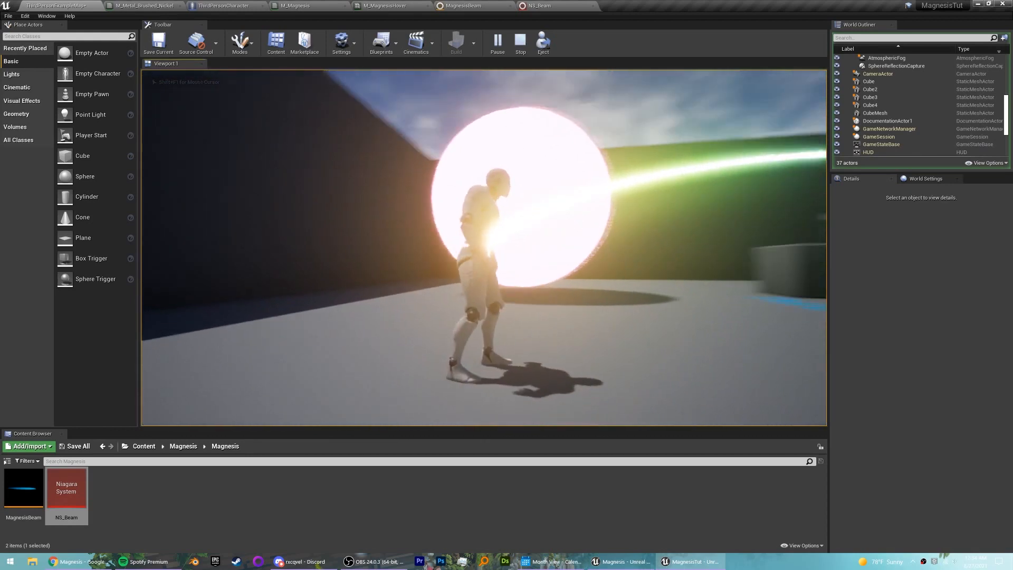
key(a)
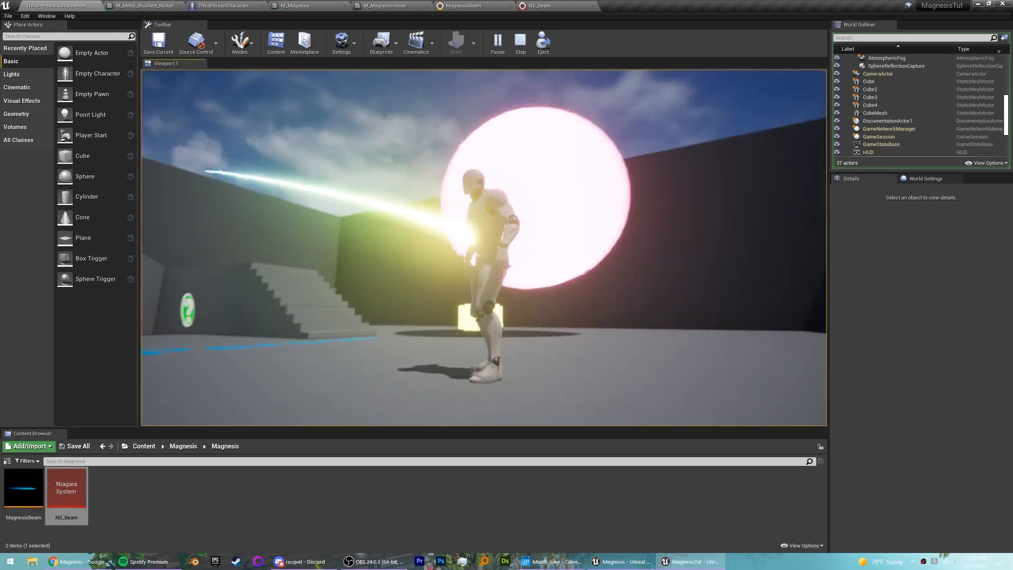
key(Escape)
click(158, 42)
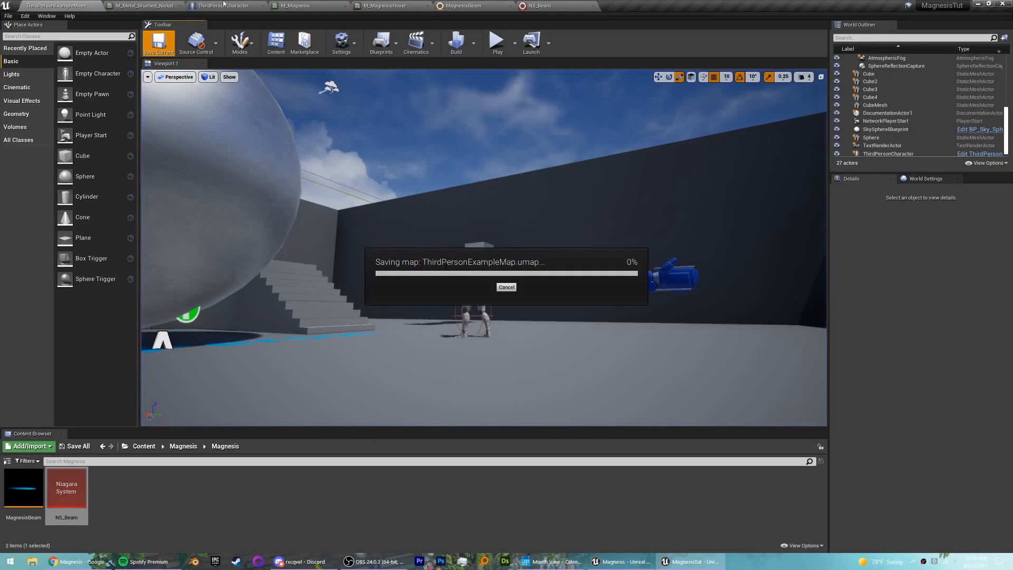
In the ThirdPersonCharacter event graph, paste a copy of the Set Niagara Variable (Vector3) node and connect its execution after Set Target Location
click(223, 5)
scroll(396, 269, down, 4)
right_drag(397, 269, 511, 244)
scroll(406, 206, up, 4)
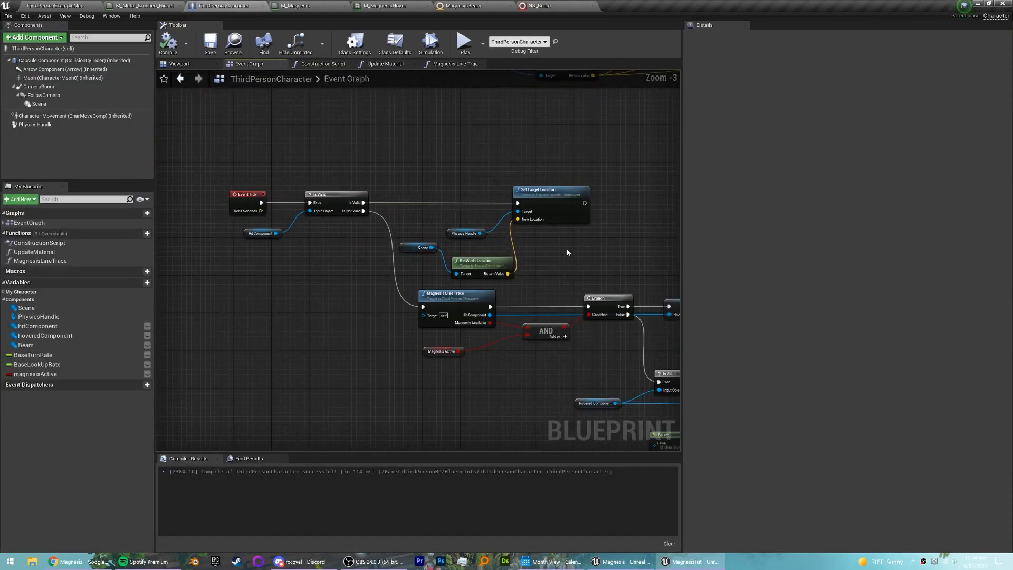
right_drag(628, 197, 543, 222)
scroll(606, 197, down, 4)
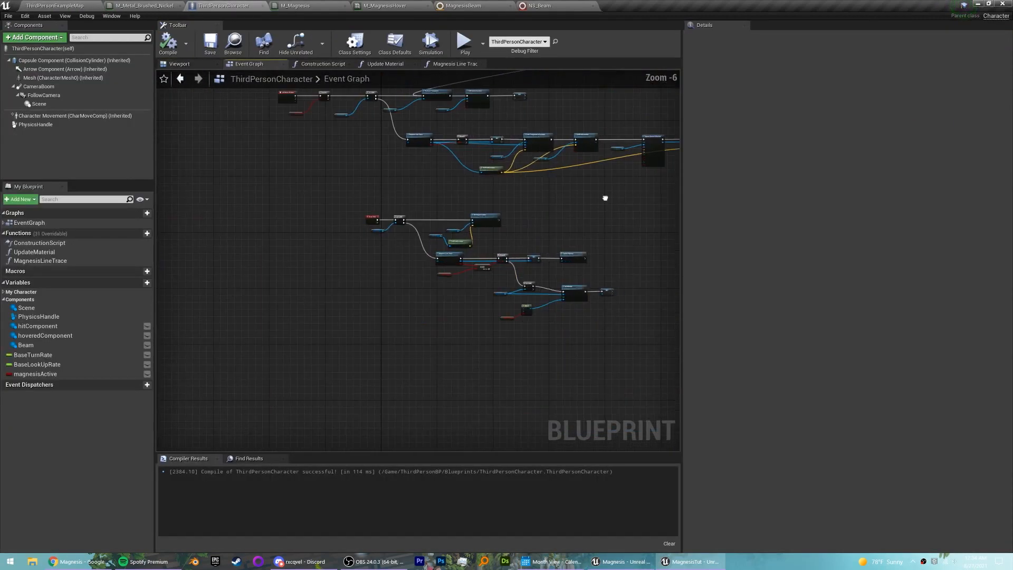
scroll(453, 212, up, 4)
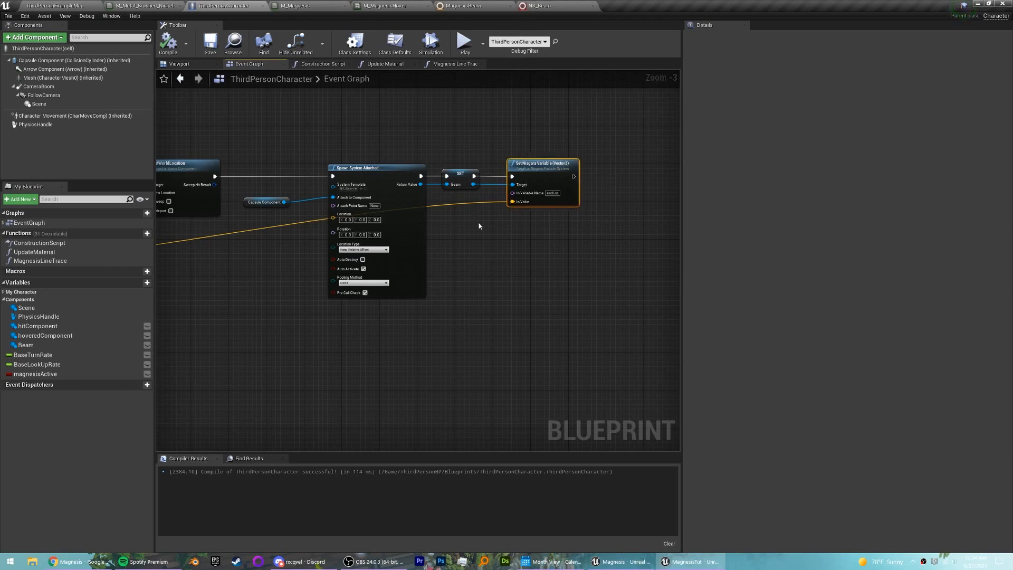
right_drag(358, 244, 678, 115)
right_drag(376, 262, 545, 207)
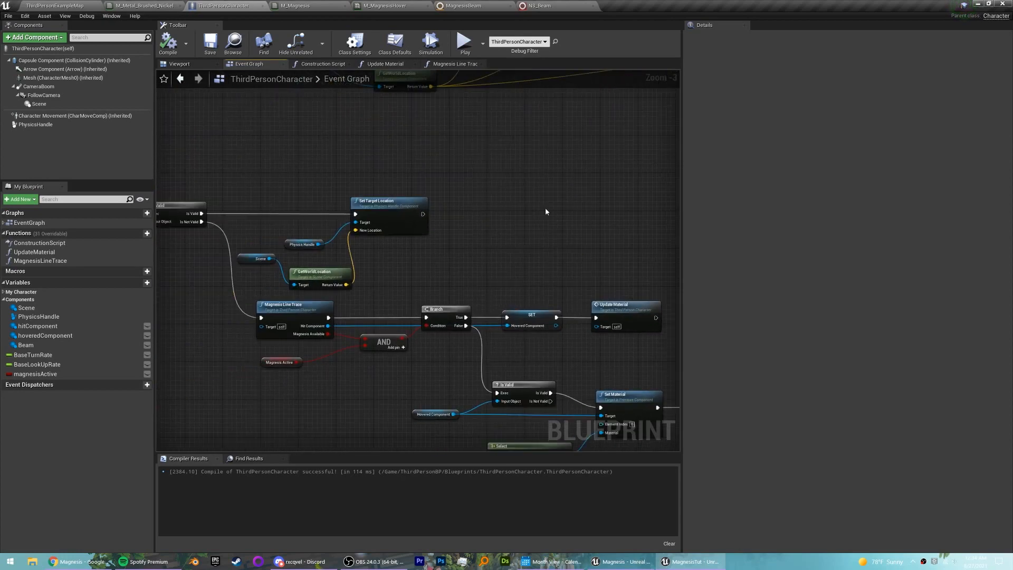
key(ctrl+v)
right_drag(449, 206, 496, 203)
scroll(544, 219, up, 1)
scroll(486, 200, up, 1)
drag(479, 198, 551, 211)
drag(572, 209, 609, 197)
click(585, 166)
scroll(584, 168, up, 1)
right_drag(584, 168, 487, 170)
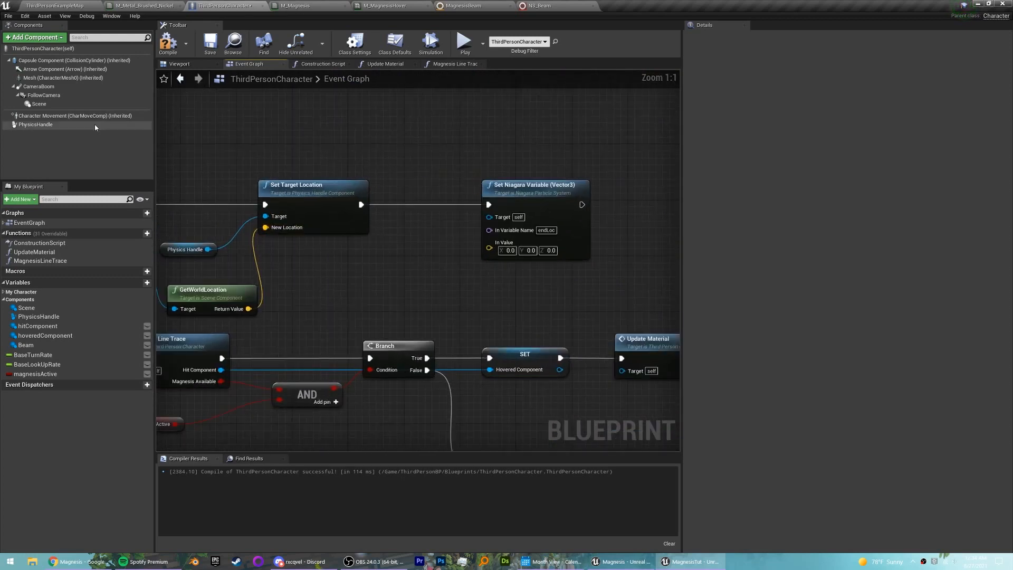
Feed the pasted node Hit Component's GetWorldLocation as In Value and the Beam variable as Target, then compile and save the blueprint
click(37, 326)
ctrl+drag(37, 326, 388, 264)
text(get world location)
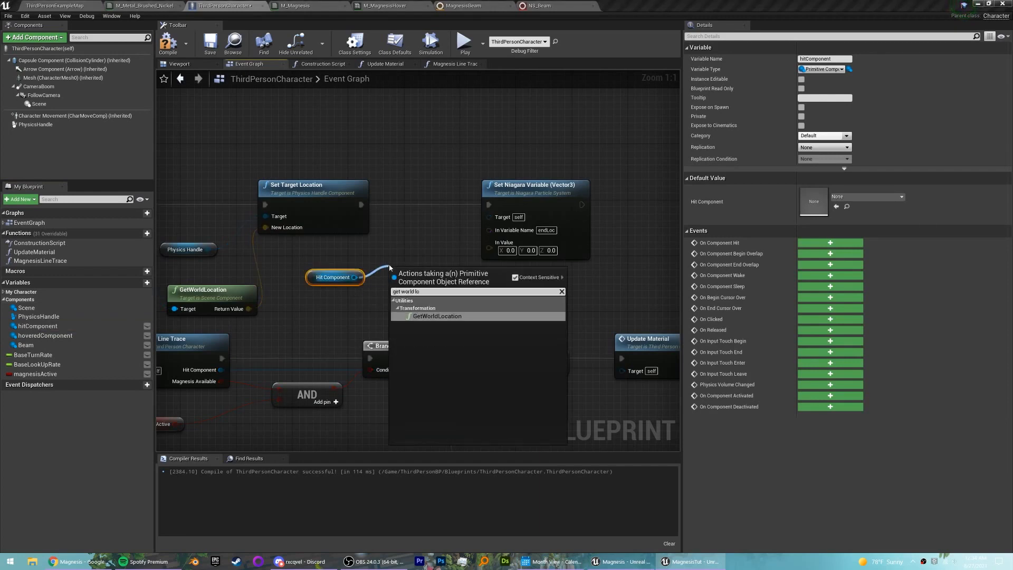
key(Return)
ctrl+click(332, 277)
drag(422, 270, 490, 247)
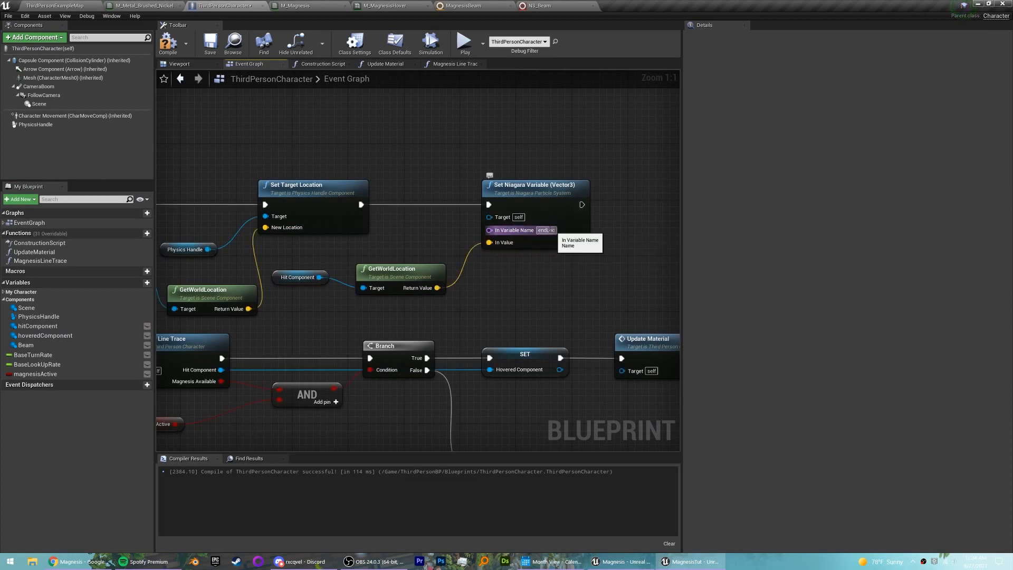
drag(57, 343, 442, 210)
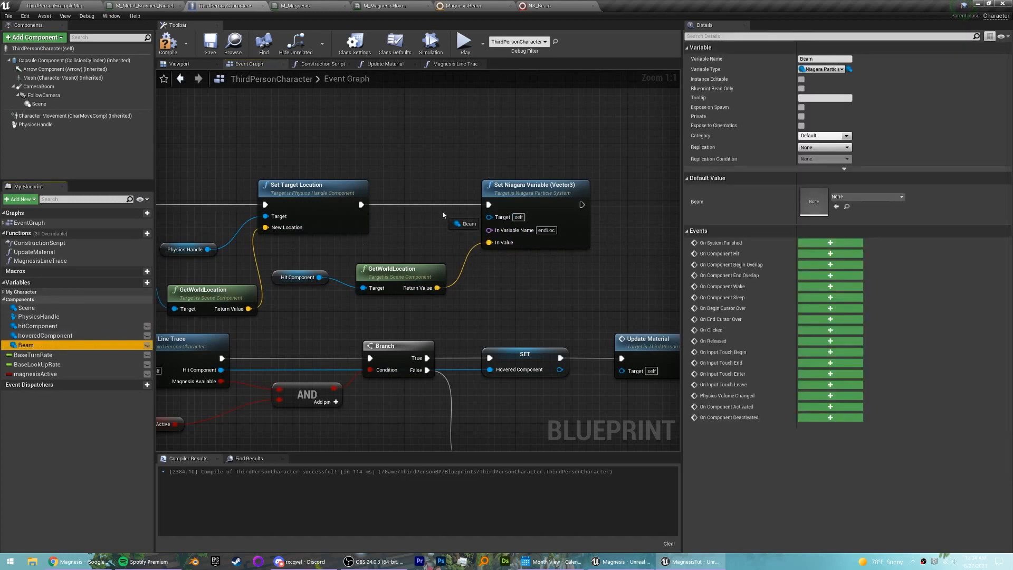
click(210, 44)
Play-test the level by grabbing the sphere and moving around to check that the beam follows it
click(496, 42)
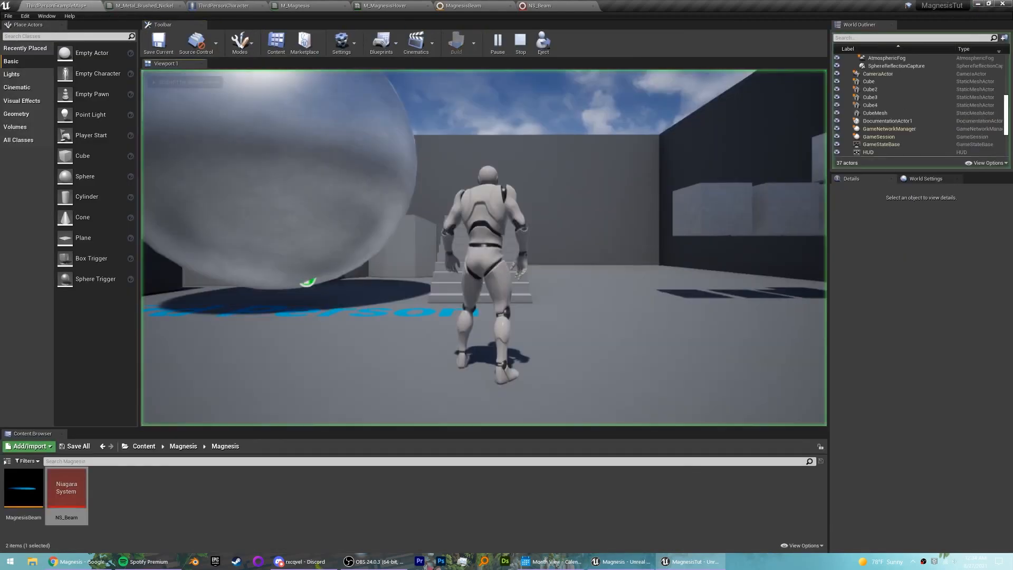
key(a)
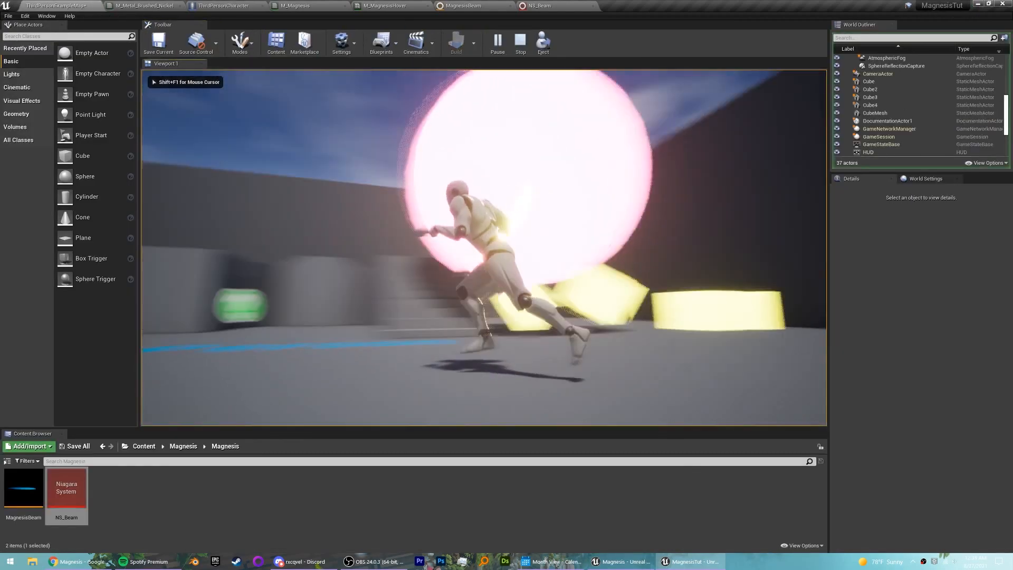
key(d)
click(484, 248)
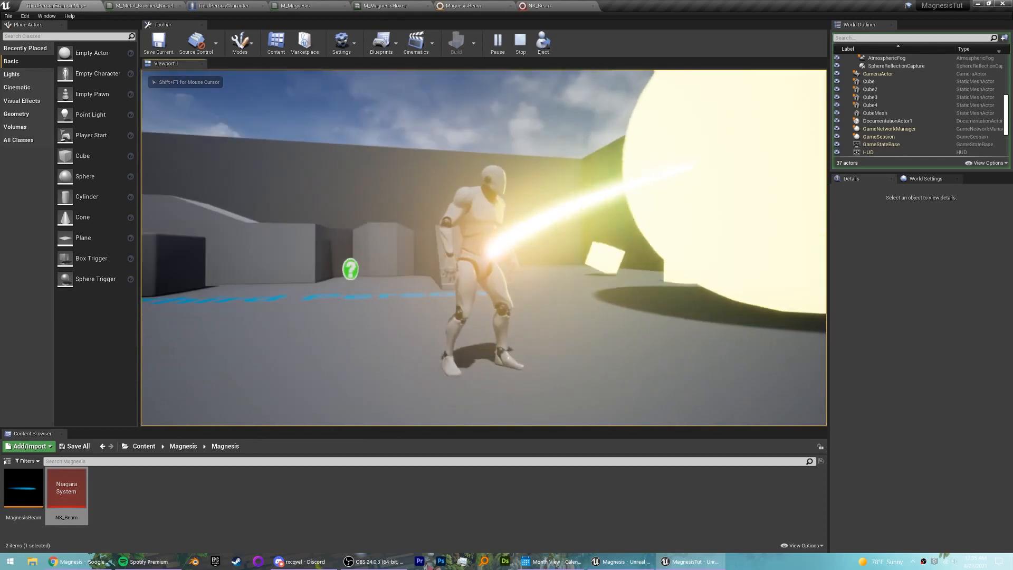
key(w)
key(d)
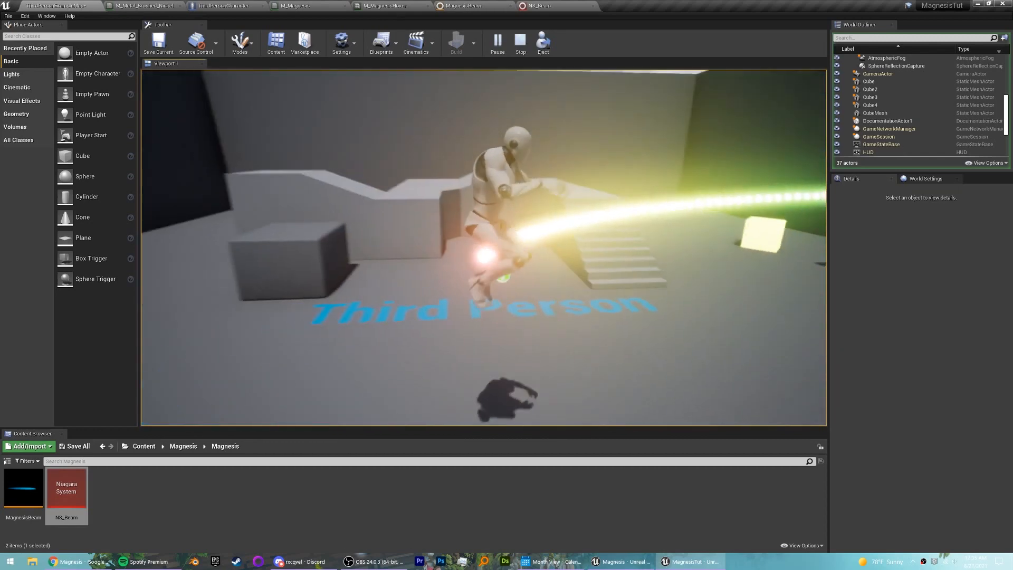
key(Escape)
click(166, 55)
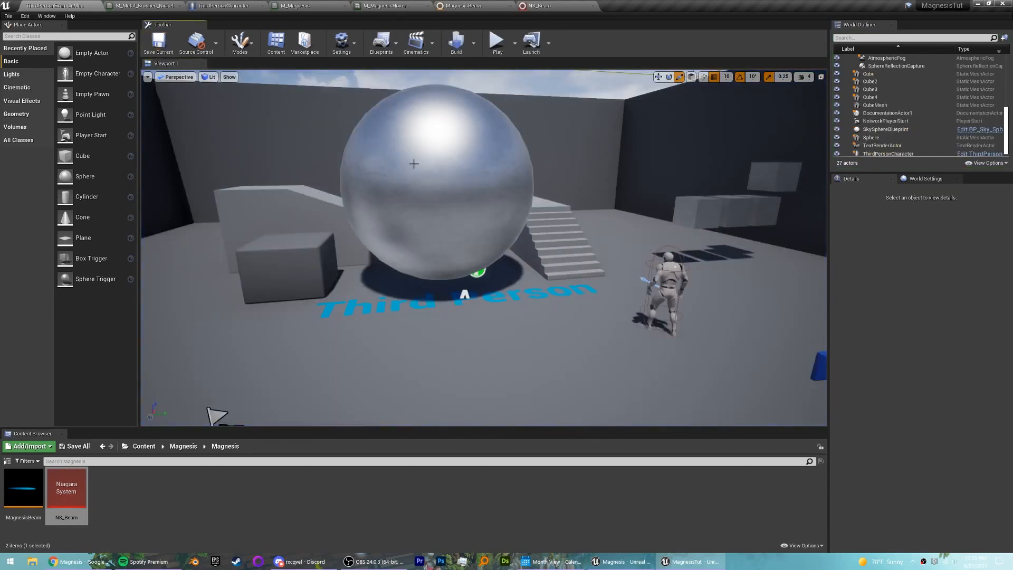
Add a Beam reference with a DestroyComponent node beside the Hit Component SET node in the release branch
click(258, 5)
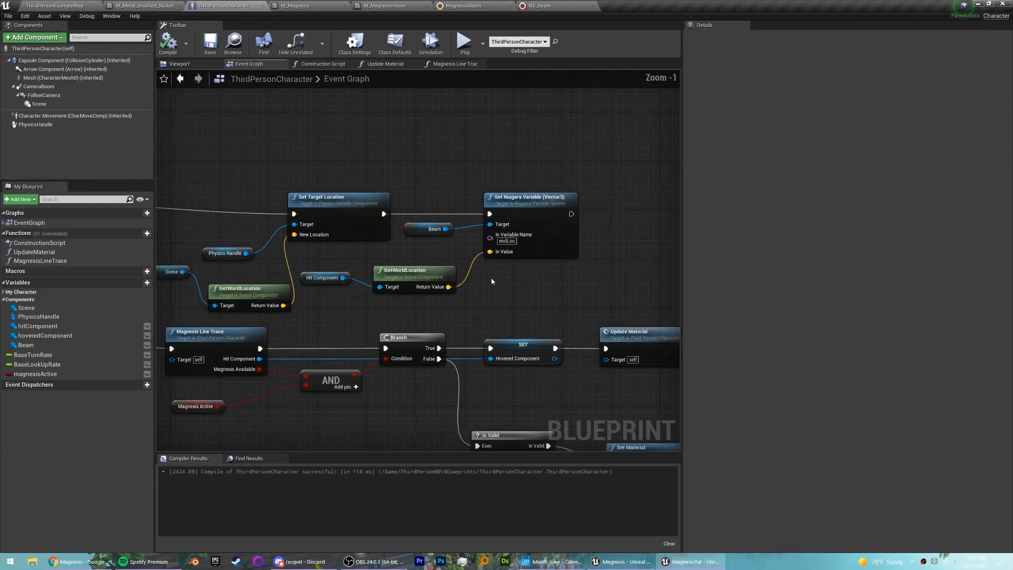
scroll(491, 277, down, 4)
scroll(436, 163, up, 4)
scroll(452, 193, up, 1)
right_drag(531, 223, 670, 268)
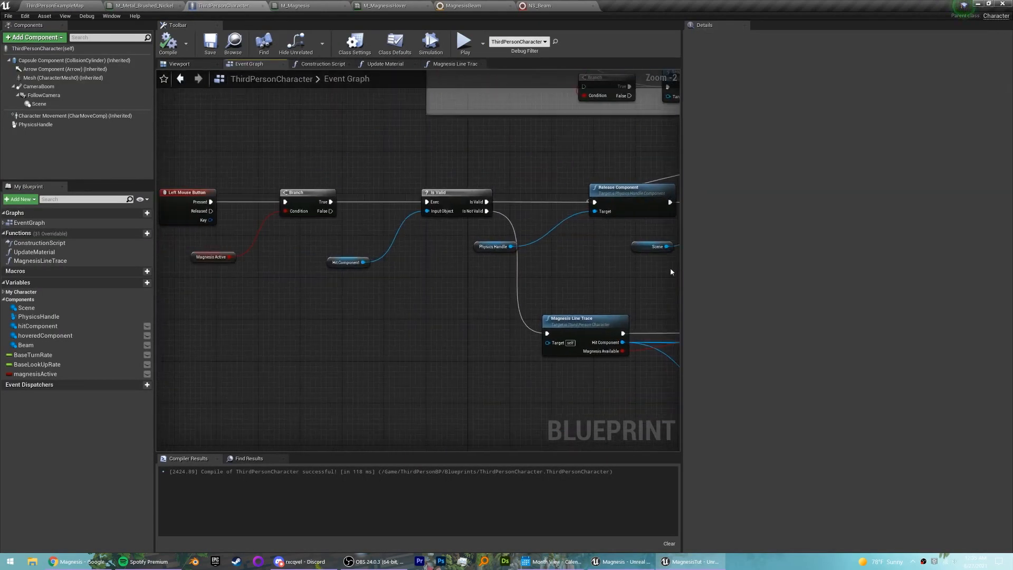
right_drag(270, 230, 296, 221)
right_drag(427, 231, 386, 226)
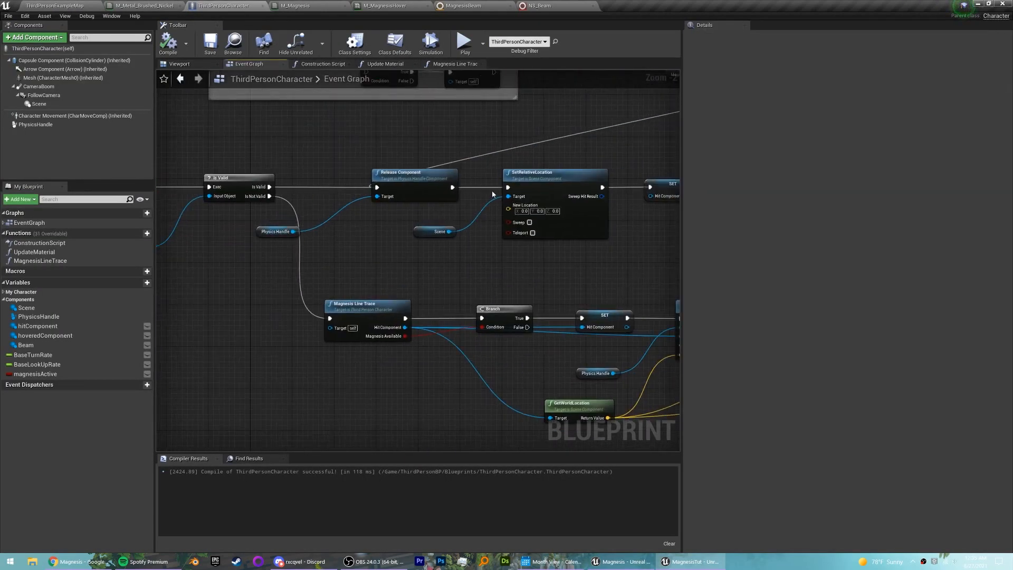
scroll(493, 194, up, 1)
right_drag(493, 194, 440, 257)
drag(26, 345, 396, 290)
drag(415, 289, 456, 236)
text(destroy)
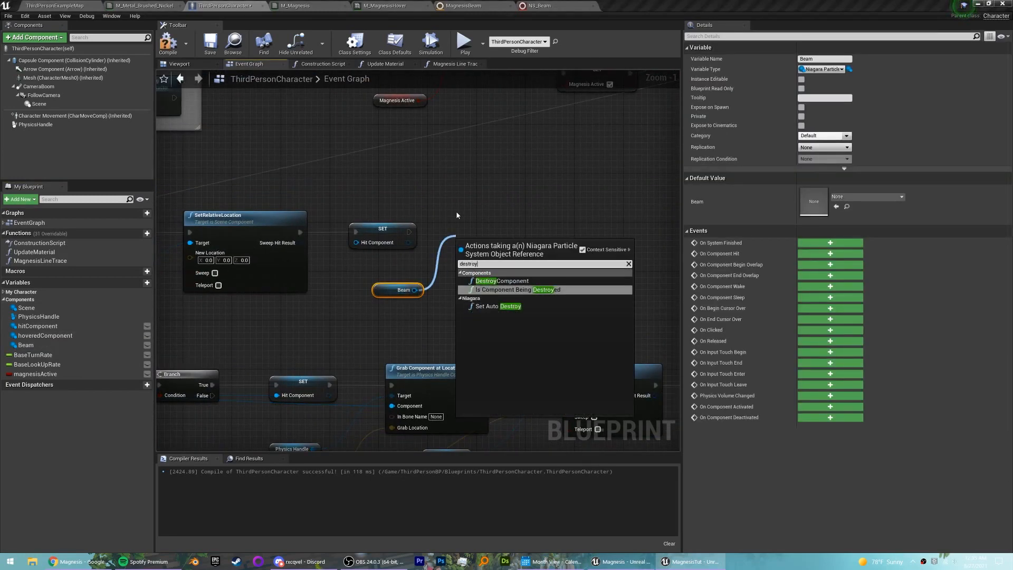
key(Return)
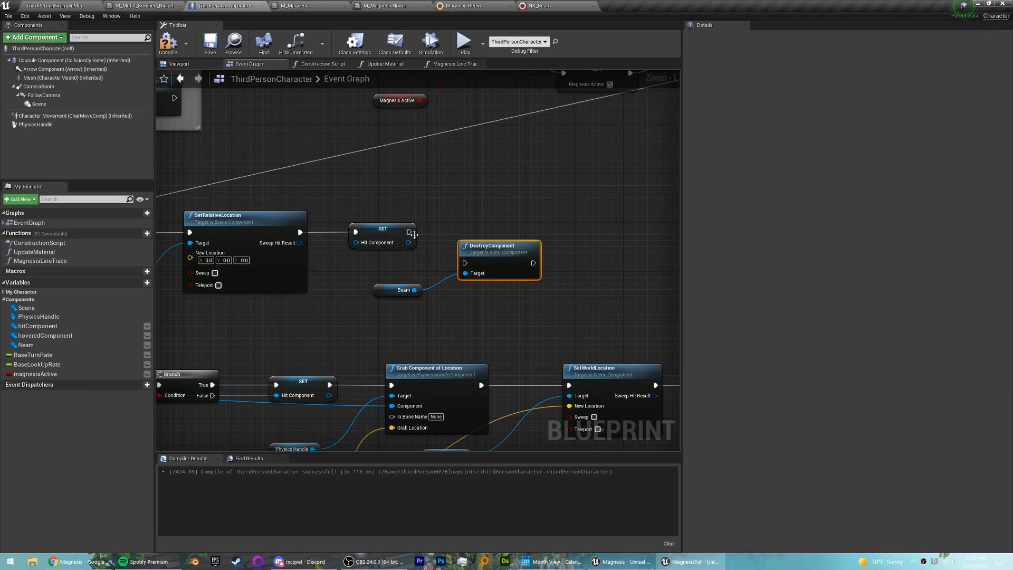
Connect the Hit Component SET node's execution to DestroyComponent, align the node with the chain and compile the blueprint
drag(409, 232, 465, 262)
drag(493, 245, 493, 216)
key(F7)
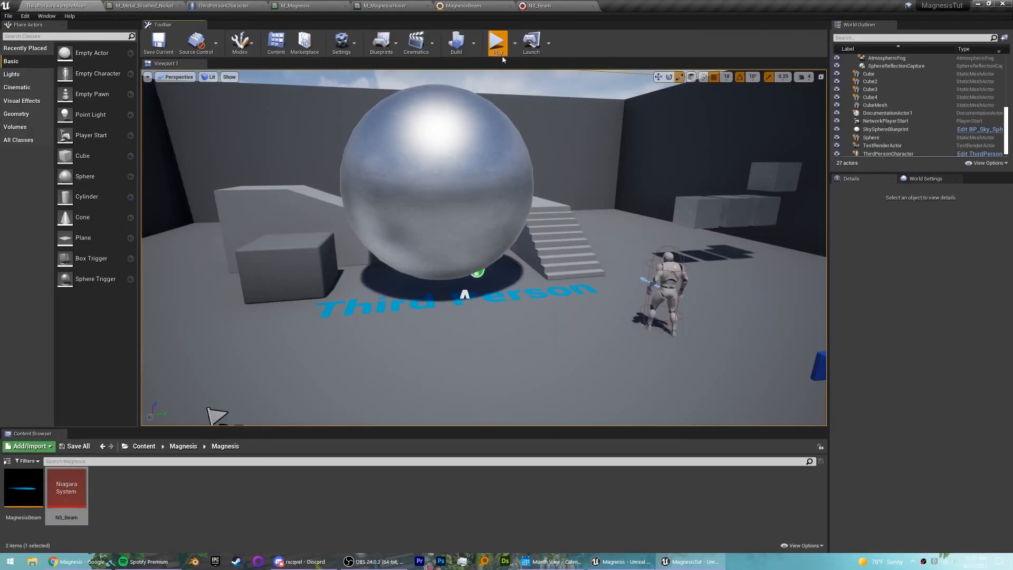
Play-test grabbing and releasing the cubes while running around to check the beam's removal, then end the session
click(501, 57)
key(w)
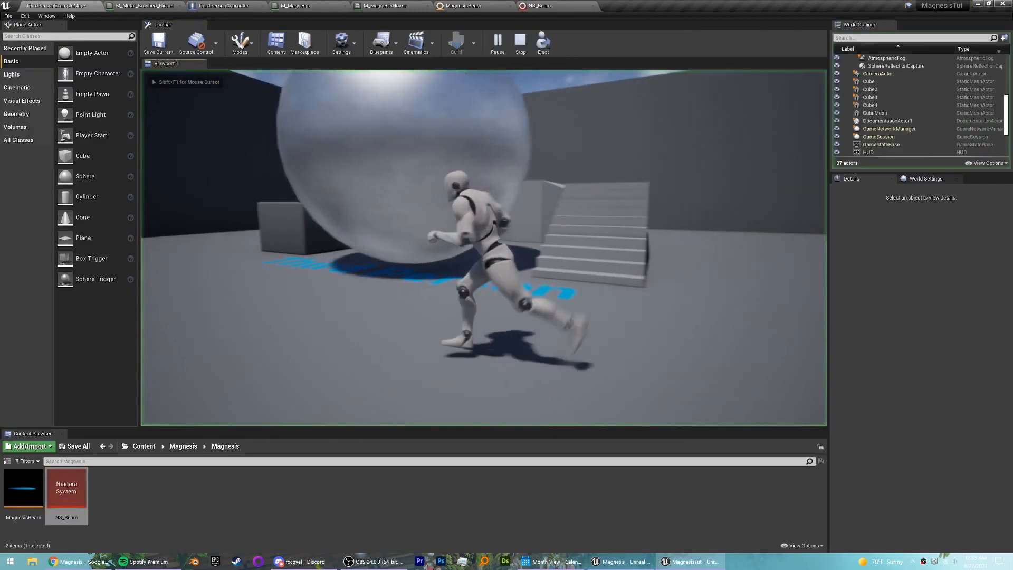
key(d)
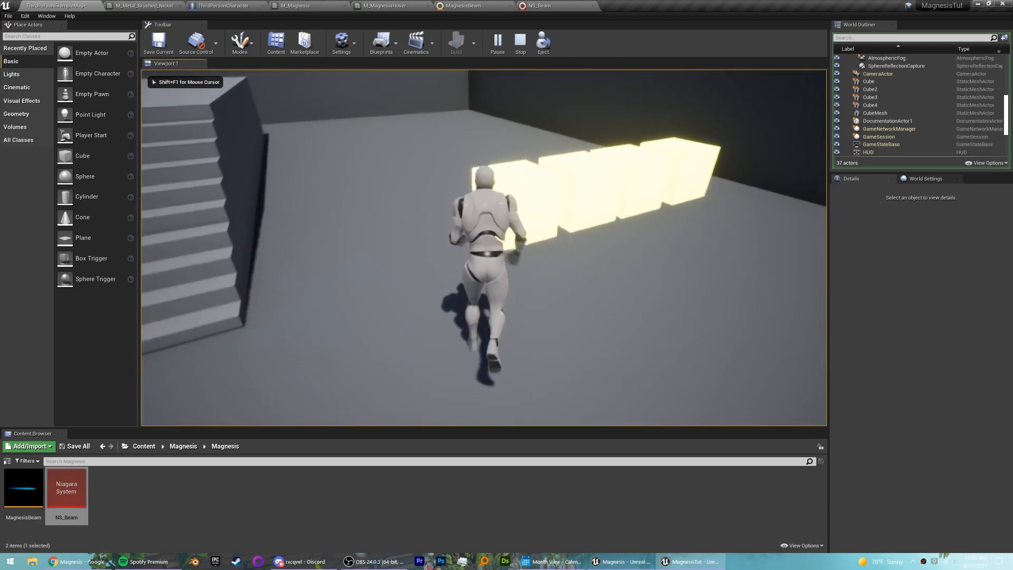
key(w)
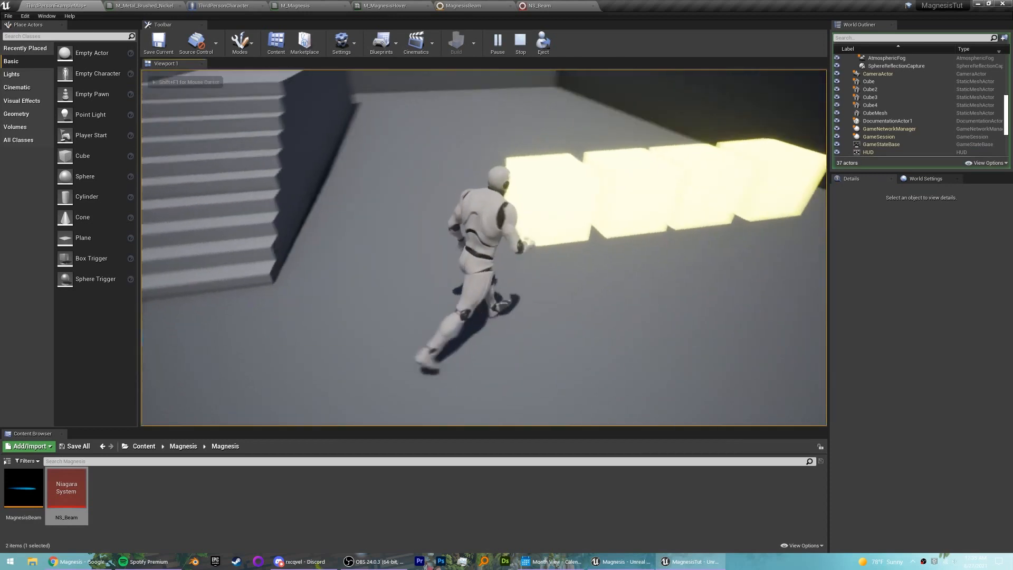
key(e)
key(d)
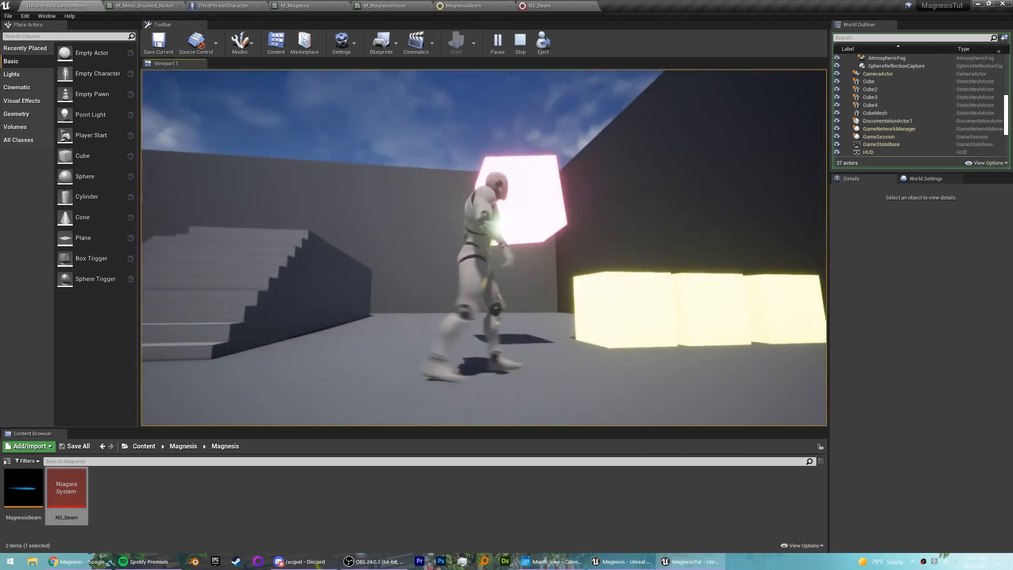
key(e)
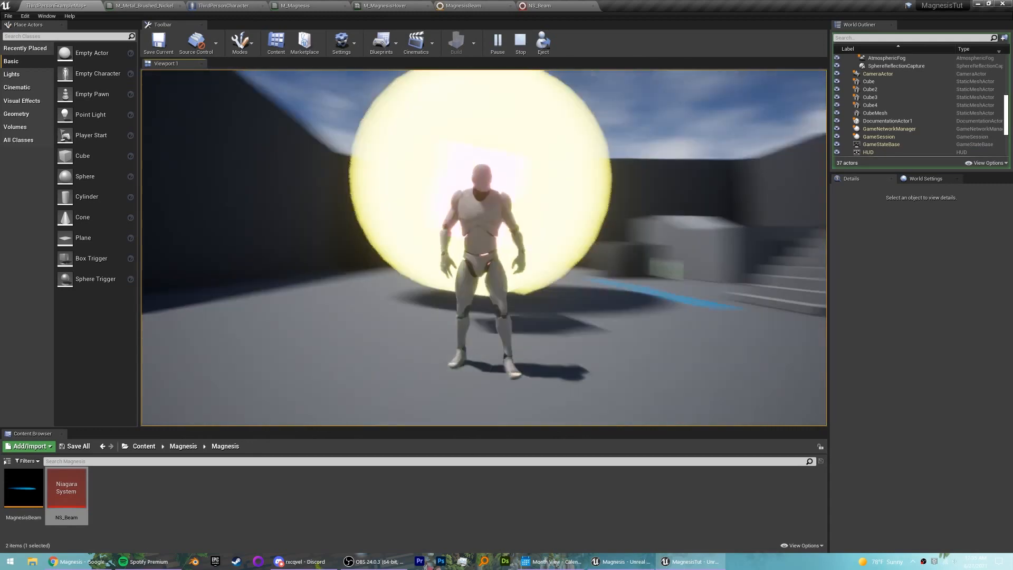
key(s)
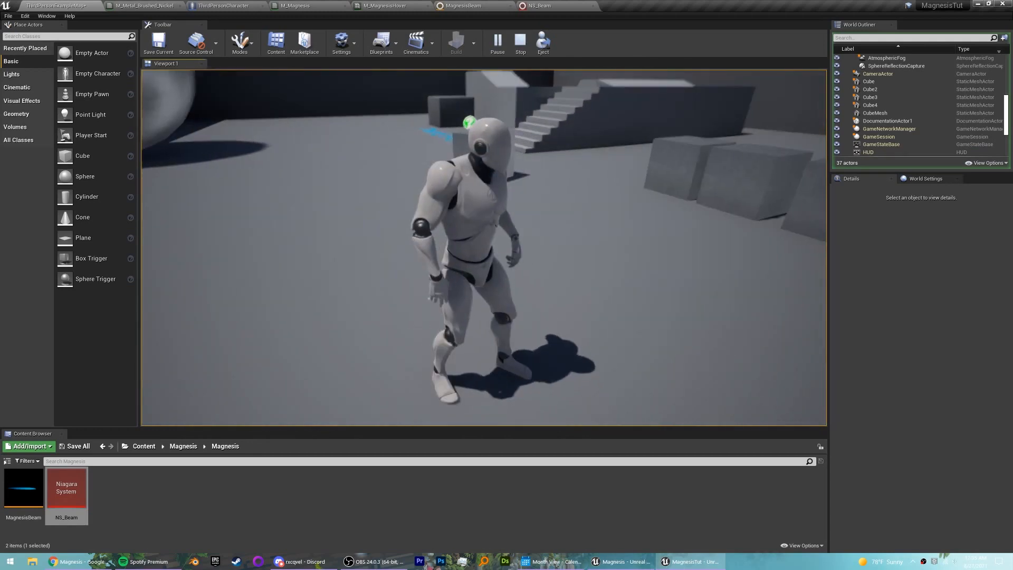
key(w)
key(e)
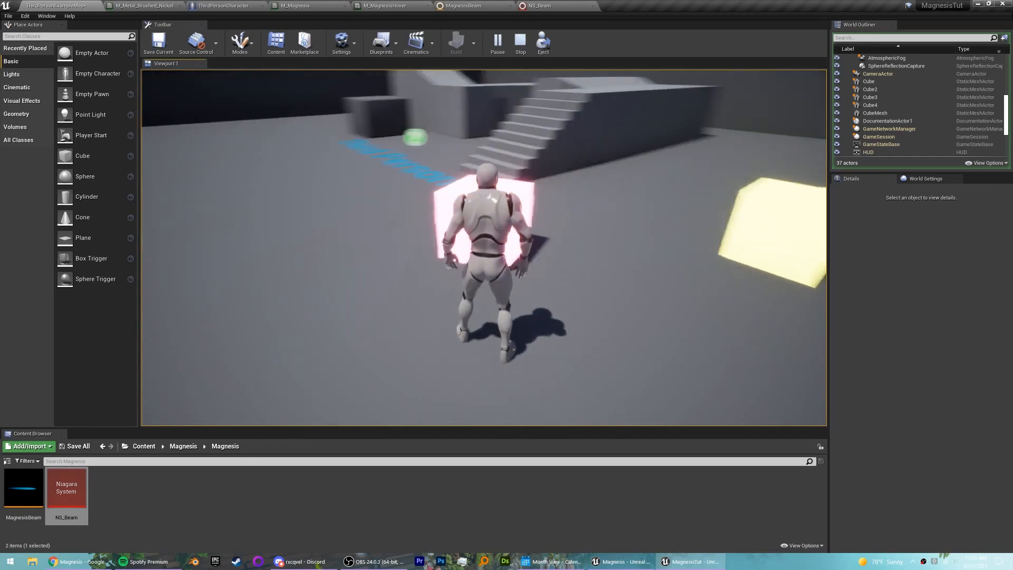
key(e)
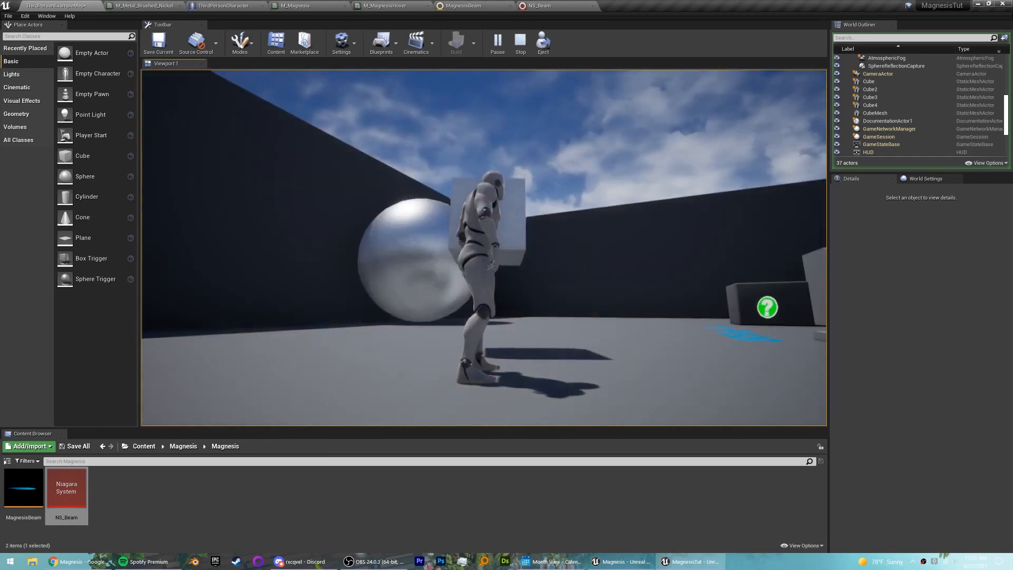
key(w)
key(Escape)
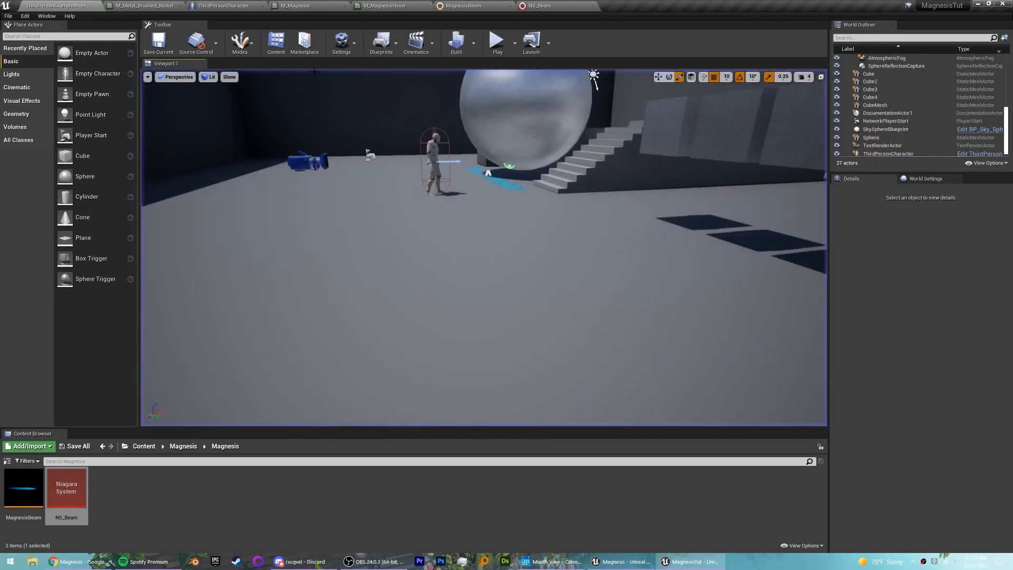
Switch to the finished Magnesis project and review its ThirdPersonCharacter event graph for remaining differences
key(alt+Tab)
scroll(627, 259, down, 1)
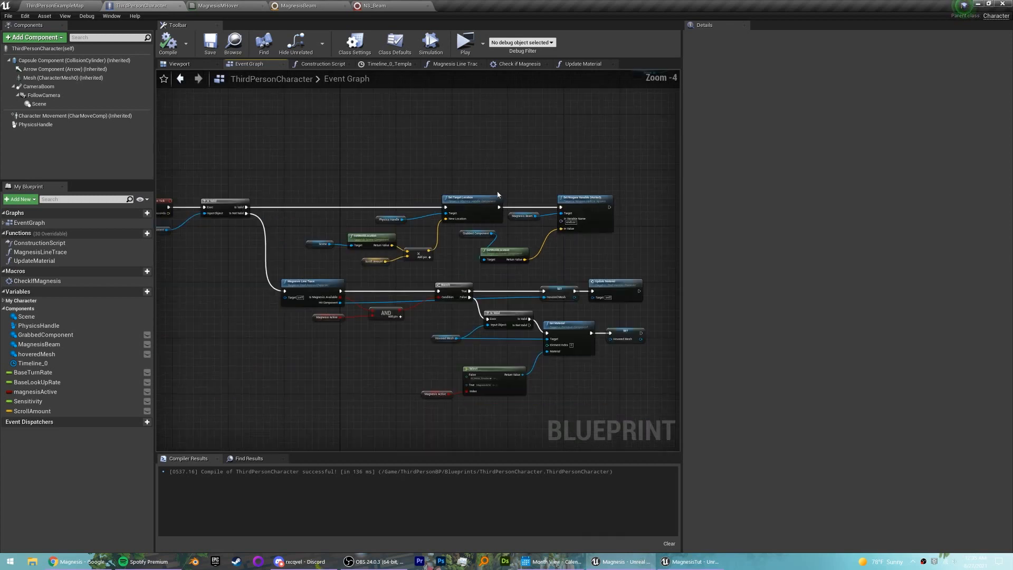
scroll(398, 142, down, 1)
scroll(302, 106, down, 1)
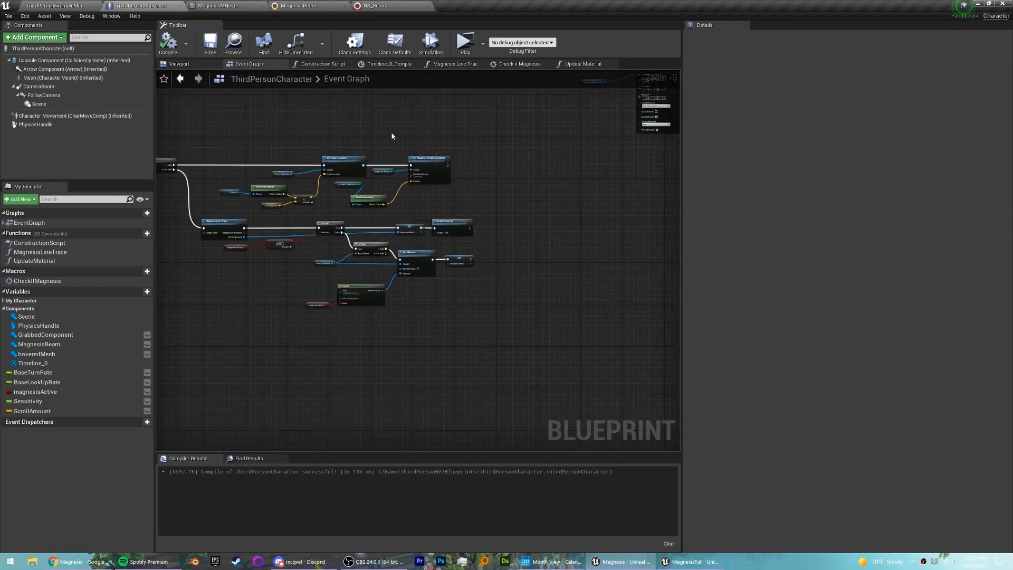
right_drag(391, 136, 427, 156)
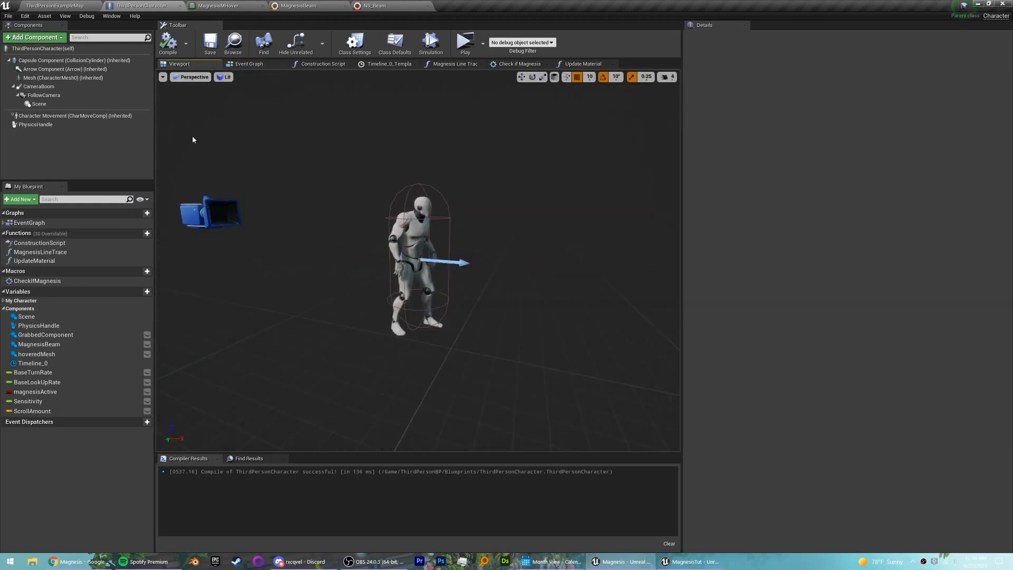
Back in the MagnesisTut project, set the CameraBoom's socket offset to Y 50 and Z 50, then compile and save the character blueprint
click(44, 95)
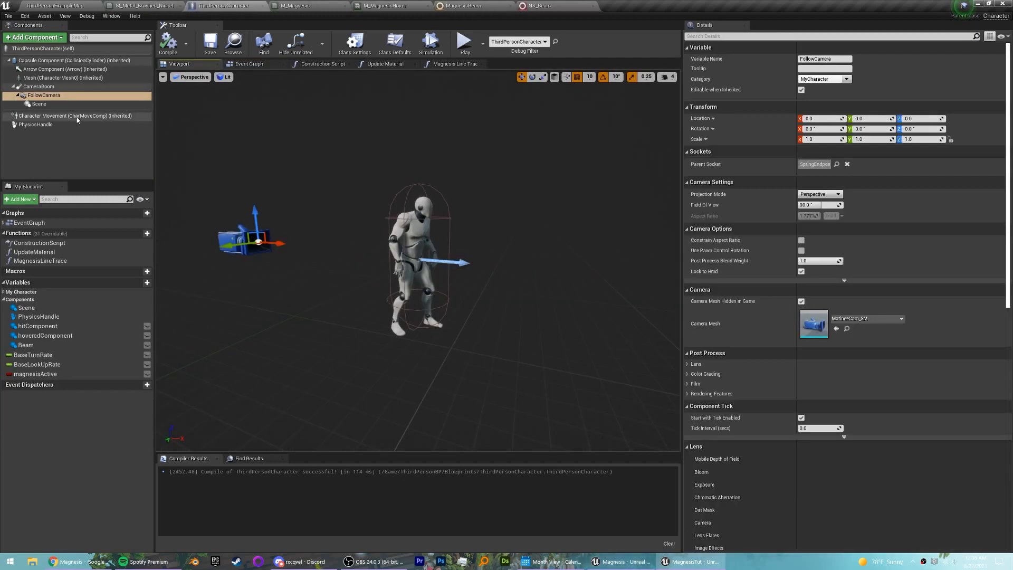
click(38, 86)
click(876, 204)
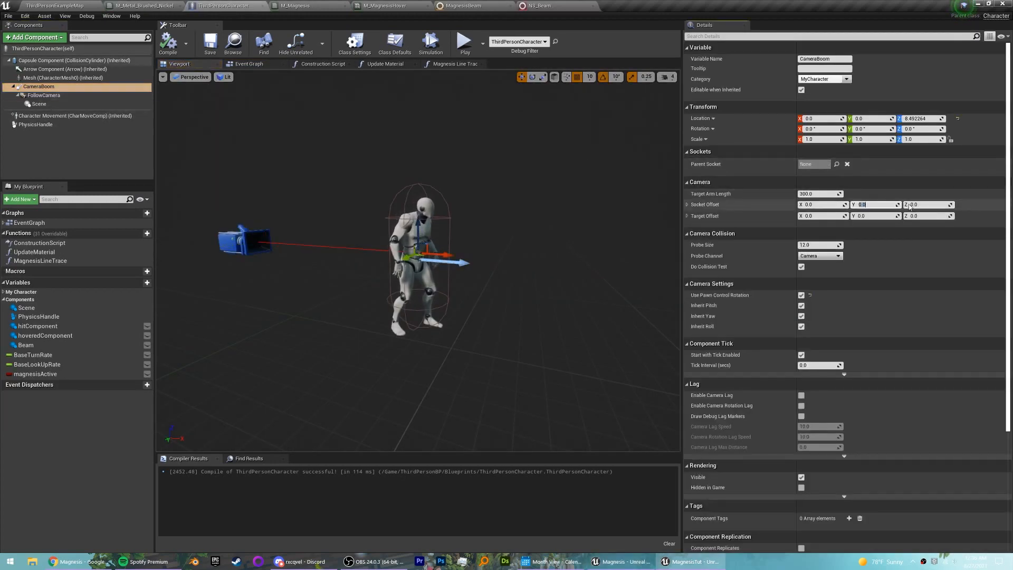
text(50)
key(Tab)
text(50)
key(Return)
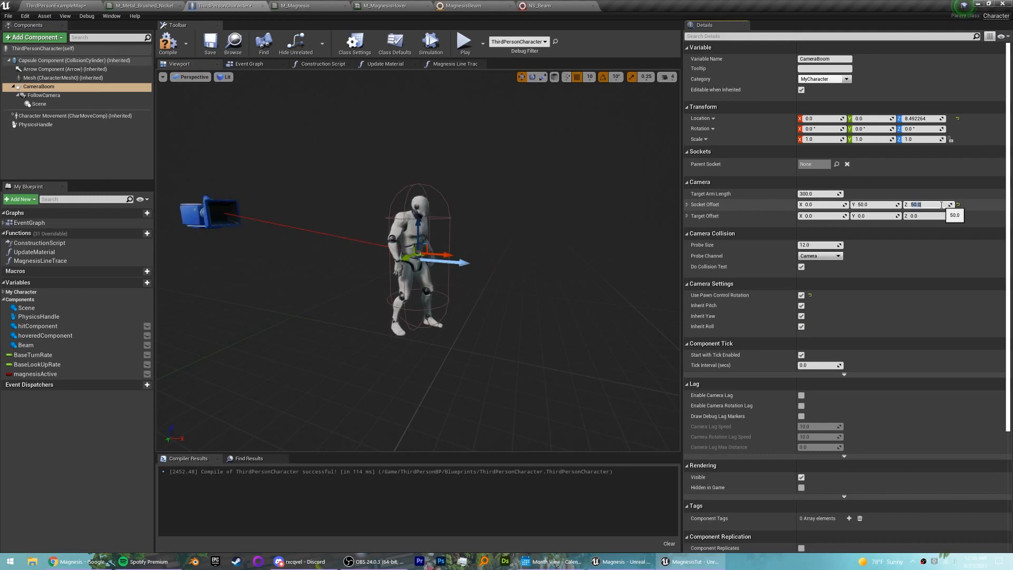
click(167, 44)
click(210, 44)
mouse_move(455, 170)
right_down()
mouse_move(488, 198)
mouse_move(520, 185)
mouse_move(444, 164)
right_up()
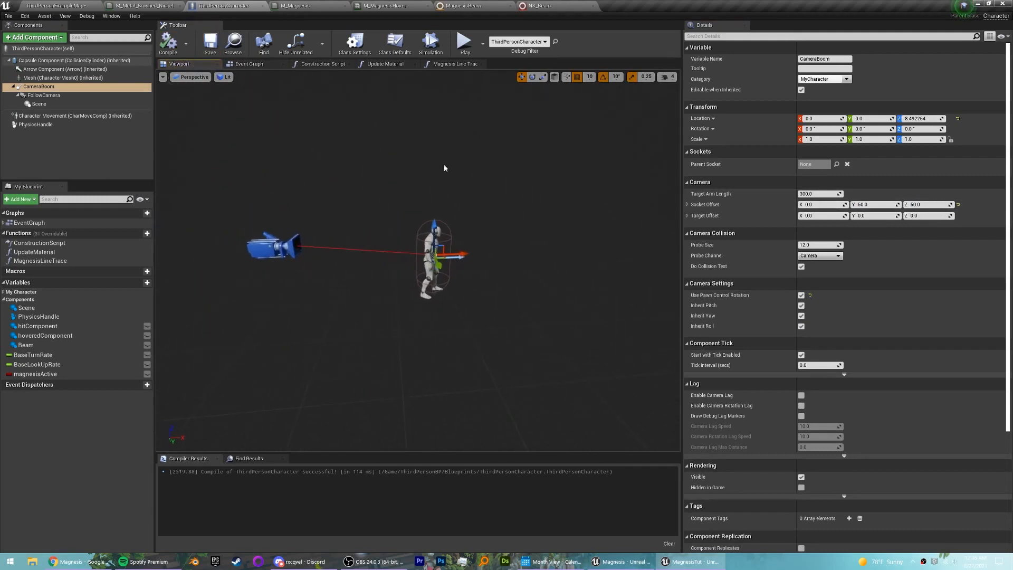
Set the PhysicsHandle's angular damping to 250, angular stiffness to 150 and interpolation speed to 10, then compile and save the blueprint
click(143, 125)
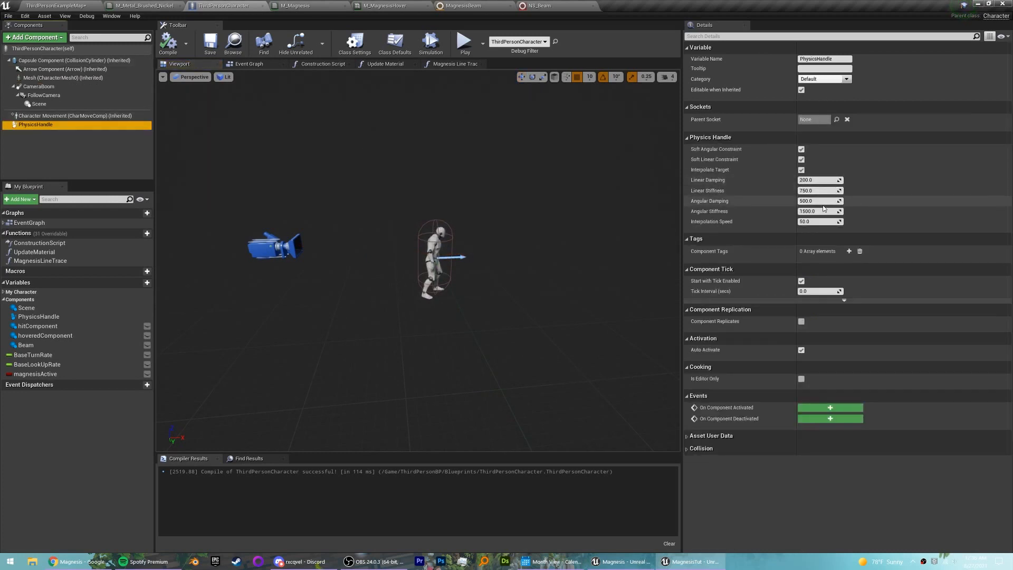
text(0)
key(Return)
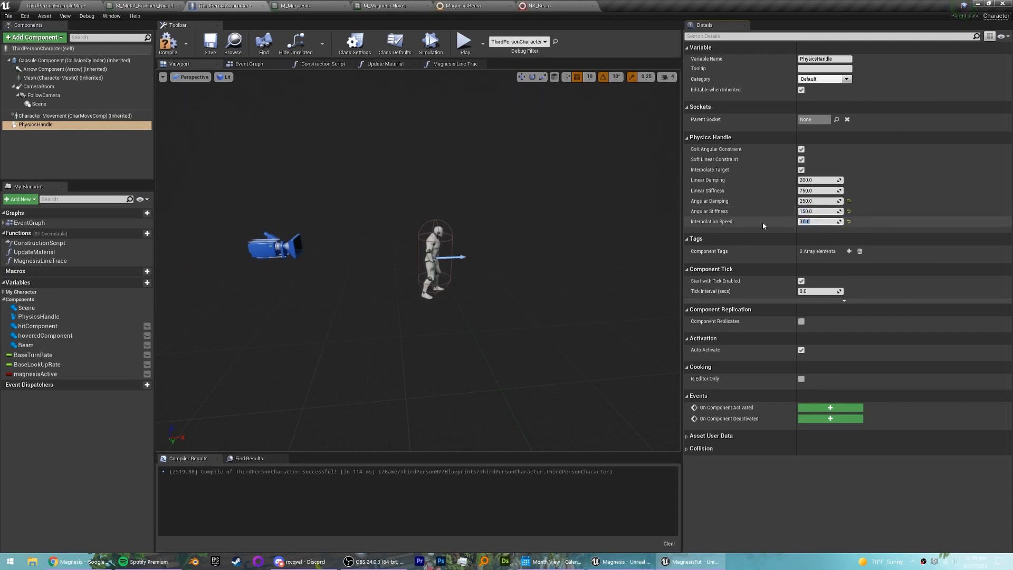
click(168, 43)
click(210, 44)
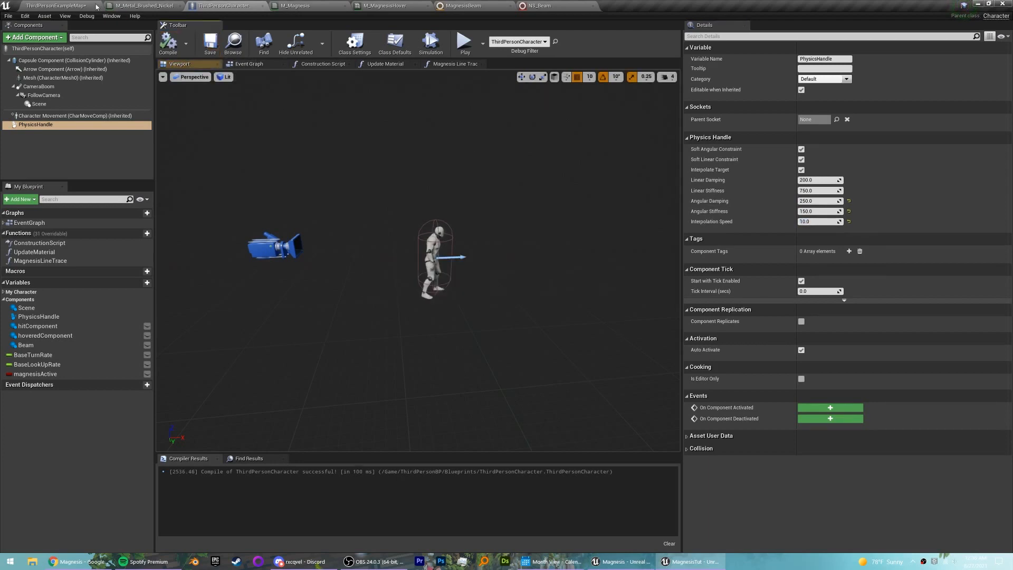
Play-test the level by moving around and grabbing the large sphere to check the new physics handle settings, then end the session
click(57, 6)
click(498, 43)
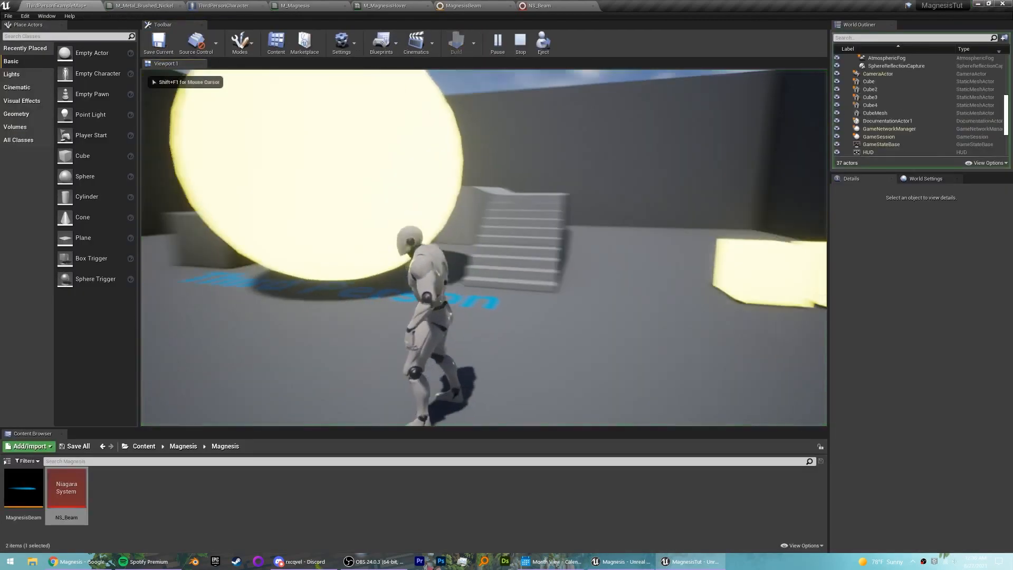
key(w)
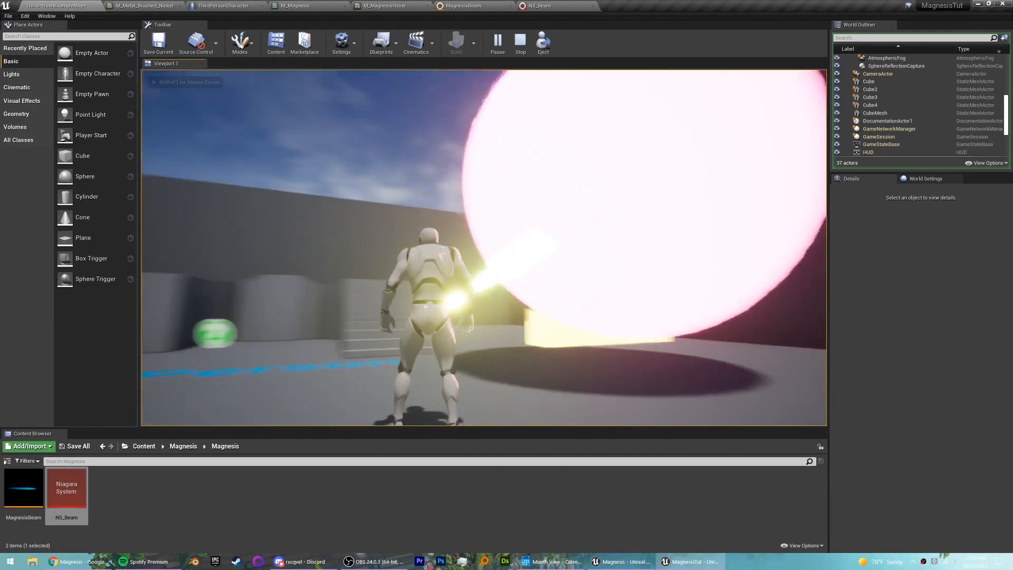
key(d)
key(a)
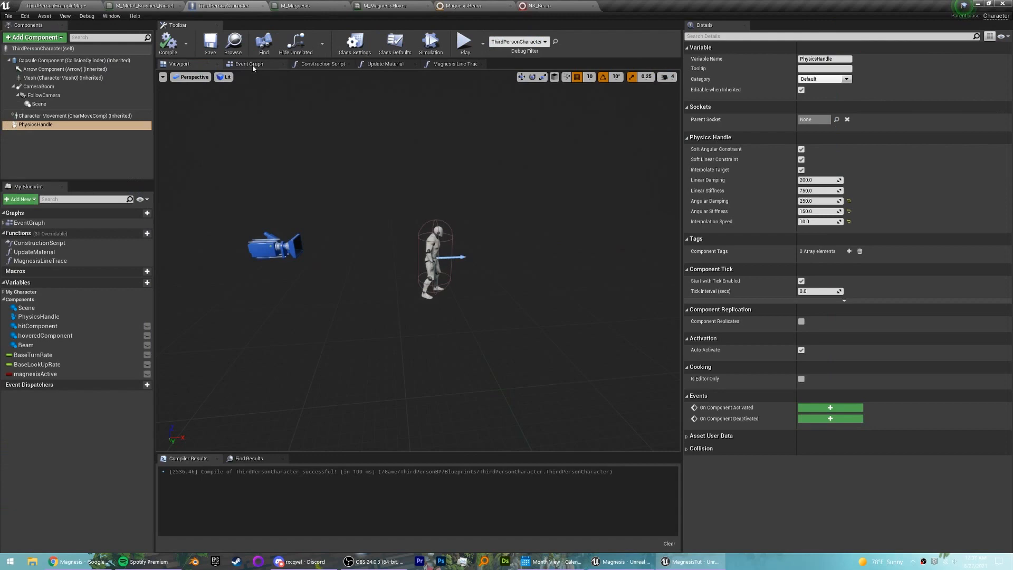
Create a float variable named Sensitivity in the character blueprint, compile it and set the variable's default value to 1.0
click(252, 65)
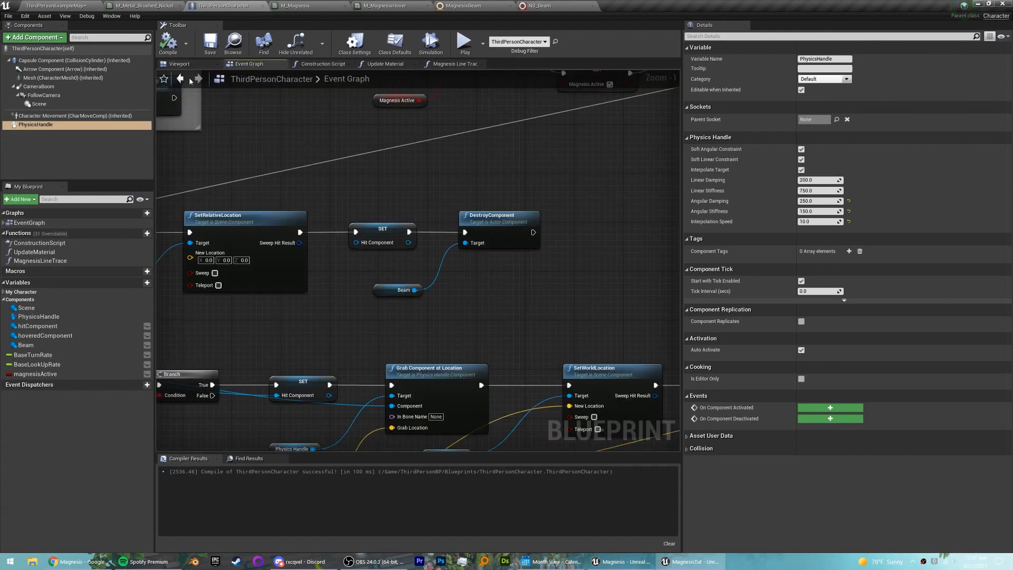
scroll(350, 188, down, 5)
scroll(431, 192, up, 1)
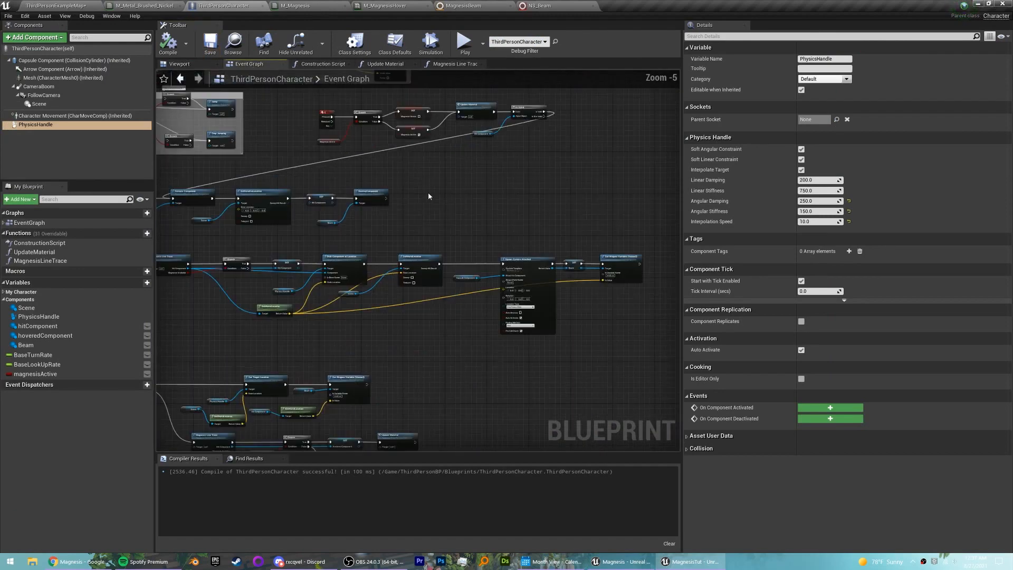
right_drag(421, 186, 451, 192)
click(139, 283)
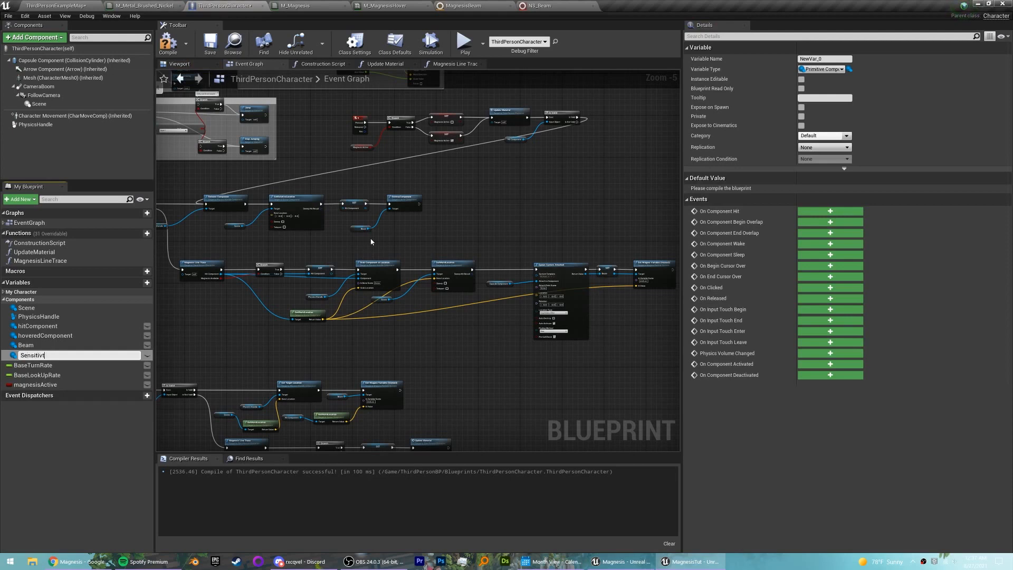
text(Sensitivity)
key(Return)
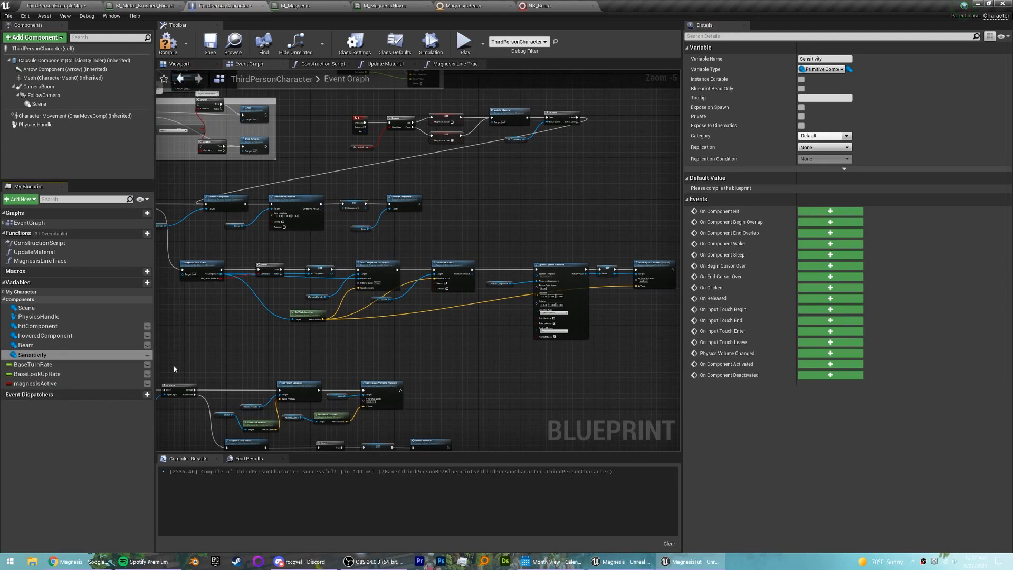
click(16, 357)
text(float)
key(Return)
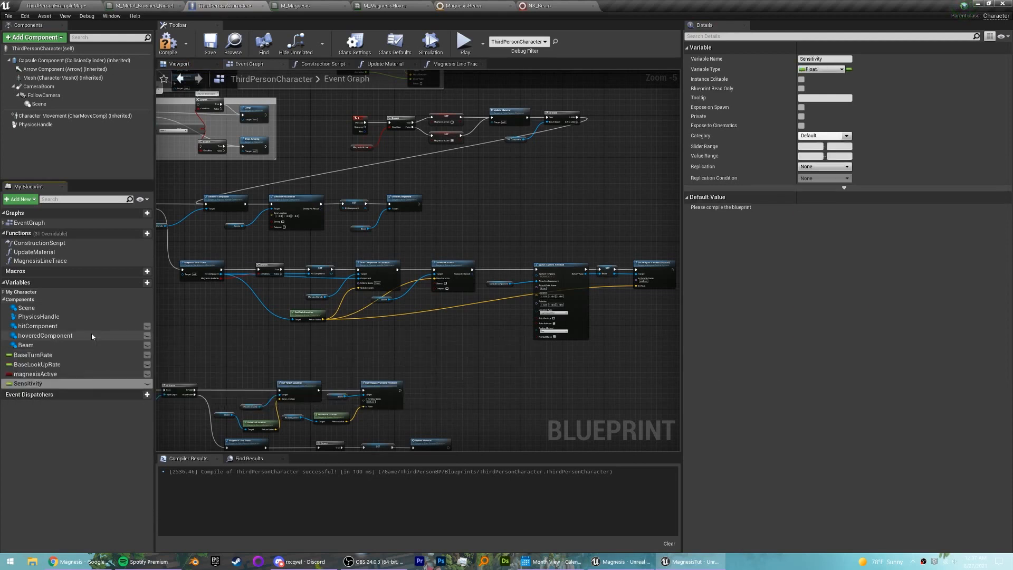
click(178, 45)
scroll(580, 214, down, 2)
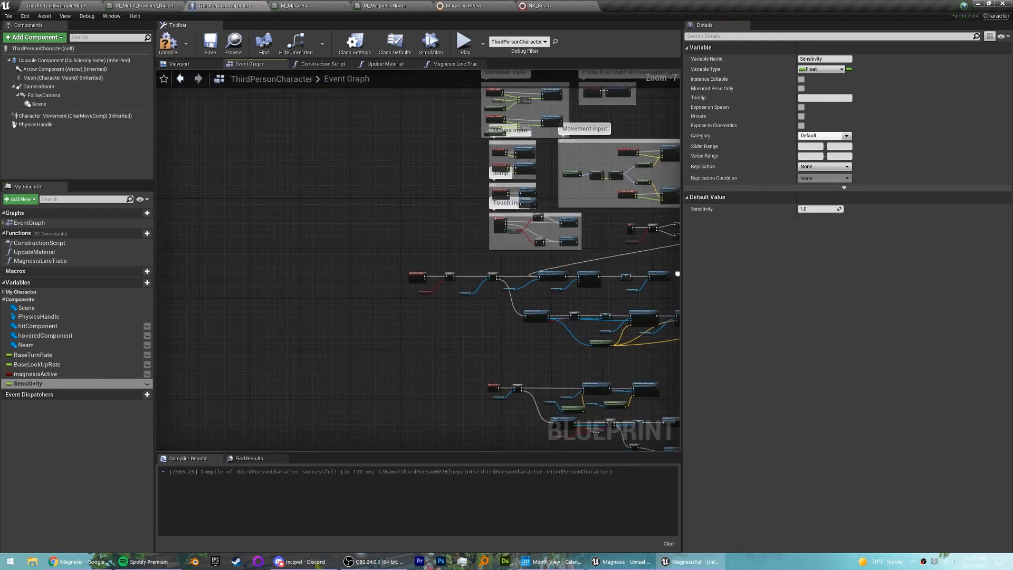
Multiply the InputAxis Turn value by Sensitivity and feed the result into Add Controller Yaw Input
scroll(517, 145, up, 8)
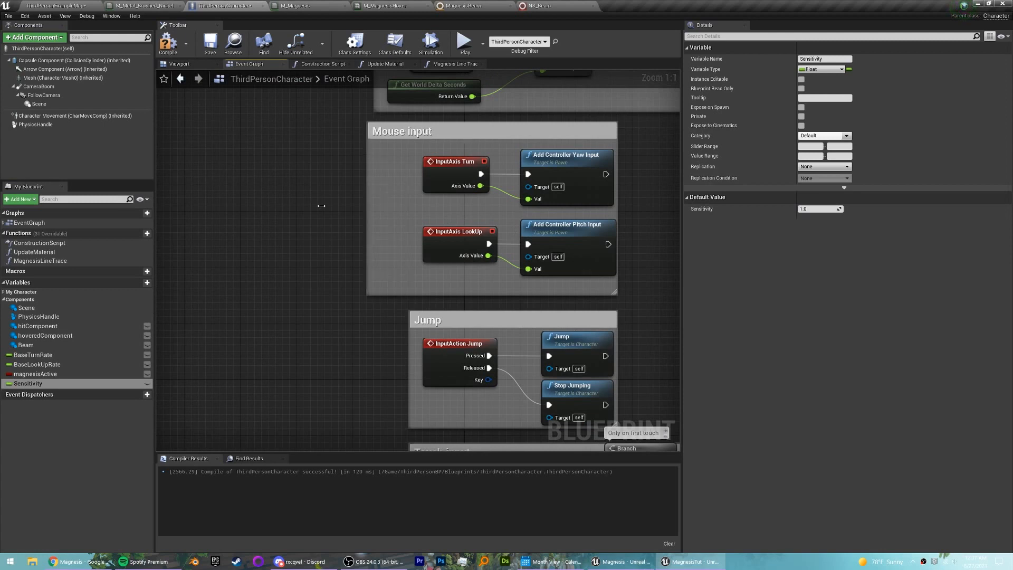
drag(321, 206, 291, 206)
drag(454, 162, 421, 186)
text(*)
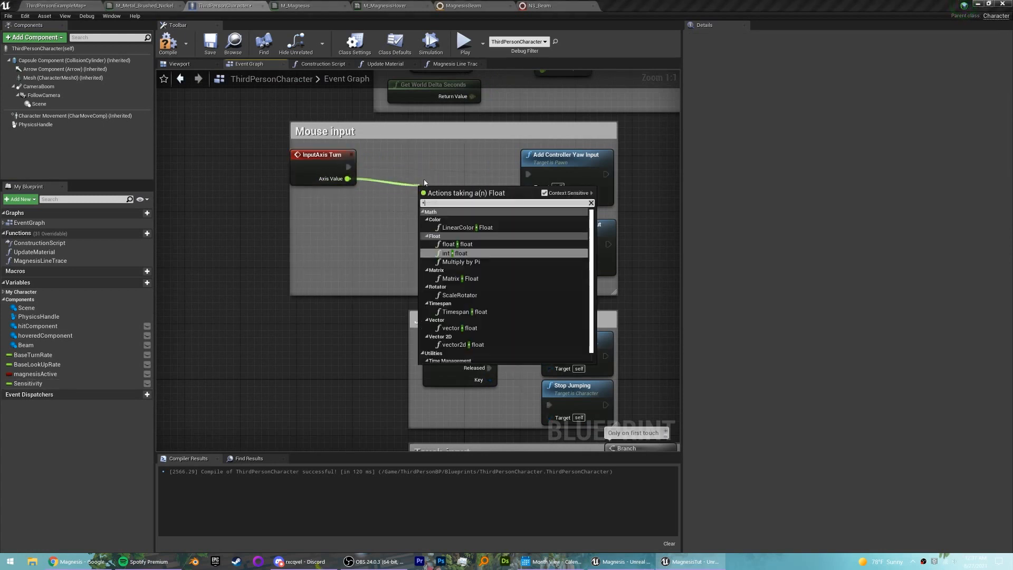
key(Up)
key(Return)
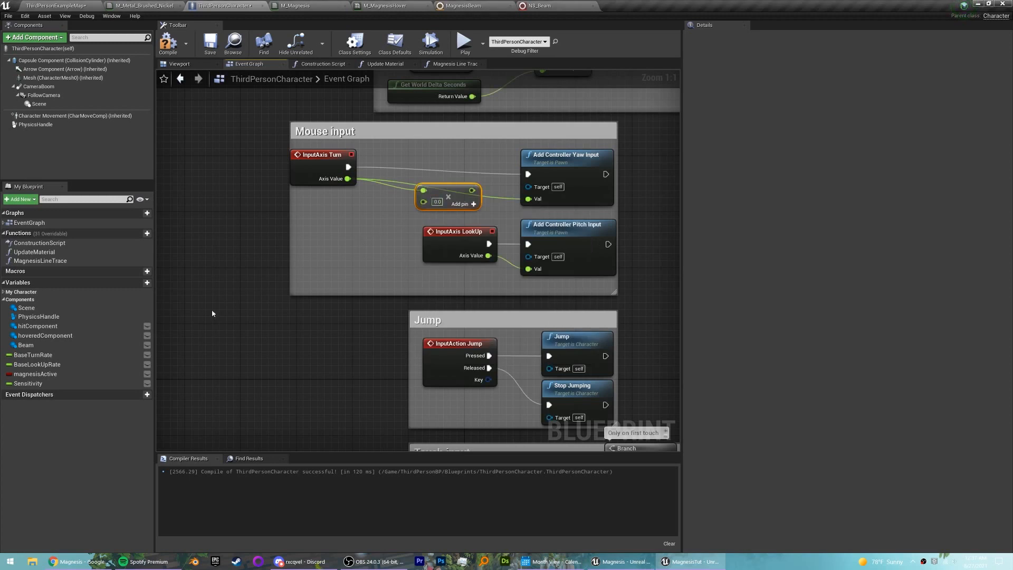
drag(157, 363, 424, 202)
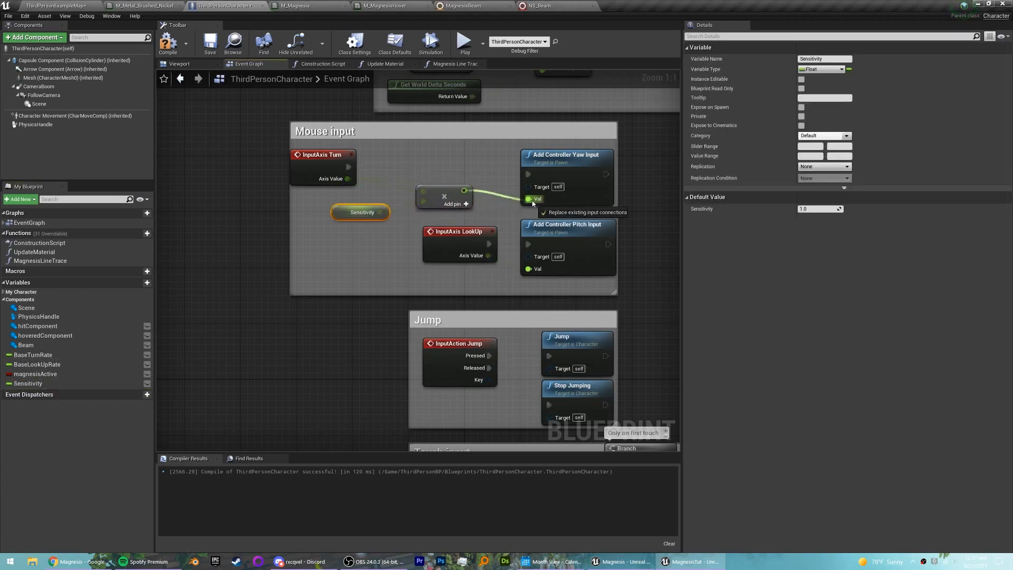
Multiply the InputAxis LookUp value by Sensitivity, feed it into Add Controller Pitch Input, then compile and save the blueprint
drag(439, 248, 321, 262)
click(457, 210)
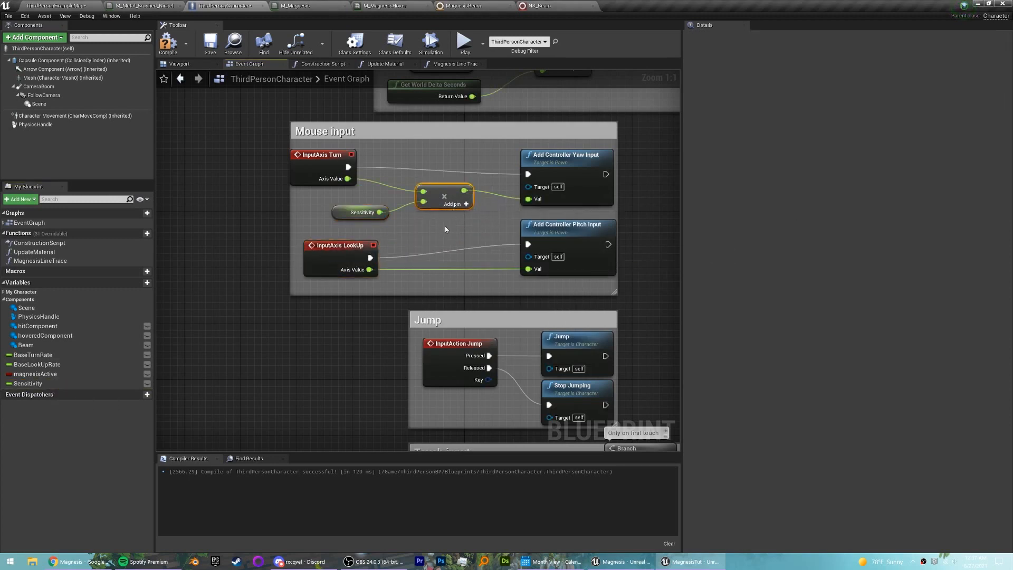
drag(380, 212, 451, 268)
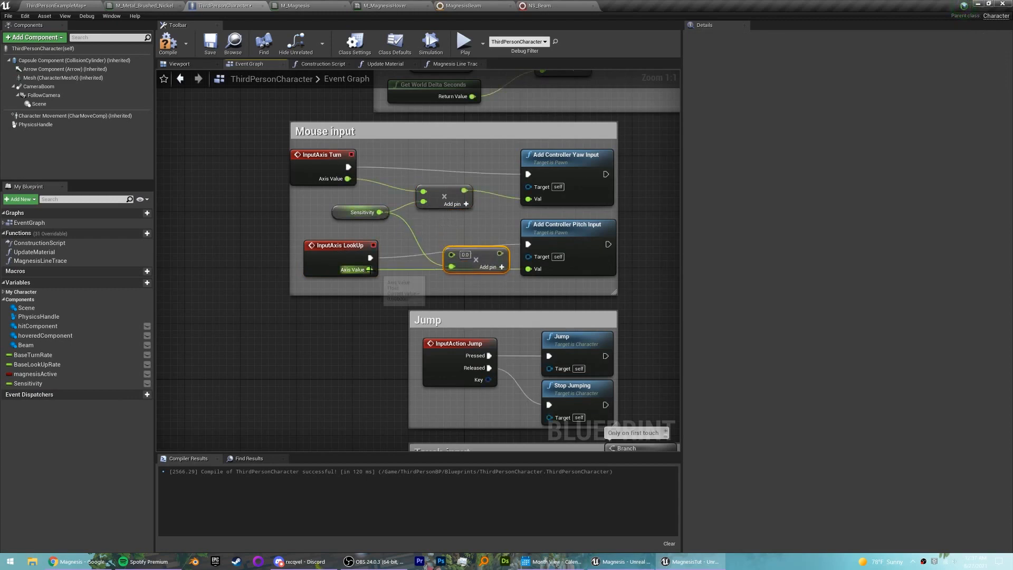
drag(370, 270, 528, 269)
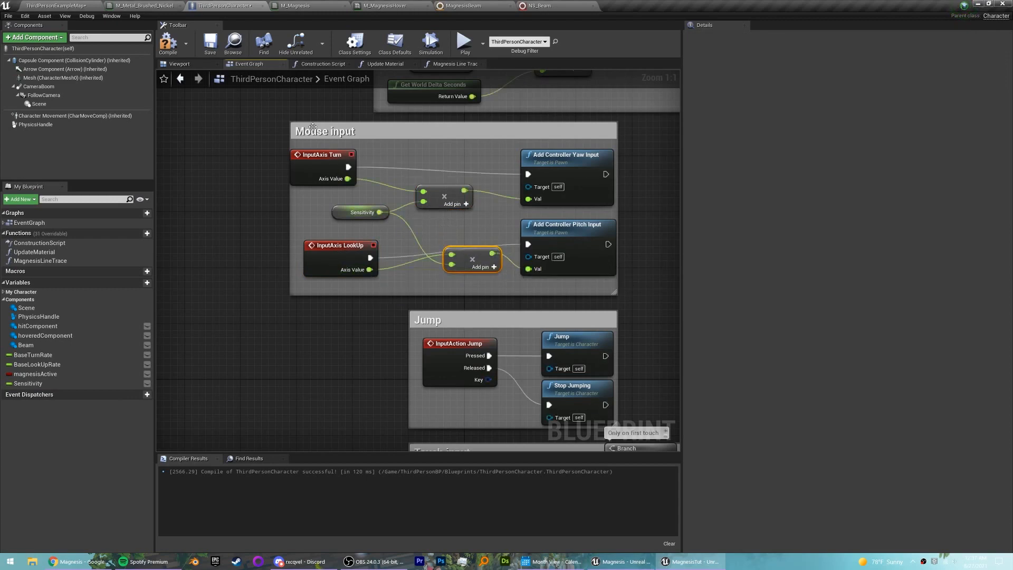
click(166, 55)
click(230, 54)
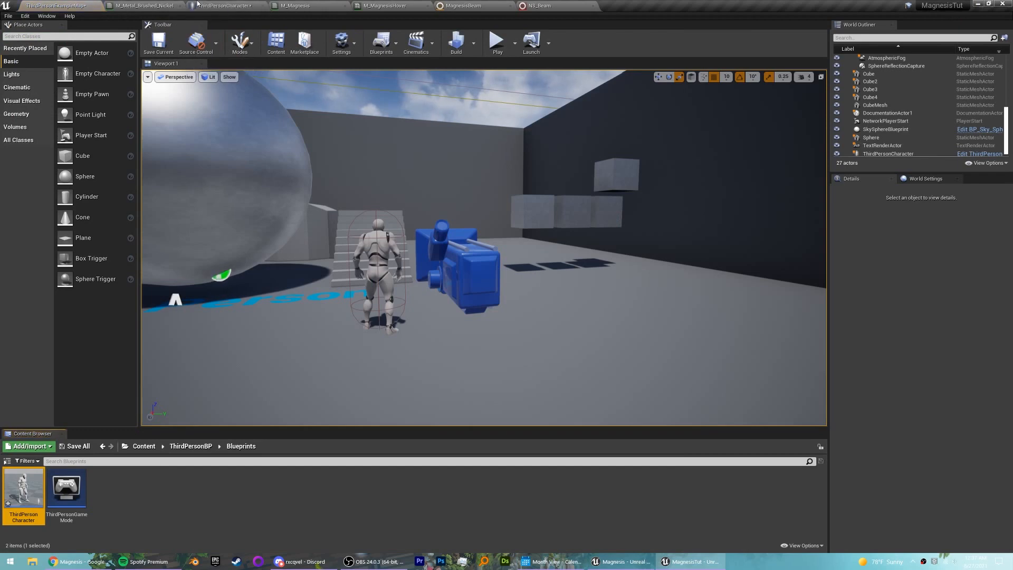
click(198, 5)
Look over the event graph, then select the large sphere in the level to examine its physics properties
scroll(243, 198, down, 4)
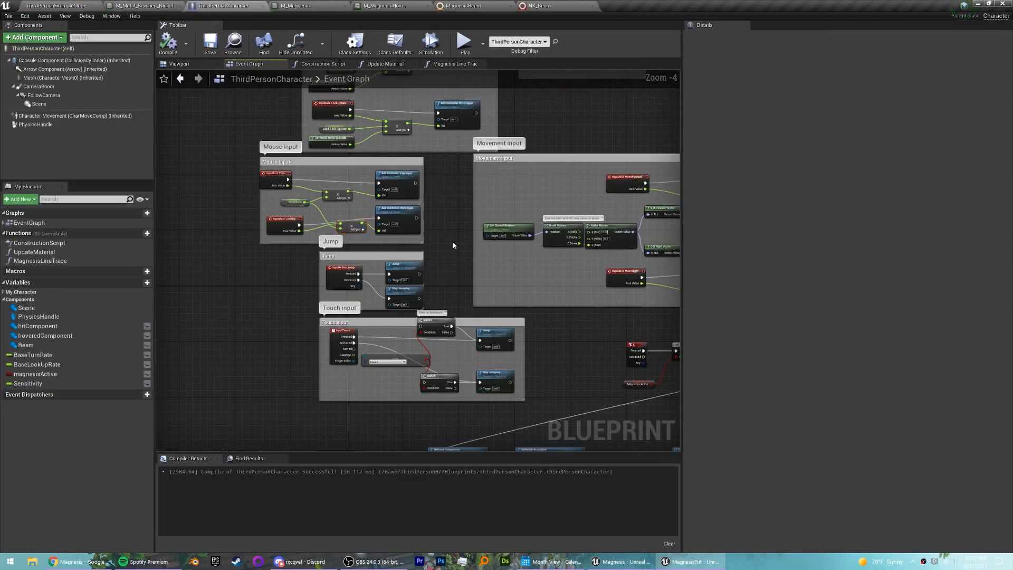
scroll(453, 245, down, 3)
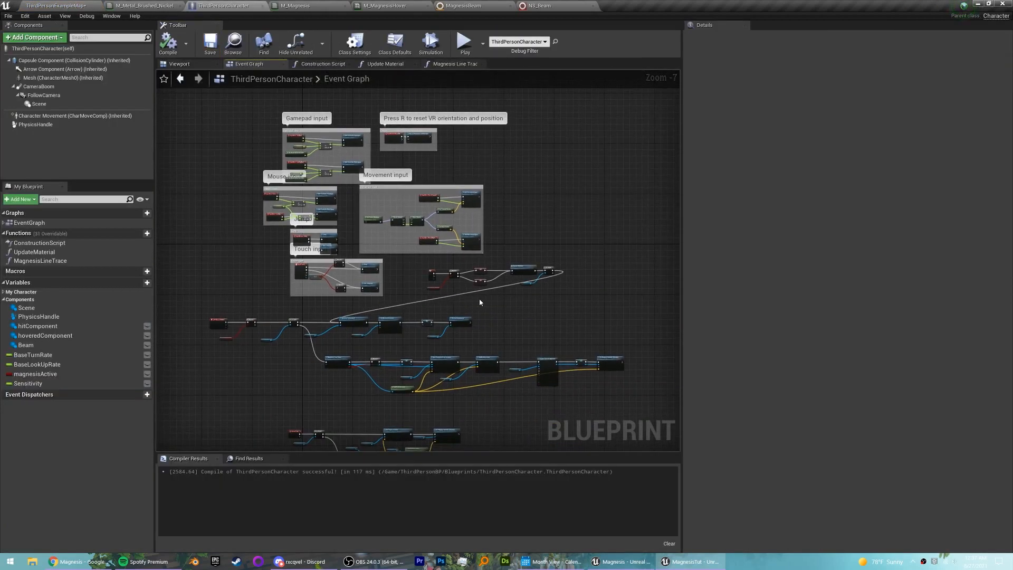
right_drag(524, 347, 435, 217)
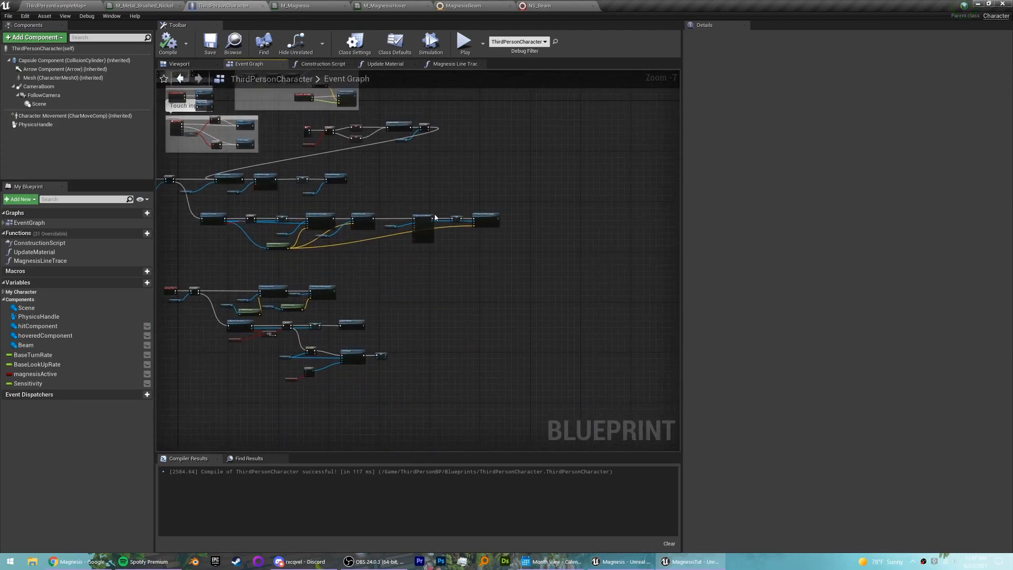
click(78, 4)
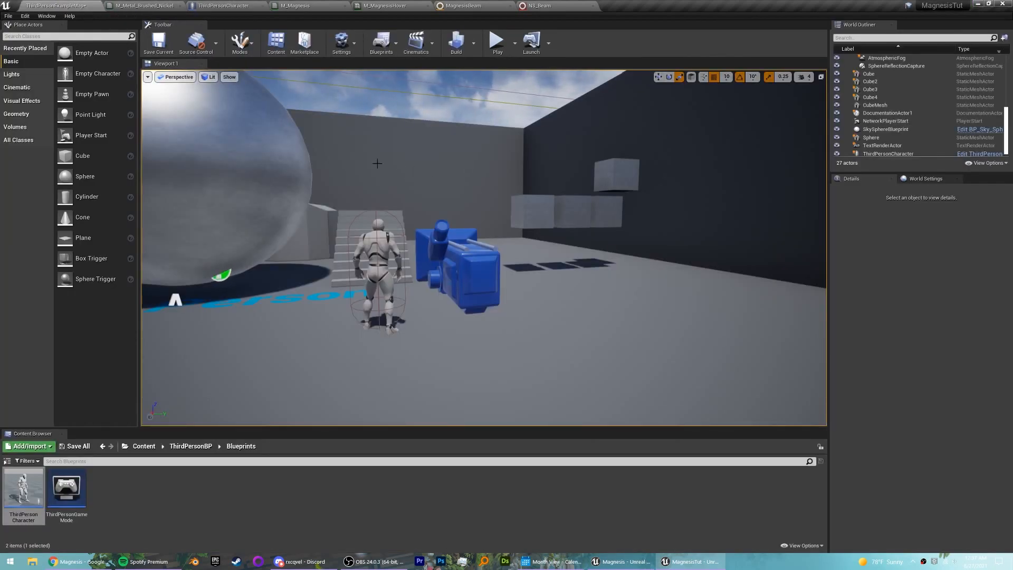
right_drag(465, 178, 467, 175)
click(331, 196)
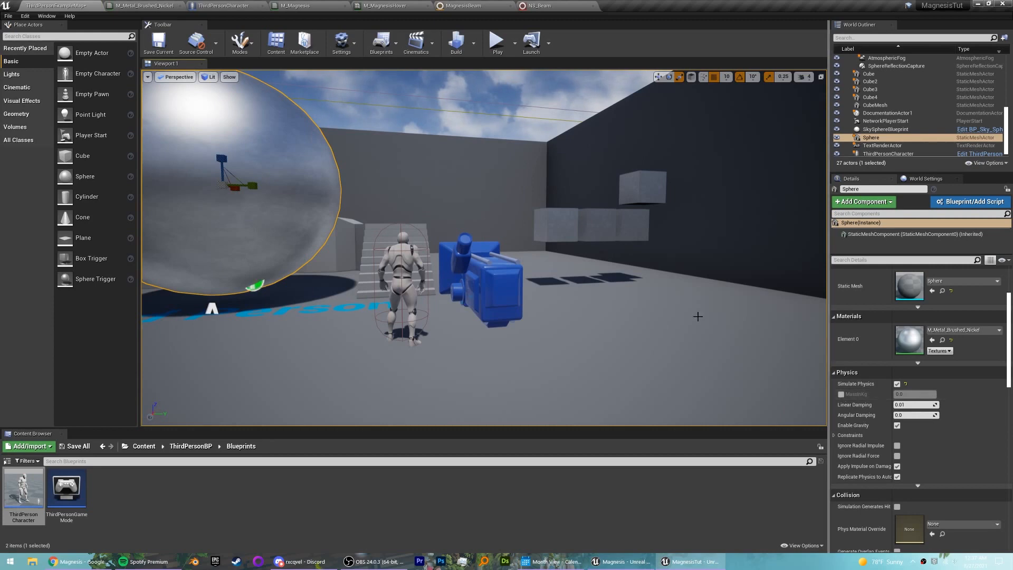
Add a SET Sensitivity node to the character's event graph and connect it after the endLoc Set Niagara Variable node
click(222, 6)
right_drag(449, 208, 329, 211)
right_drag(599, 203, 305, 186)
right_drag(591, 173, 378, 180)
scroll(433, 207, up, 1)
right_drag(499, 211, 421, 212)
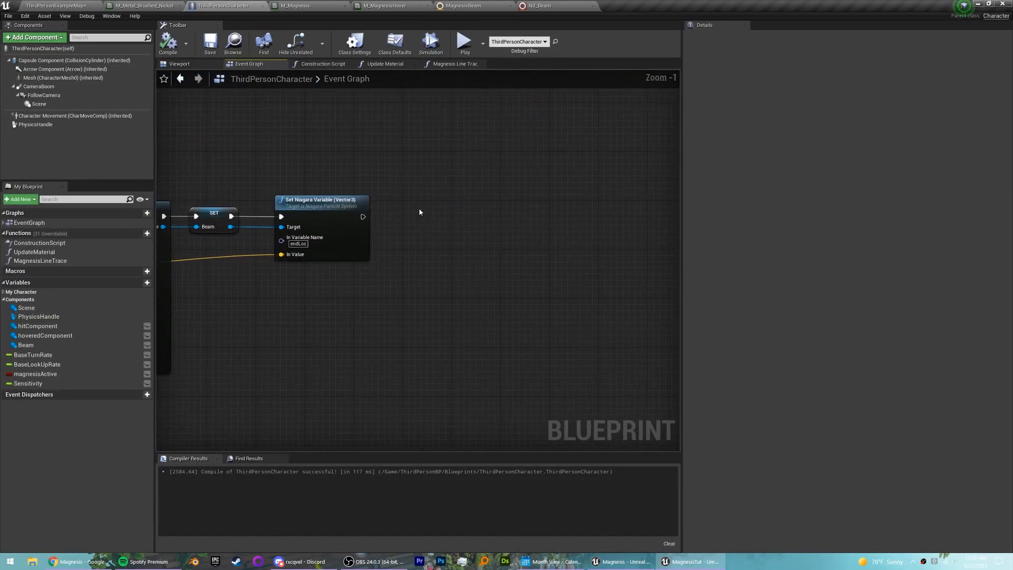
drag(27, 383, 515, 211)
click(530, 230)
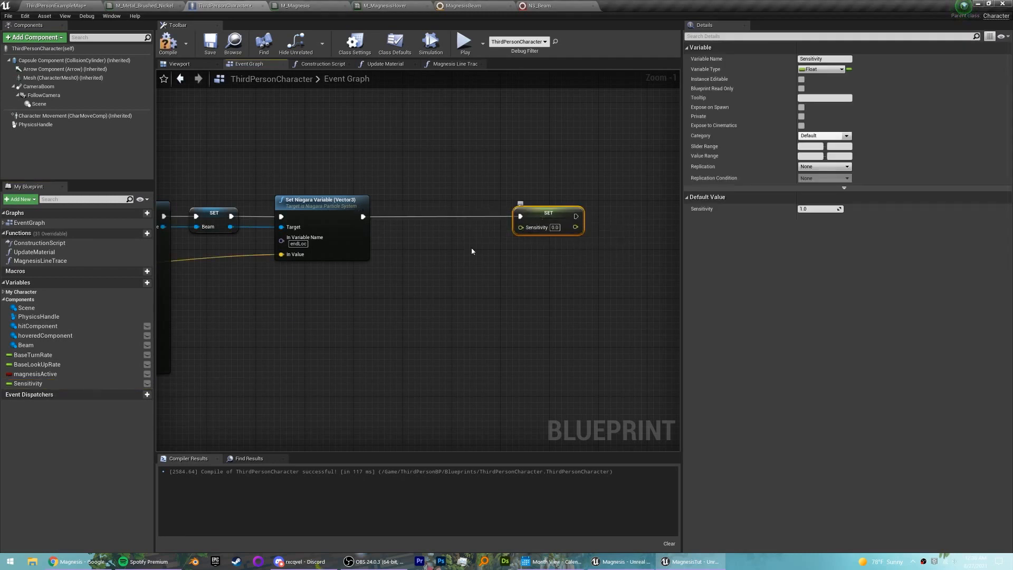
Add a hitComponent getter beneath the Niagara node and connect it to a Get Mass node
right_drag(385, 280, 404, 269)
scroll(403, 269, up, 1)
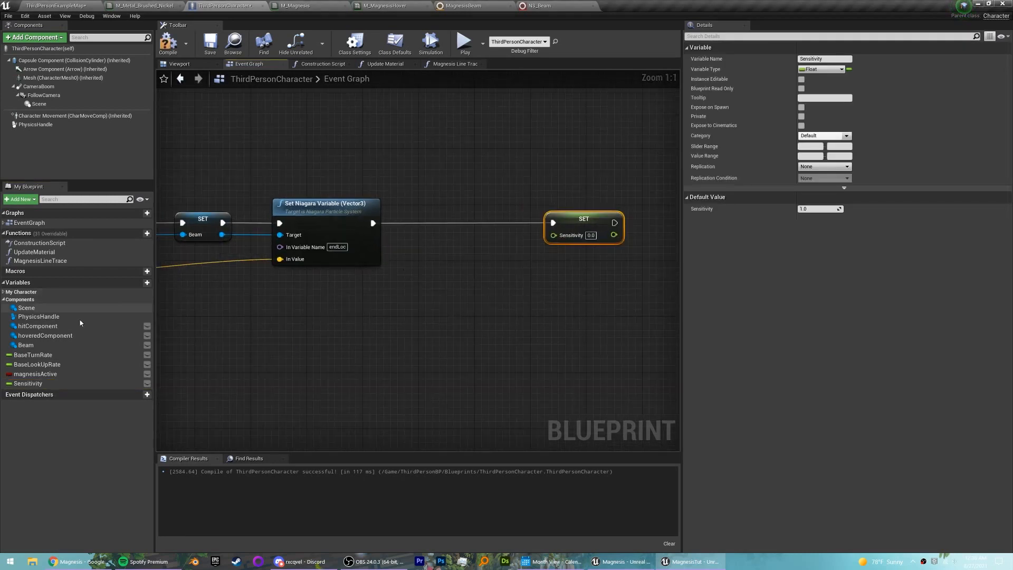
ctrl+drag(128, 326, 396, 288)
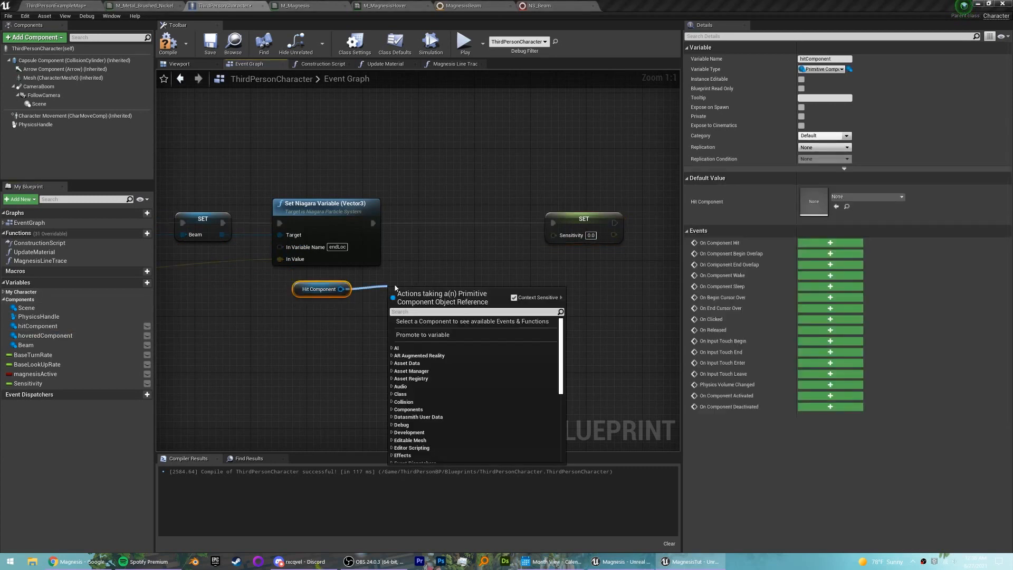
text(get mass)
key(Return)
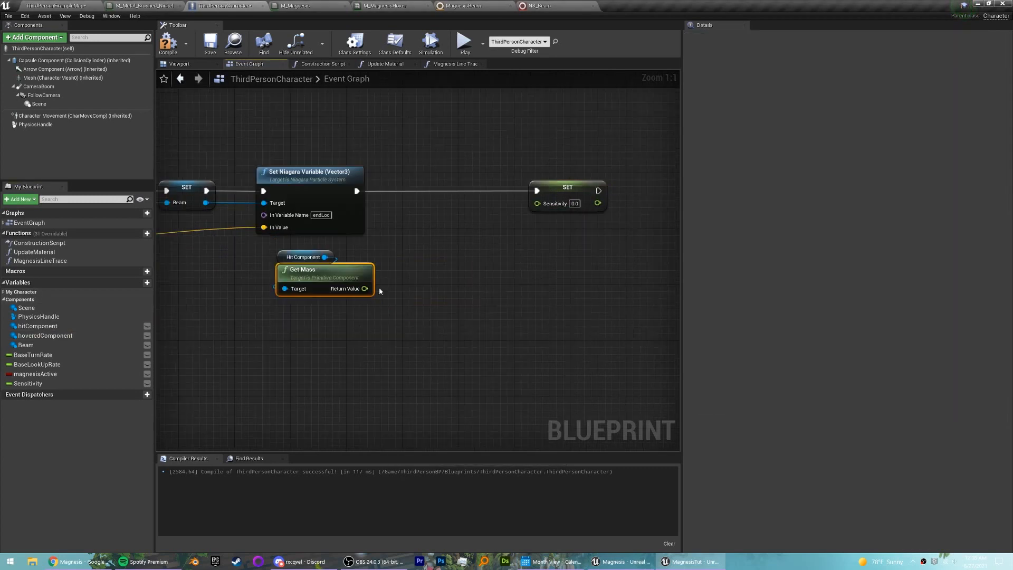
Divide the Get Mass return value by 2500 and place the division node just beneath Get Mass
drag(366, 288, 340, 312)
text(/)
key(Return)
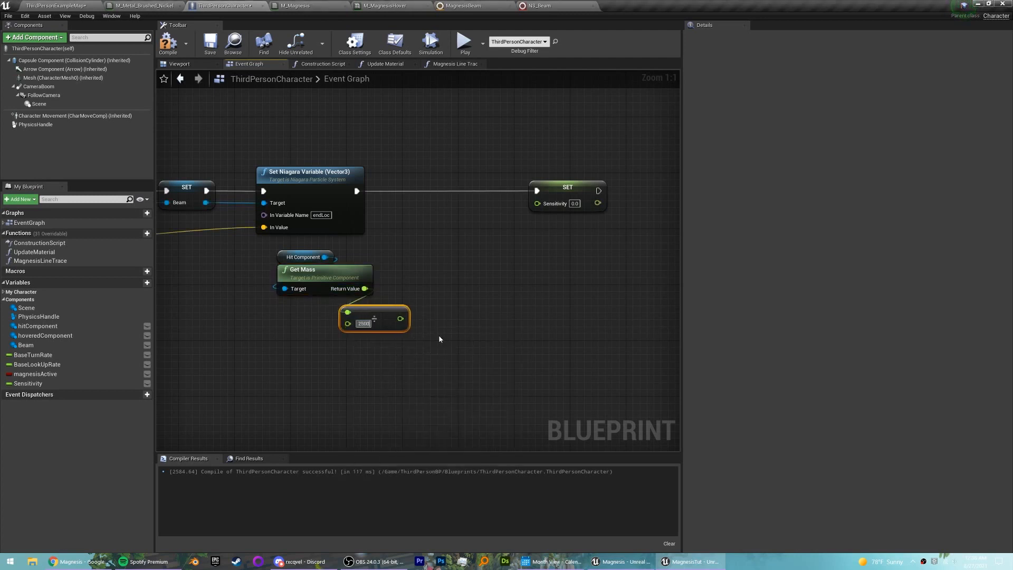
drag(391, 318, 363, 311)
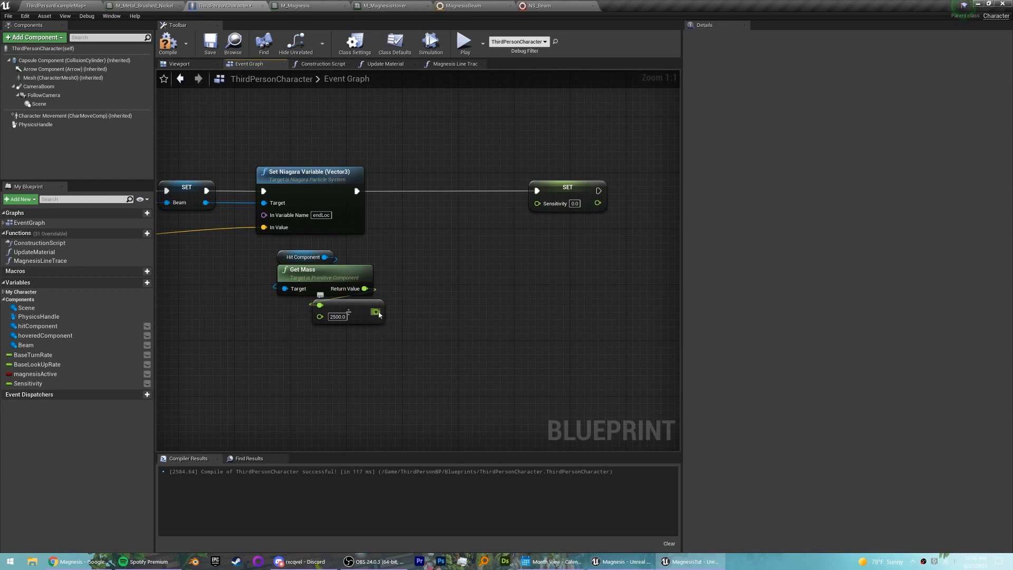
Clamp the division result with a Clamp (float) node using a minimum of 0.1 and a maximum of 1.0
drag(376, 312, 442, 290)
text(cl)
text(amp)
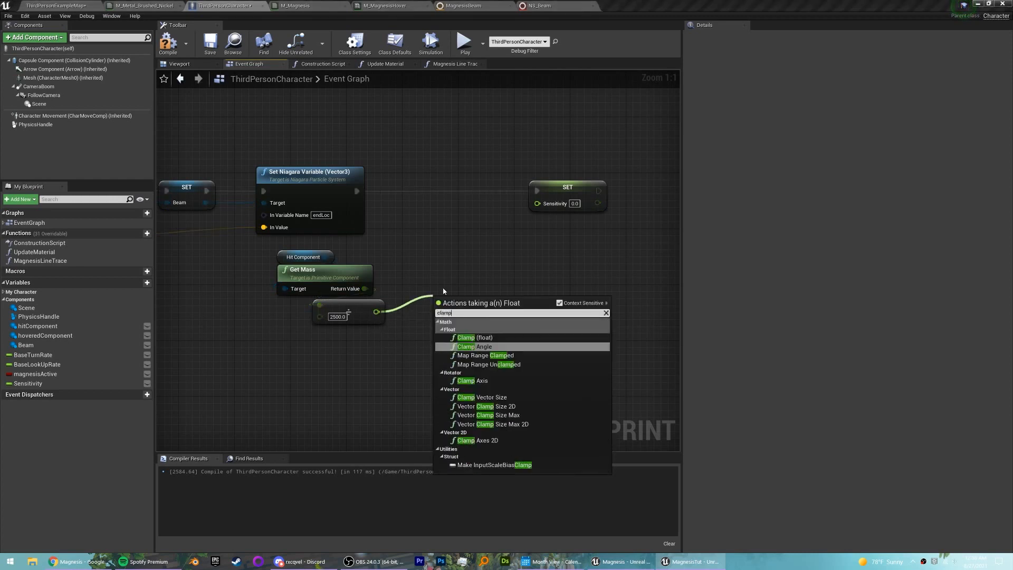
key(Return)
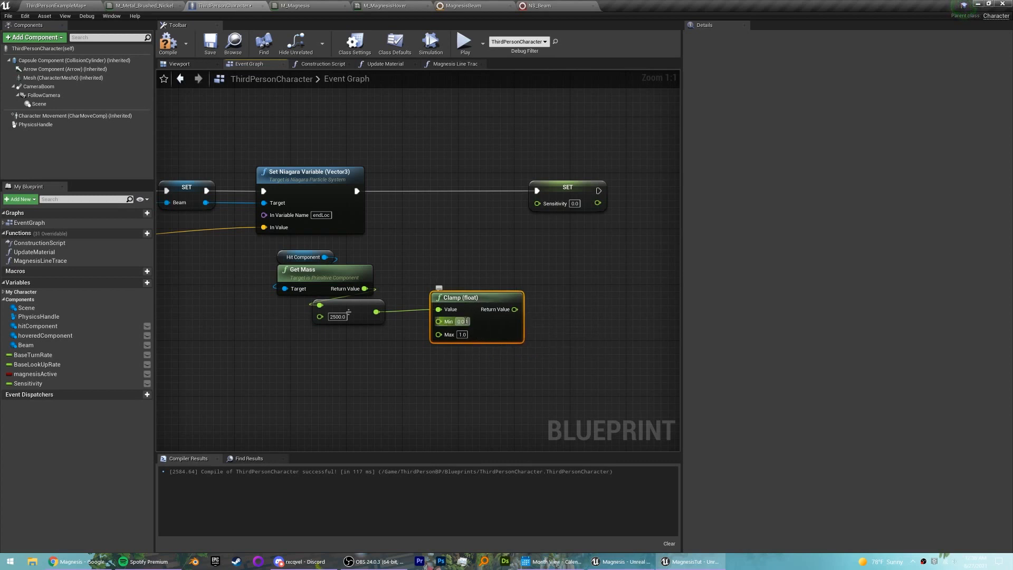
right_drag(531, 297, 451, 307)
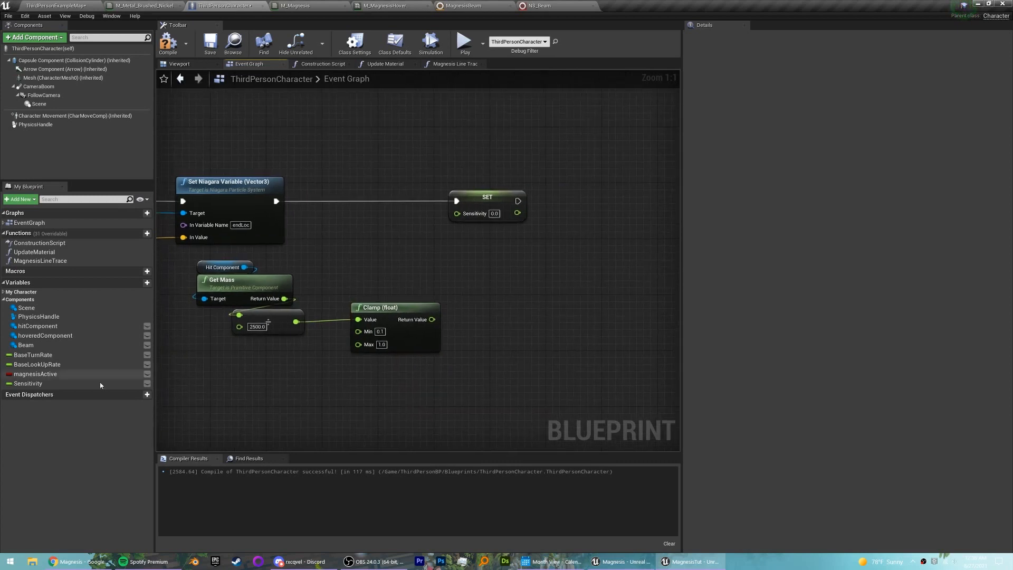
Divide a Sensitivity getter by the clamped mass ratio and feed the result into the SET Sensitivity node, moved aside for spacing
click(87, 381)
ctrl+drag(87, 381, 469, 252)
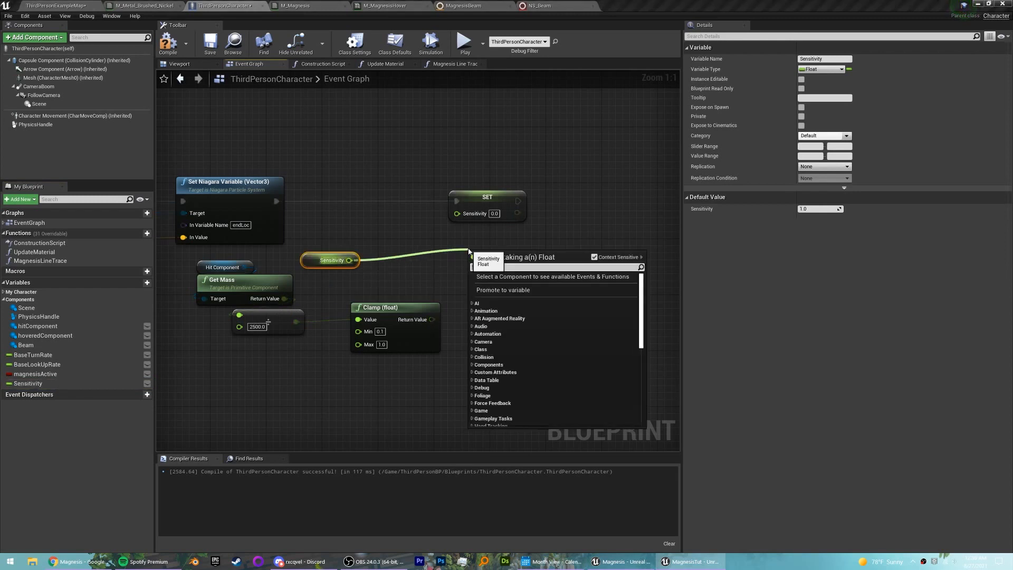
text(/)
key(Return)
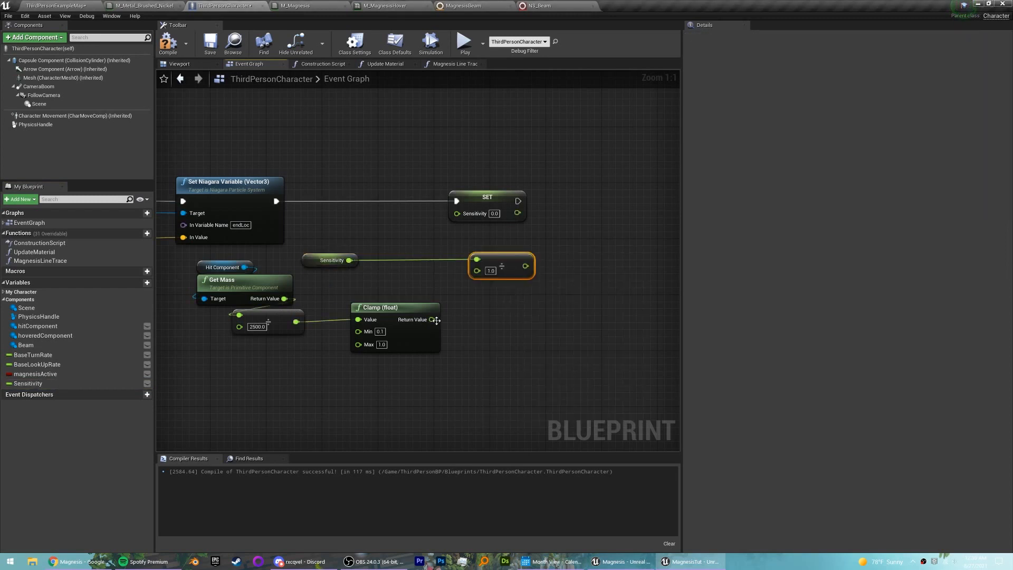
click(473, 201)
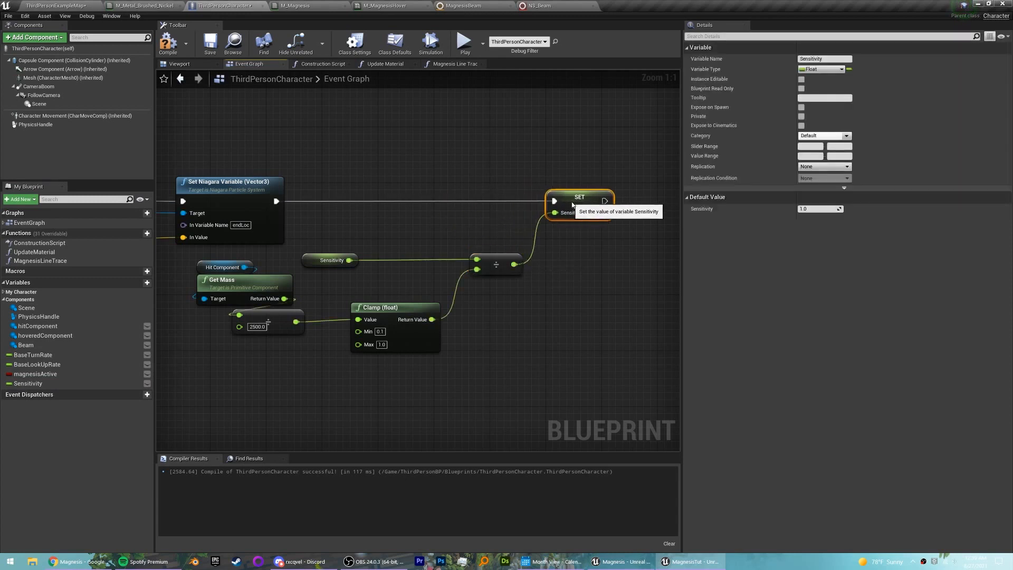
click(414, 163)
Add a SET Sensitivity node after DestroyComponent in the release branch, connect its execution, and set its value to 1.0
scroll(389, 195, down, 5)
scroll(319, 227, up, 5)
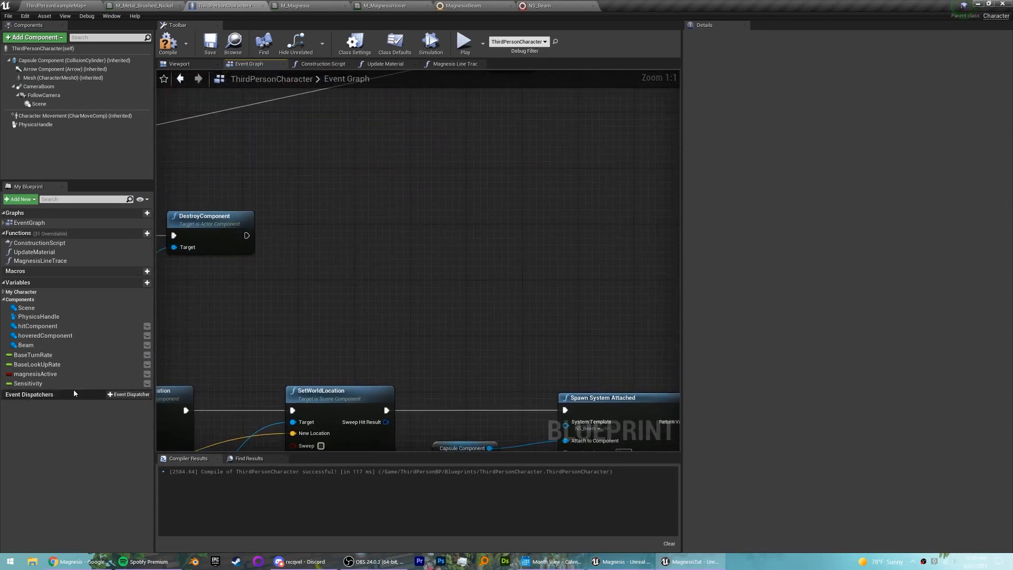
drag(29, 384, 312, 236)
click(323, 249)
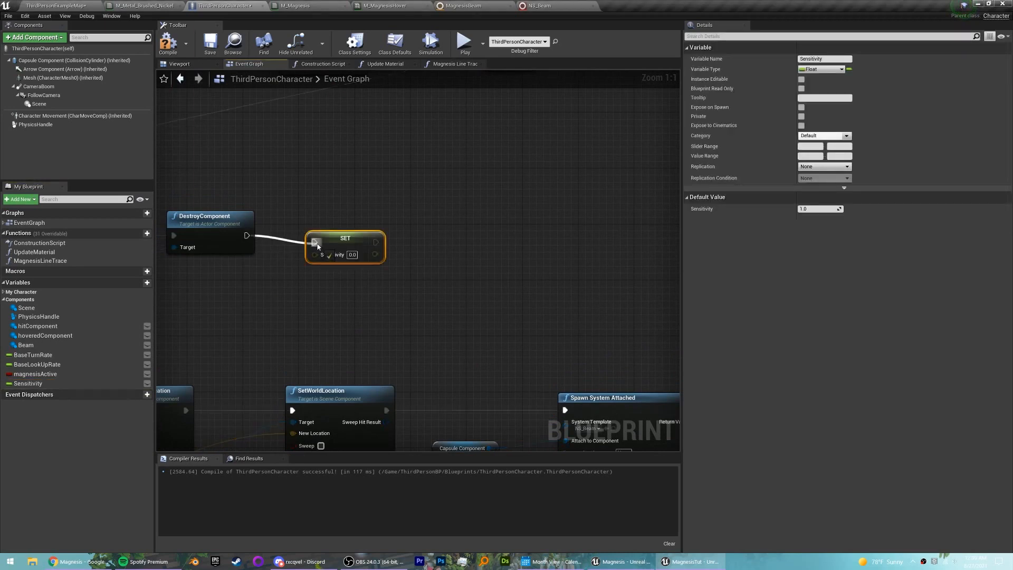
click(390, 310)
Connect the mass division directly to the Sensitivity division and place the Clamp (float) node between that division and SET Sensitivity
right_drag(276, 307, 559, 303)
scroll(517, 305, down, 4)
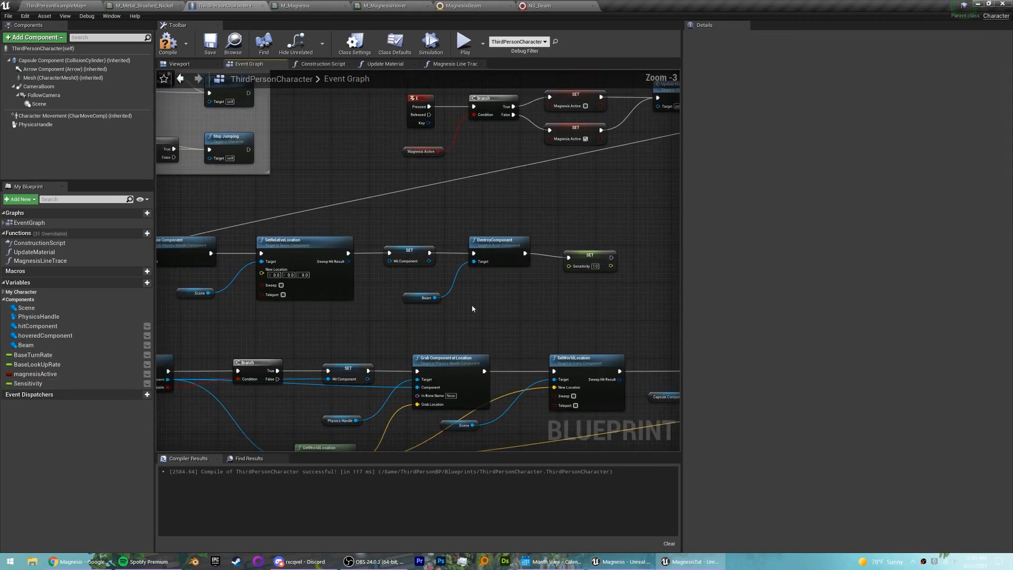
right_drag(472, 310, 625, 278)
scroll(557, 306, up, 2)
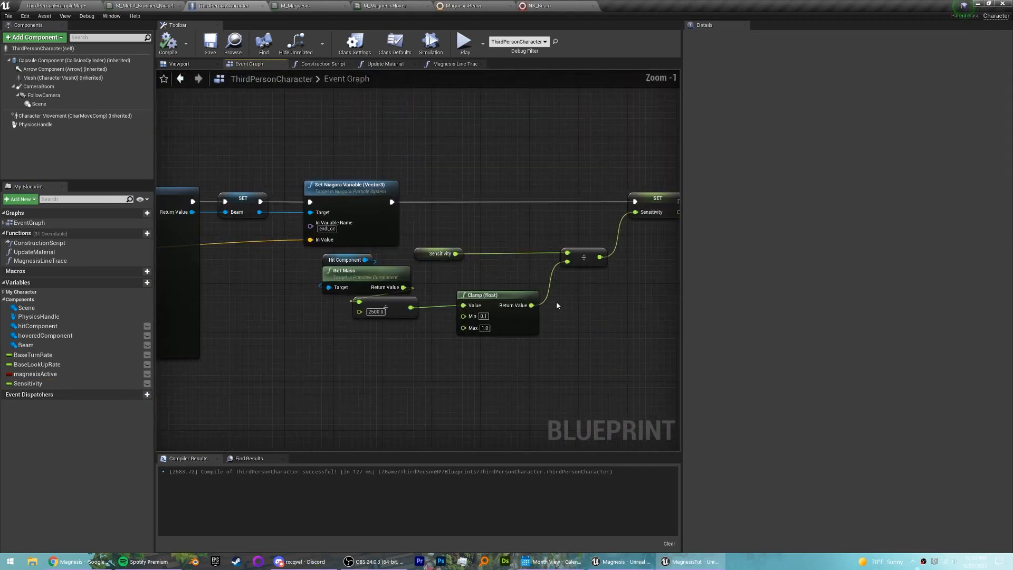
right_drag(556, 303, 496, 304)
drag(432, 296, 535, 308)
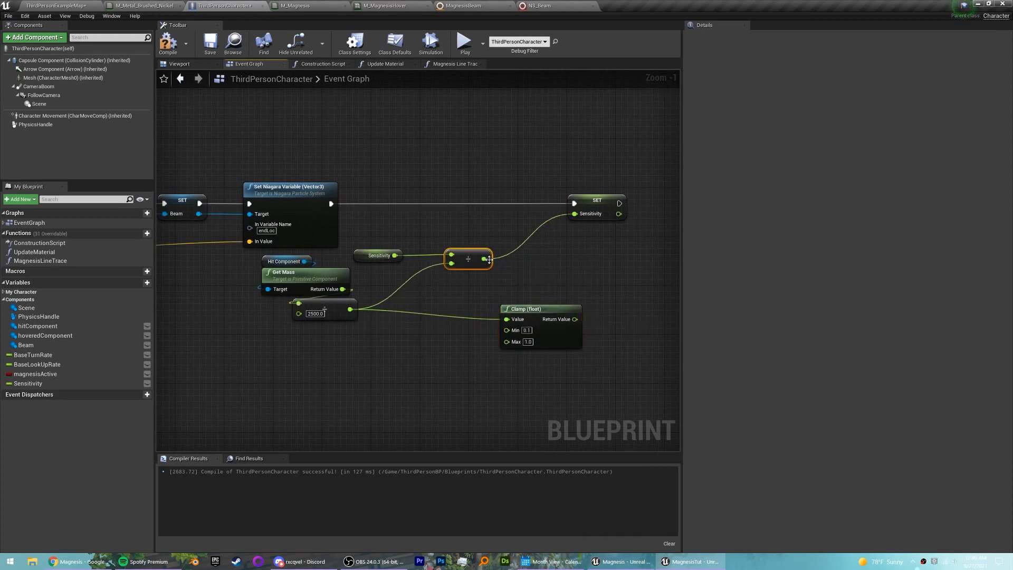
drag(544, 334, 551, 303)
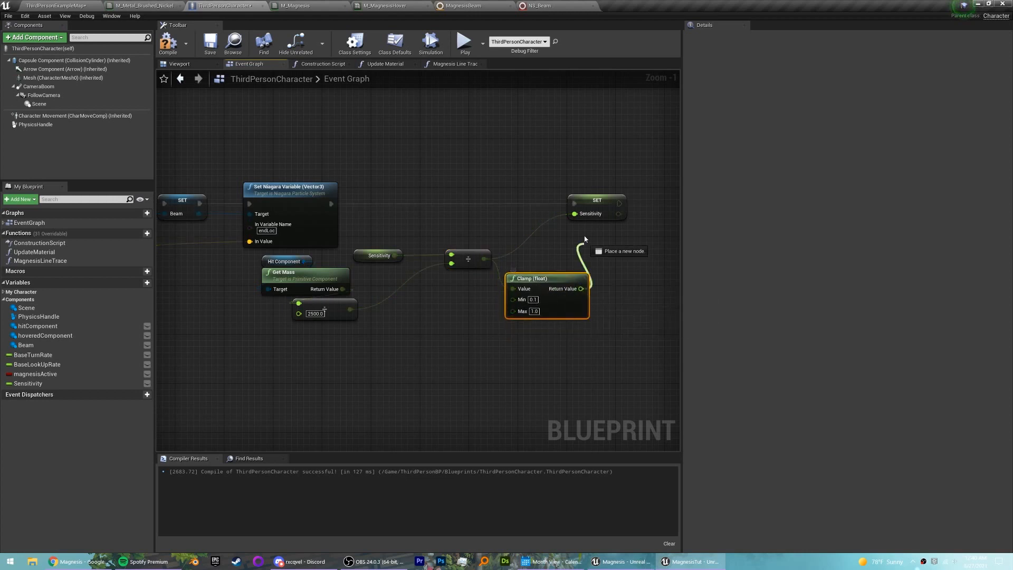
drag(589, 204, 627, 204)
drag(550, 284, 556, 272)
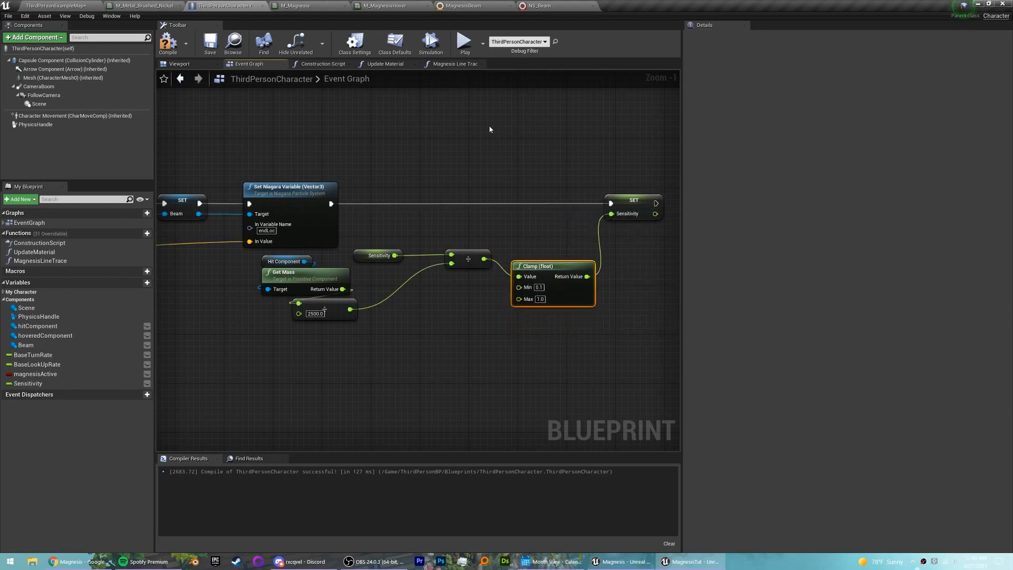
Playtest the game by activating magnesis, grabbing a magnetic cube with the beam, swinging it around and releasing it
click(505, 159)
key(e)
key(w)
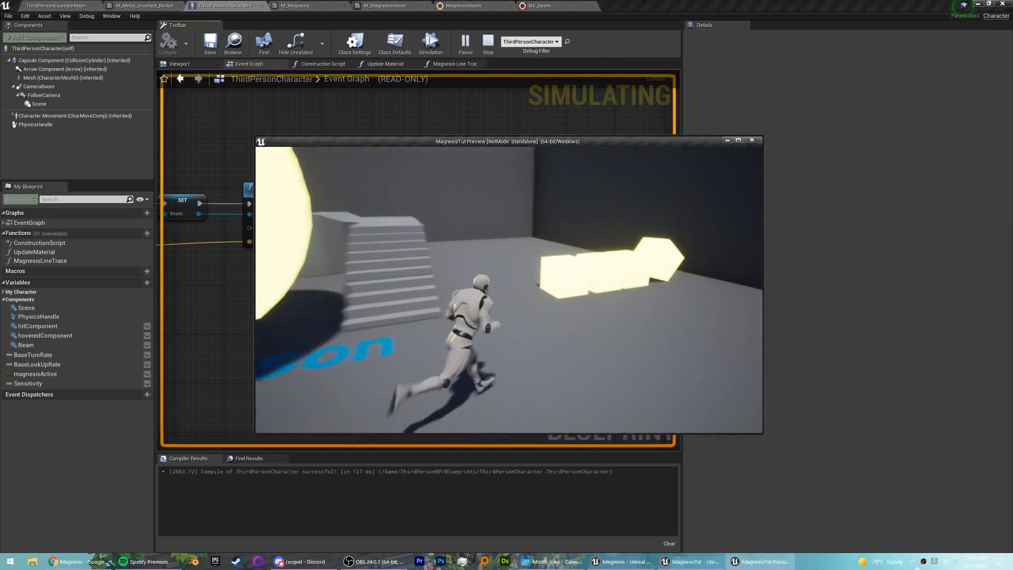
click(509, 290)
key(d)
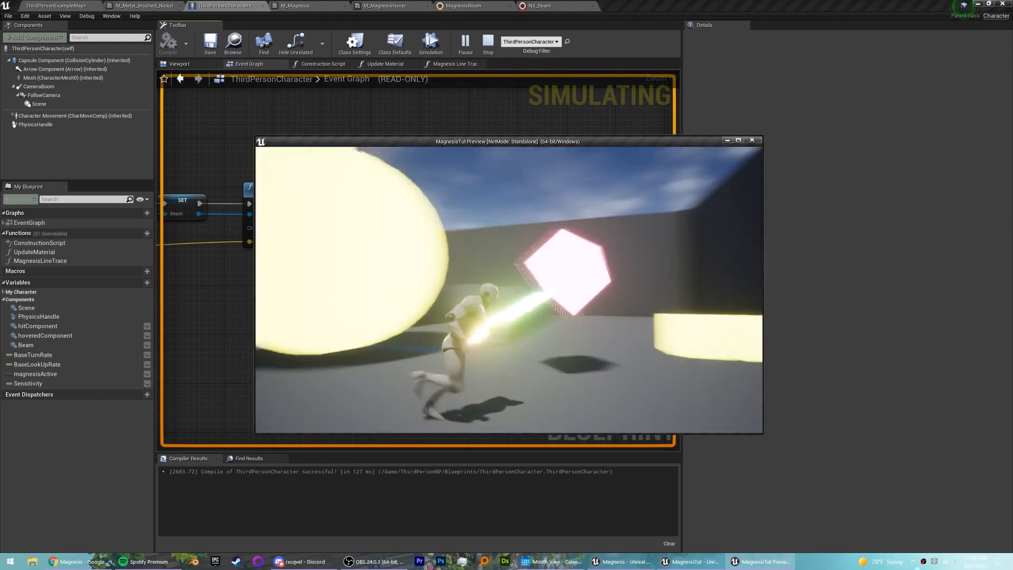
click(509, 290)
Grab and release the large magnetic sphere repeatedly while moving, to test look sensitivity with a heavy object
key(w)
click(509, 290)
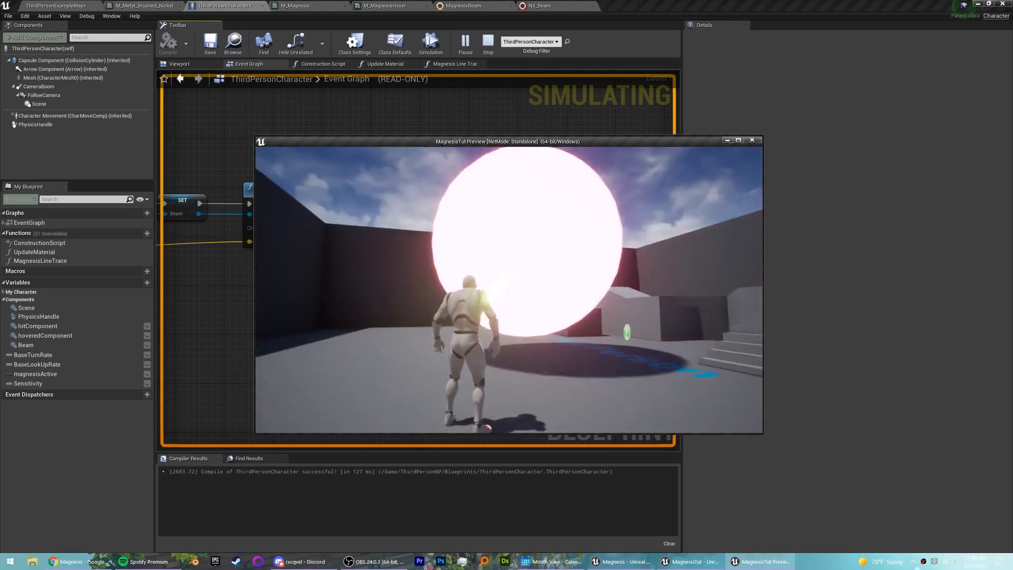
key(s)
click(509, 290)
key(d)
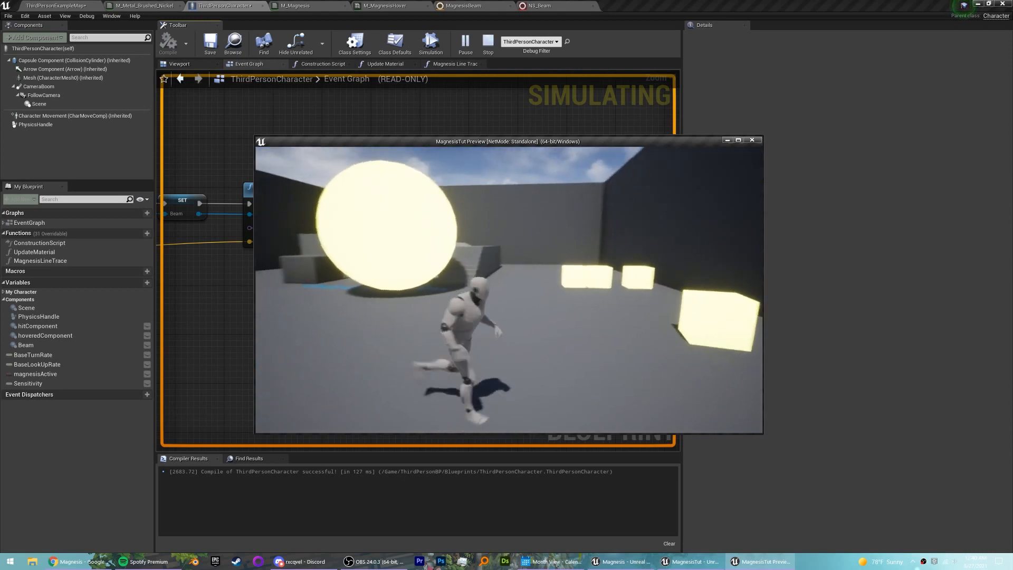
key(w)
click(509, 290)
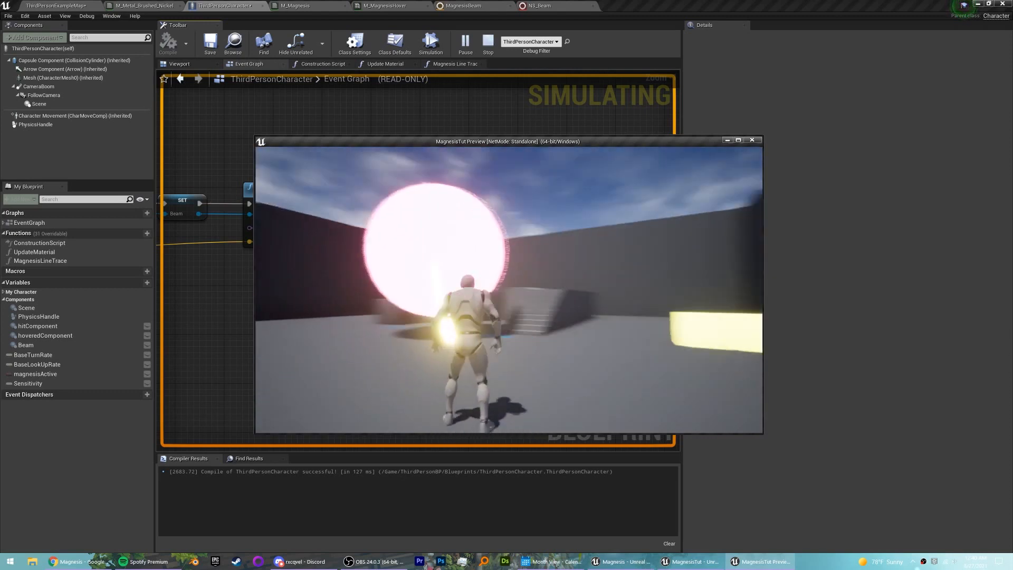
key(w)
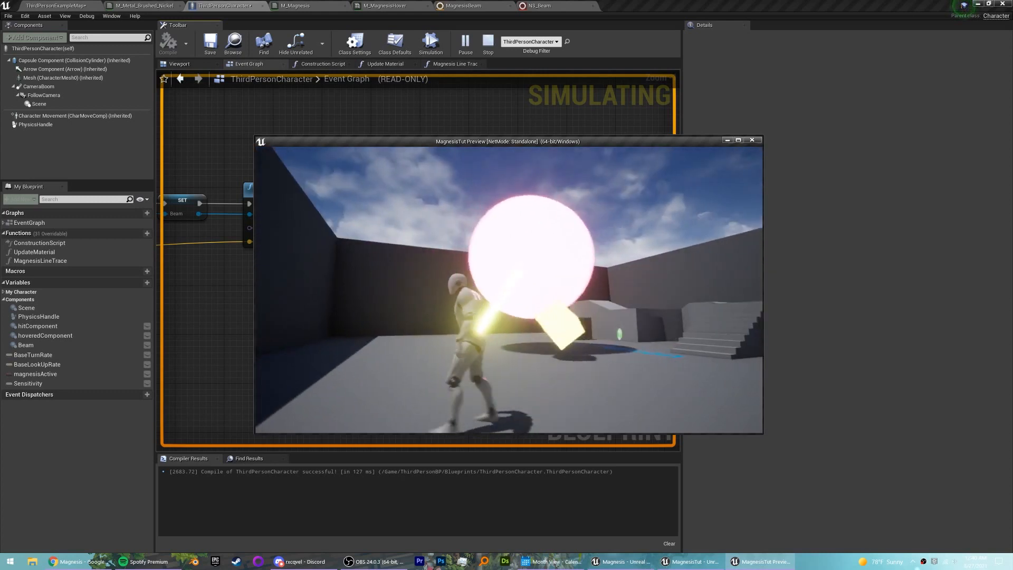
key(space)
click(509, 290)
key(s)
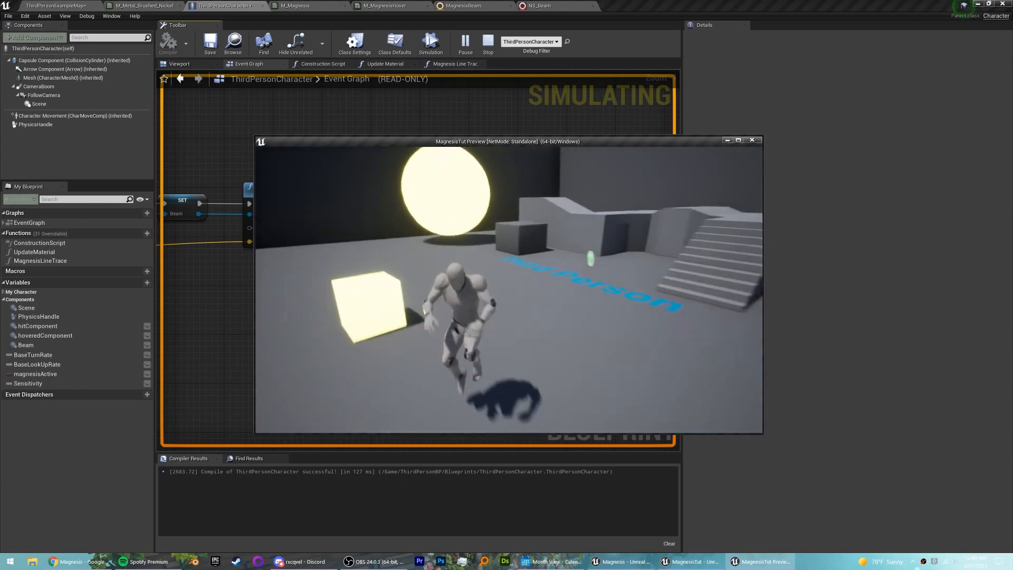
Run around the level with nothing grabbed to check the look sensitivity after releasing objects
key(w)
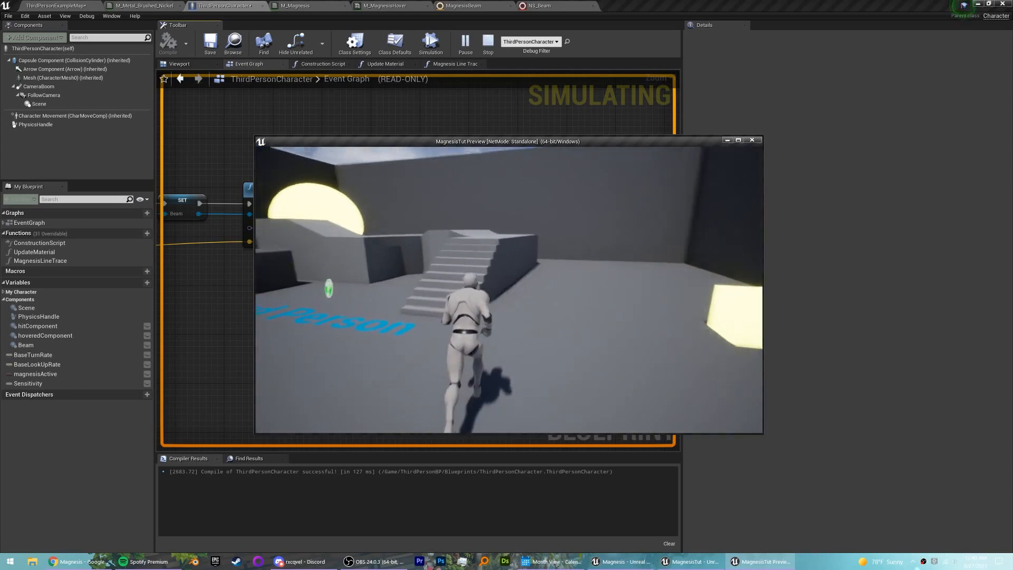
key(d)
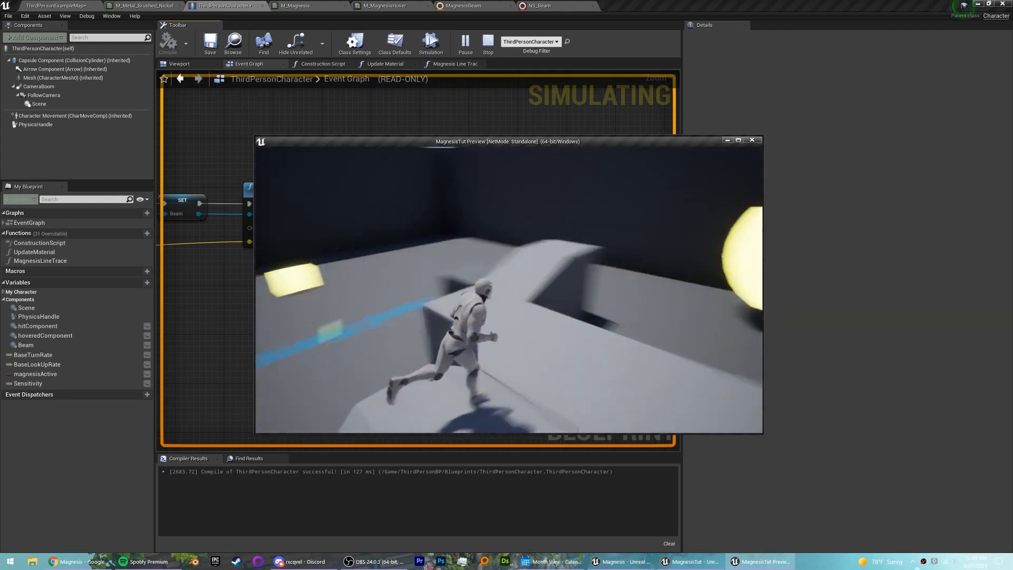
key(w)
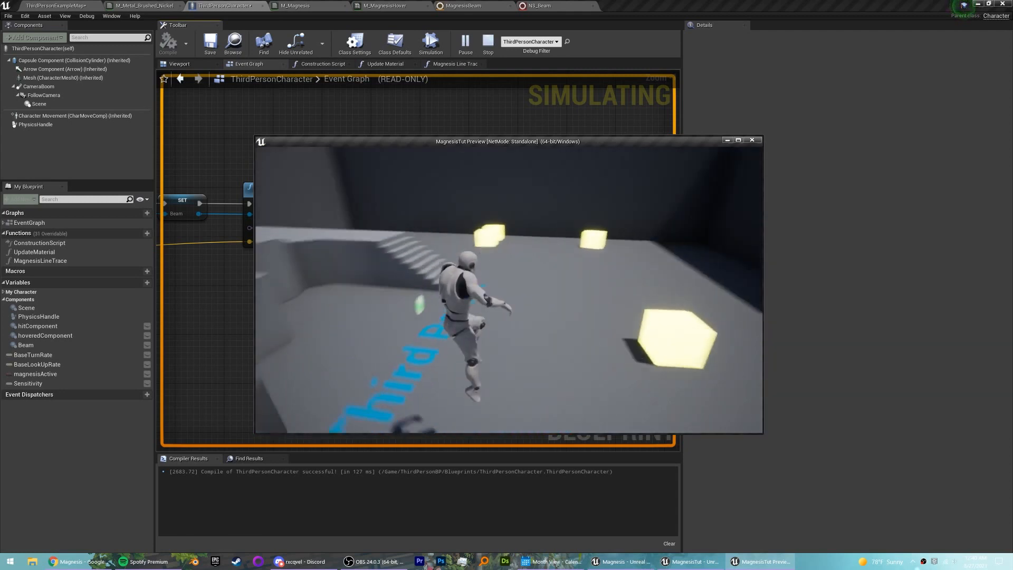
key(d)
key(s)
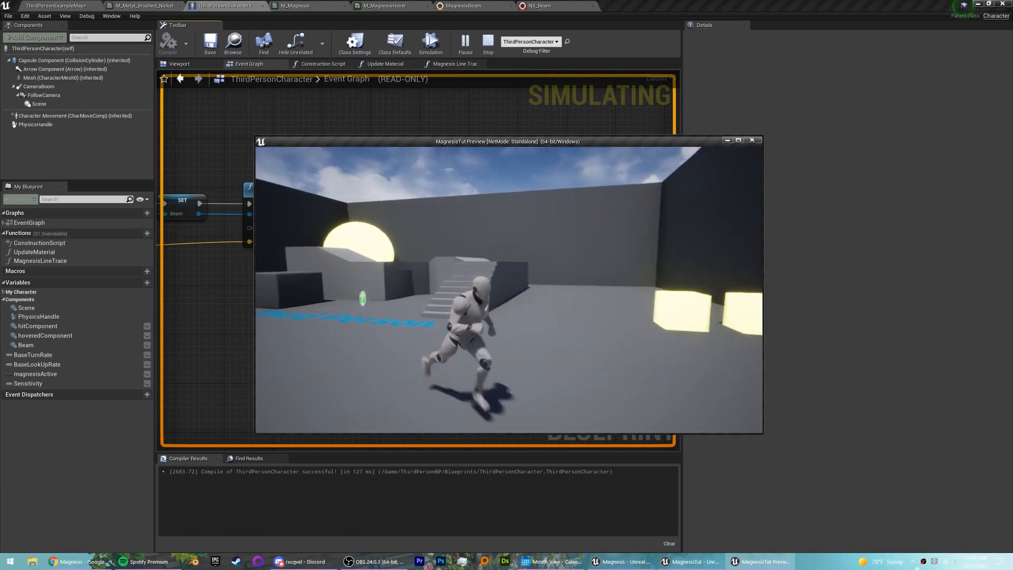